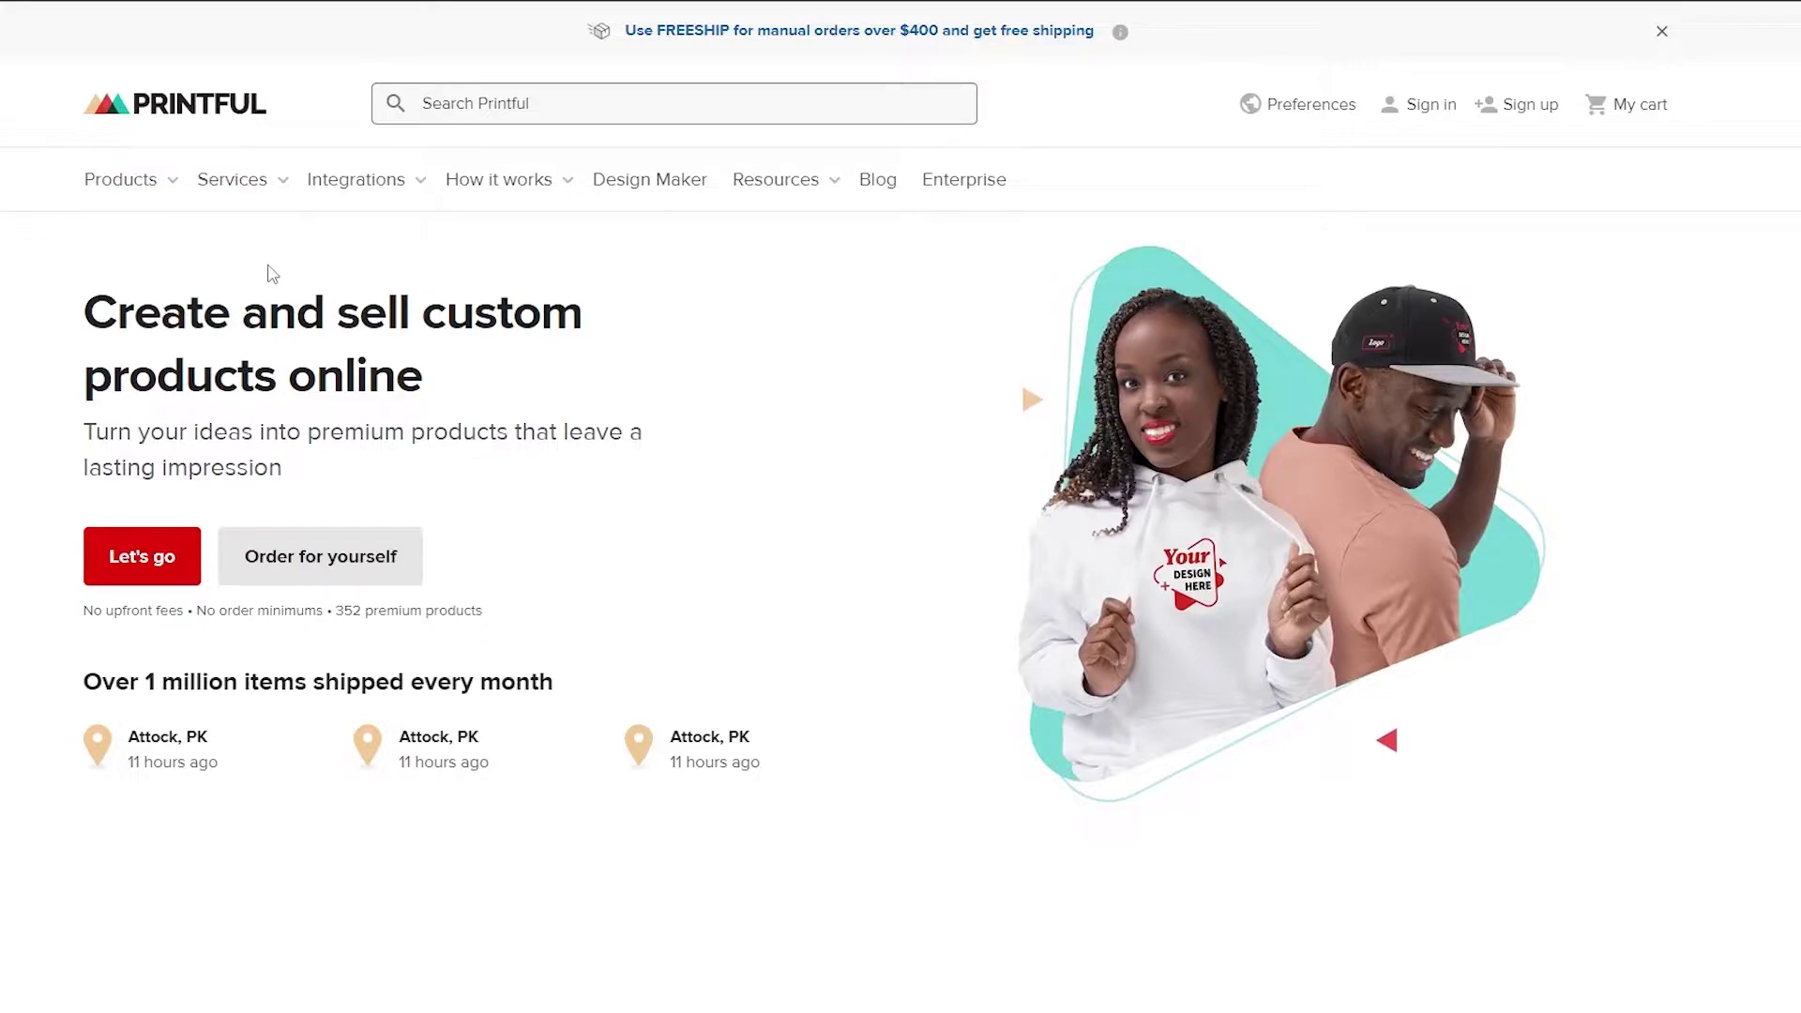
Look over the customizable product categories and their starting prices on the Printful home page
{"action": "scroll", "coordinate": [272, 273], "scroll_direction": "down", "scroll_amount": 3}
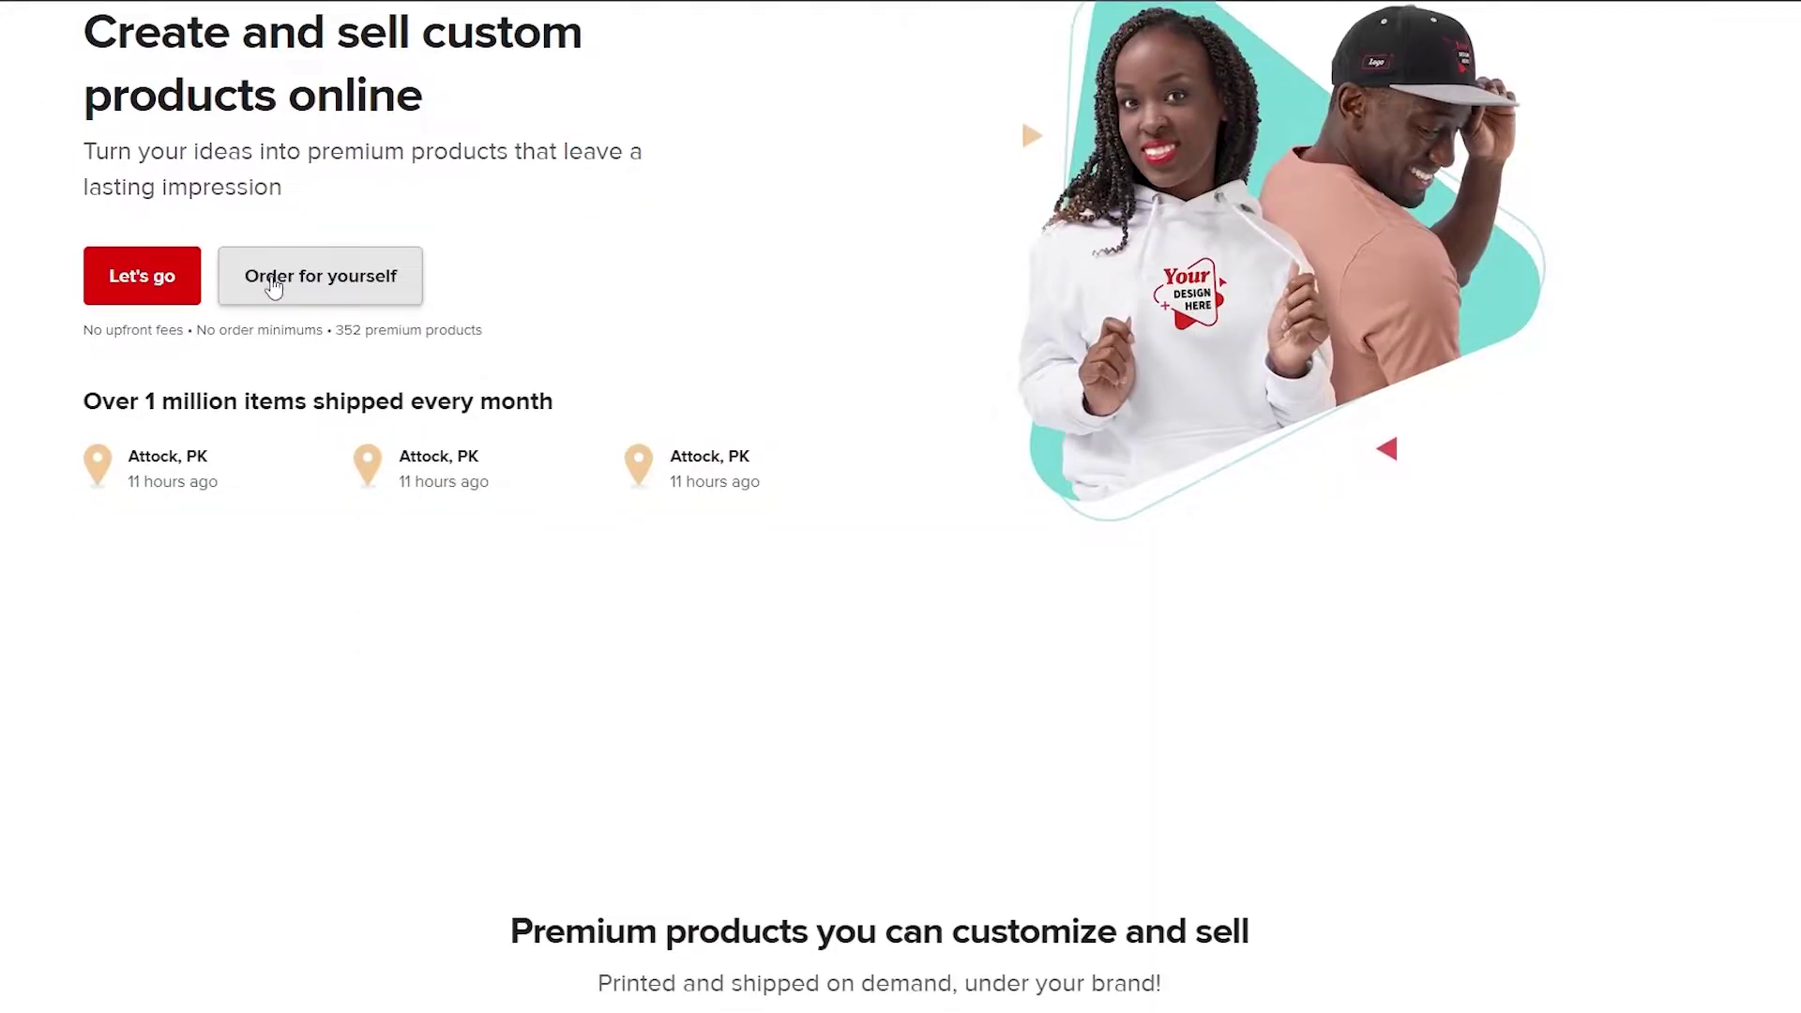
{"action": "scroll", "coordinate": [81, 389], "scroll_direction": "down", "scroll_amount": 5}
{"action": "scroll", "coordinate": [900, 507], "scroll_direction": "down", "scroll_amount": 4}
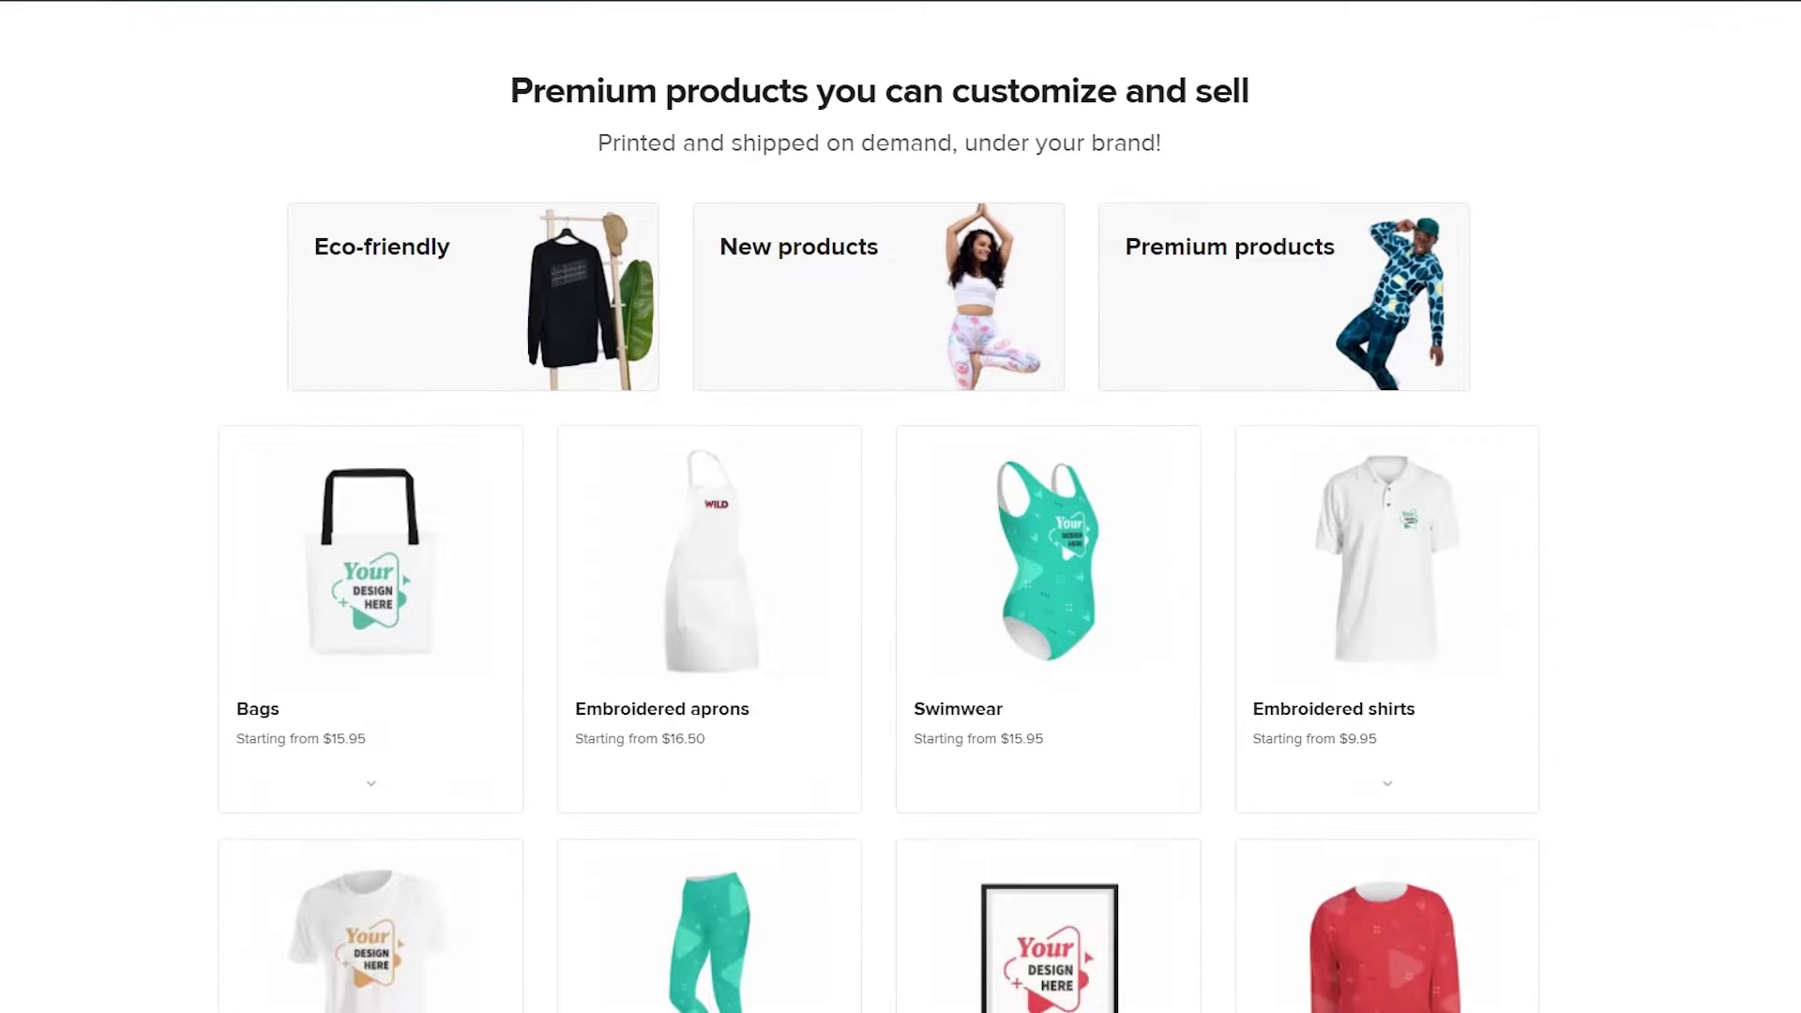
{"action": "scroll", "coordinate": [109, 194], "scroll_direction": "down", "scroll_amount": 9}
{"action": "scroll", "coordinate": [109, 193], "scroll_direction": "up", "scroll_amount": 9}
{"action": "scroll", "coordinate": [1377, 289], "scroll_direction": "down", "scroll_amount": 4}
{"action": "mouse_move", "coordinate": [1376, 289]}
{"action": "scroll", "coordinate": [881, 510], "scroll_direction": "up", "scroll_amount": 2}
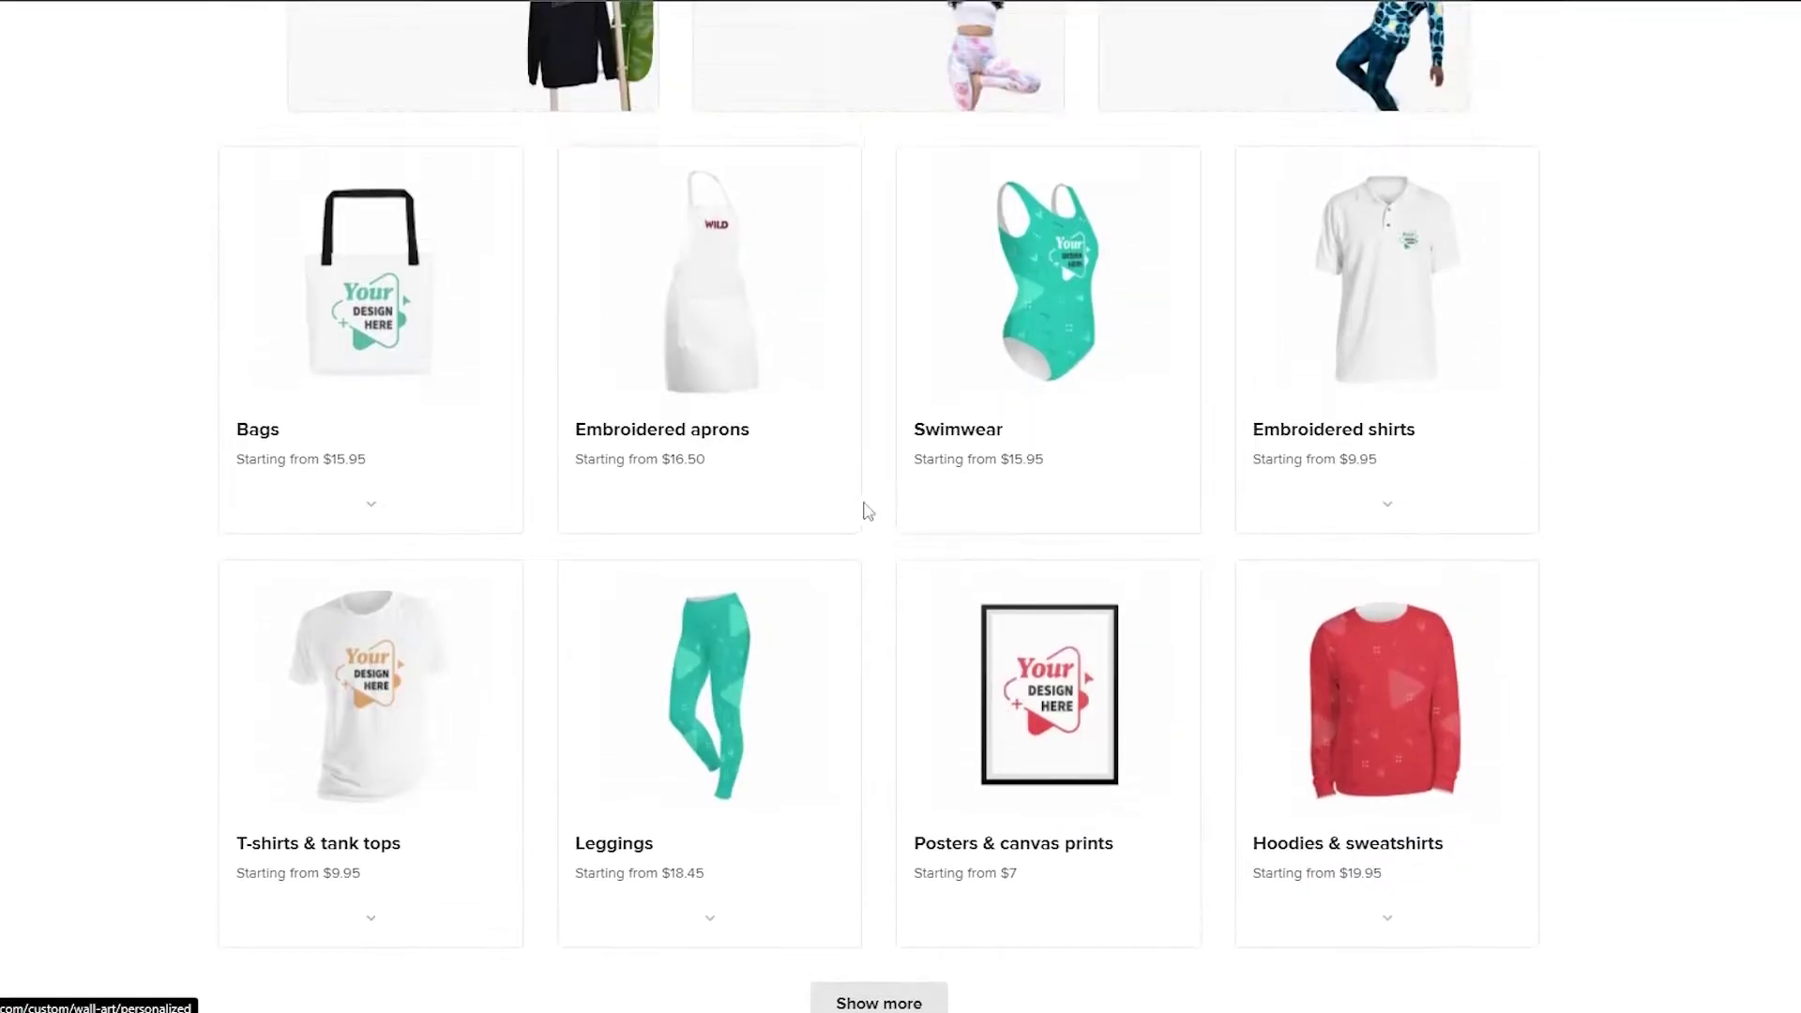
{"action": "scroll", "coordinate": [743, 617], "scroll_direction": "up", "scroll_amount": 2}
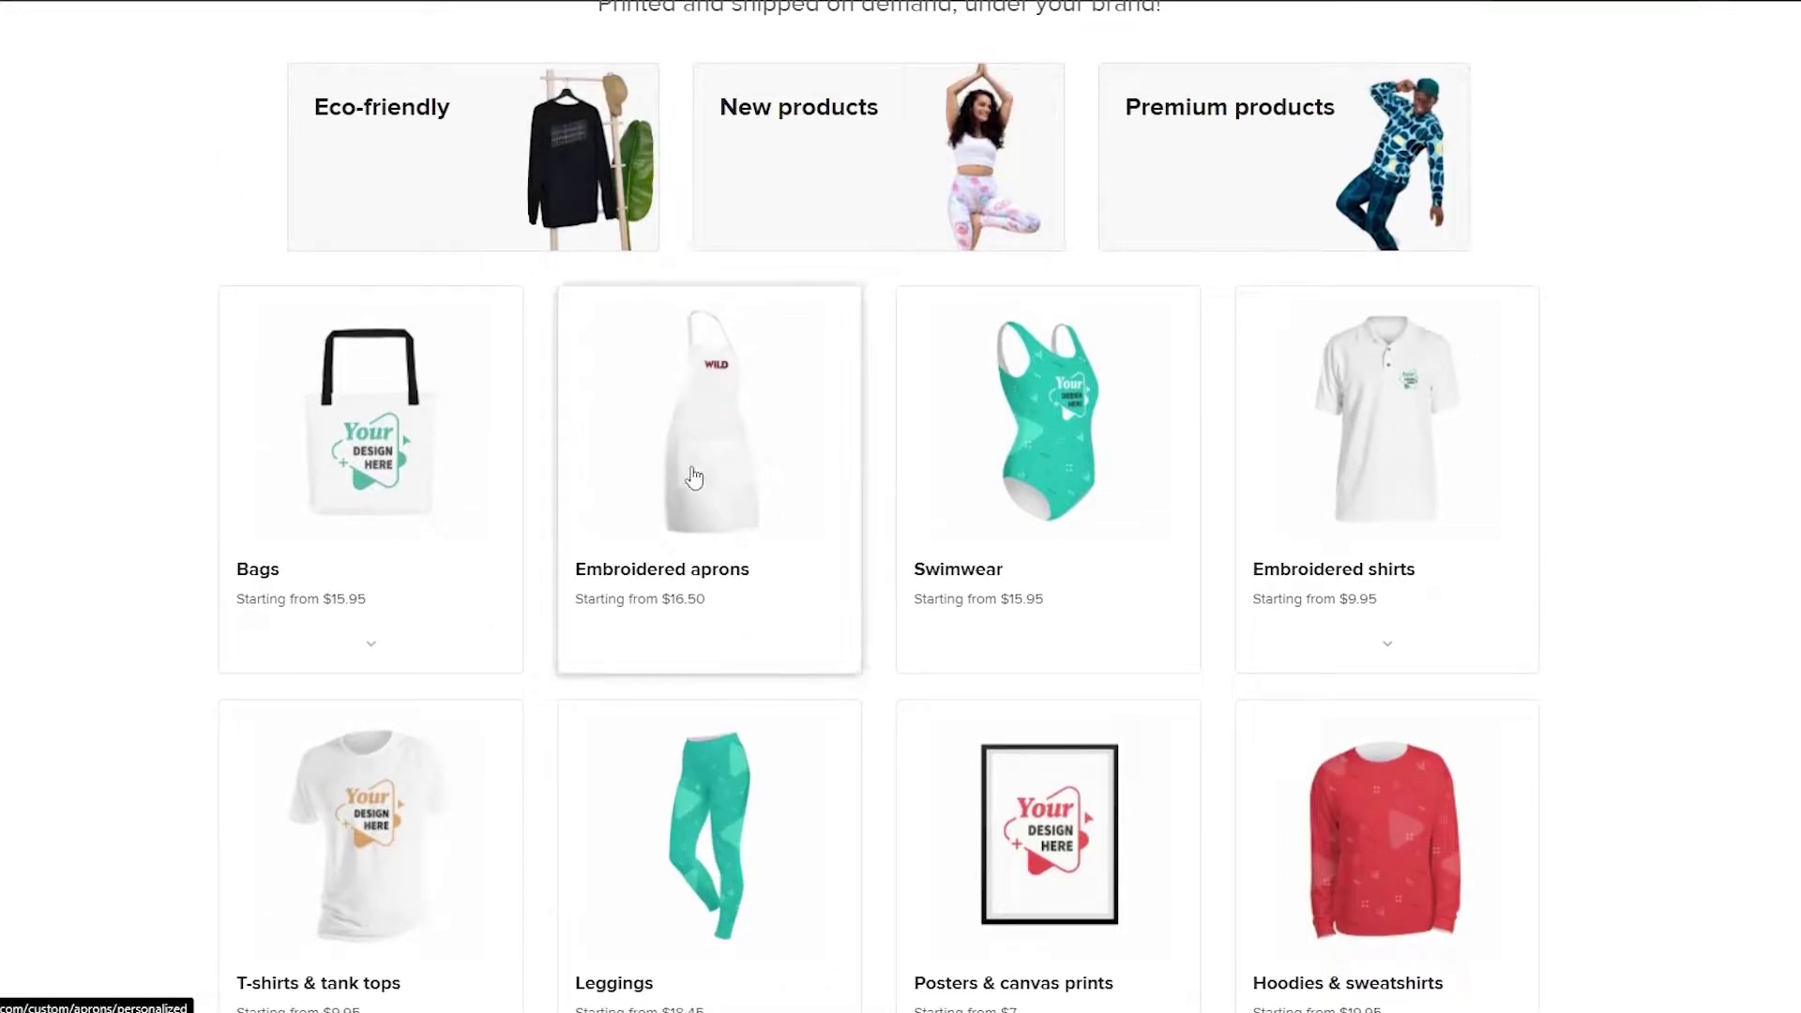
{"action": "mouse_move", "coordinate": [382, 482]}
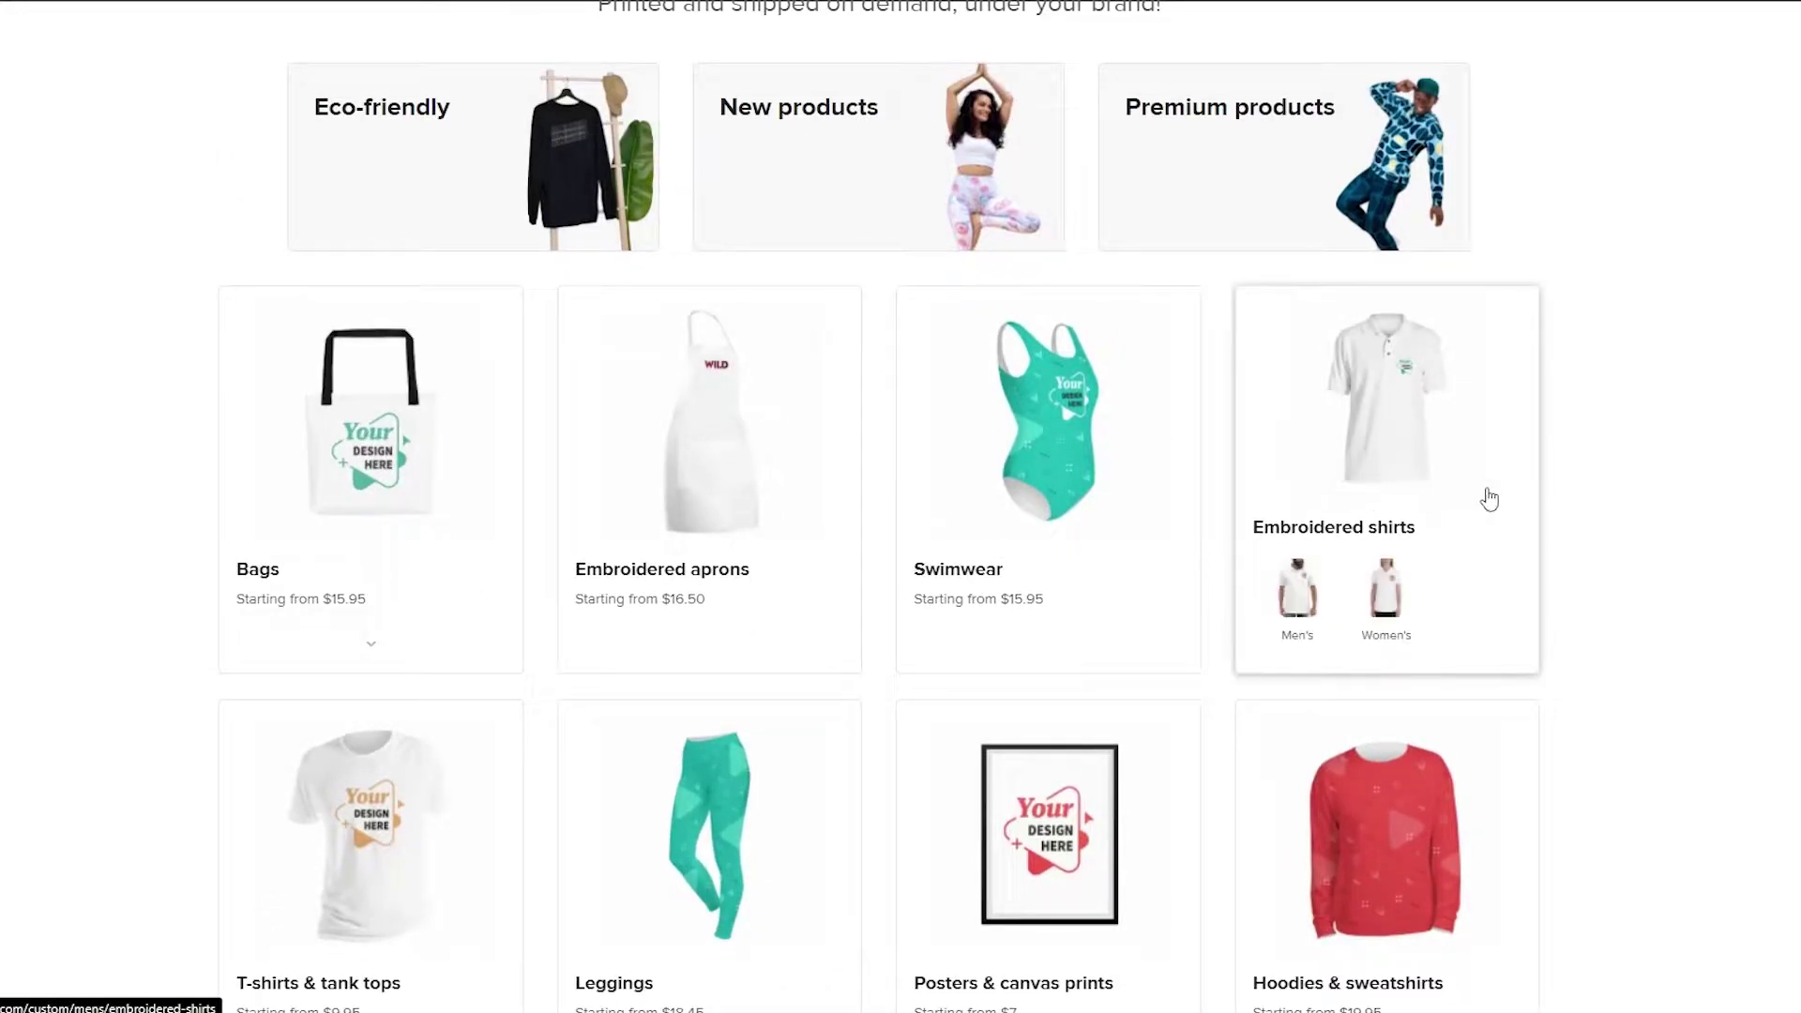
Review how print-on-demand dropshipping works and which store platforms and marketplaces can be connected
{"action": "scroll", "coordinate": [1487, 498], "scroll_direction": "down", "scroll_amount": 3}
{"action": "mouse_move", "coordinate": [378, 588]}
{"action": "scroll", "coordinate": [85, 570], "scroll_direction": "down", "scroll_amount": 6}
{"action": "scroll", "coordinate": [74, 572], "scroll_direction": "down", "scroll_amount": 10}
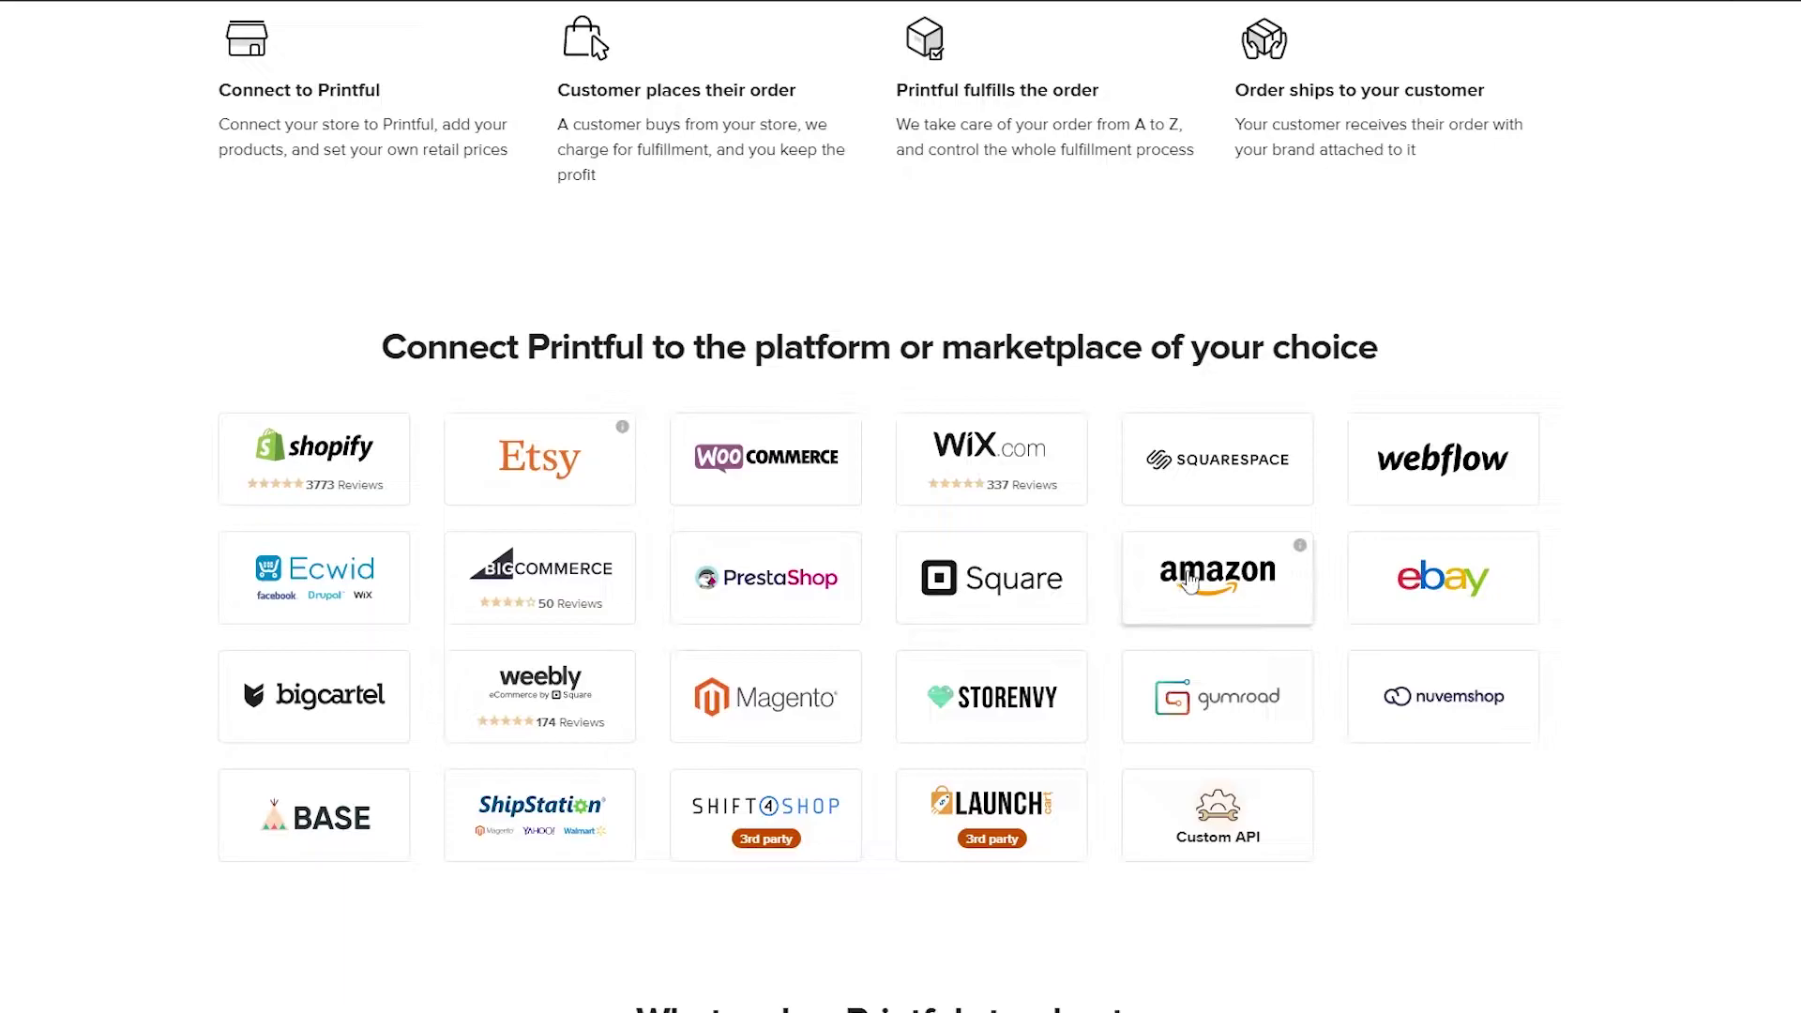
{"action": "scroll", "coordinate": [1248, 592], "scroll_direction": "down", "scroll_amount": 10}
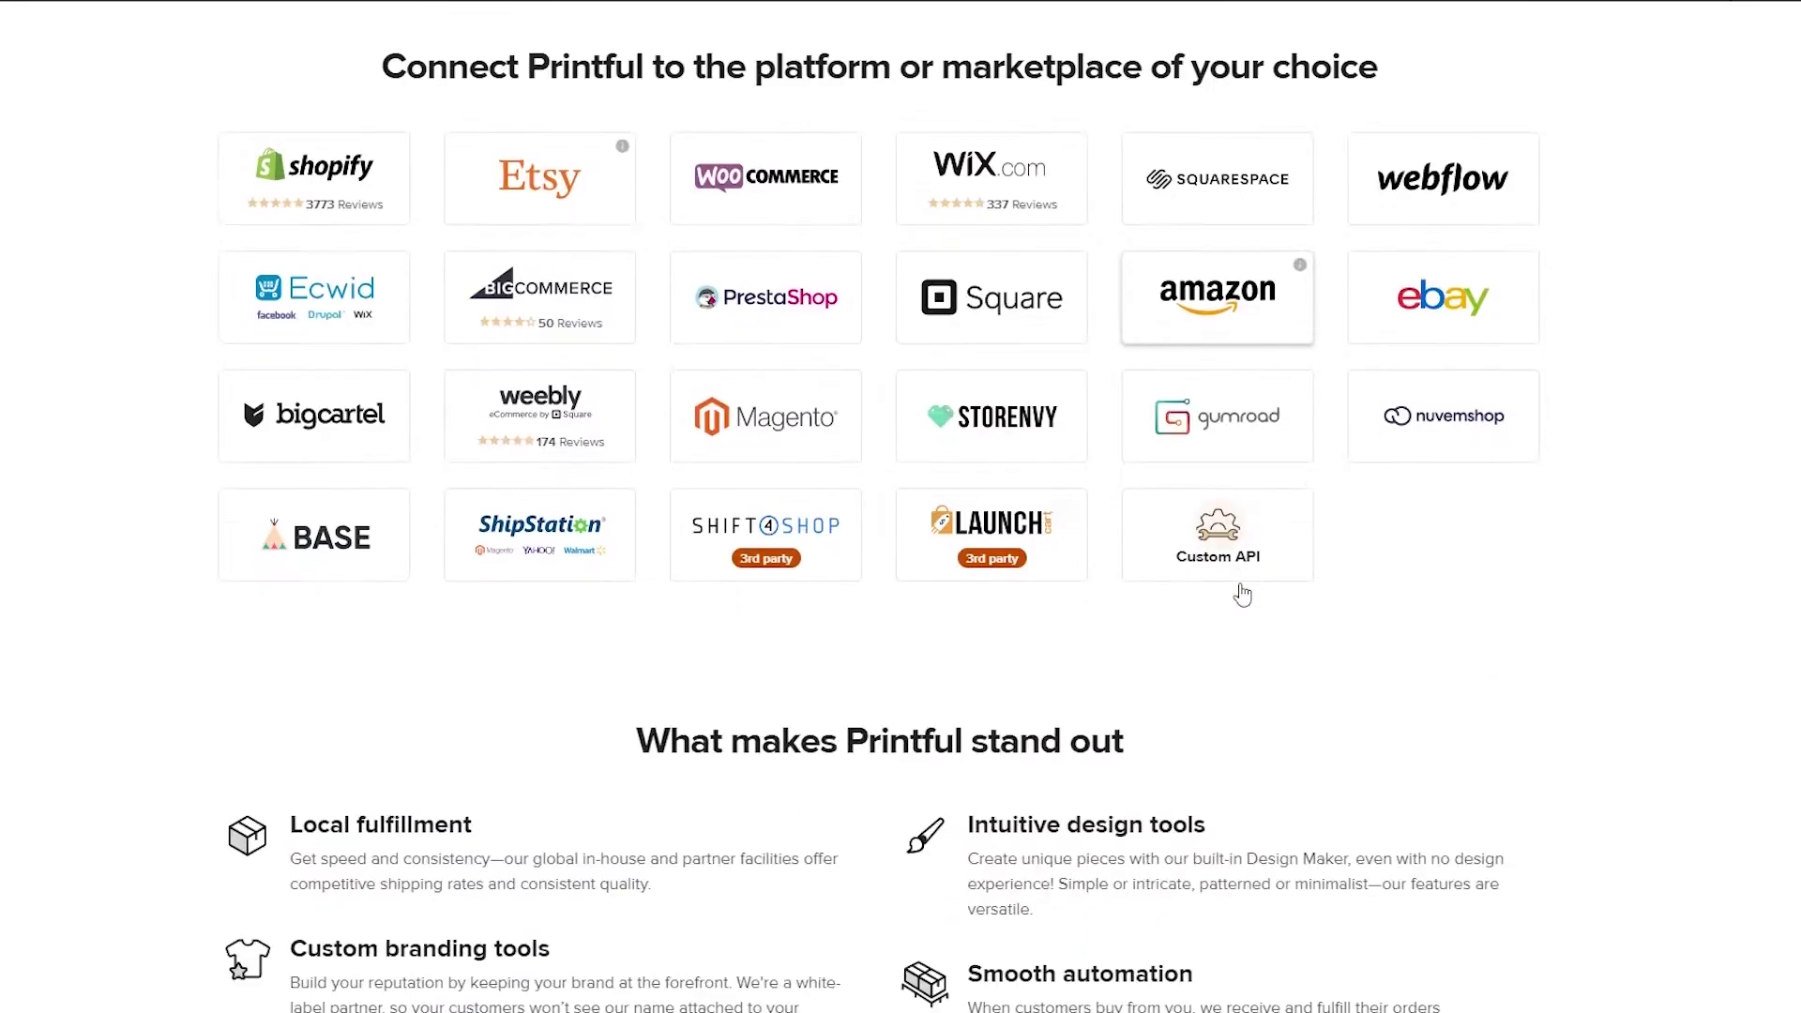
Sign in to the existing Printful account from the home page
{"action": "scroll", "coordinate": [1235, 595], "scroll_direction": "up", "scroll_amount": 3}
{"action": "scroll", "coordinate": [1219, 593], "scroll_direction": "up", "scroll_amount": 15}
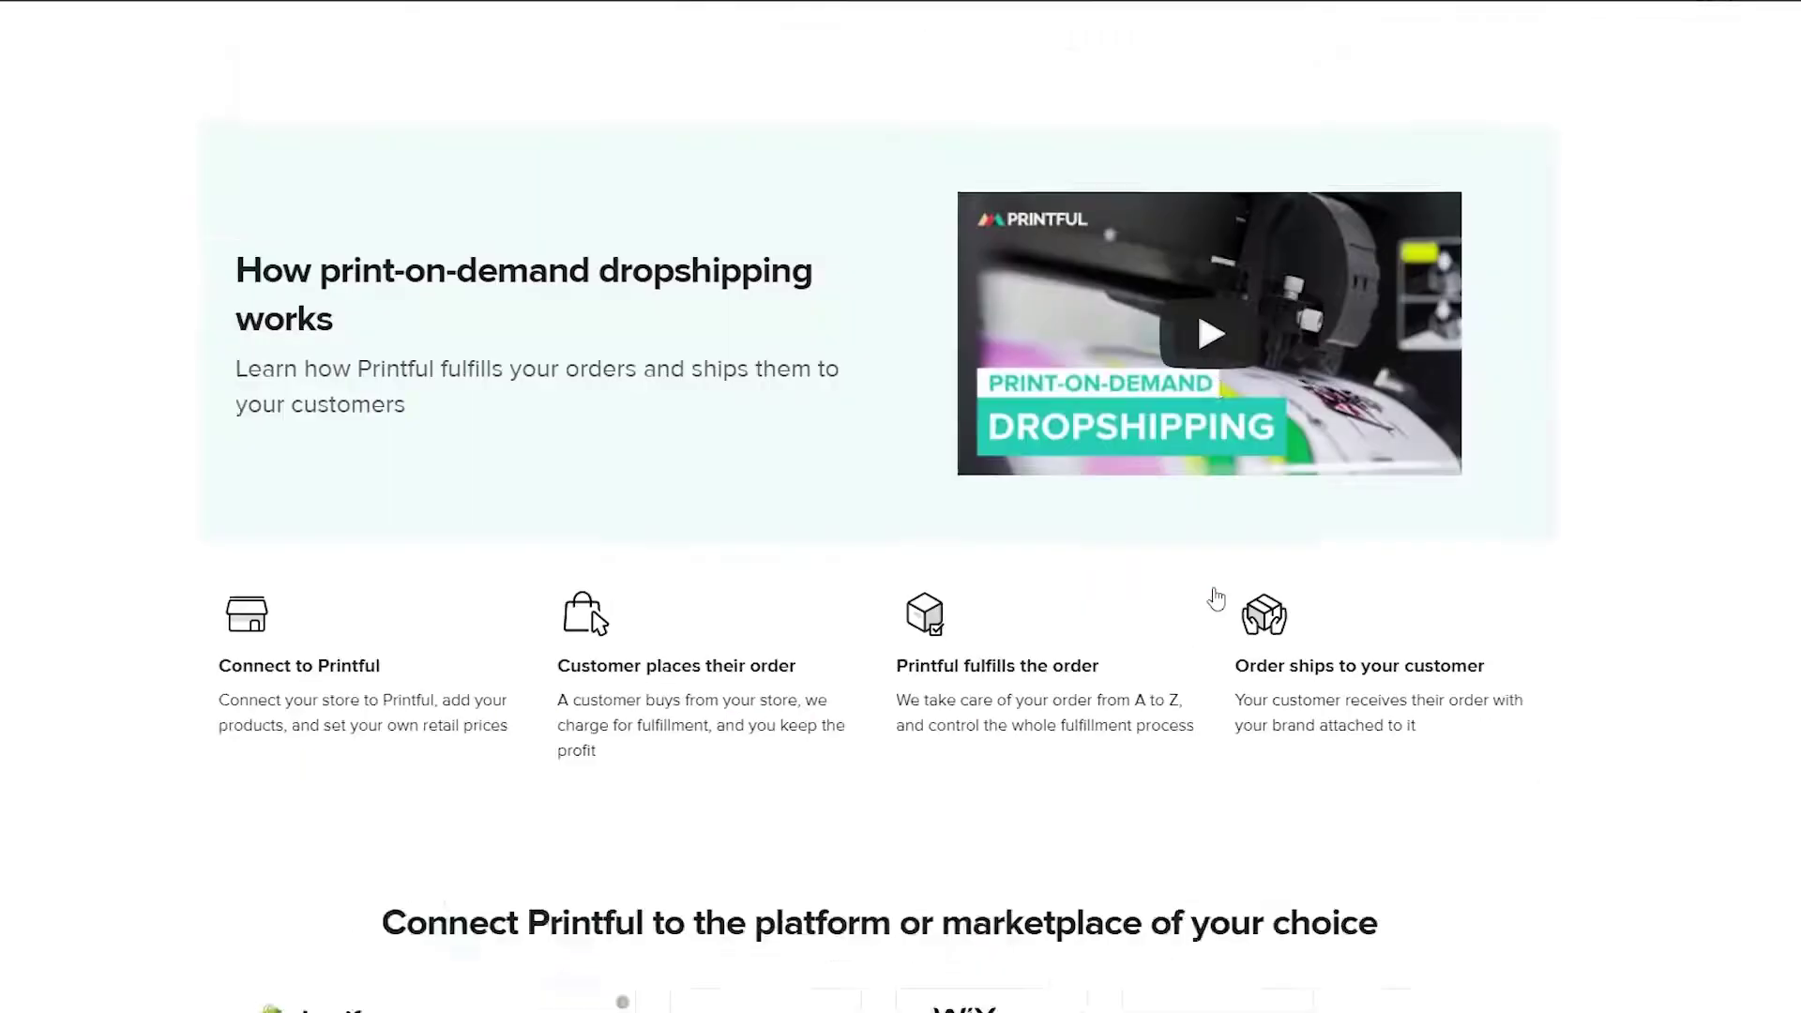
{"action": "scroll", "coordinate": [1215, 600], "scroll_direction": "up", "scroll_amount": 6}
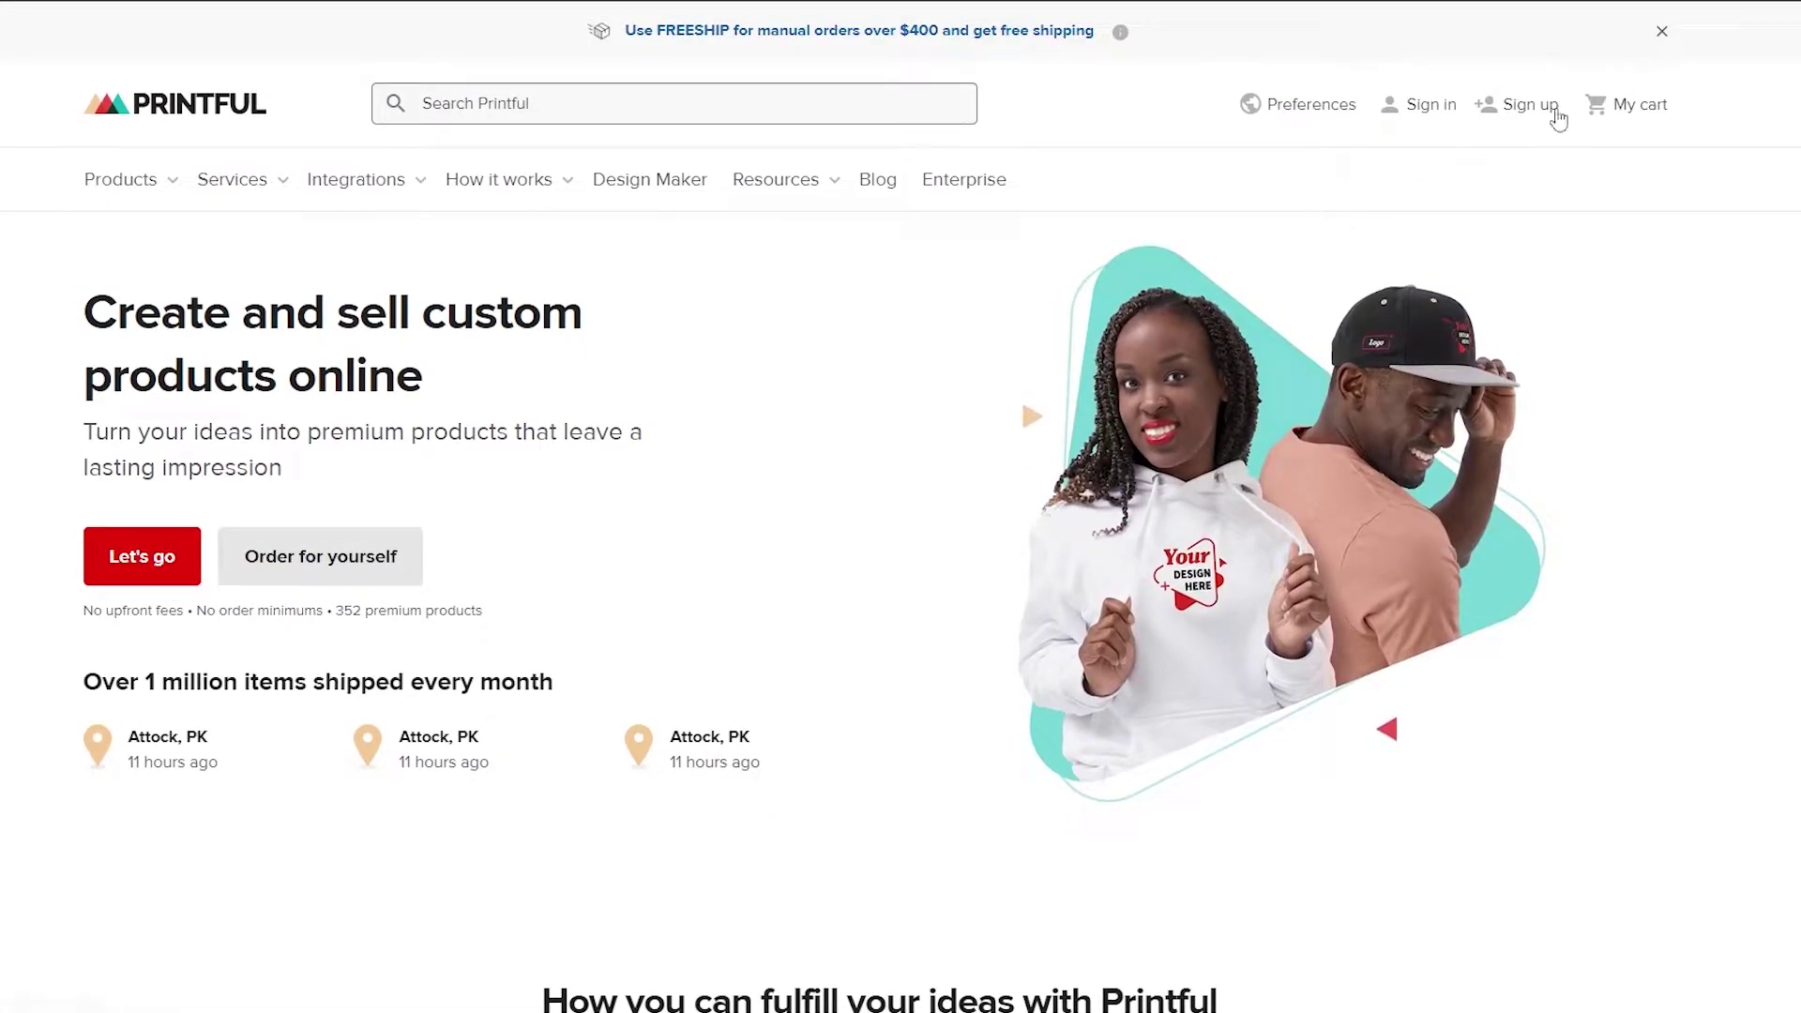
{"action": "left_click", "coordinate": [1449, 112]}
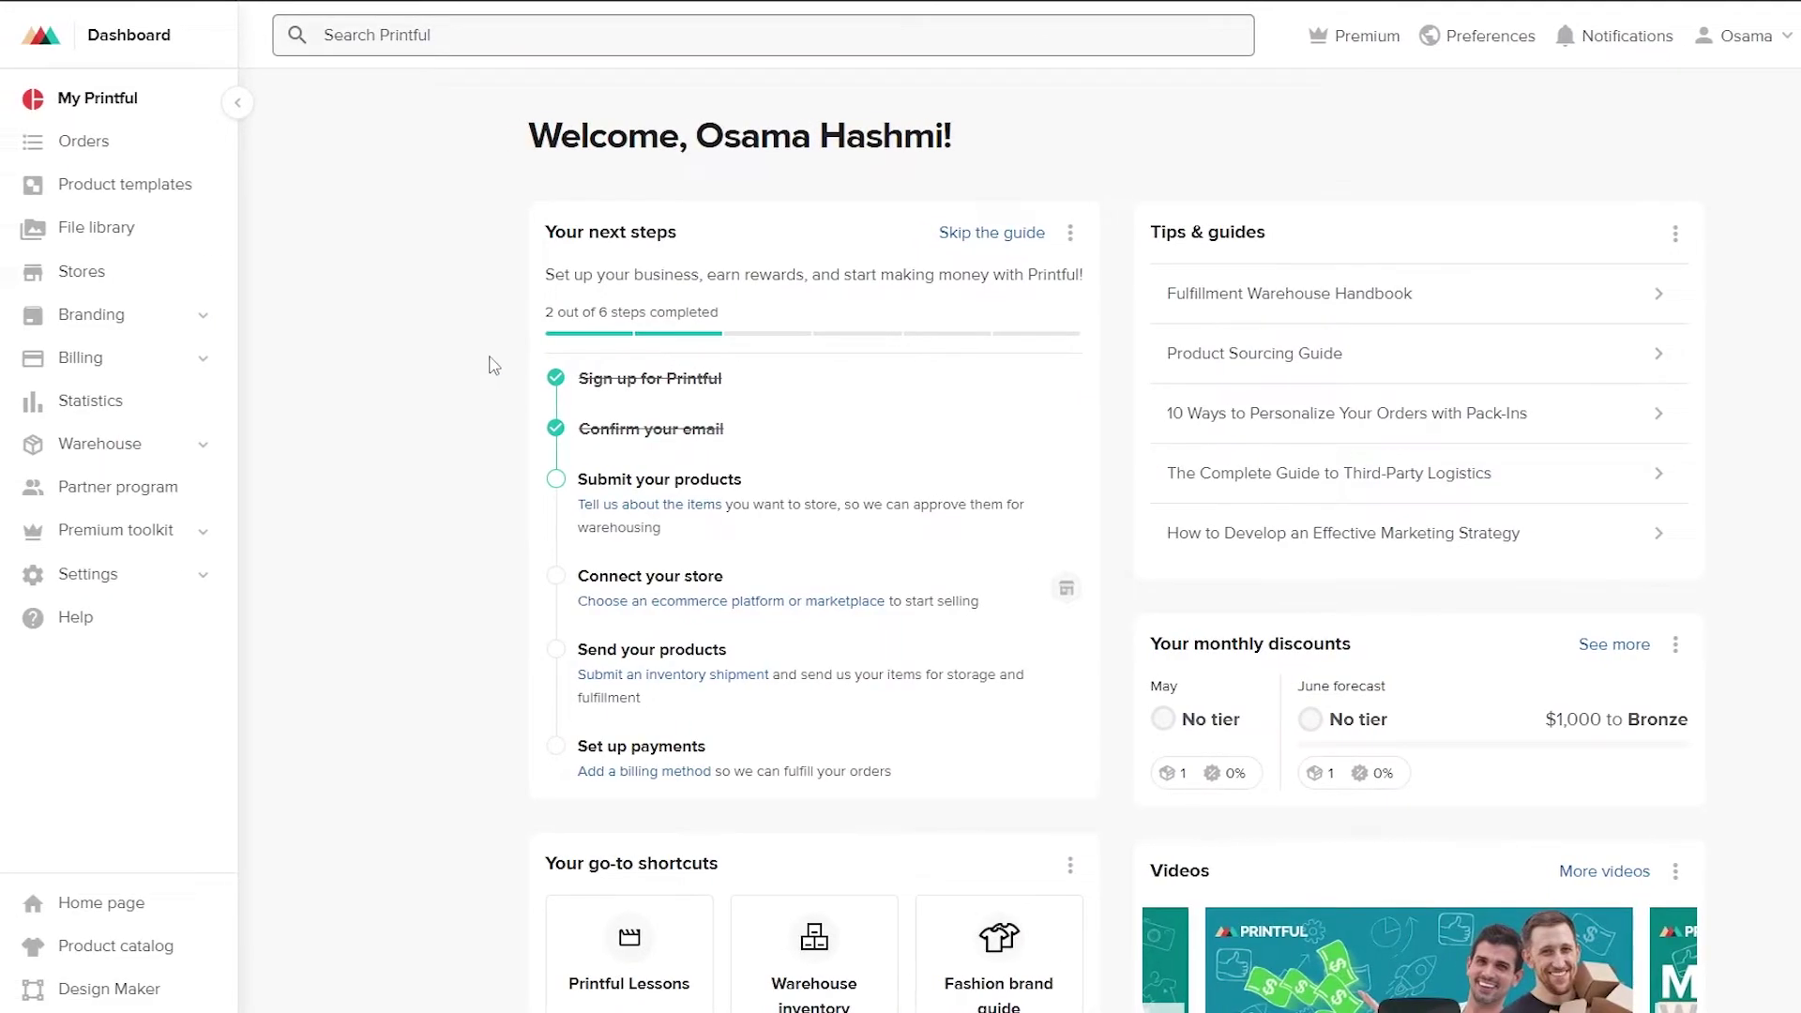
Review the dashboard's setup checklist from sign-up to payments, along with its shortcuts, discounts and guides
{"action": "scroll", "coordinate": [491, 363], "scroll_direction": "down", "scroll_amount": 5}
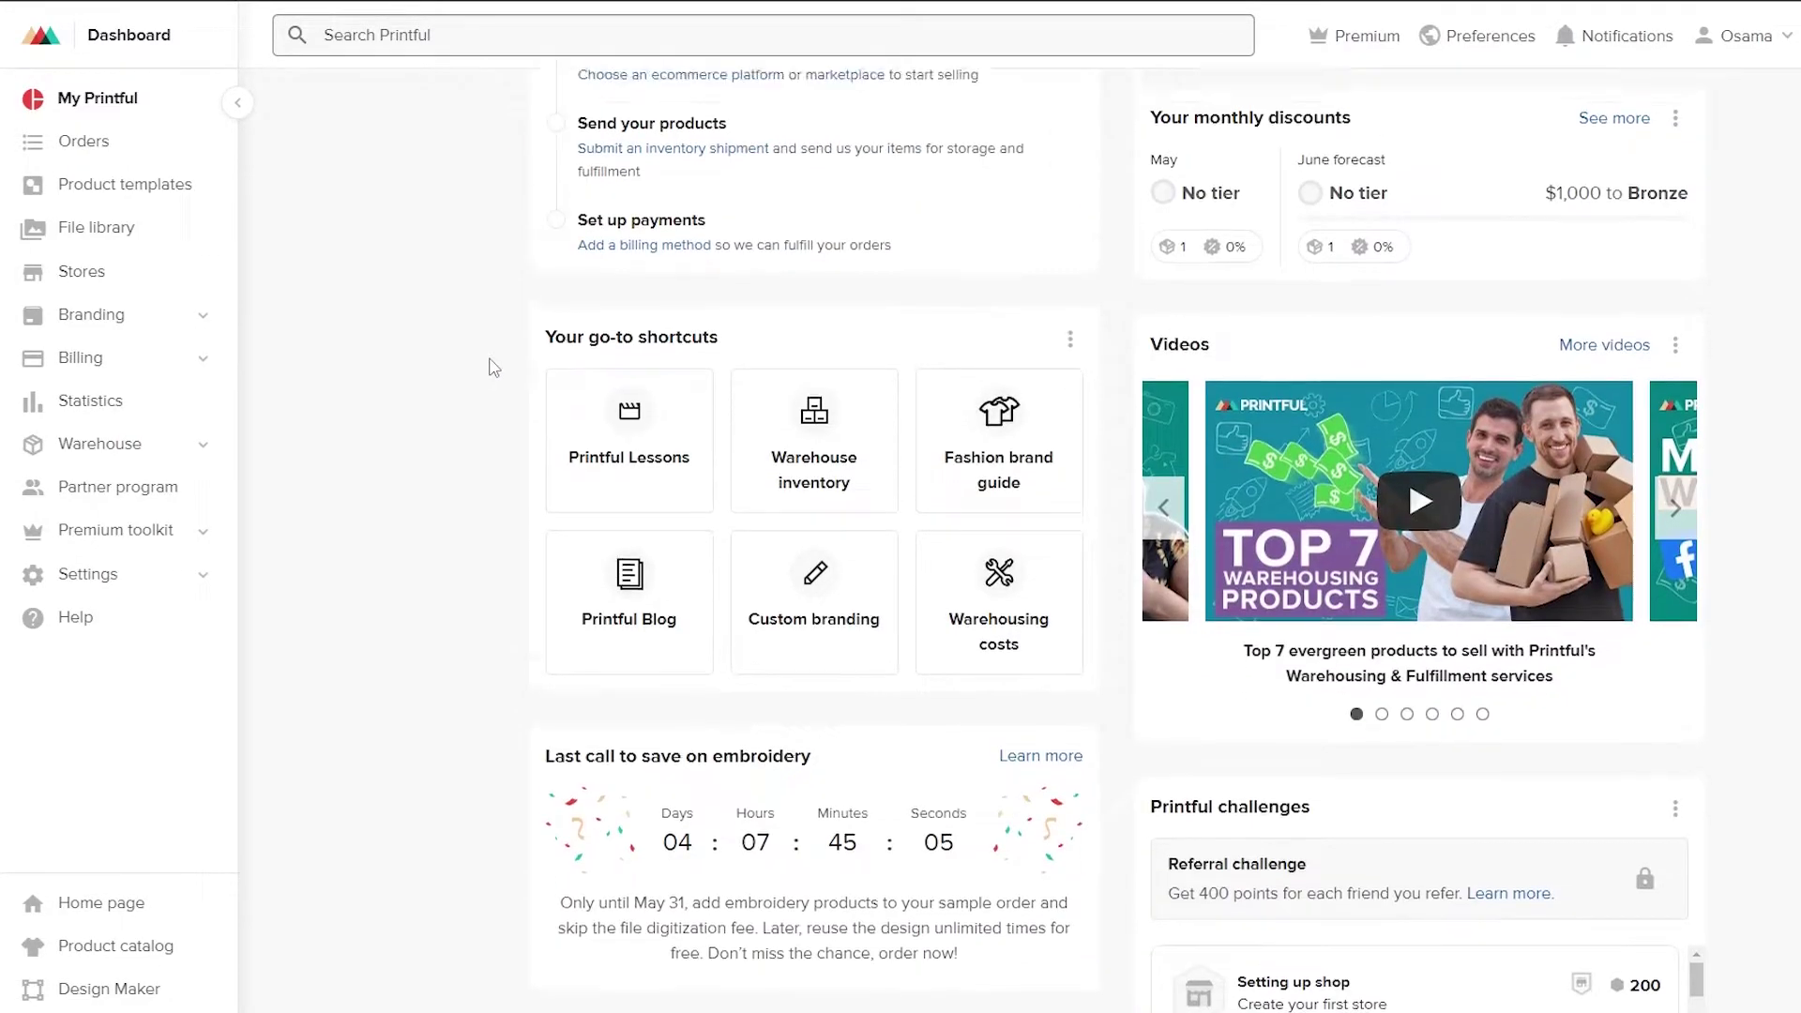
{"action": "scroll", "coordinate": [519, 289], "scroll_direction": "up", "scroll_amount": 5}
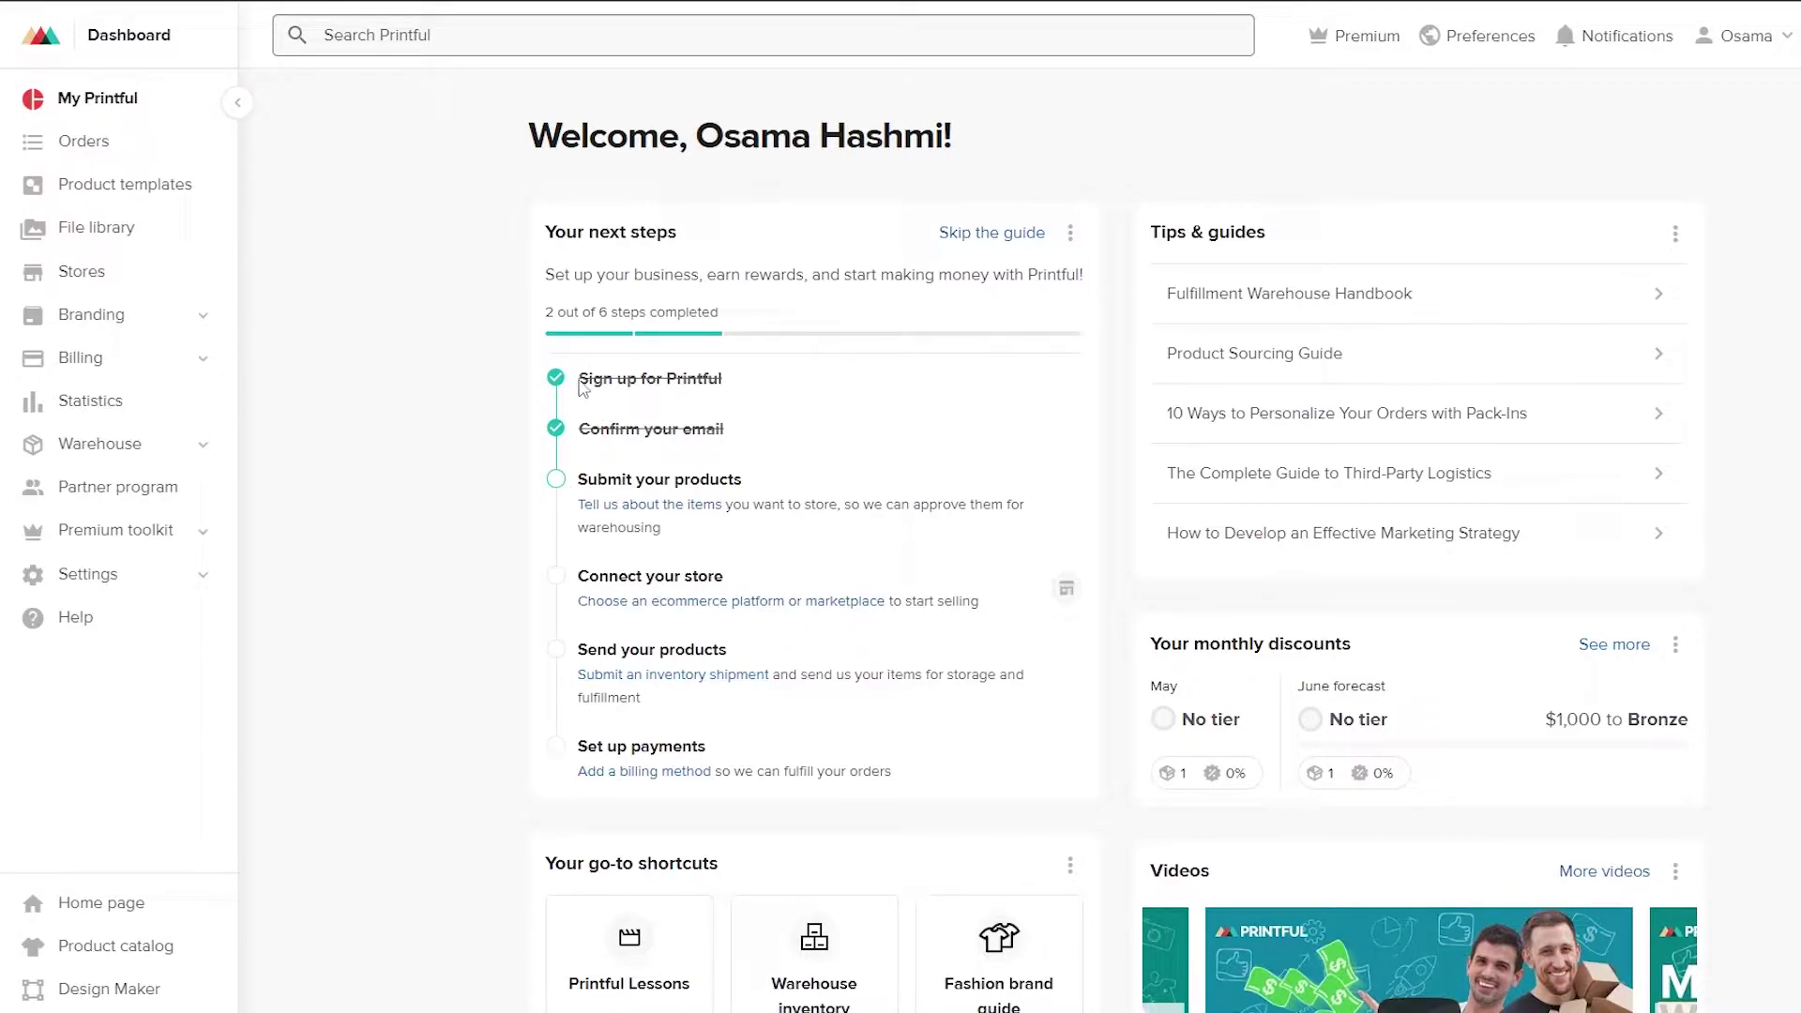
{"action": "left_click_drag", "start_coordinate": [596, 382], "coordinate": [741, 397]}
{"action": "left_click_drag", "start_coordinate": [582, 428], "coordinate": [750, 444]}
{"action": "left_click", "coordinate": [366, 389]}
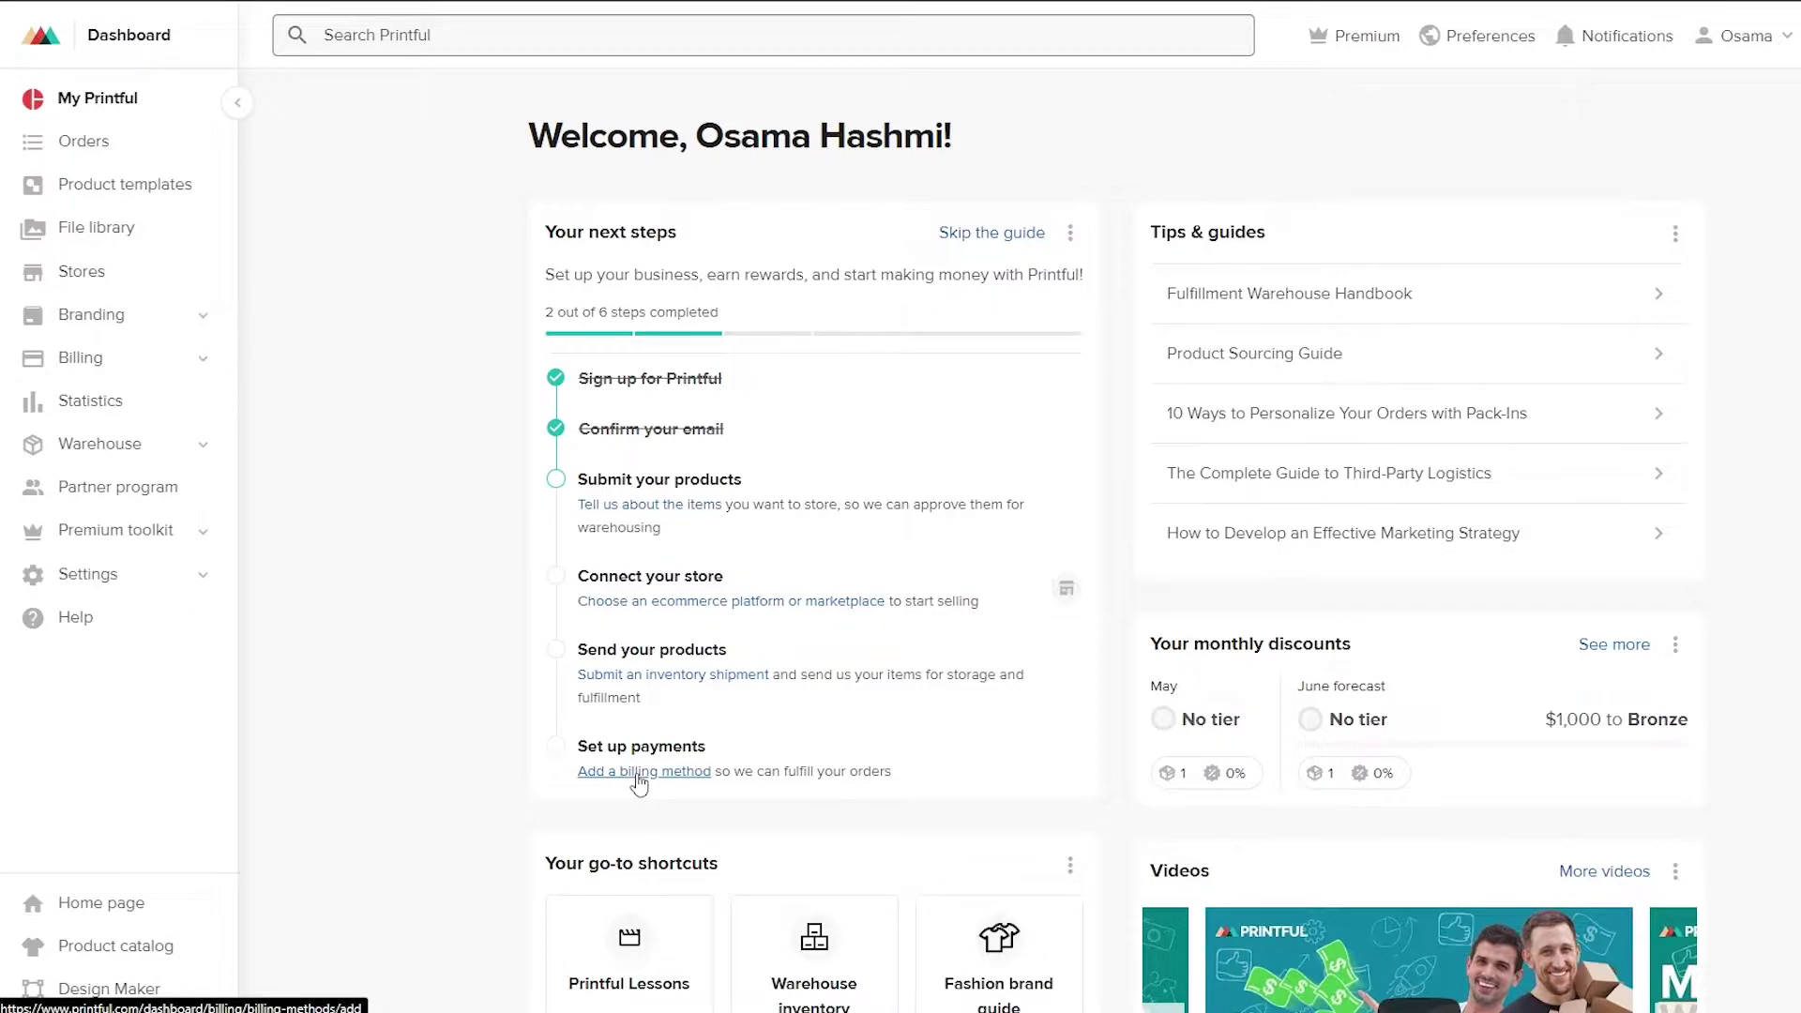
{"action": "scroll", "coordinate": [627, 669], "scroll_direction": "down", "scroll_amount": 2}
{"action": "scroll", "coordinate": [624, 667], "scroll_direction": "down", "scroll_amount": 2}
{"action": "scroll", "coordinate": [563, 563], "scroll_direction": "up", "scroll_amount": 4}
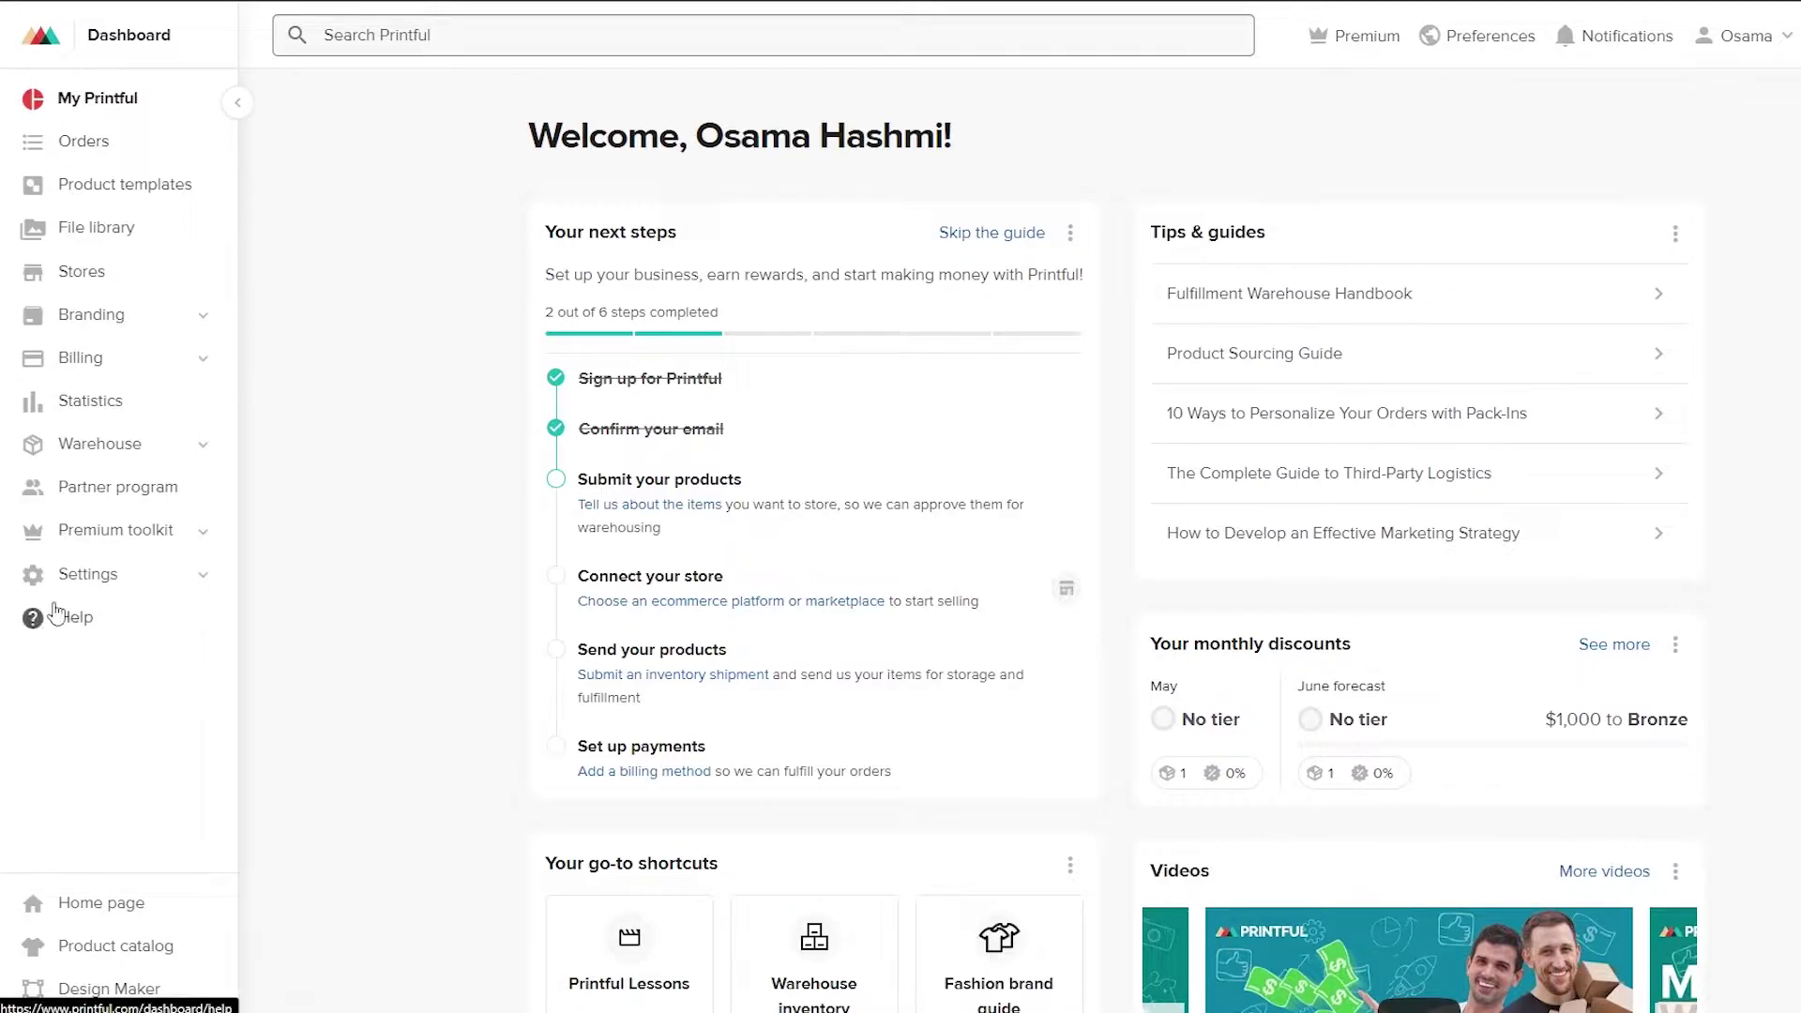
Go to the product templates and start creating the first product template
{"action": "left_click", "coordinate": [138, 193]}
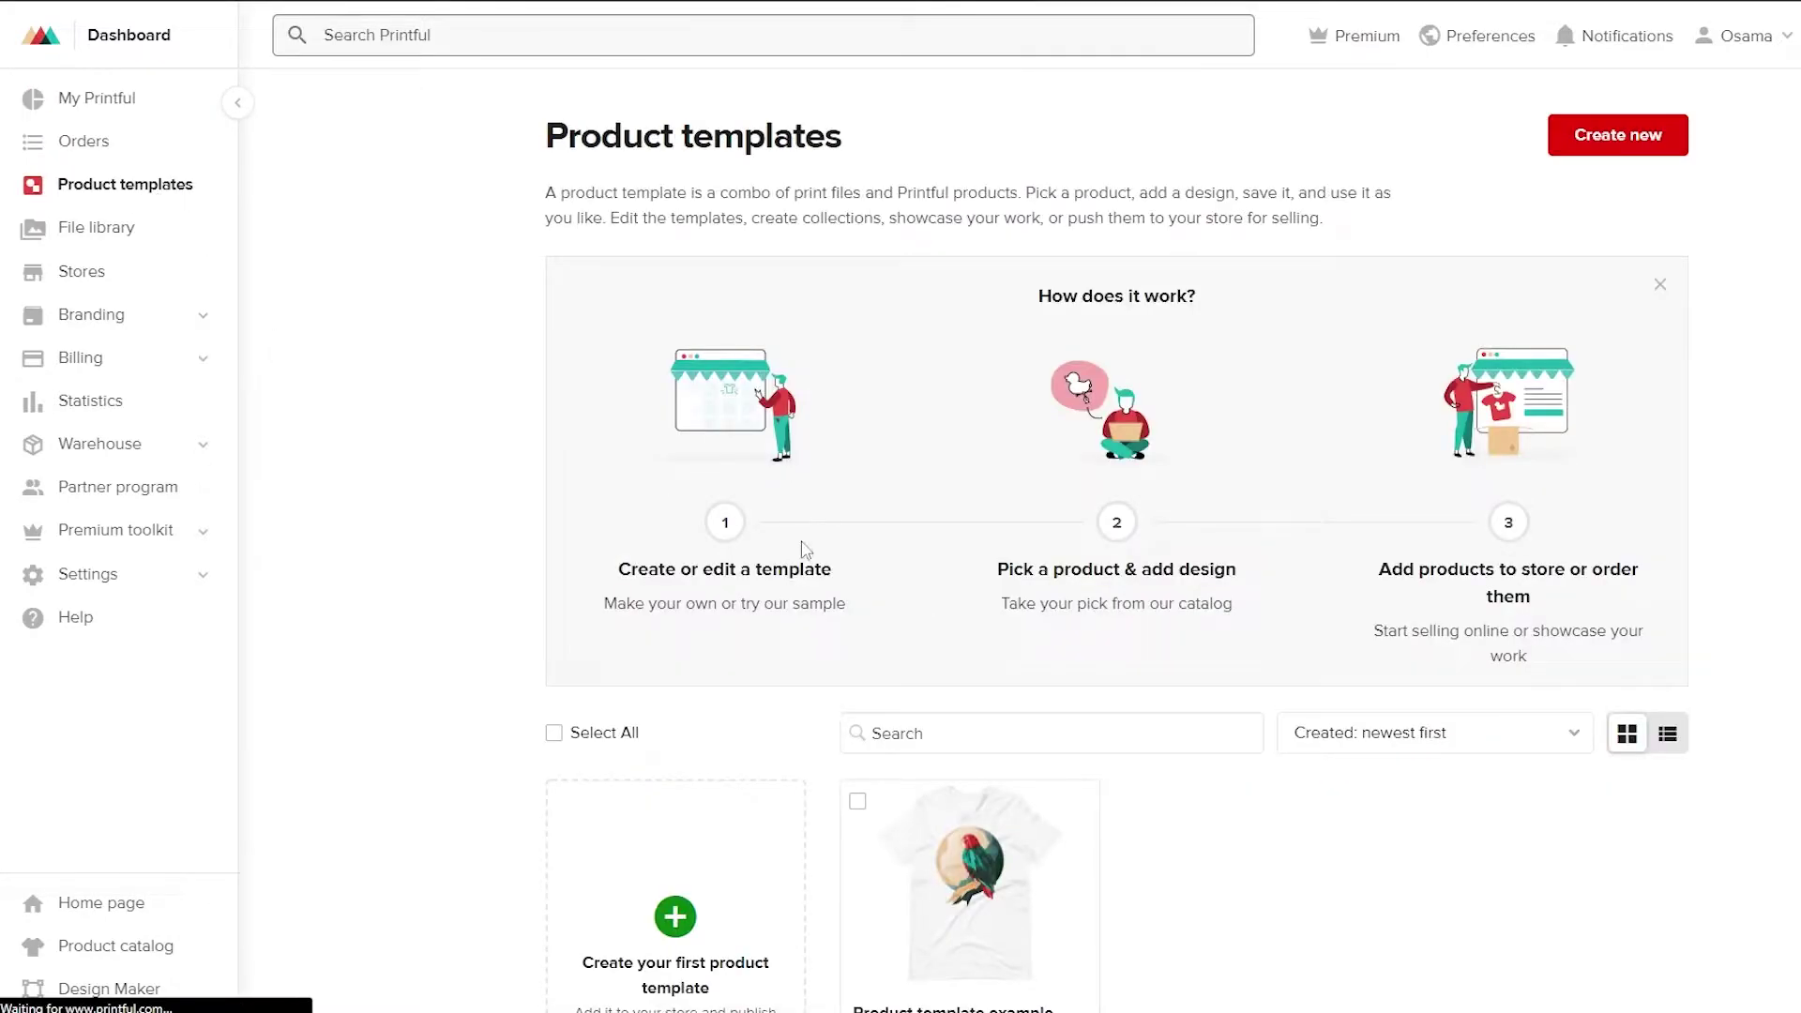
{"action": "scroll", "coordinate": [688, 509], "scroll_direction": "down", "scroll_amount": 5}
{"action": "mouse_move", "coordinate": [999, 524]}
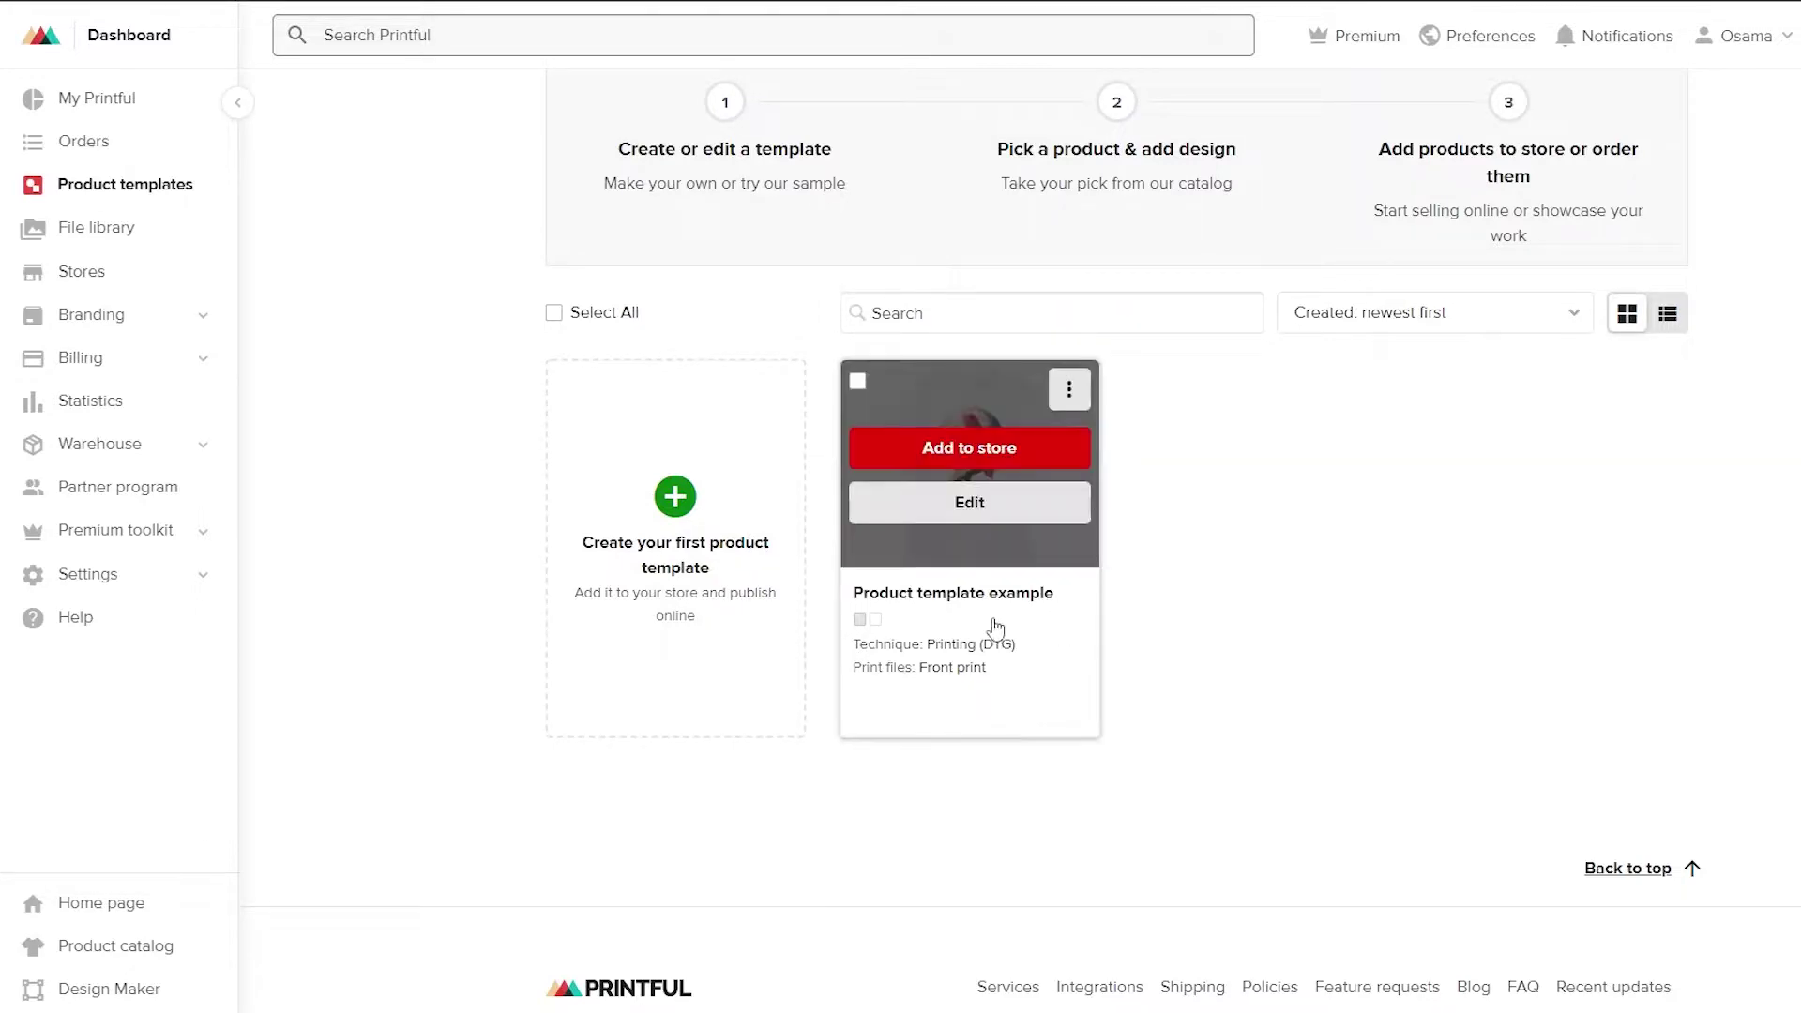
{"action": "left_click", "coordinate": [675, 497]}
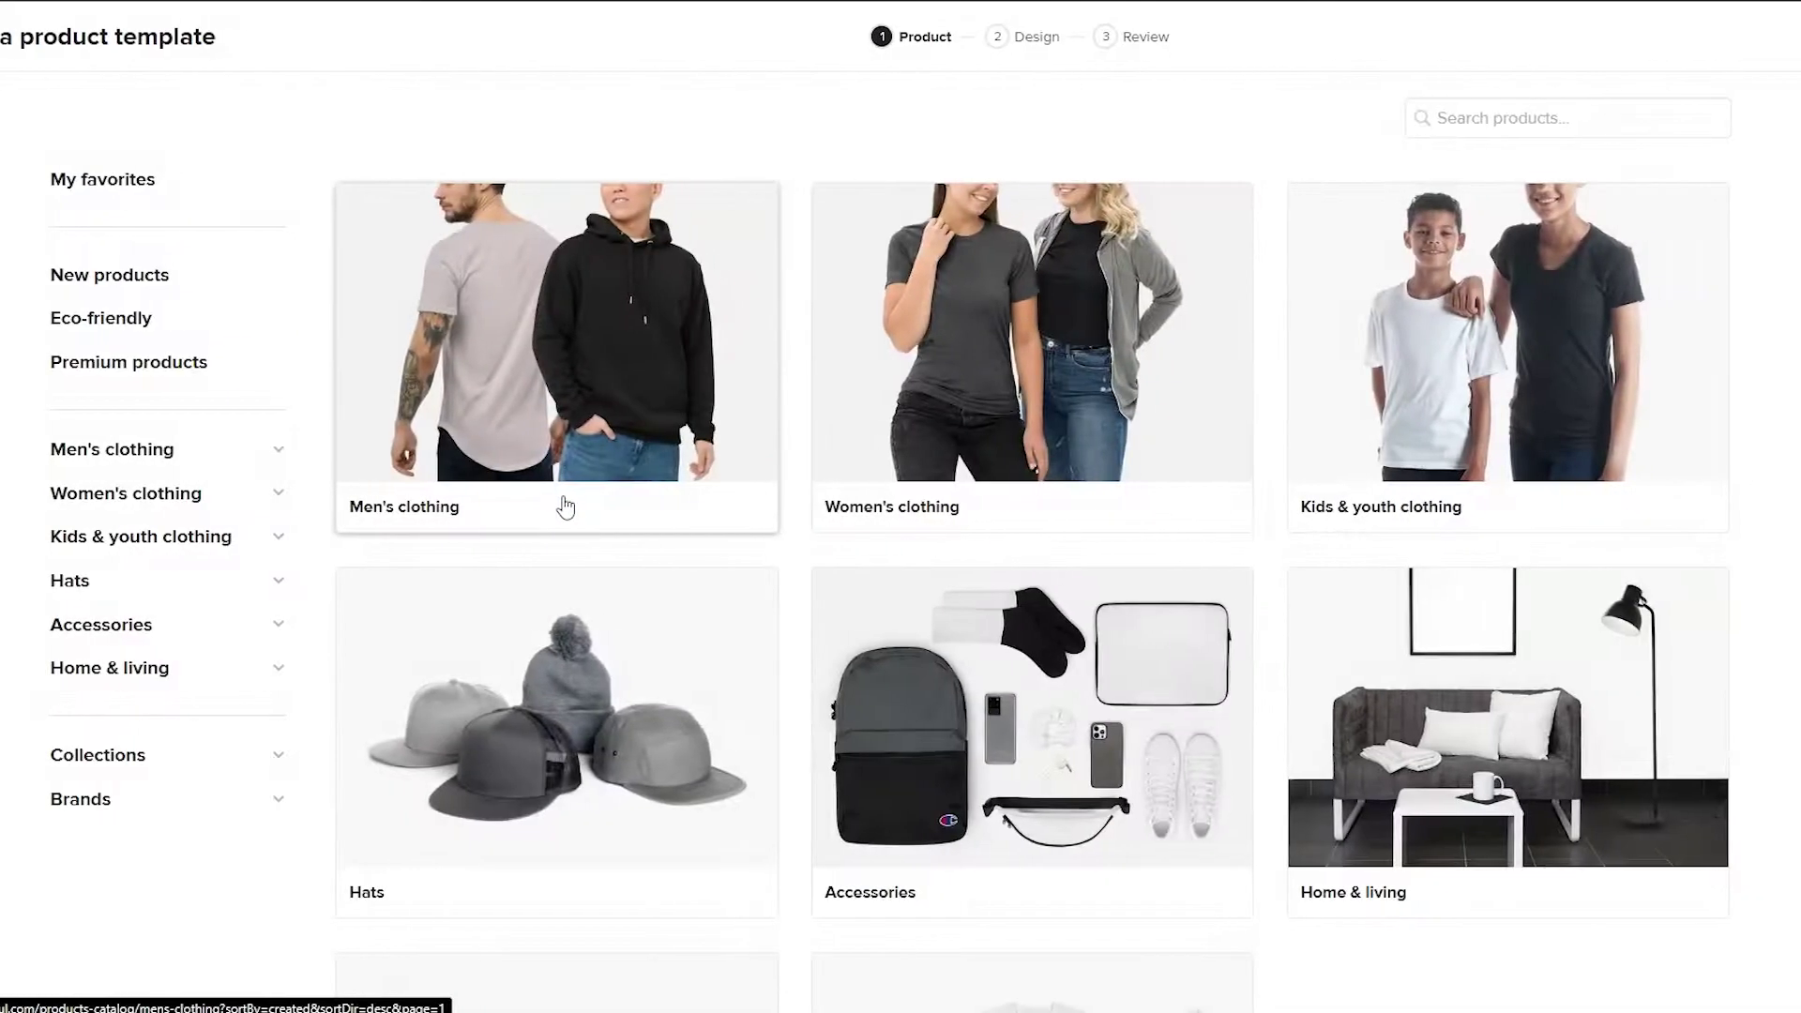
Look over the product catalog categories and choose Men's clothing for the template
{"action": "scroll", "coordinate": [657, 488], "scroll_direction": "down", "scroll_amount": 3}
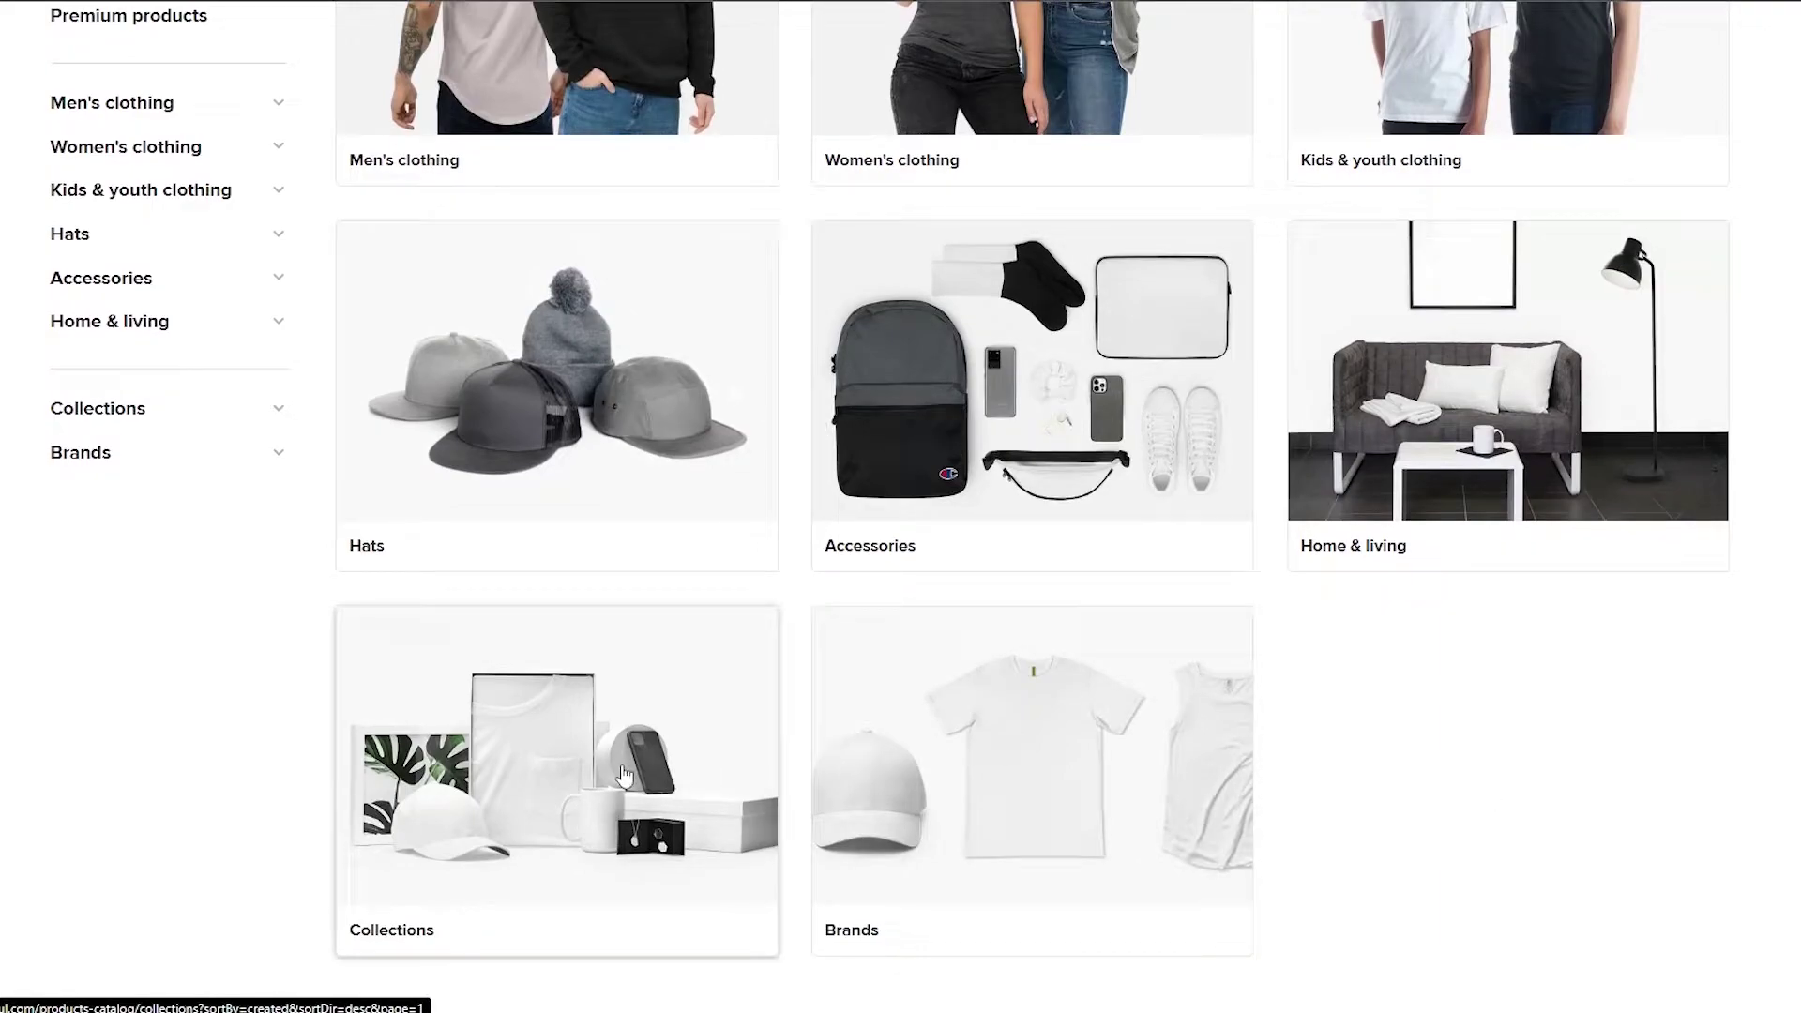
{"action": "scroll", "coordinate": [621, 775], "scroll_direction": "up", "scroll_amount": 3}
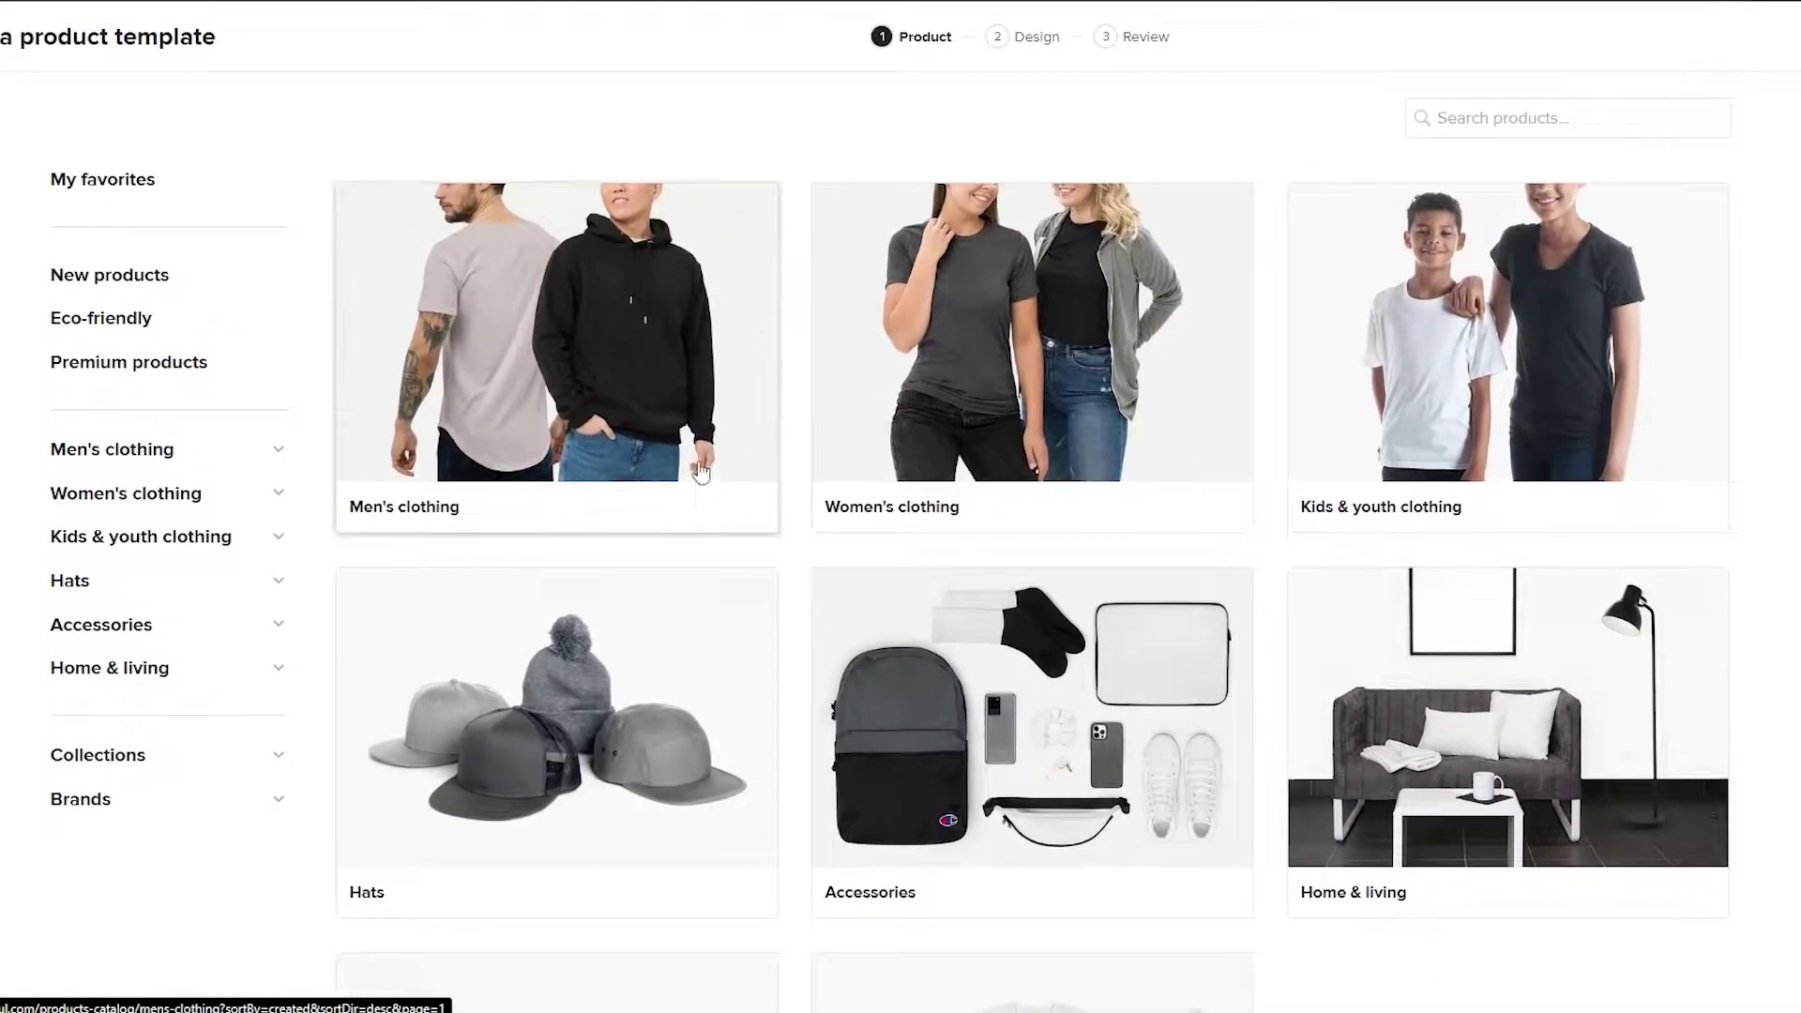
{"action": "left_click", "coordinate": [539, 399]}
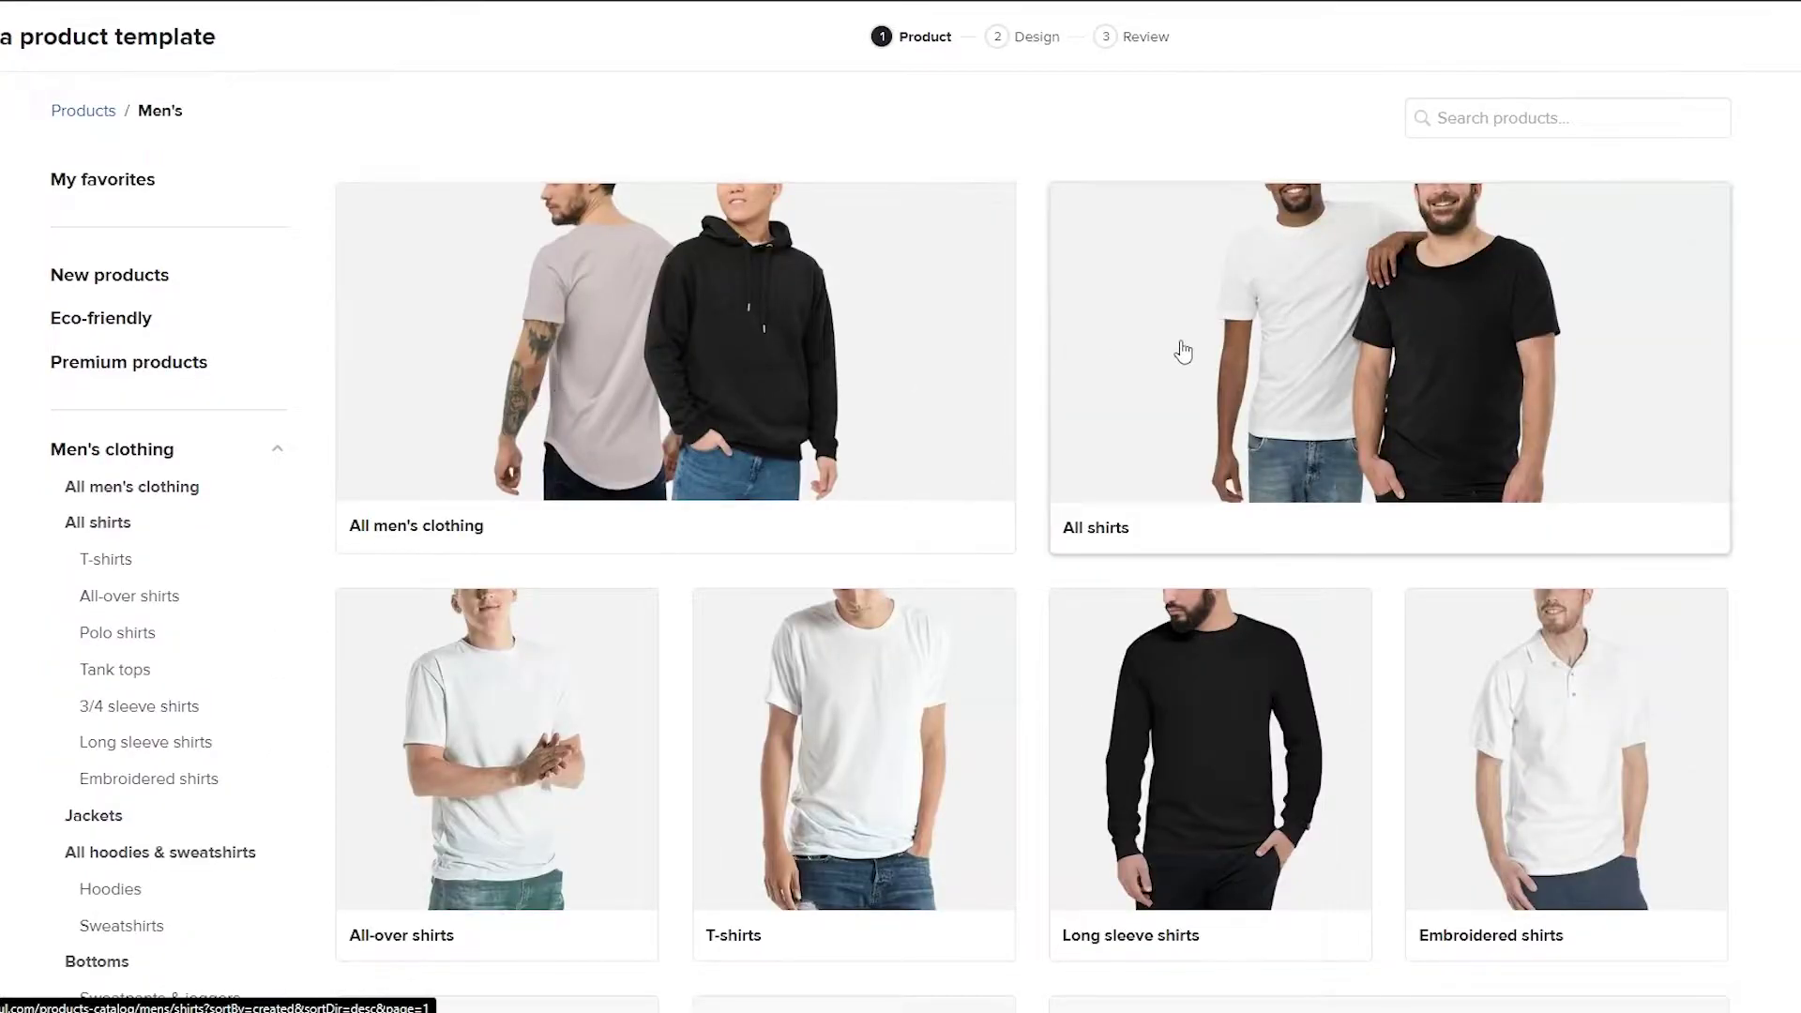
Look through the men's clothing subcategories and list all men's clothing
{"action": "scroll", "coordinate": [536, 480], "scroll_direction": "down", "scroll_amount": 10}
{"action": "scroll", "coordinate": [1411, 550], "scroll_direction": "down", "scroll_amount": 7}
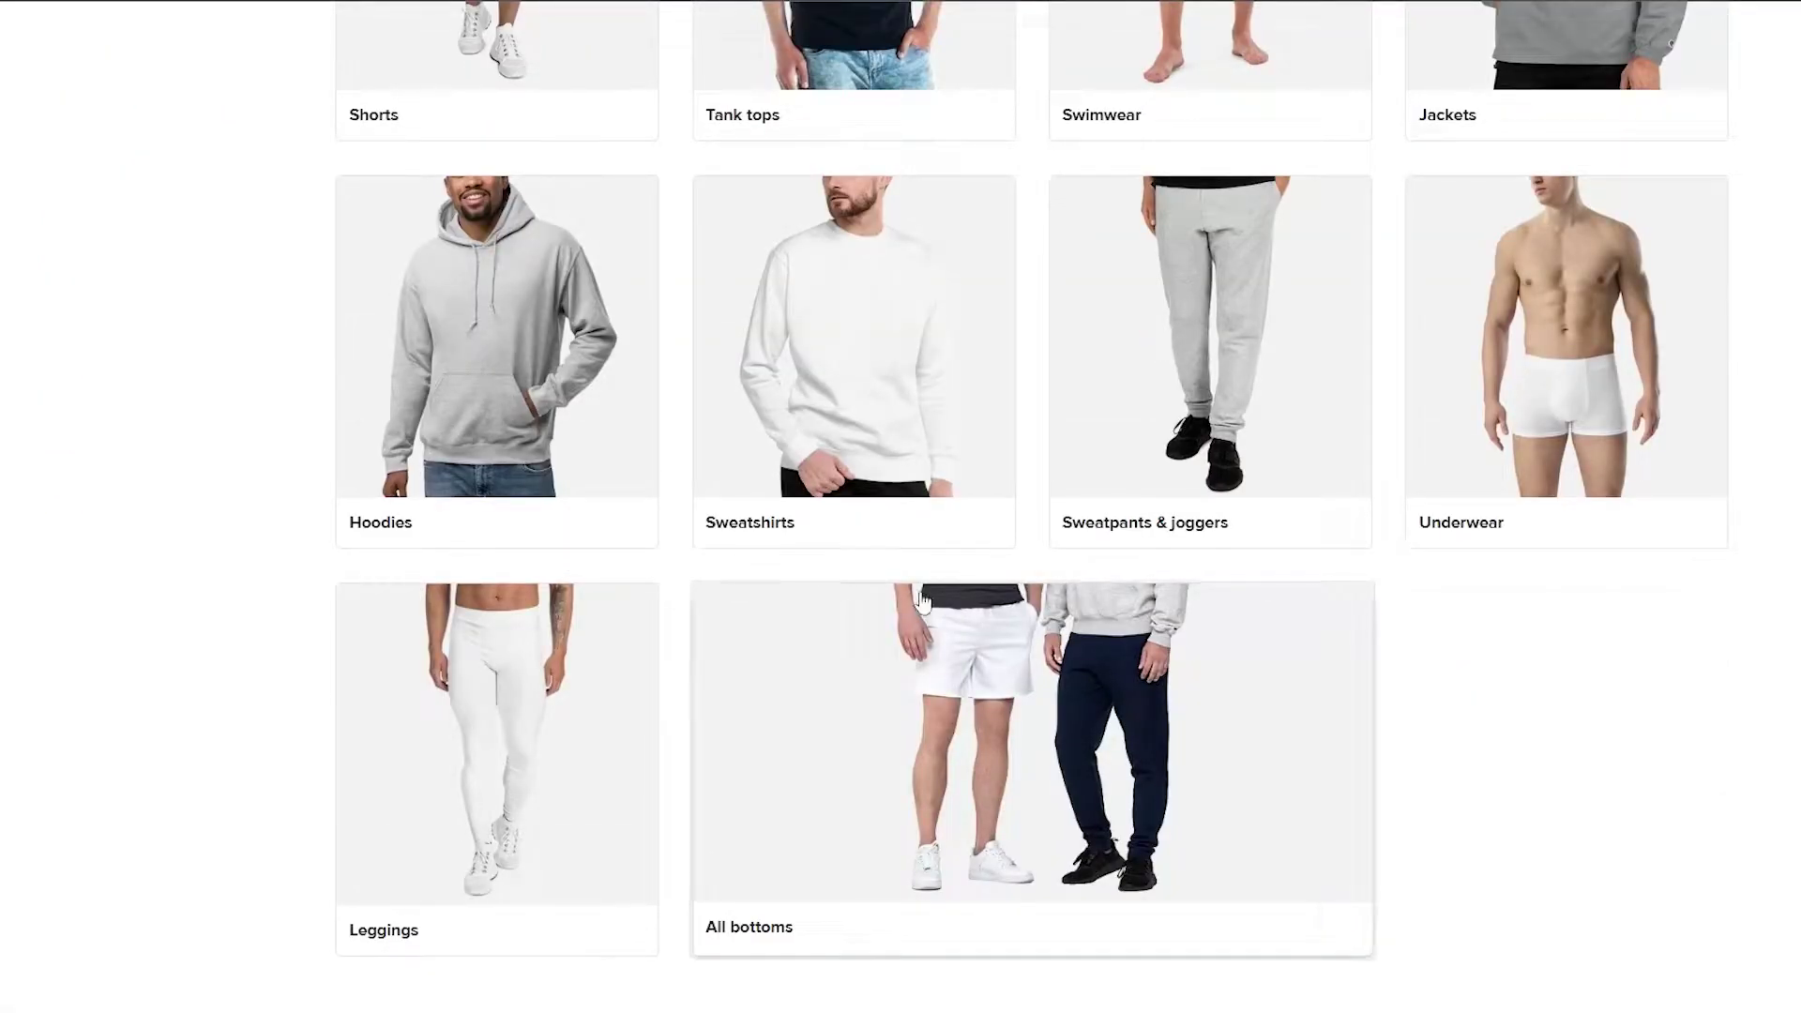
{"action": "scroll", "coordinate": [1058, 589], "scroll_direction": "up", "scroll_amount": 5}
{"action": "scroll", "coordinate": [1069, 579], "scroll_direction": "up", "scroll_amount": 8}
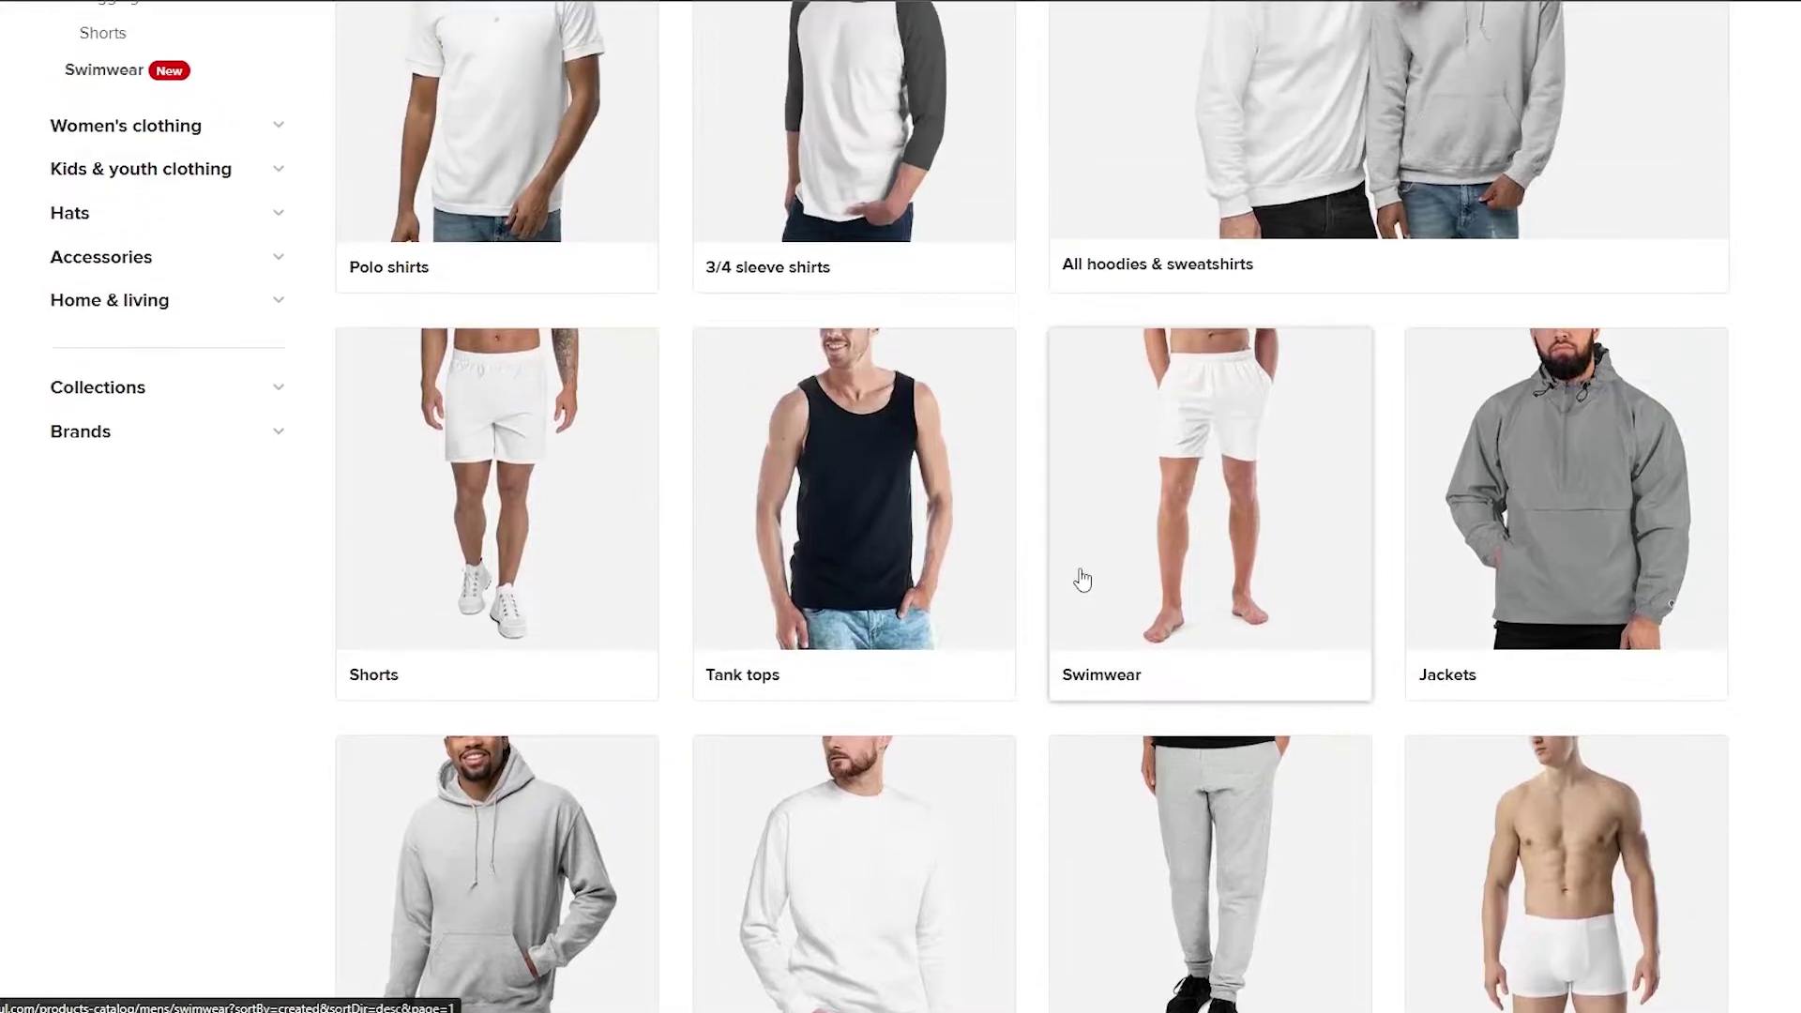
{"action": "scroll", "coordinate": [1084, 579], "scroll_direction": "up", "scroll_amount": 3}
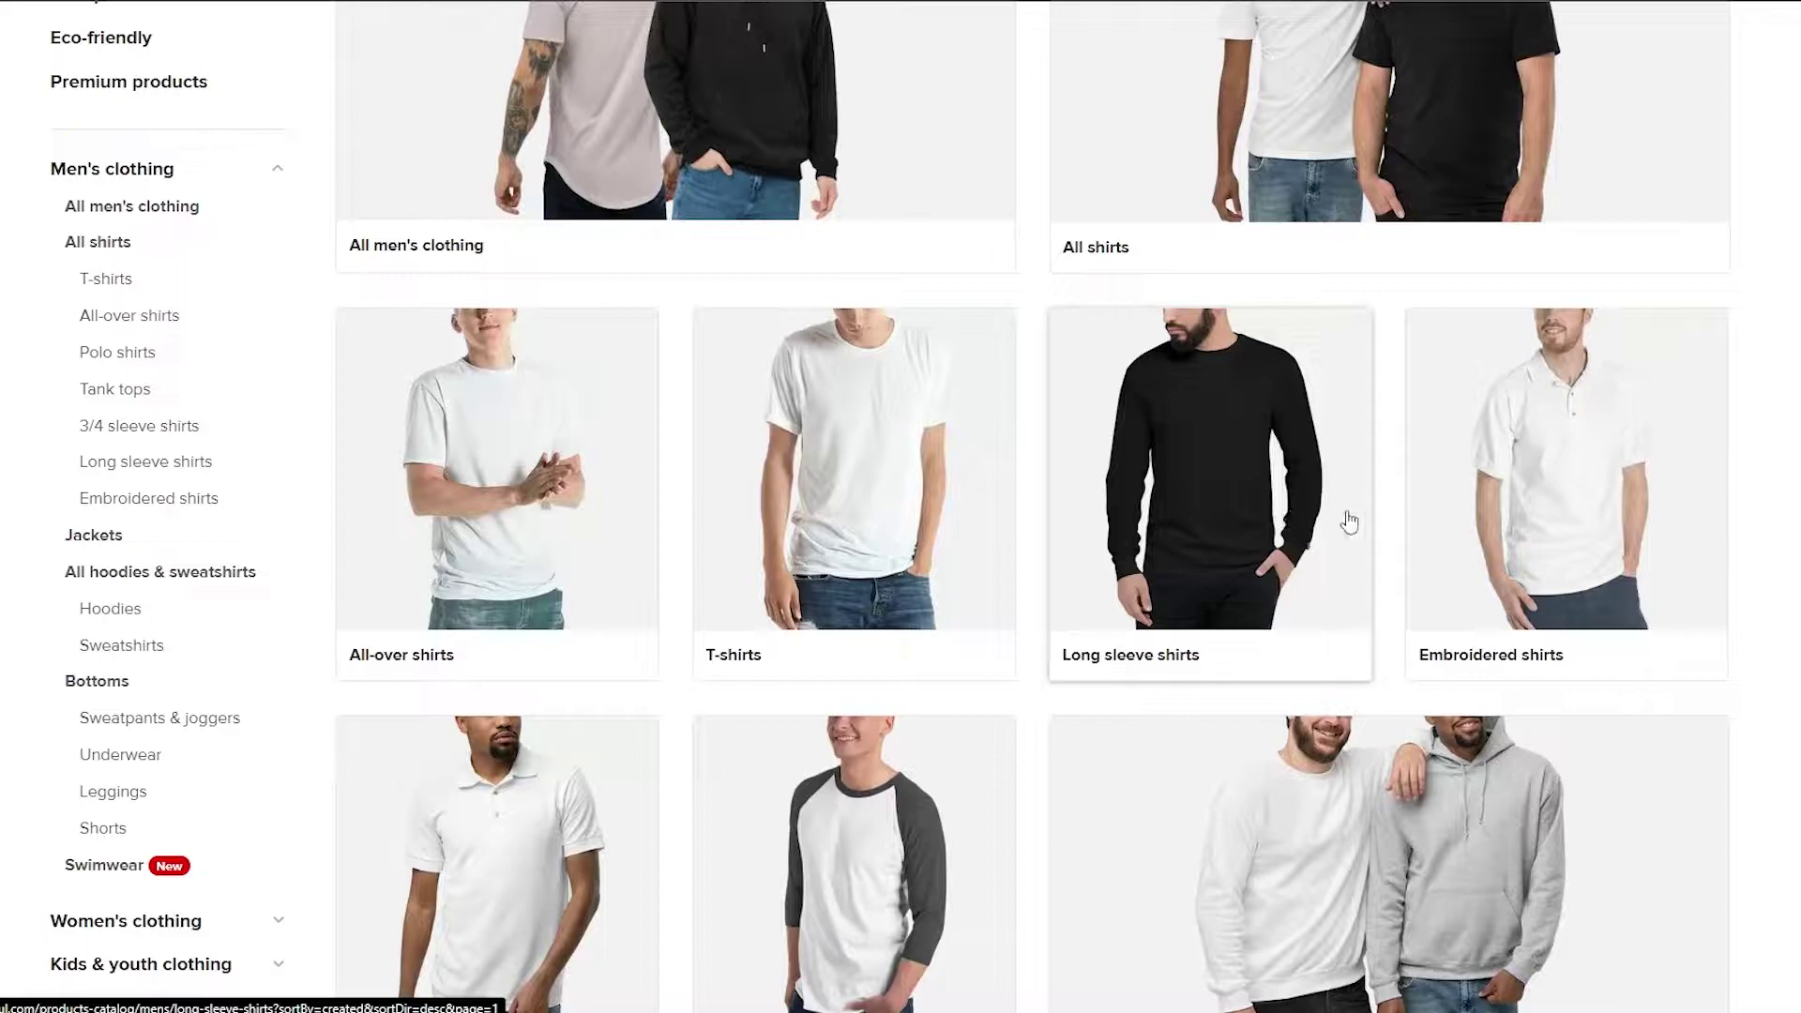
{"action": "scroll", "coordinate": [1351, 515], "scroll_direction": "up", "scroll_amount": 3}
{"action": "left_click", "coordinate": [616, 418]}
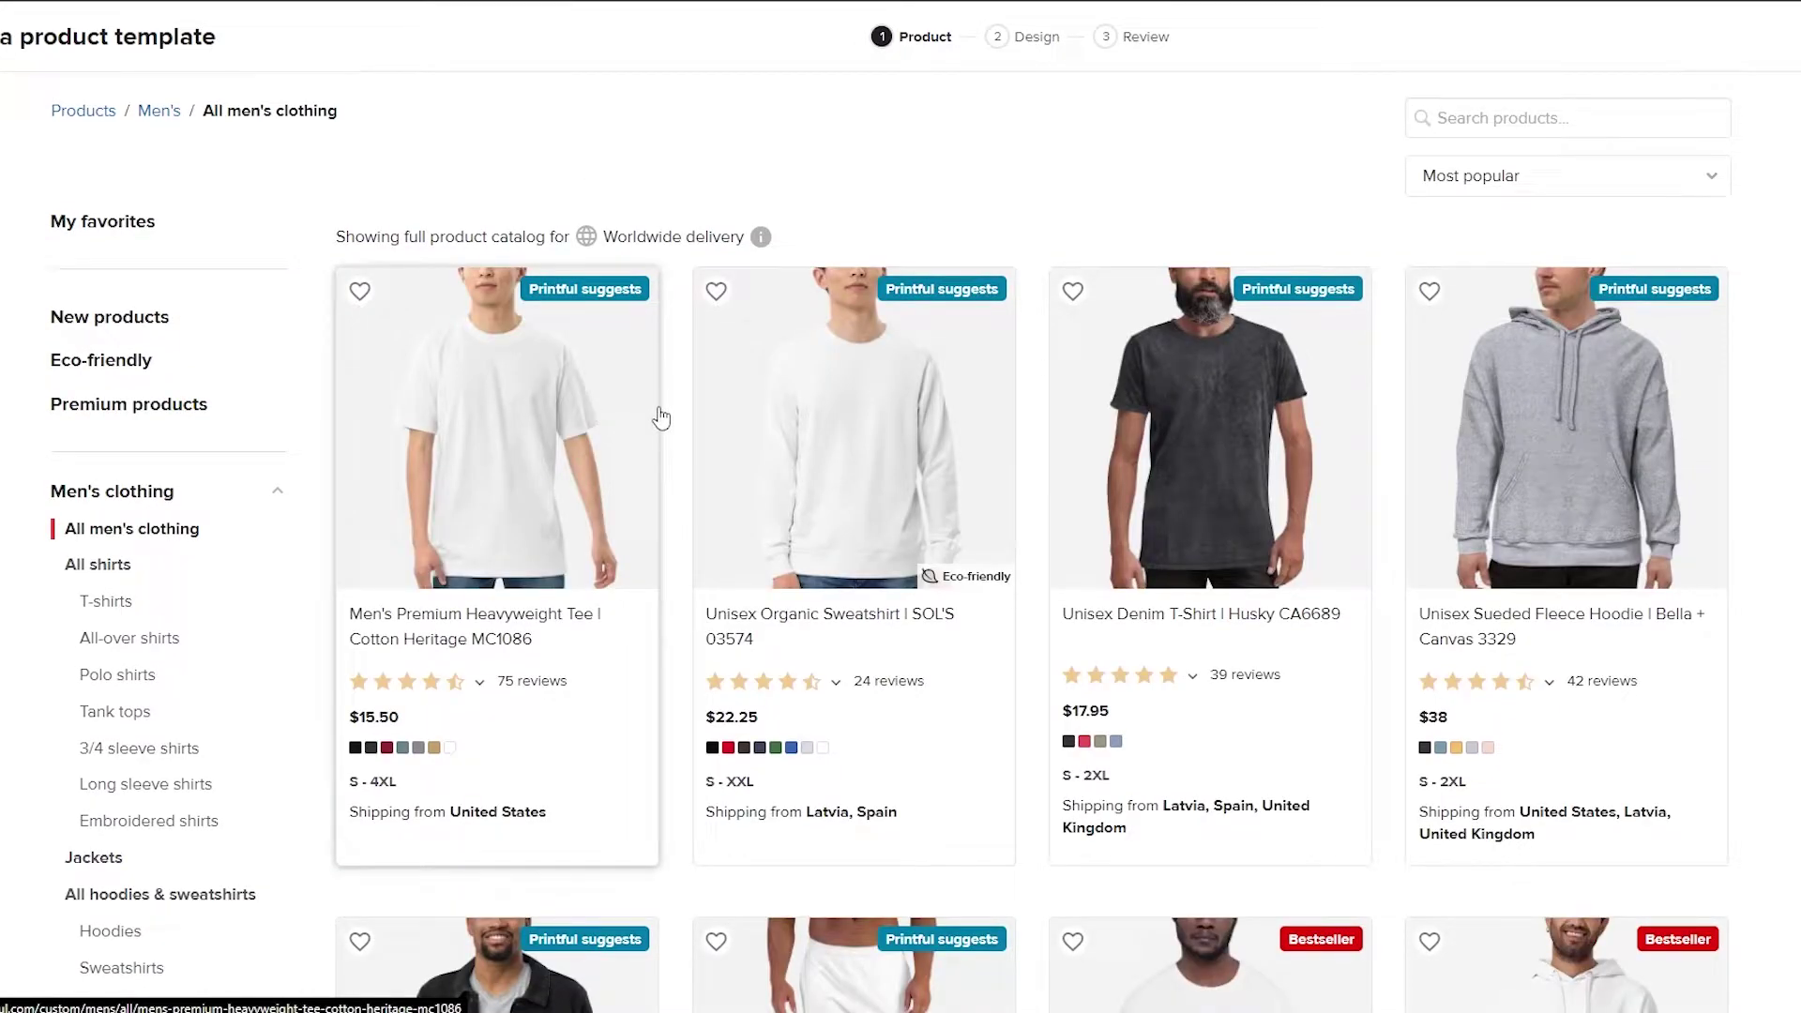
Browse the men's clothing products and choose the Men's Premium Heavyweight Tee, Cotton Heritage MC1086, for the template
{"action": "scroll", "coordinate": [661, 418], "scroll_direction": "down", "scroll_amount": 6}
{"action": "scroll", "coordinate": [661, 421], "scroll_direction": "up", "scroll_amount": 6}
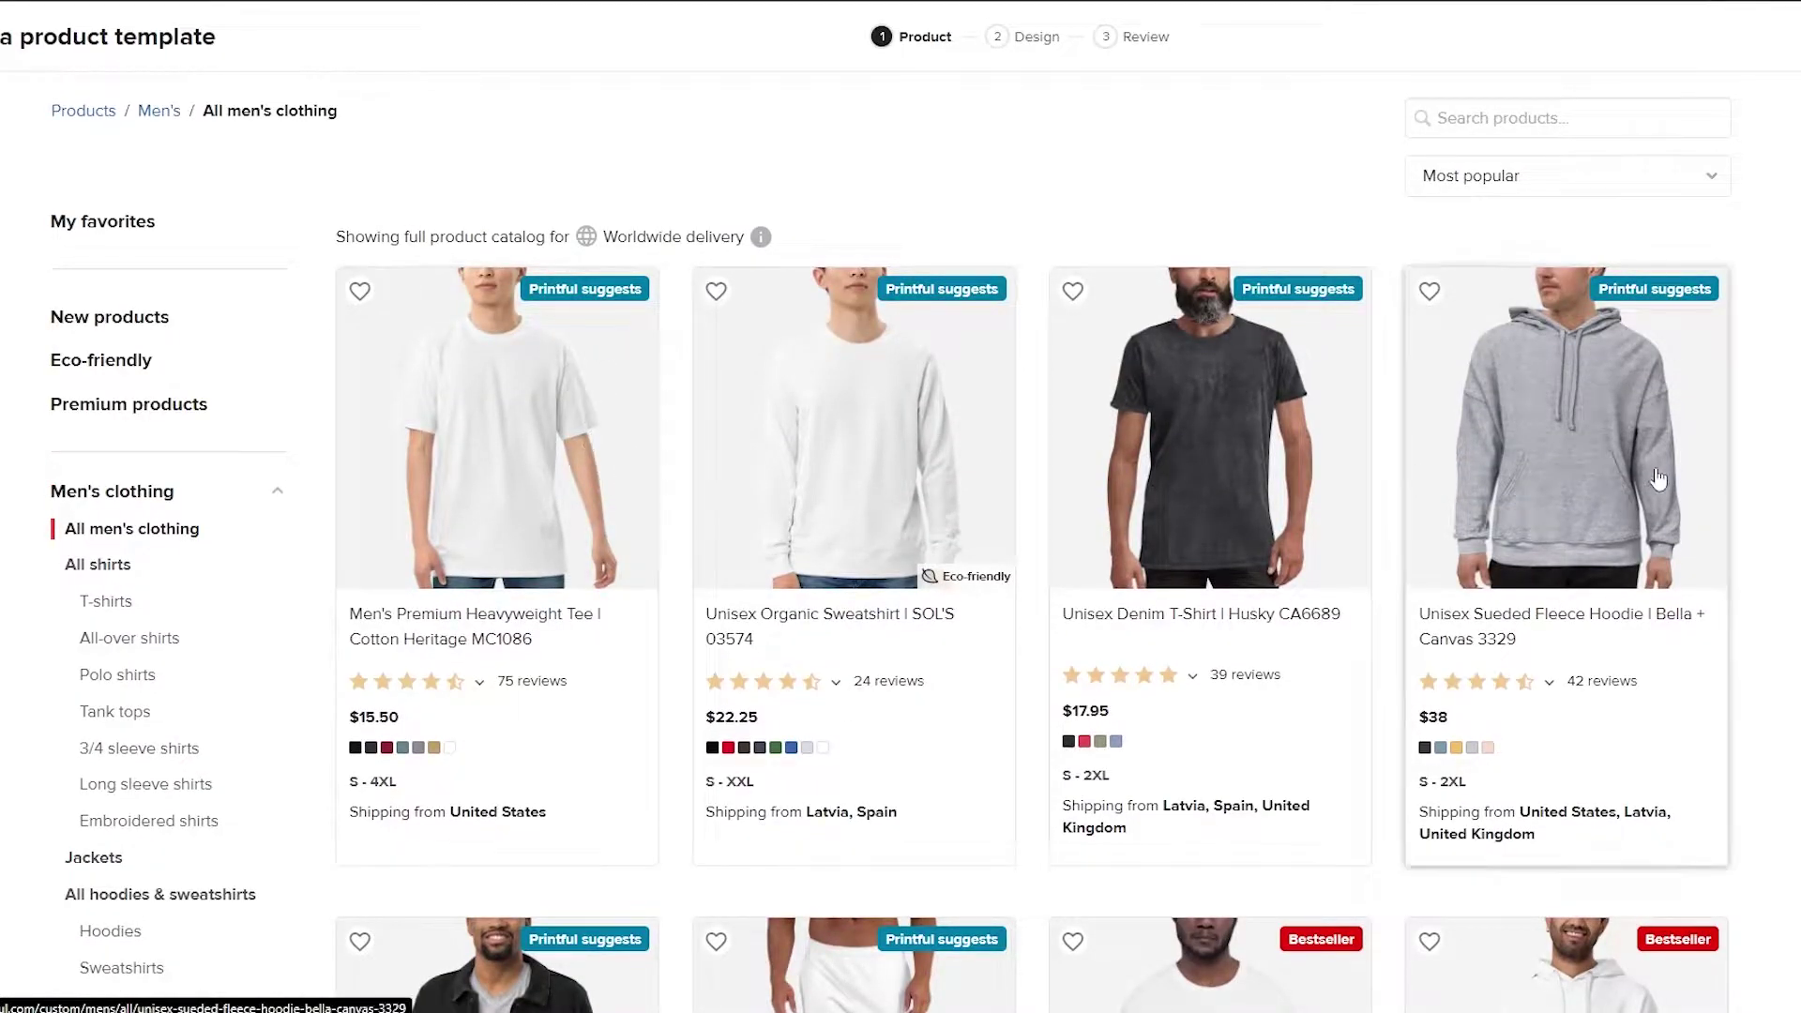
{"action": "scroll", "coordinate": [1653, 479], "scroll_direction": "down", "scroll_amount": 14}
{"action": "scroll", "coordinate": [1648, 476], "scroll_direction": "up", "scroll_amount": 7}
{"action": "scroll", "coordinate": [1649, 476], "scroll_direction": "up", "scroll_amount": 7}
{"action": "scroll", "coordinate": [1553, 301], "scroll_direction": "down", "scroll_amount": 7}
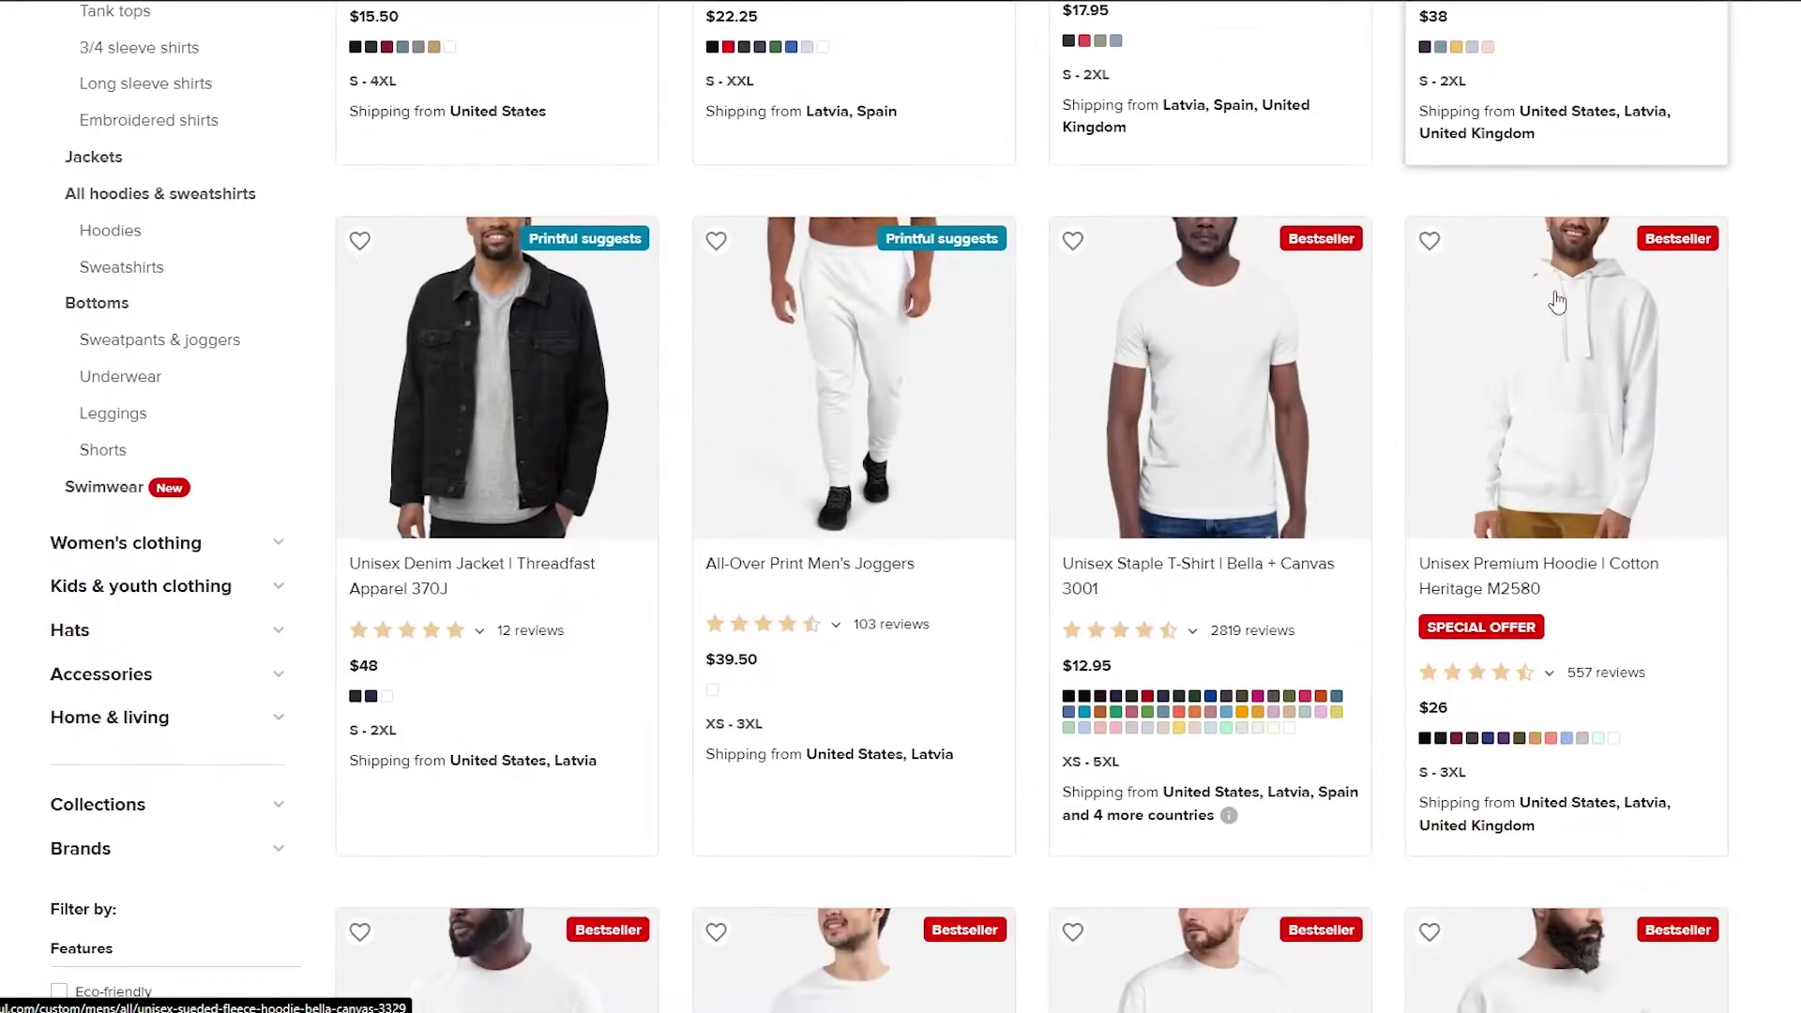
{"action": "scroll", "coordinate": [1555, 297], "scroll_direction": "down", "scroll_amount": 20}
{"action": "scroll", "coordinate": [1433, 322], "scroll_direction": "up", "scroll_amount": 12}
{"action": "scroll", "coordinate": [1433, 322], "scroll_direction": "up", "scroll_amount": 16}
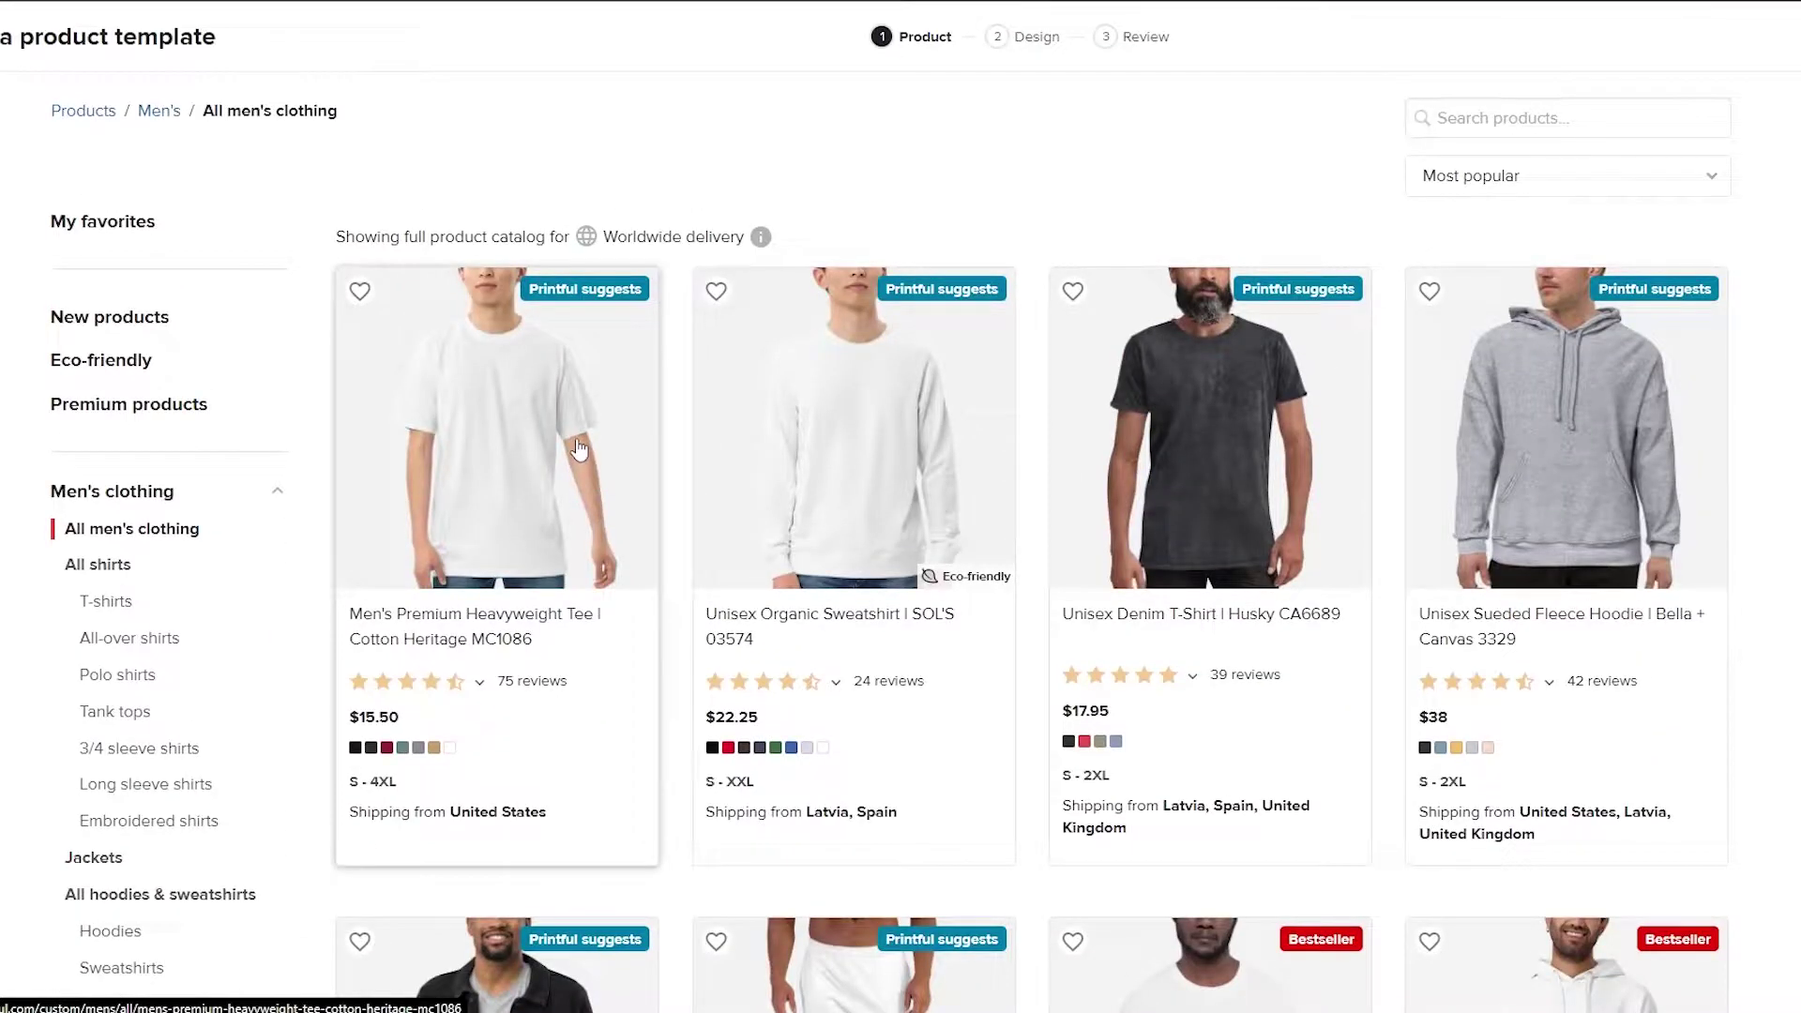
{"action": "left_click", "coordinate": [512, 437]}
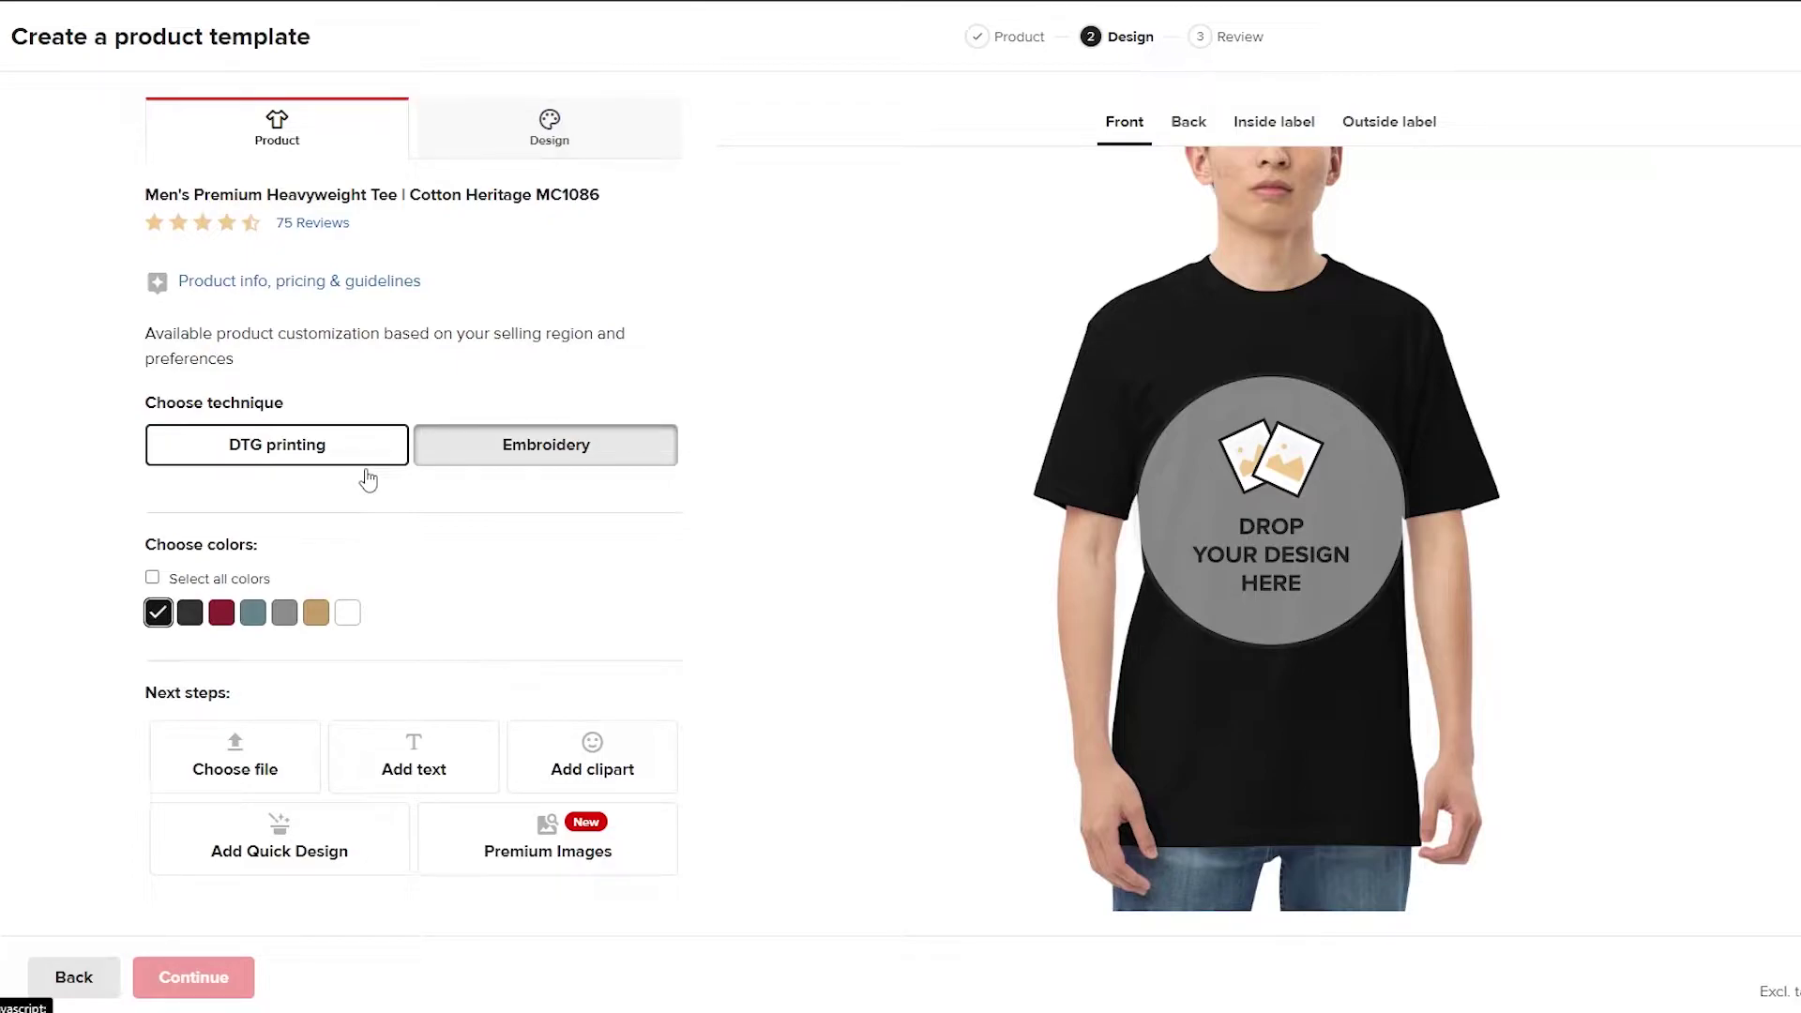
Set the tee's technique to Embroidery, preview the Large center placement, and return to the Left chest placement
{"action": "left_click", "coordinate": [302, 441]}
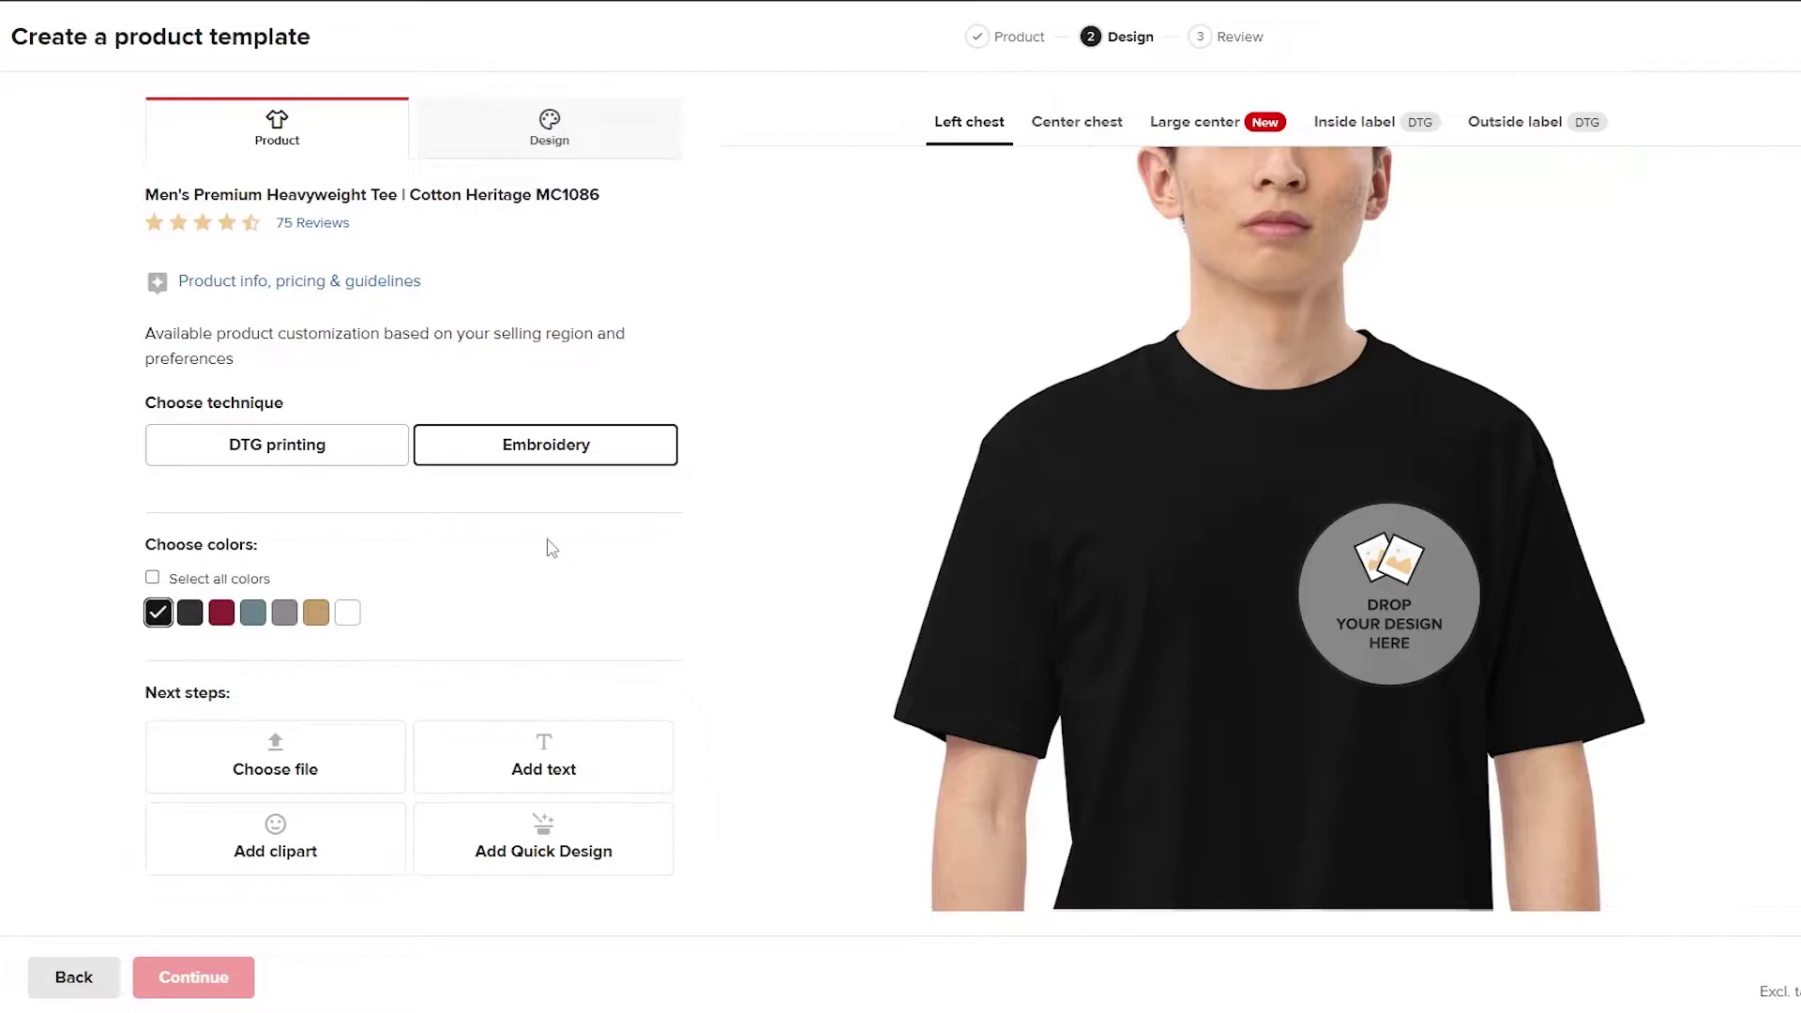
{"action": "left_click", "coordinate": [1139, 160]}
{"action": "left_click", "coordinate": [1217, 136]}
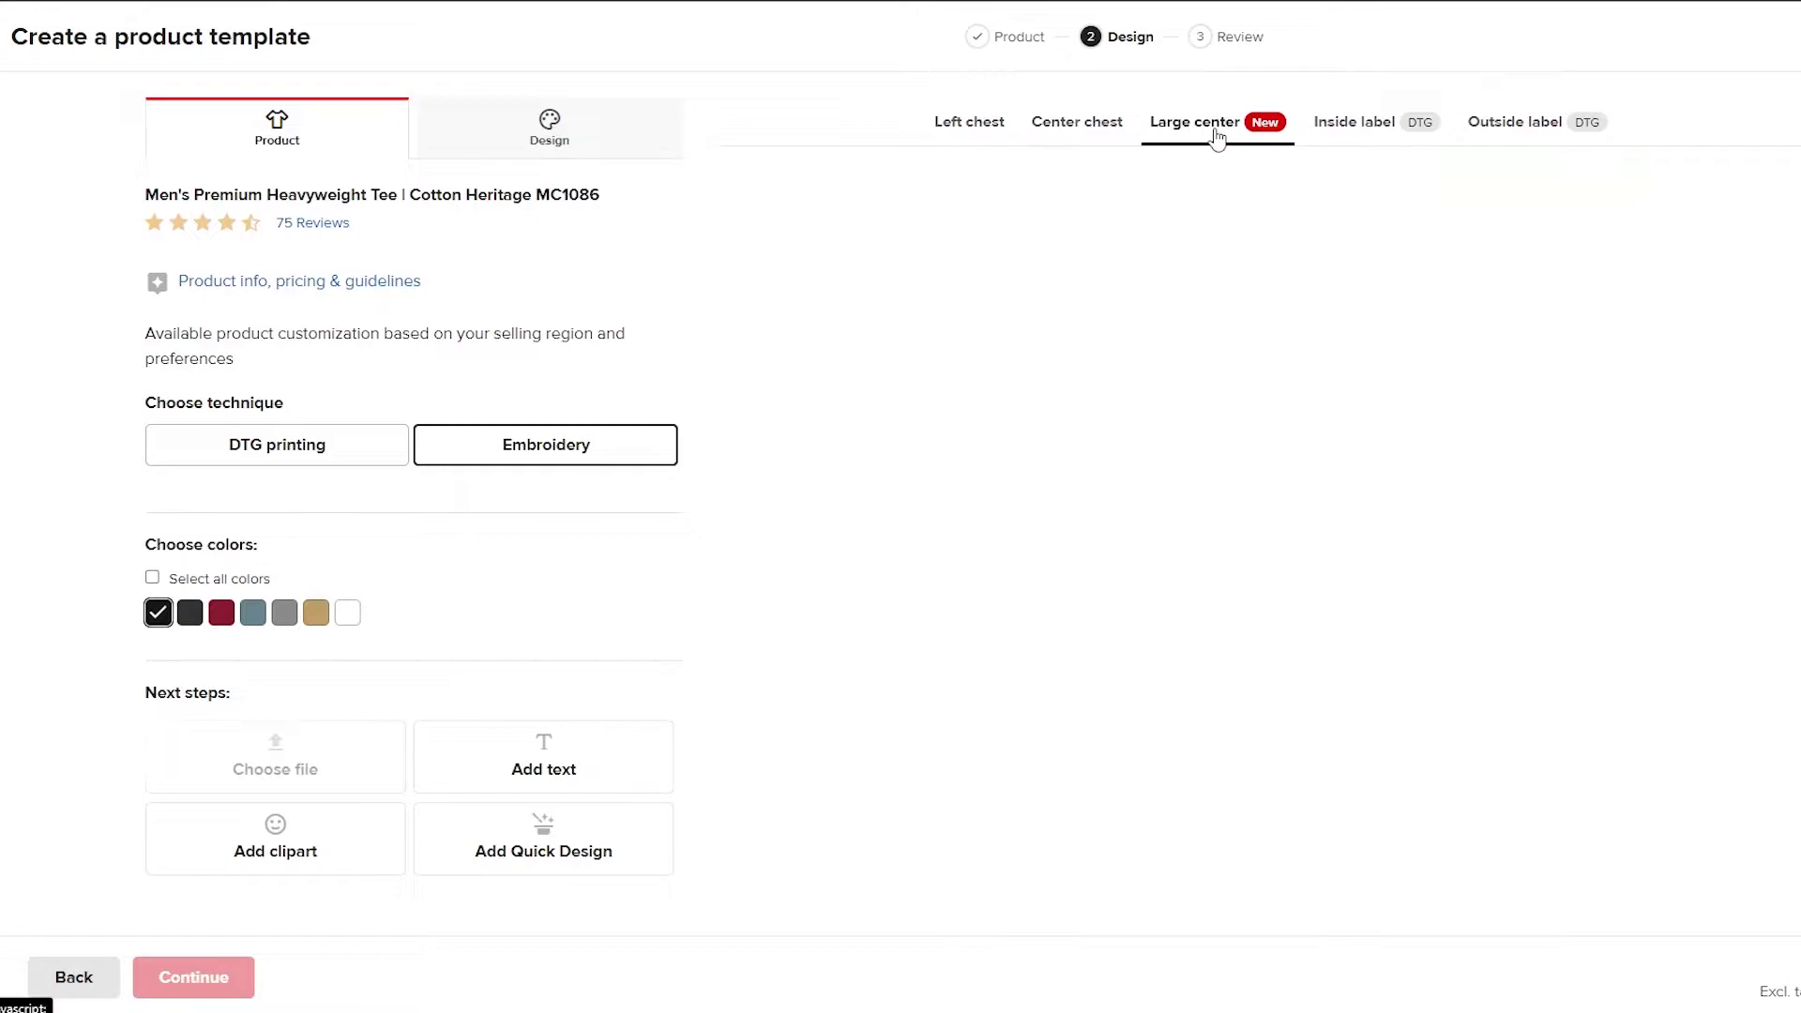
{"action": "scroll", "coordinate": [1342, 548], "scroll_direction": "down", "scroll_amount": 2}
{"action": "scroll", "coordinate": [1342, 549], "scroll_direction": "up", "scroll_amount": 2}
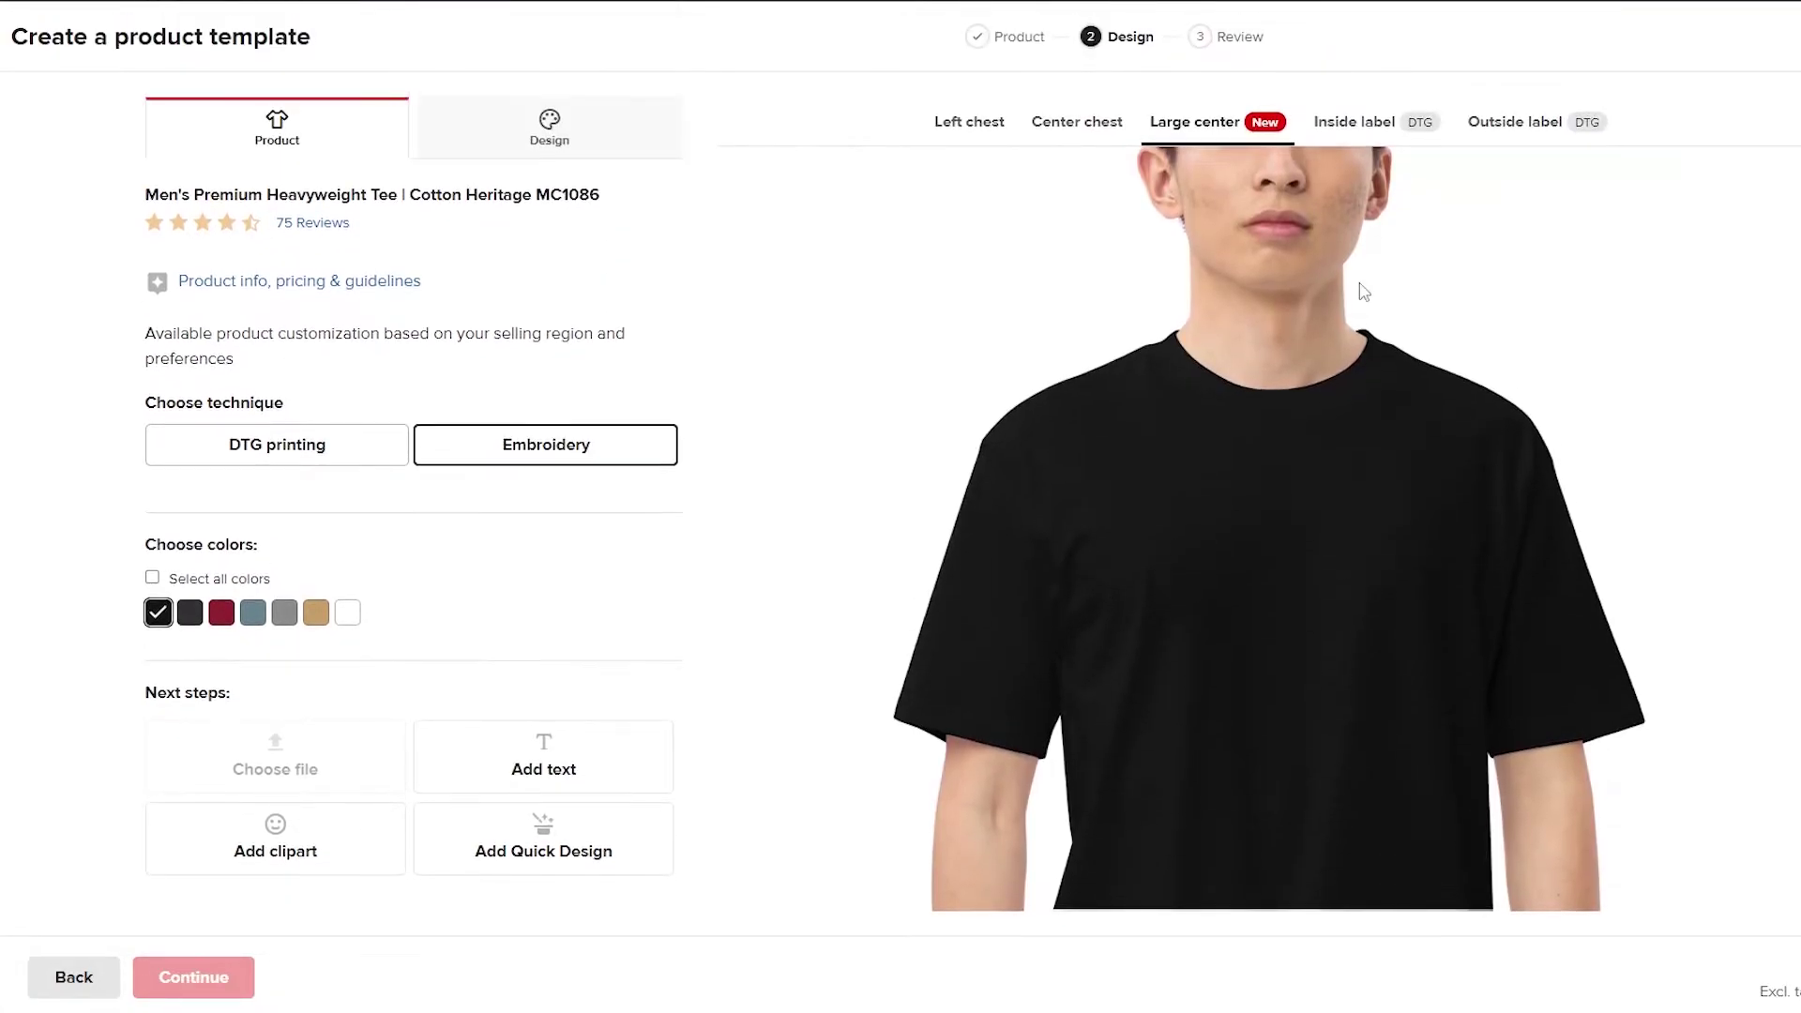
{"action": "left_click", "coordinate": [980, 132]}
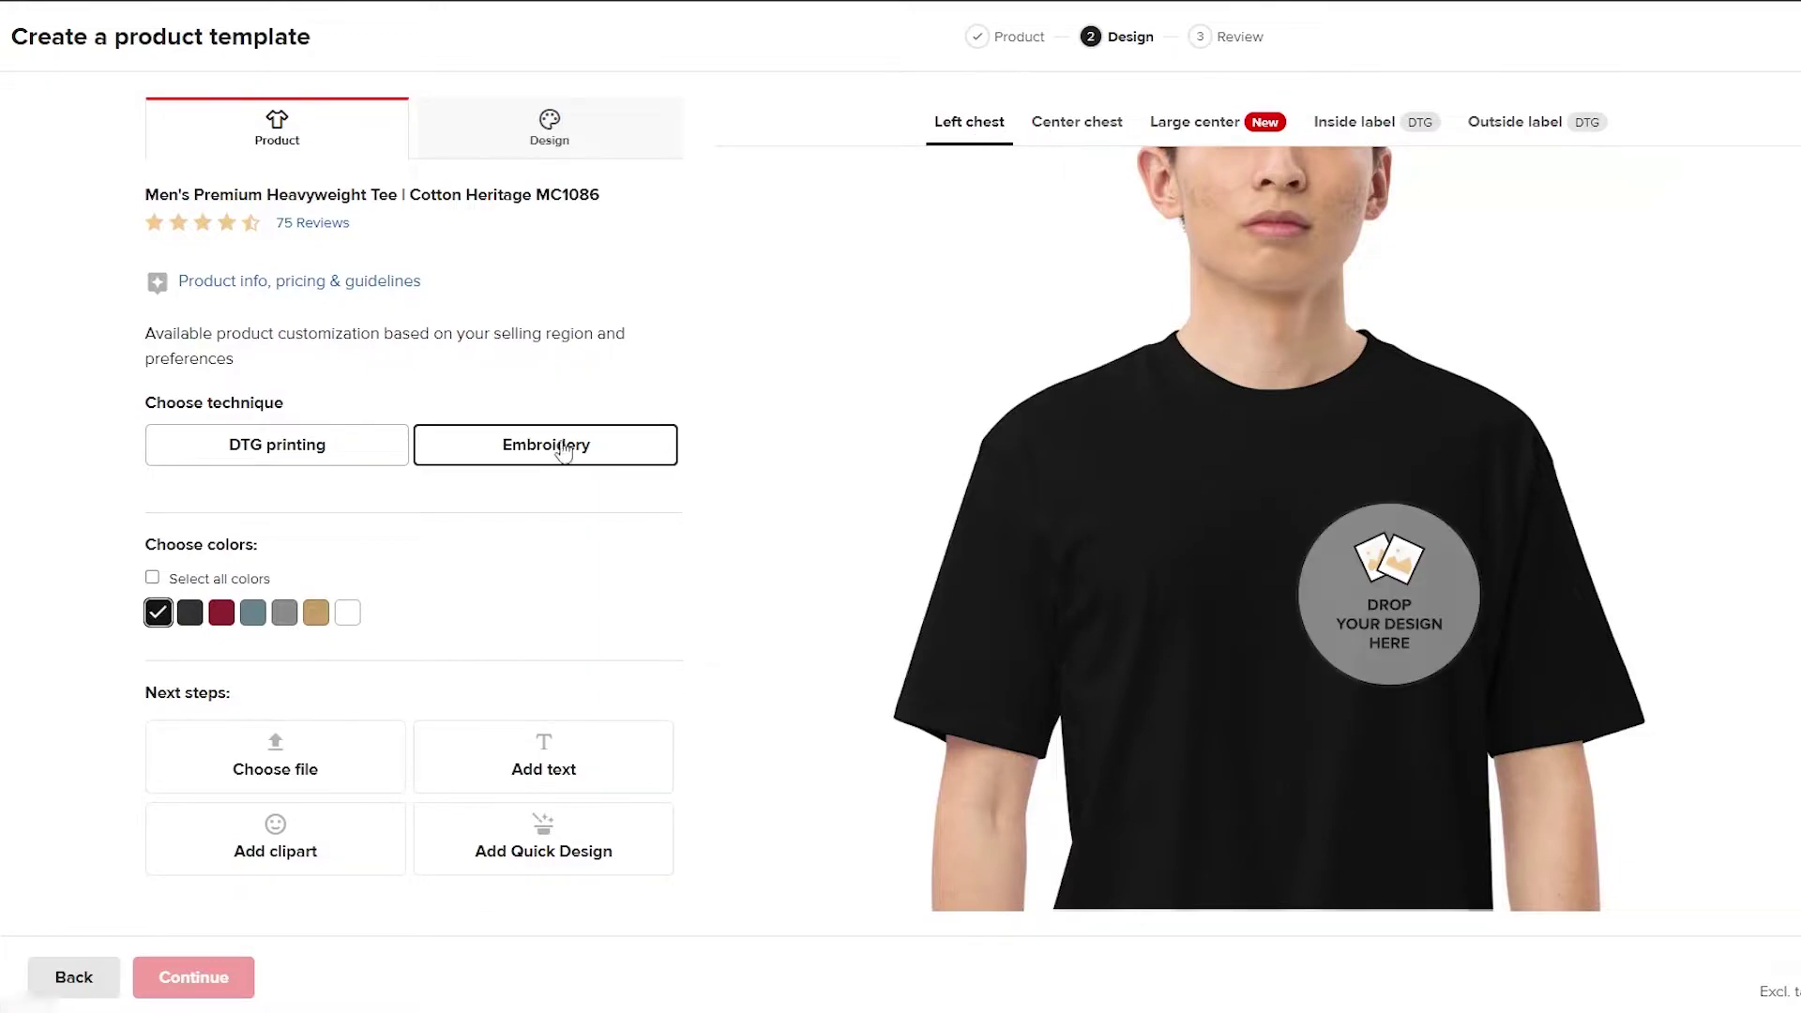
{"action": "scroll", "coordinate": [340, 600], "scroll_direction": "down", "scroll_amount": 2}
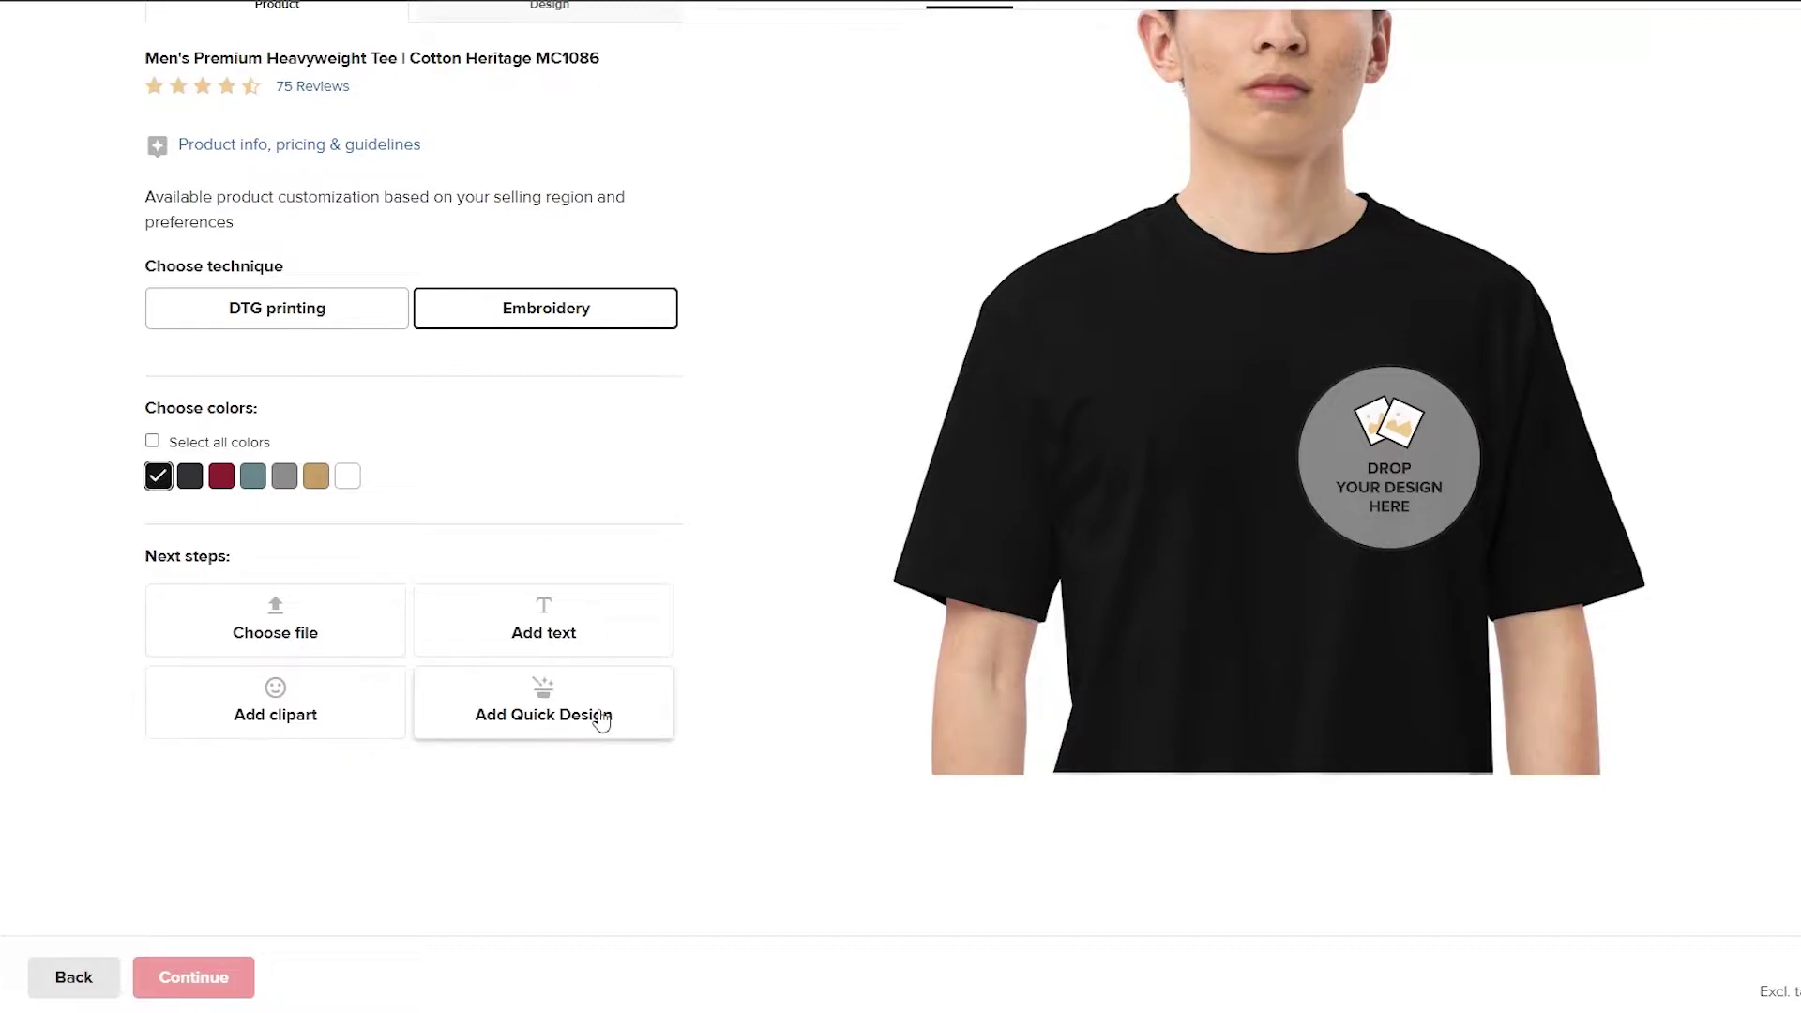
{"action": "scroll", "coordinate": [668, 812], "scroll_direction": "up", "scroll_amount": 2}
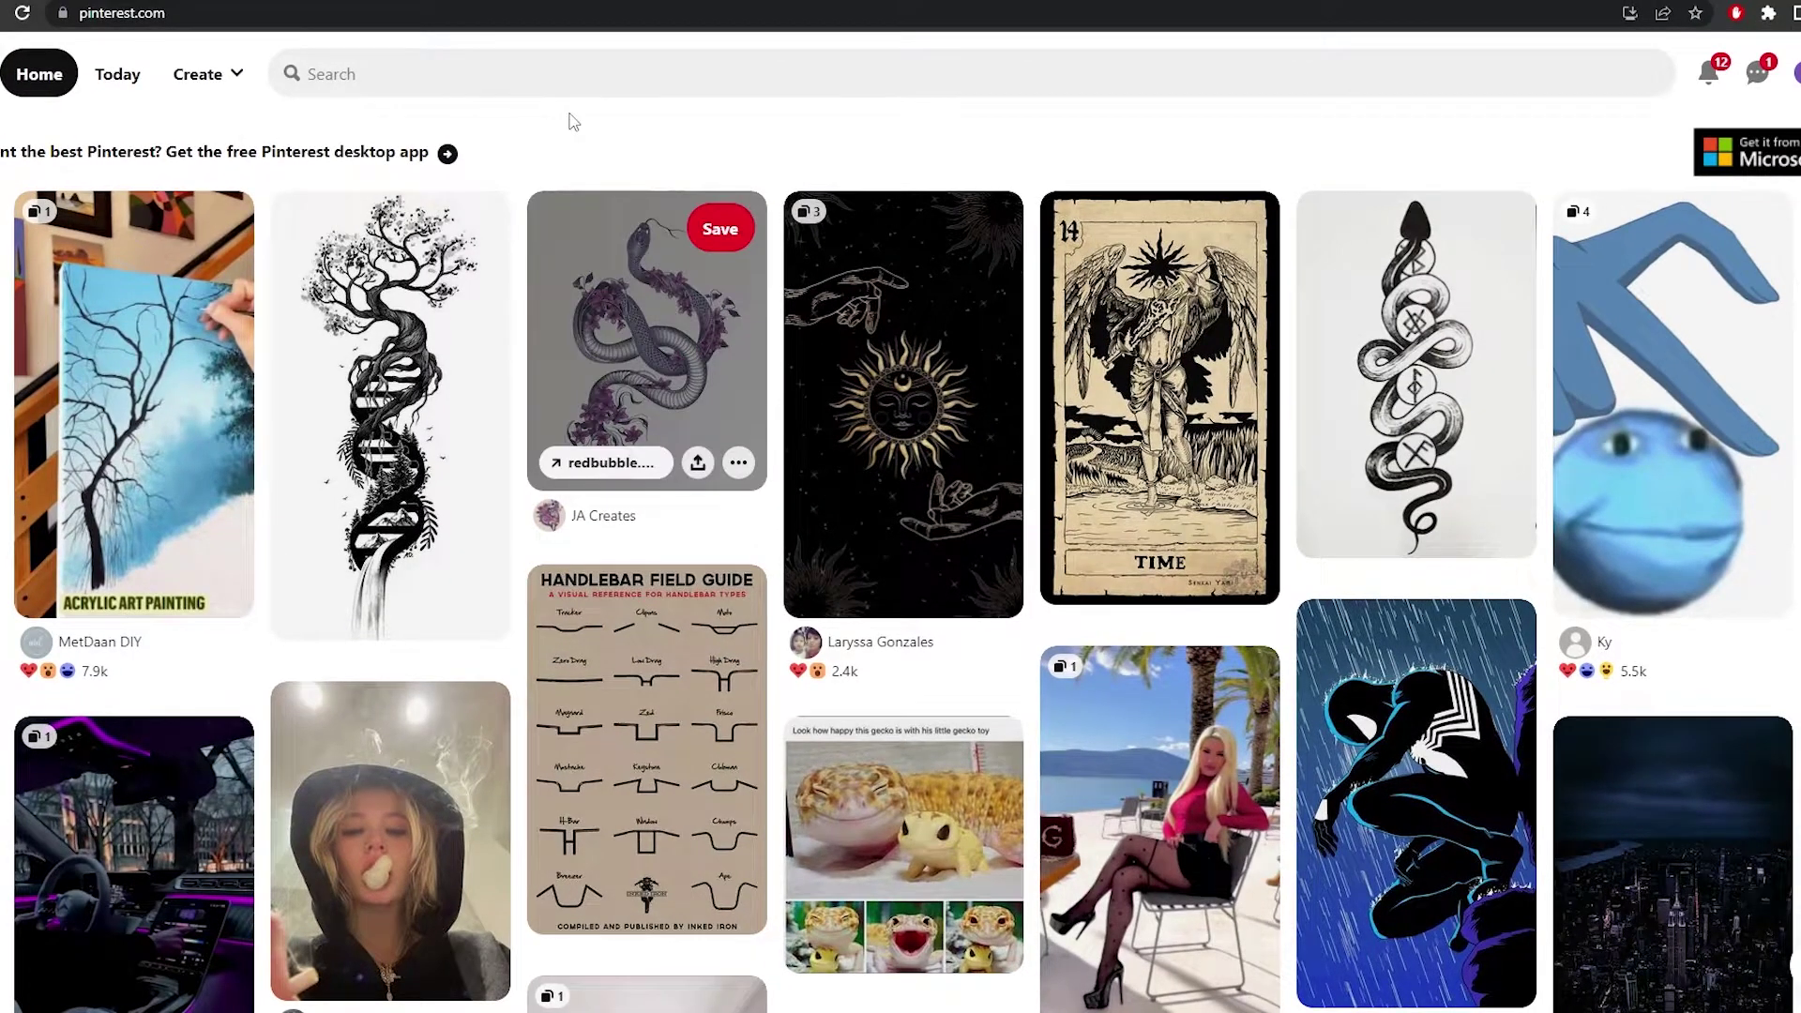
Browse the Pinterest home feed for artwork to use as T-shirt design inspiration
{"action": "scroll", "coordinate": [573, 120], "scroll_direction": "down", "scroll_amount": 2}
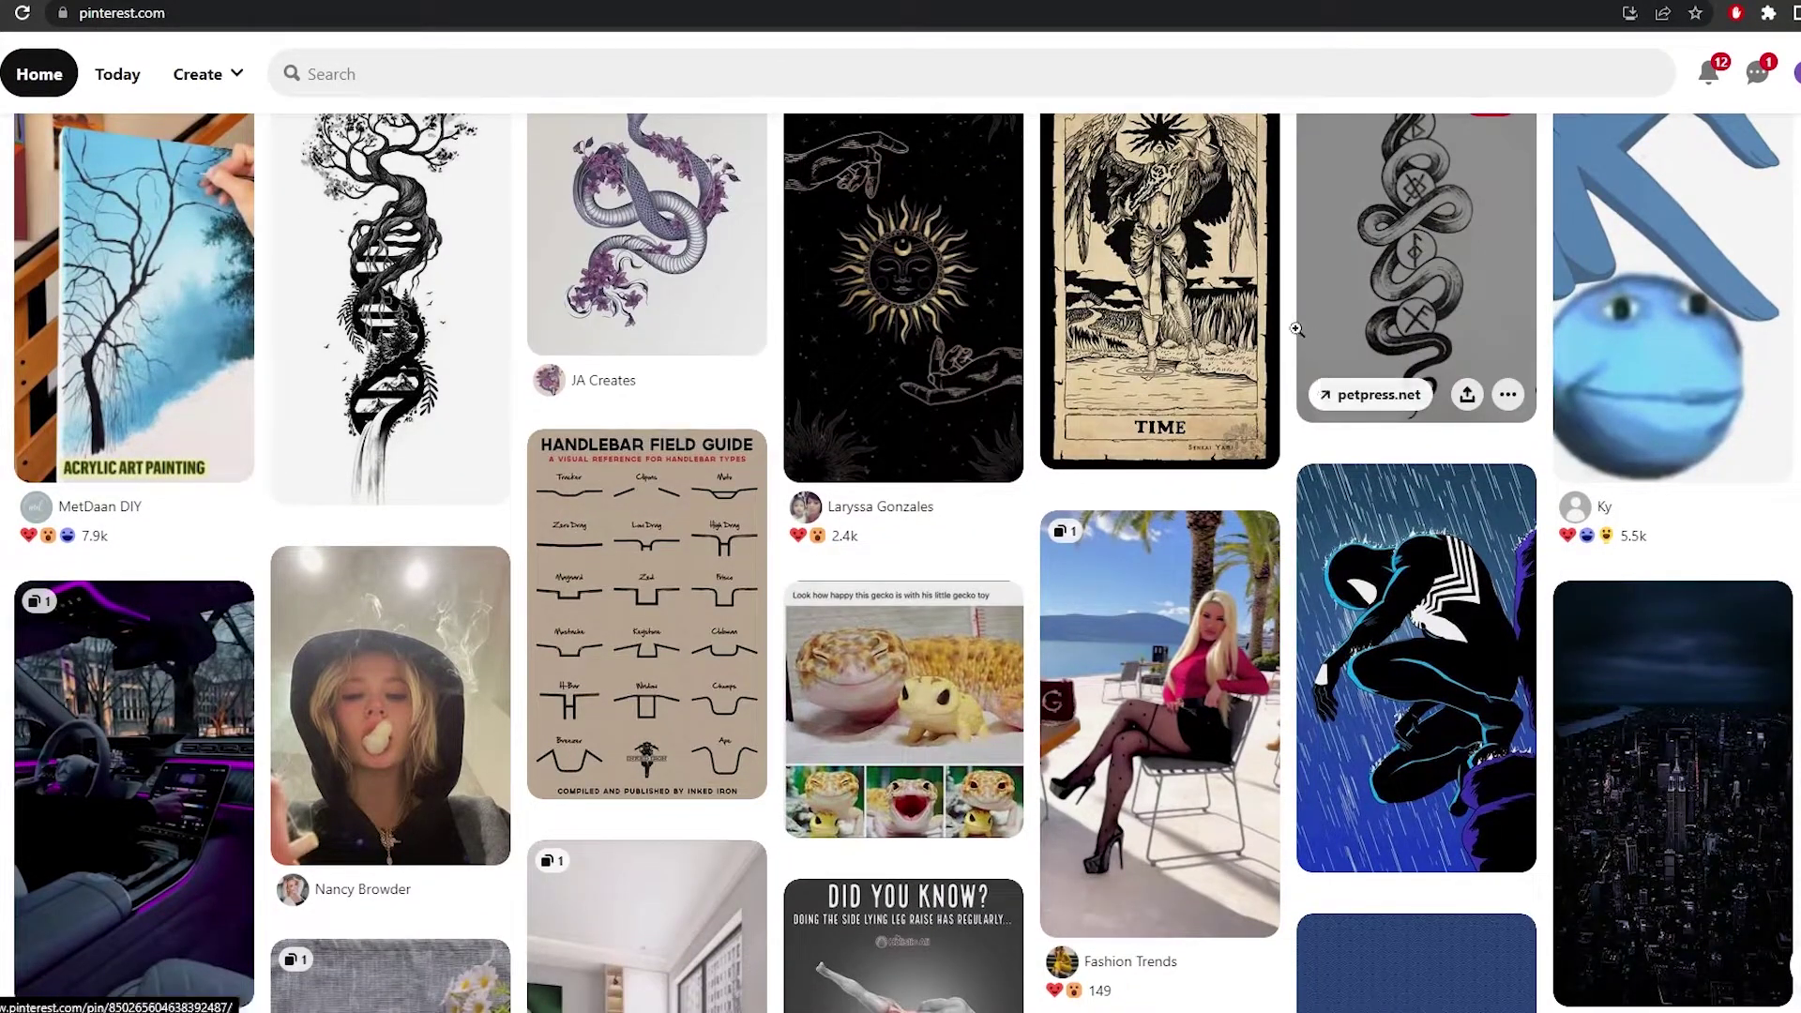
{"action": "scroll", "coordinate": [1290, 323], "scroll_direction": "down", "scroll_amount": 5}
{"action": "scroll", "coordinate": [1291, 330], "scroll_direction": "down", "scroll_amount": 4}
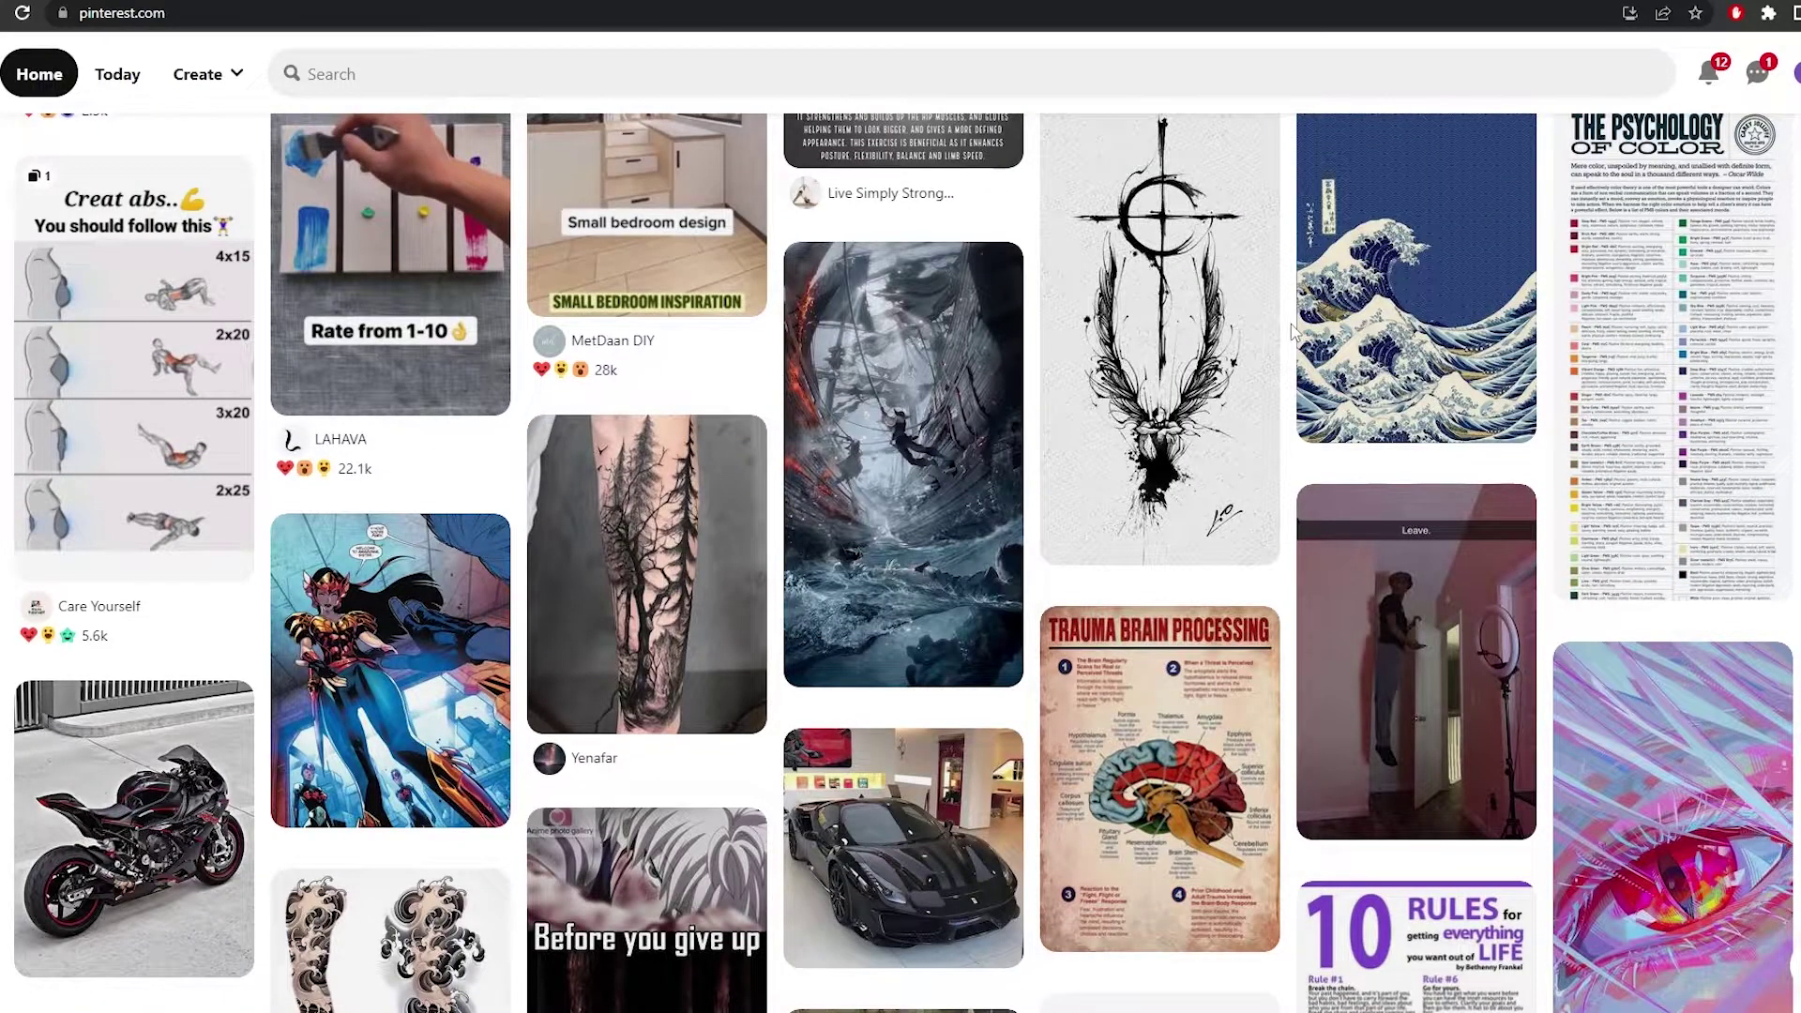
{"action": "scroll", "coordinate": [1293, 329], "scroll_direction": "down", "scroll_amount": 6}
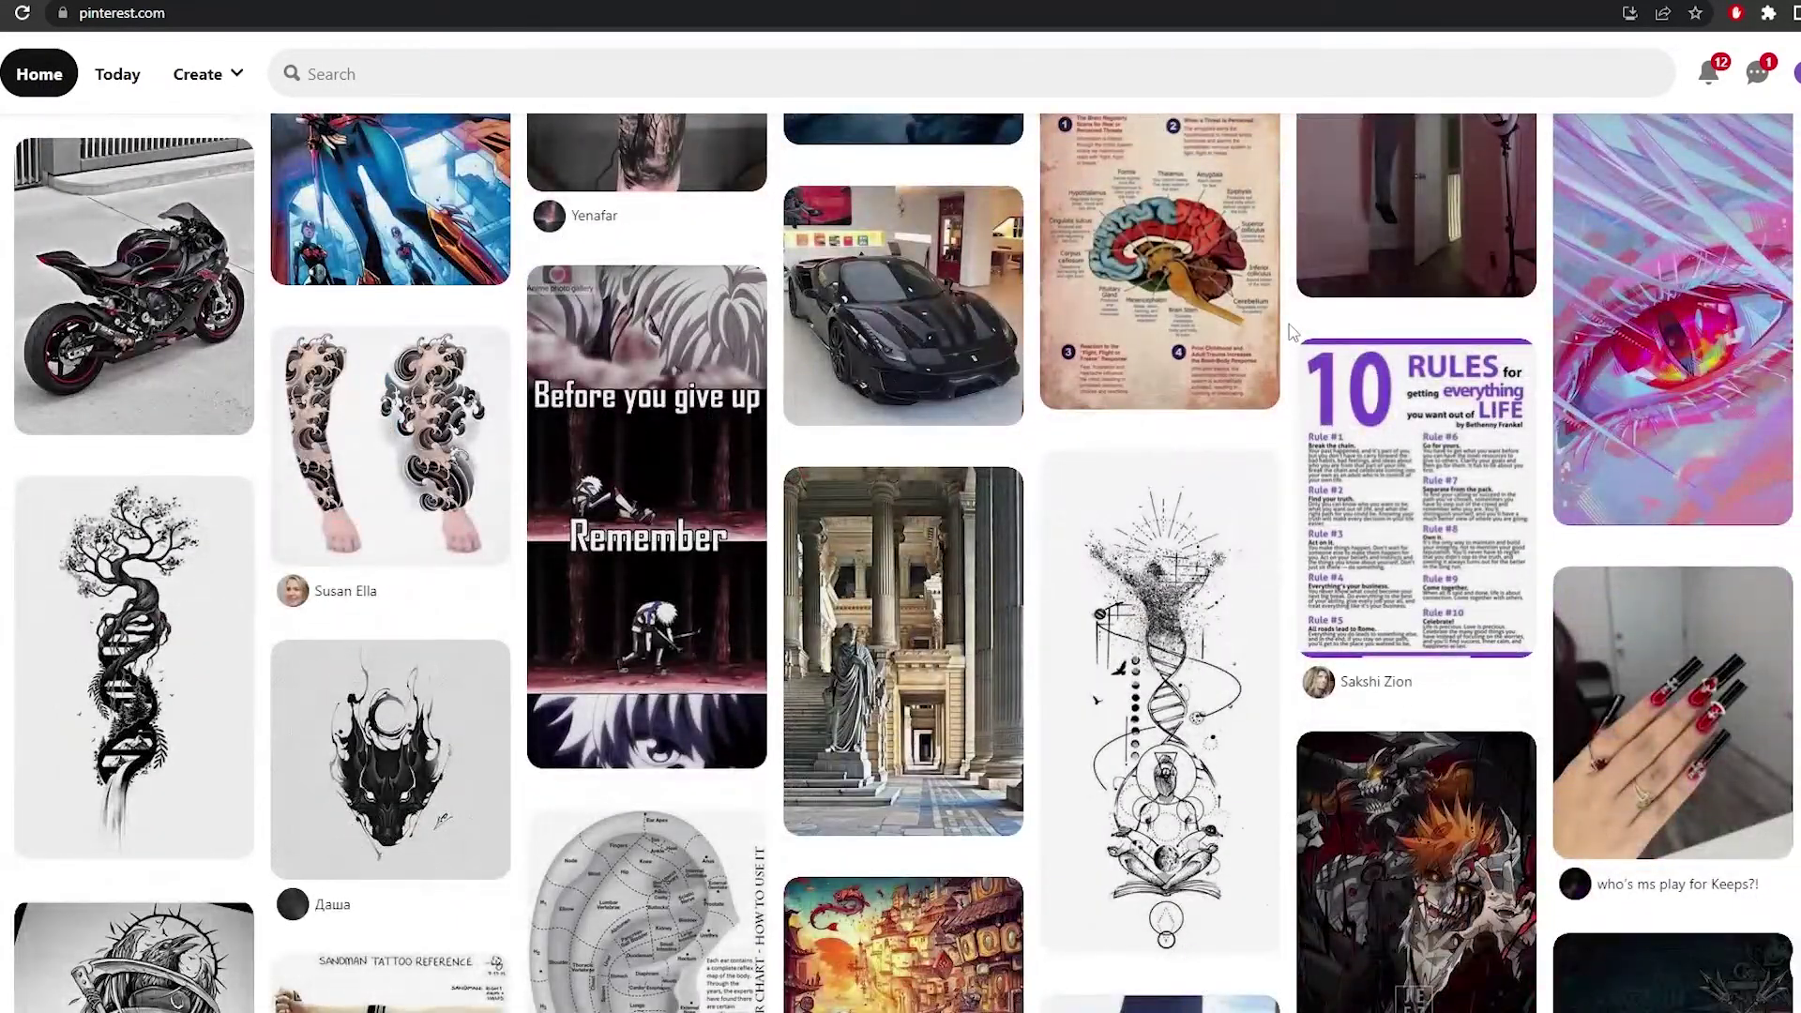
{"action": "scroll", "coordinate": [1289, 324], "scroll_direction": "down", "scroll_amount": 4}
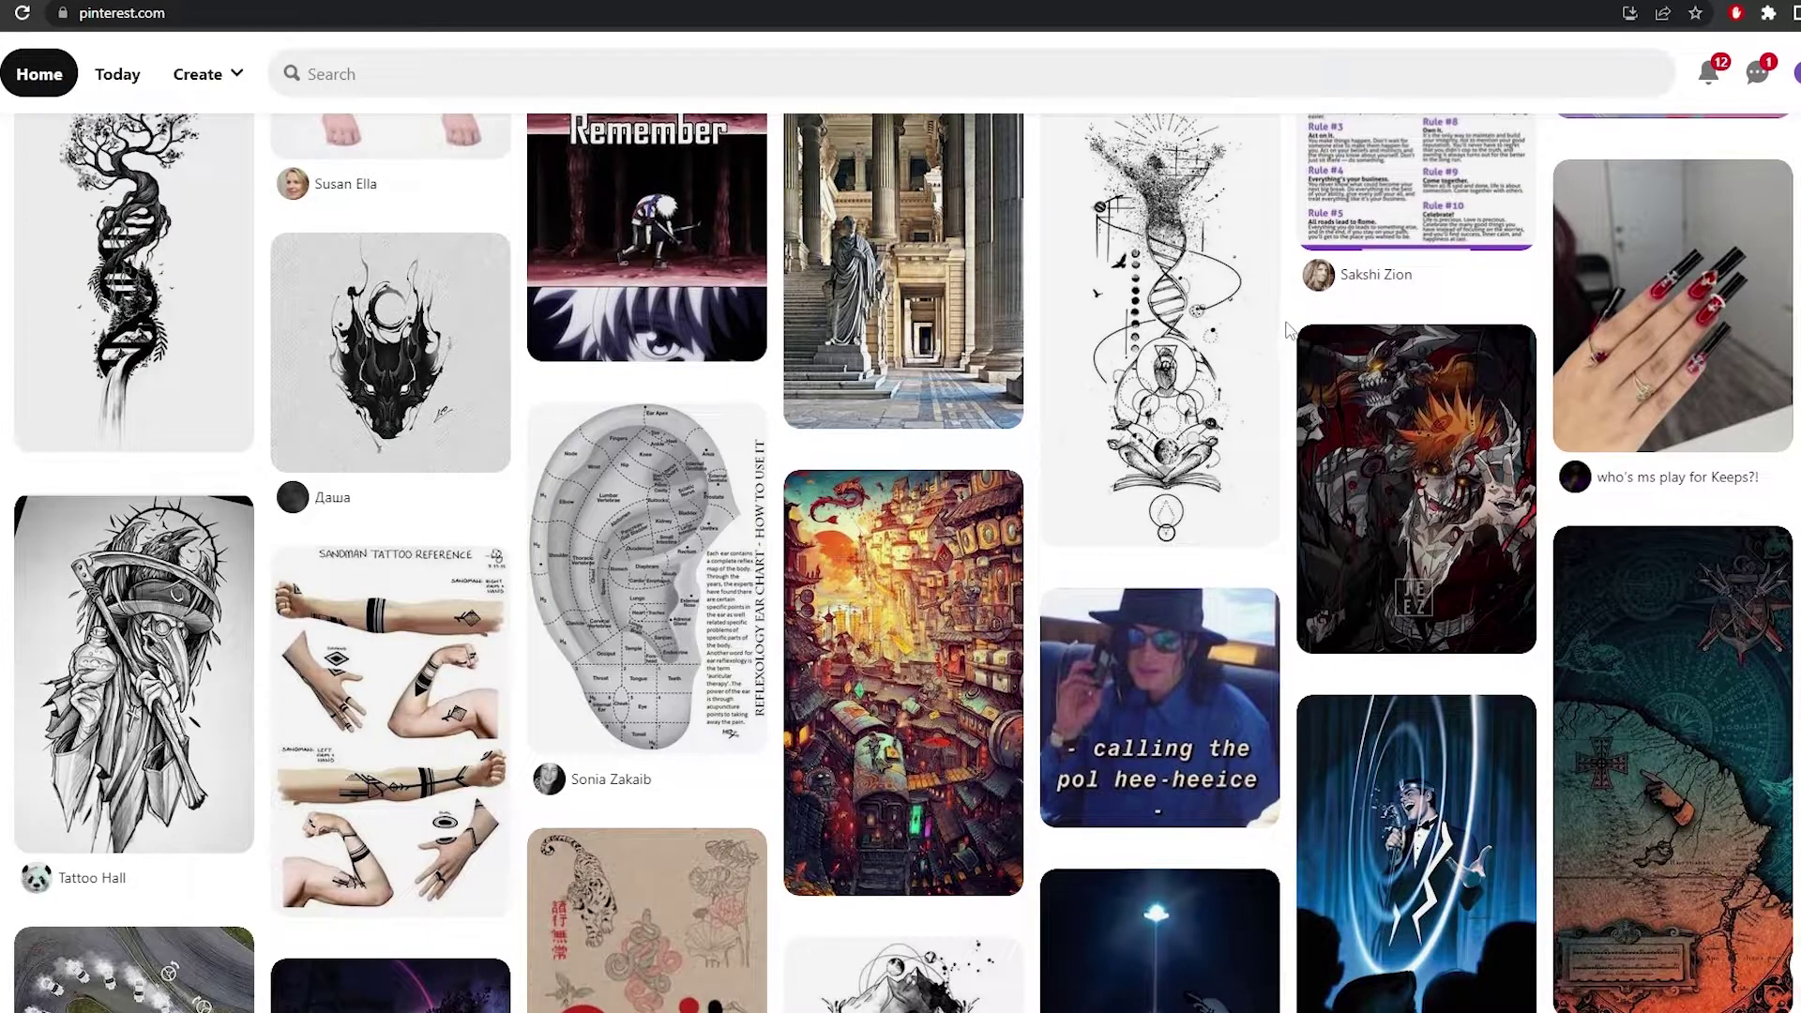
{"action": "scroll", "coordinate": [1288, 329], "scroll_direction": "down", "scroll_amount": 4}
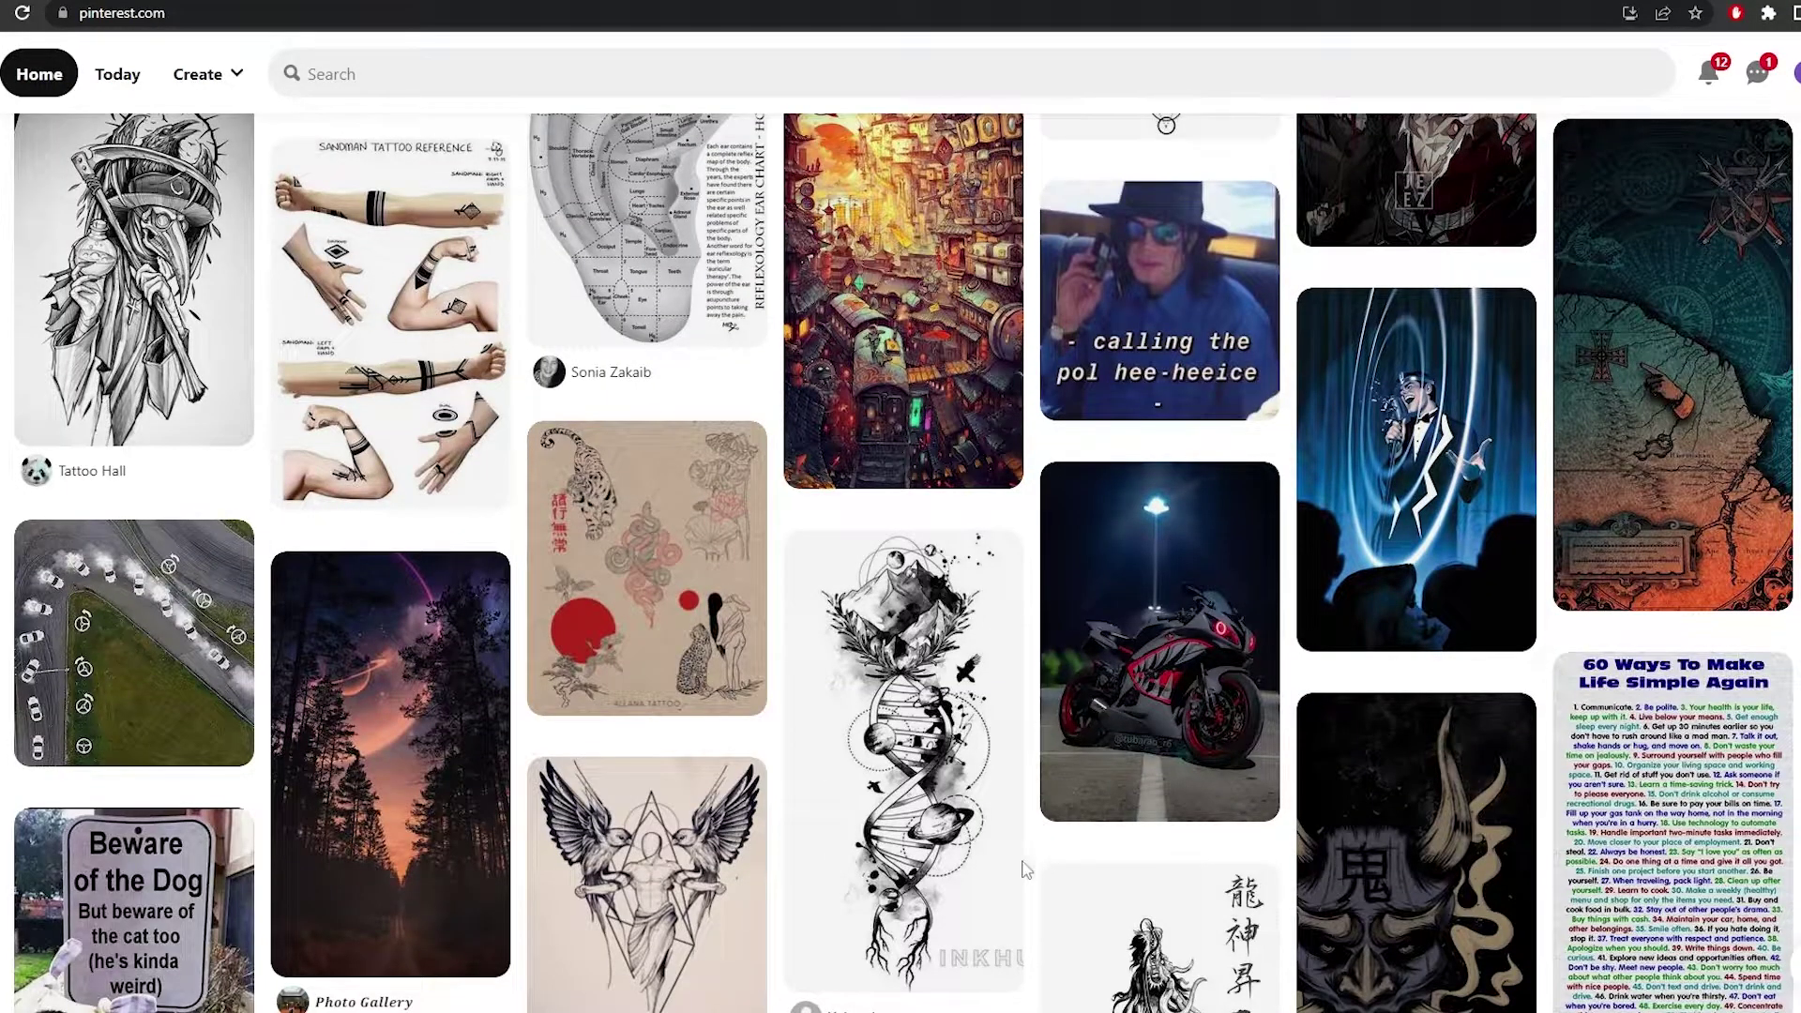
{"action": "scroll", "coordinate": [816, 520], "scroll_direction": "down", "scroll_amount": 7}
{"action": "scroll", "coordinate": [816, 521], "scroll_direction": "down", "scroll_amount": 4}
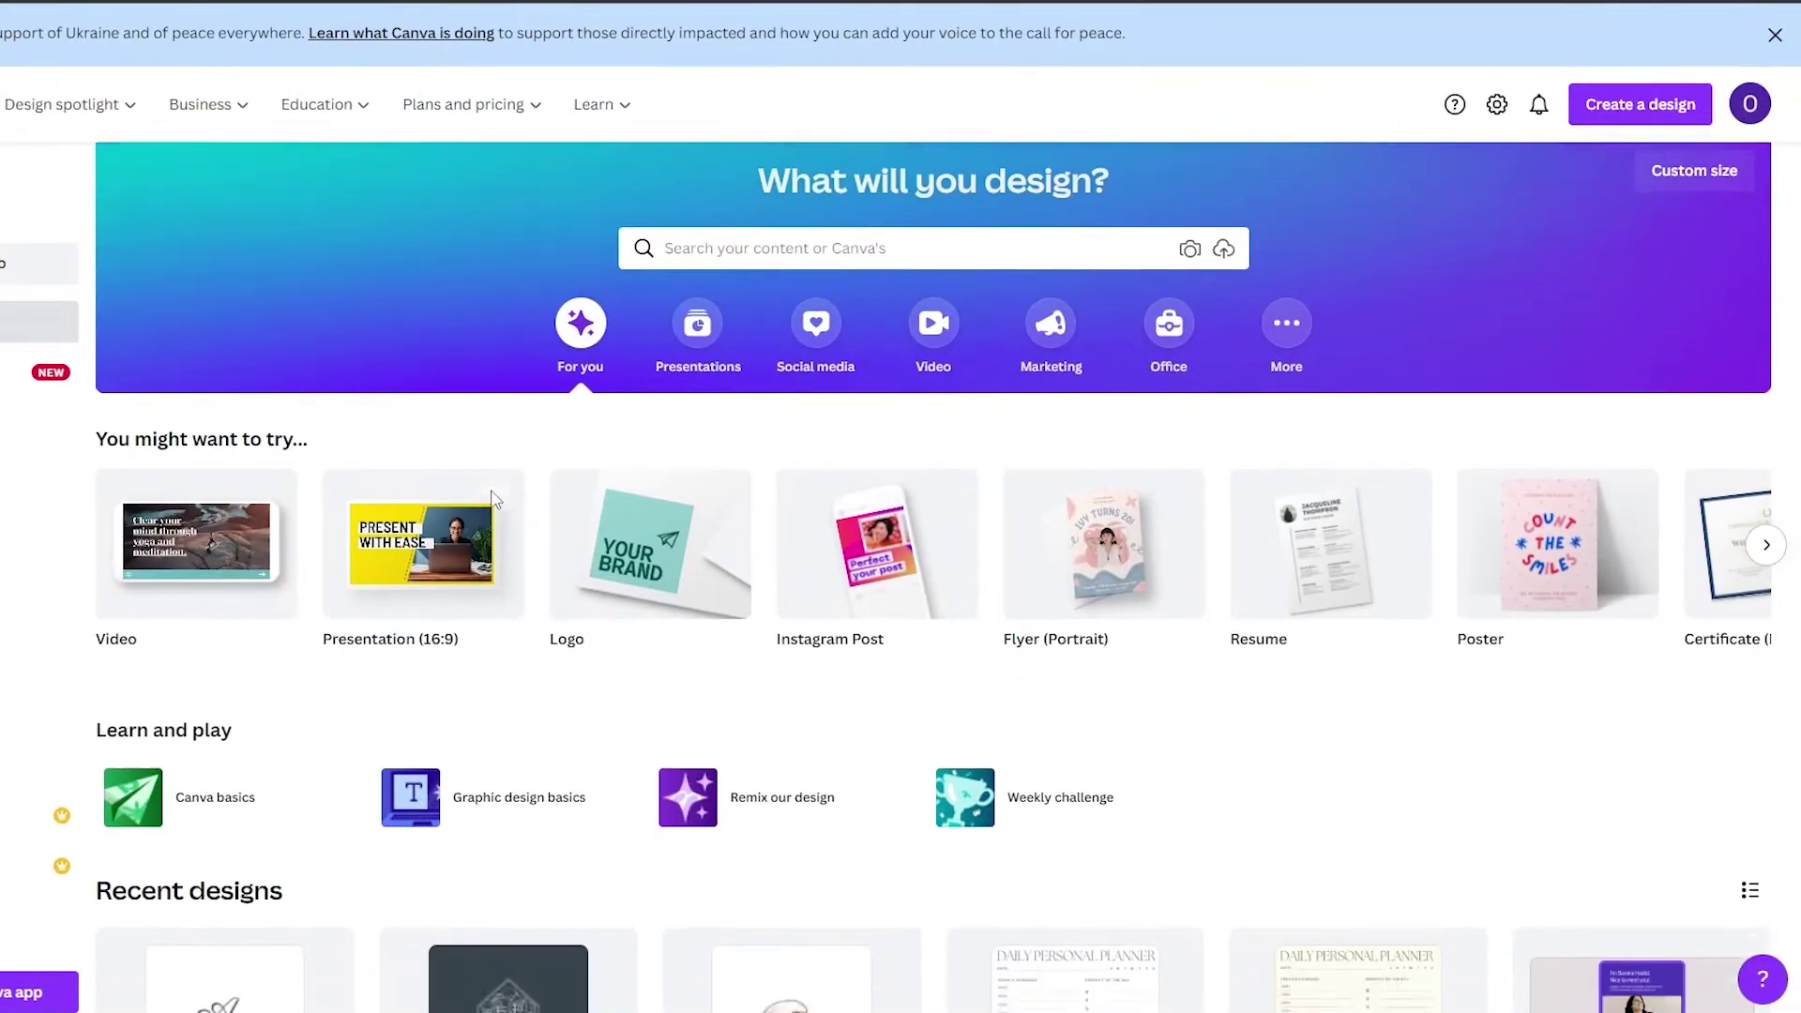
Switch to Canva and look through the recent designs on its home page
{"action": "scroll", "coordinate": [563, 487], "scroll_direction": "down", "scroll_amount": 10}
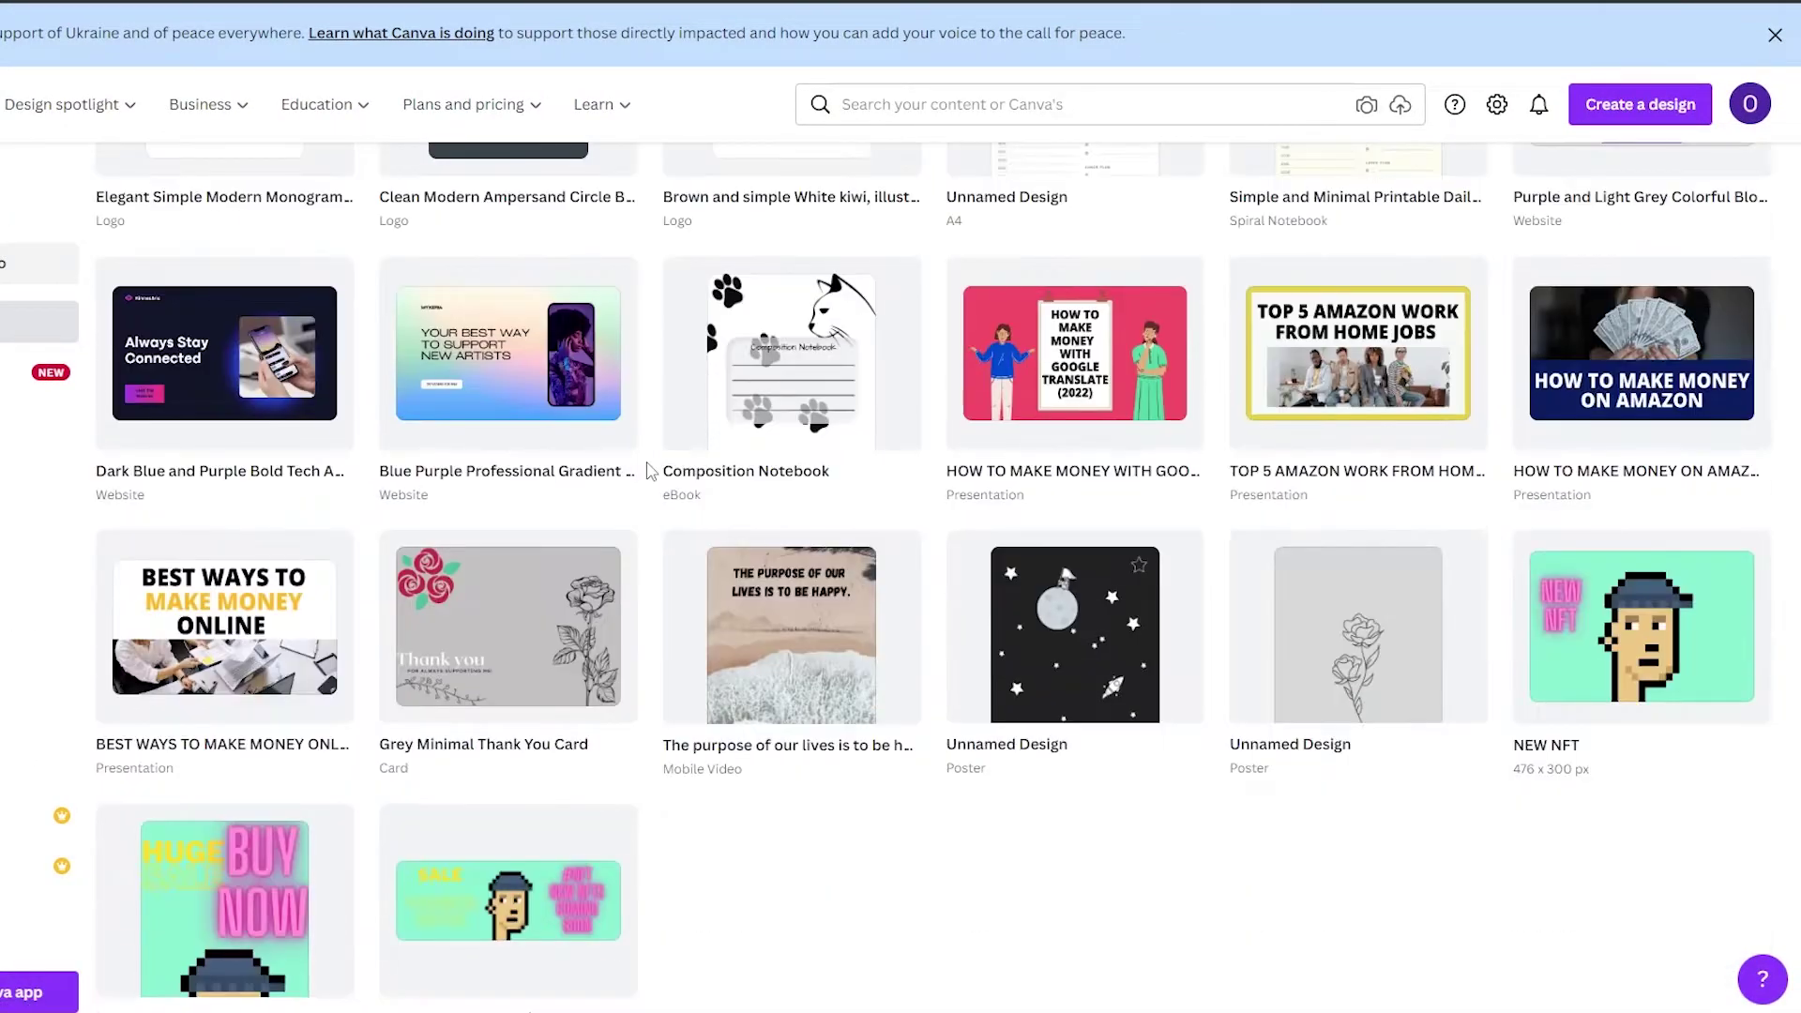
{"action": "scroll", "coordinate": [650, 469], "scroll_direction": "down", "scroll_amount": 2}
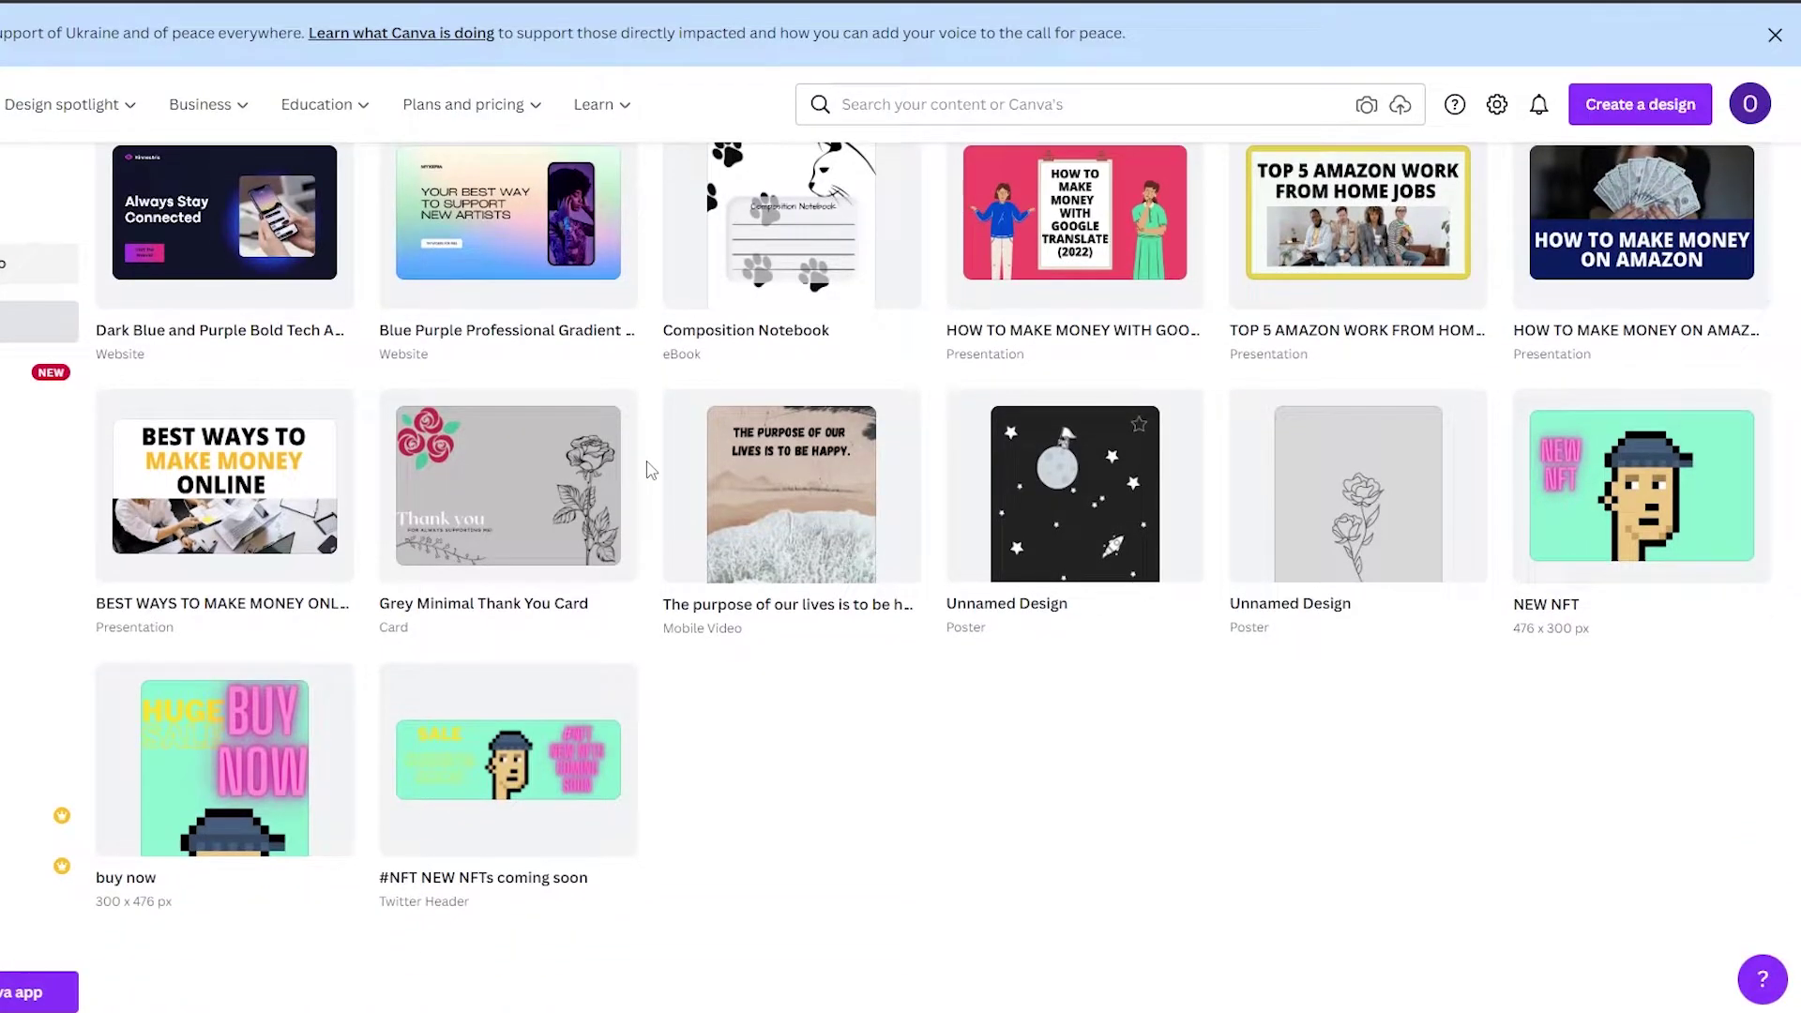
{"action": "scroll", "coordinate": [1058, 466], "scroll_direction": "down", "scroll_amount": 1}
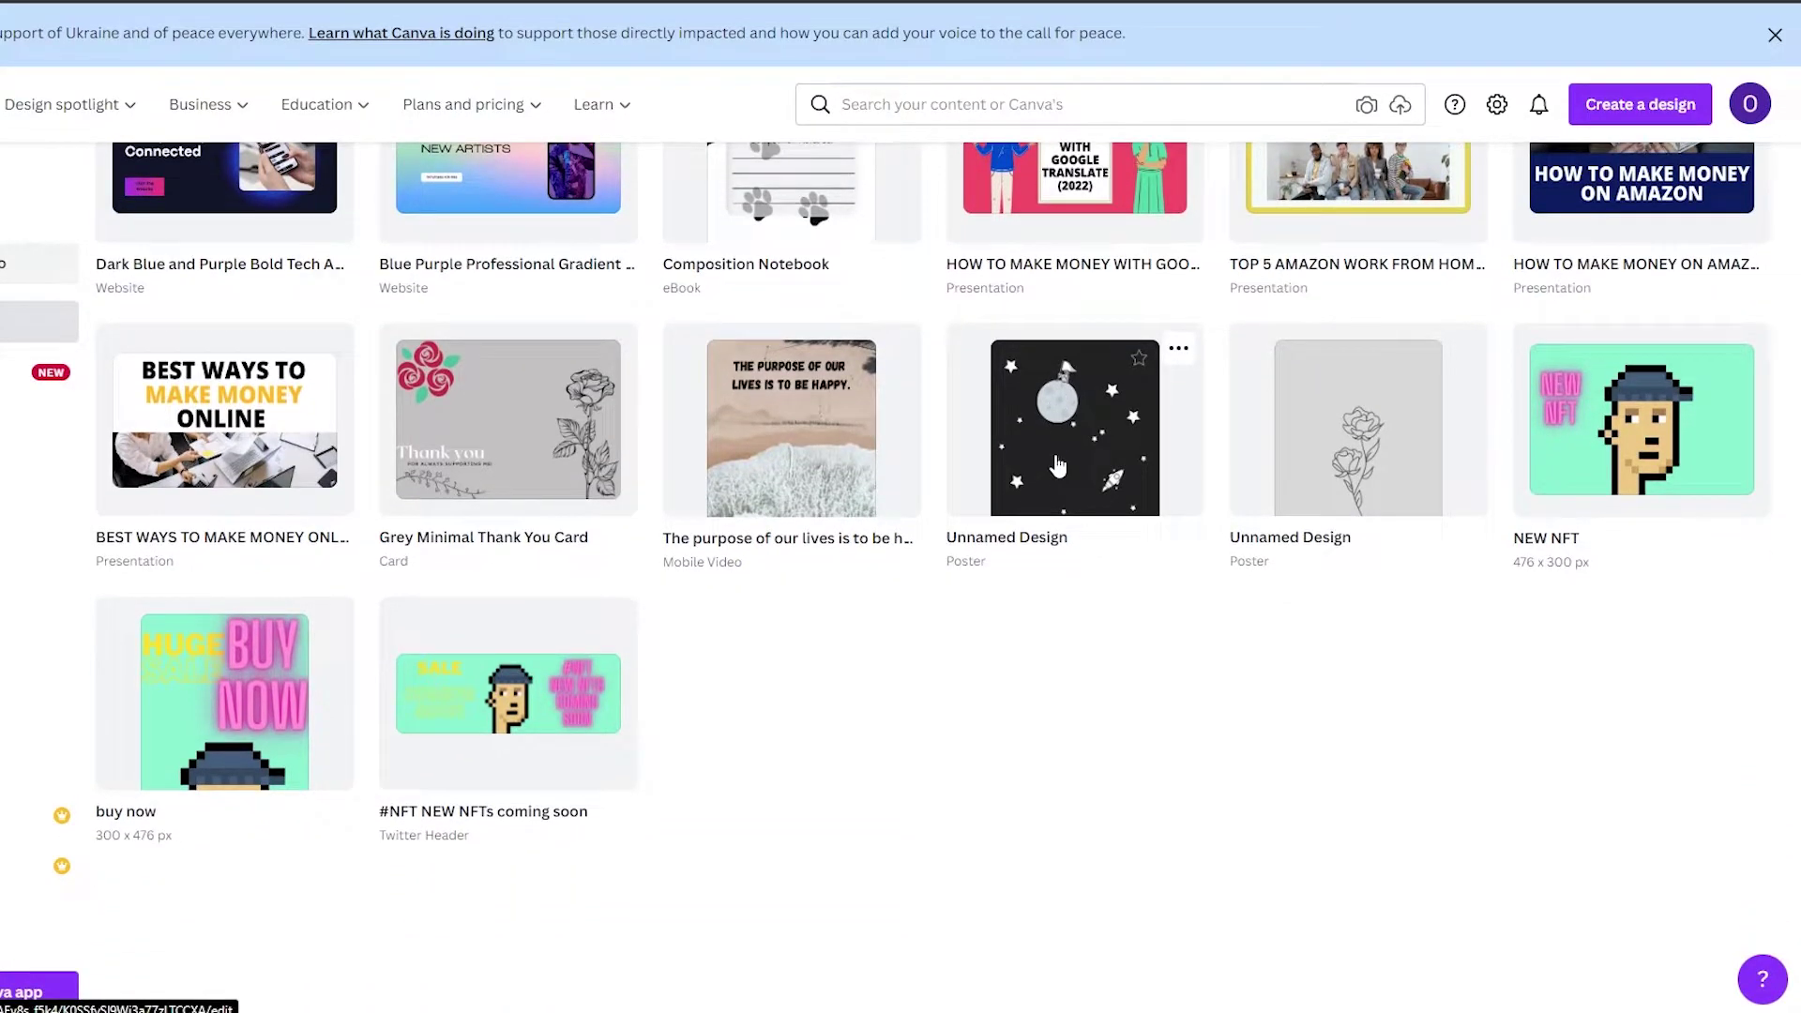
{"action": "scroll", "coordinate": [1050, 464], "scroll_direction": "up", "scroll_amount": 9}
{"action": "scroll", "coordinate": [1045, 464], "scroll_direction": "down", "scroll_amount": 4}
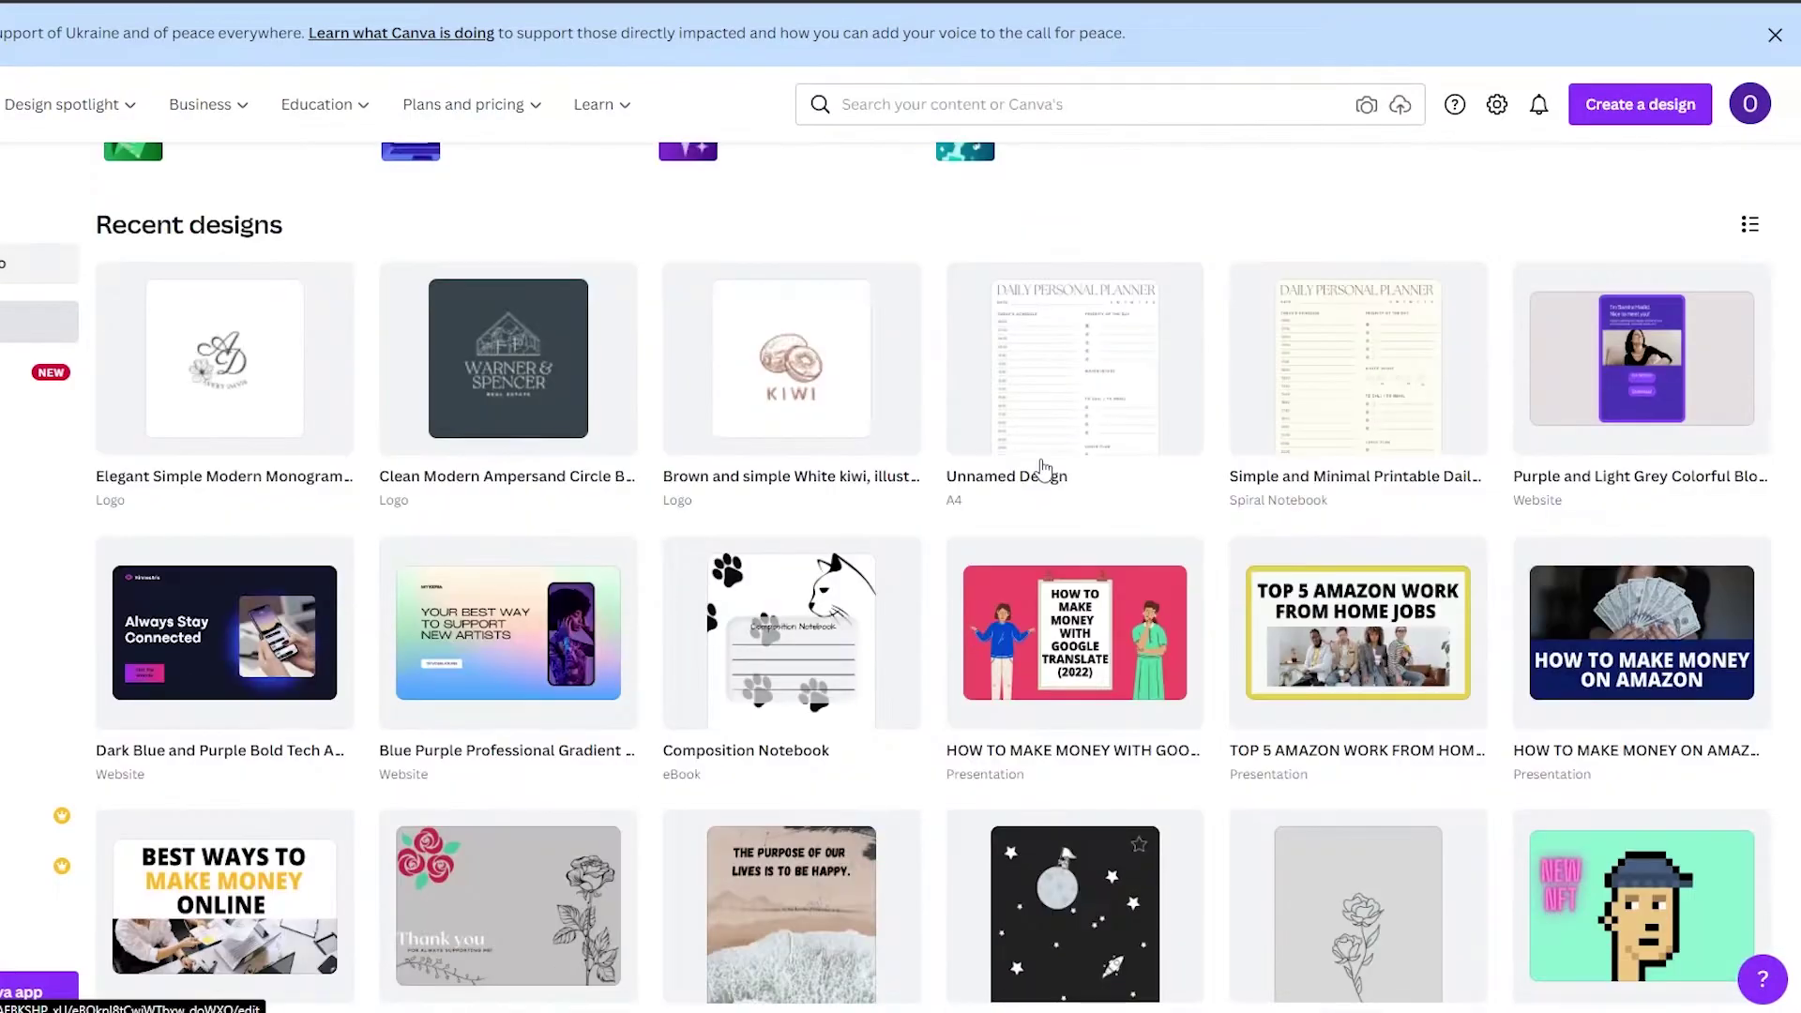
{"action": "scroll", "coordinate": [1039, 466], "scroll_direction": "up", "scroll_amount": 7}
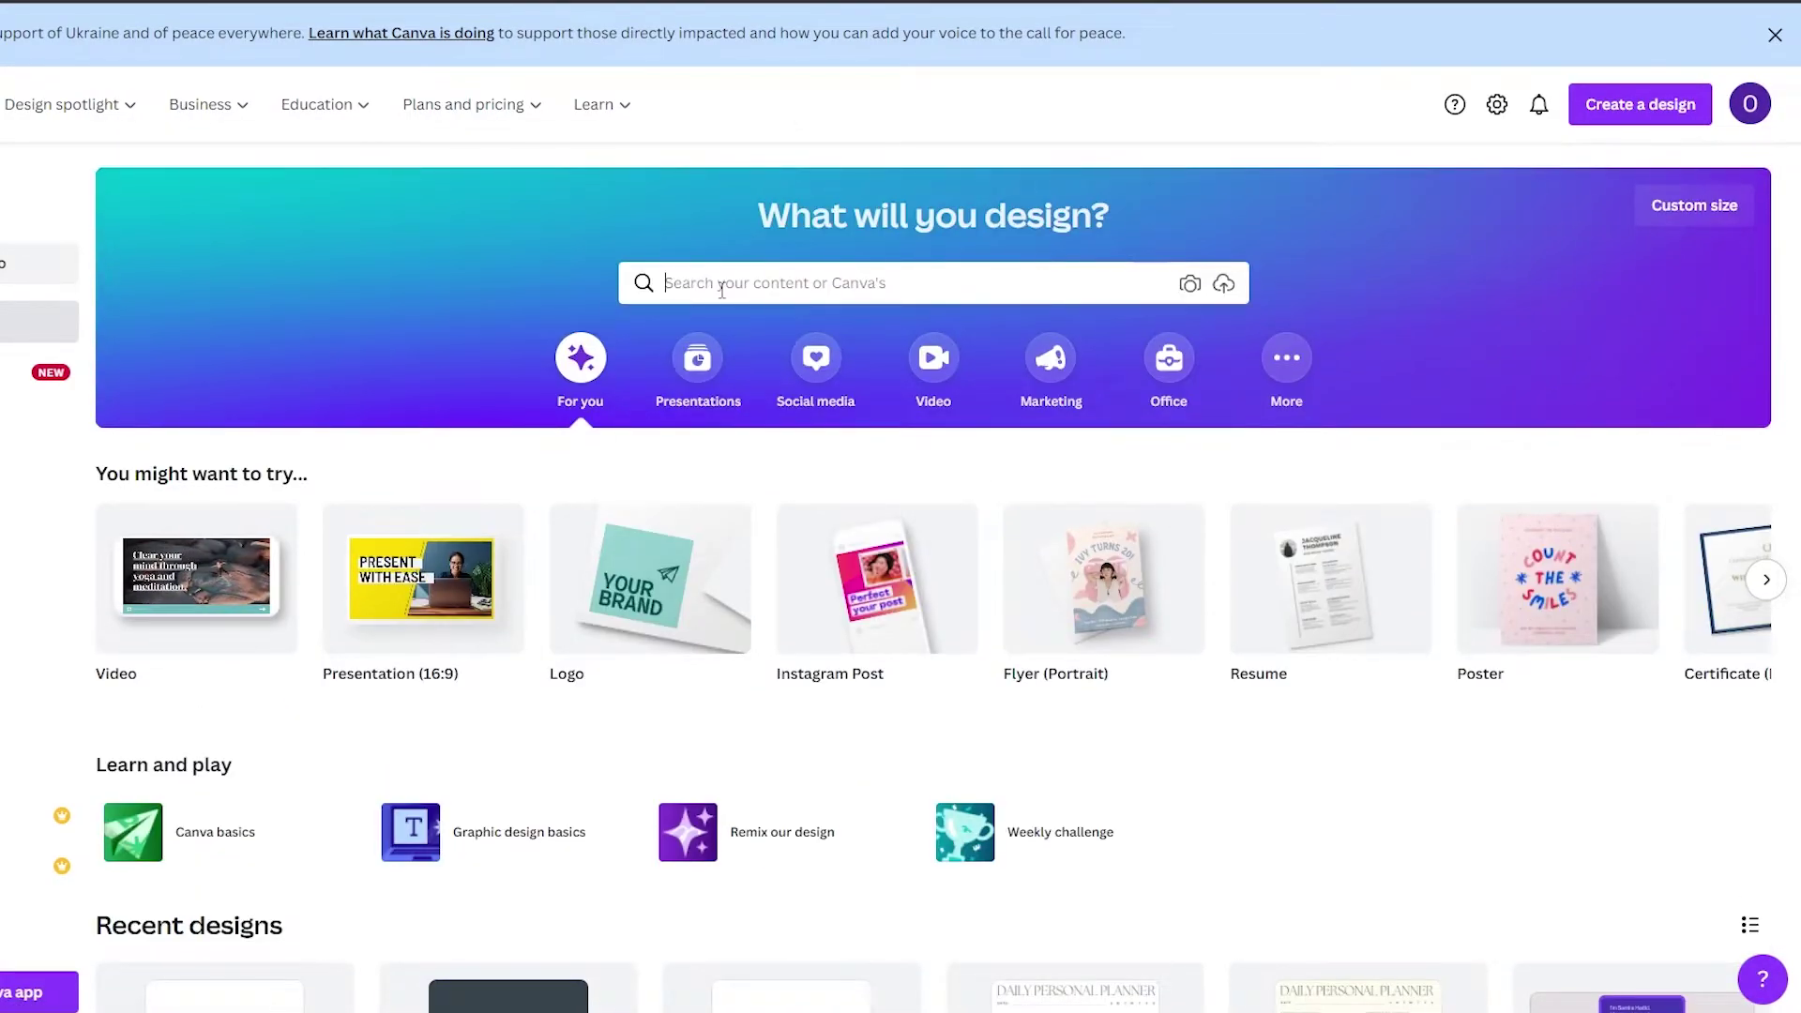
Search Canva for "tshirts" templates
{"action": "type", "text": "ts"}
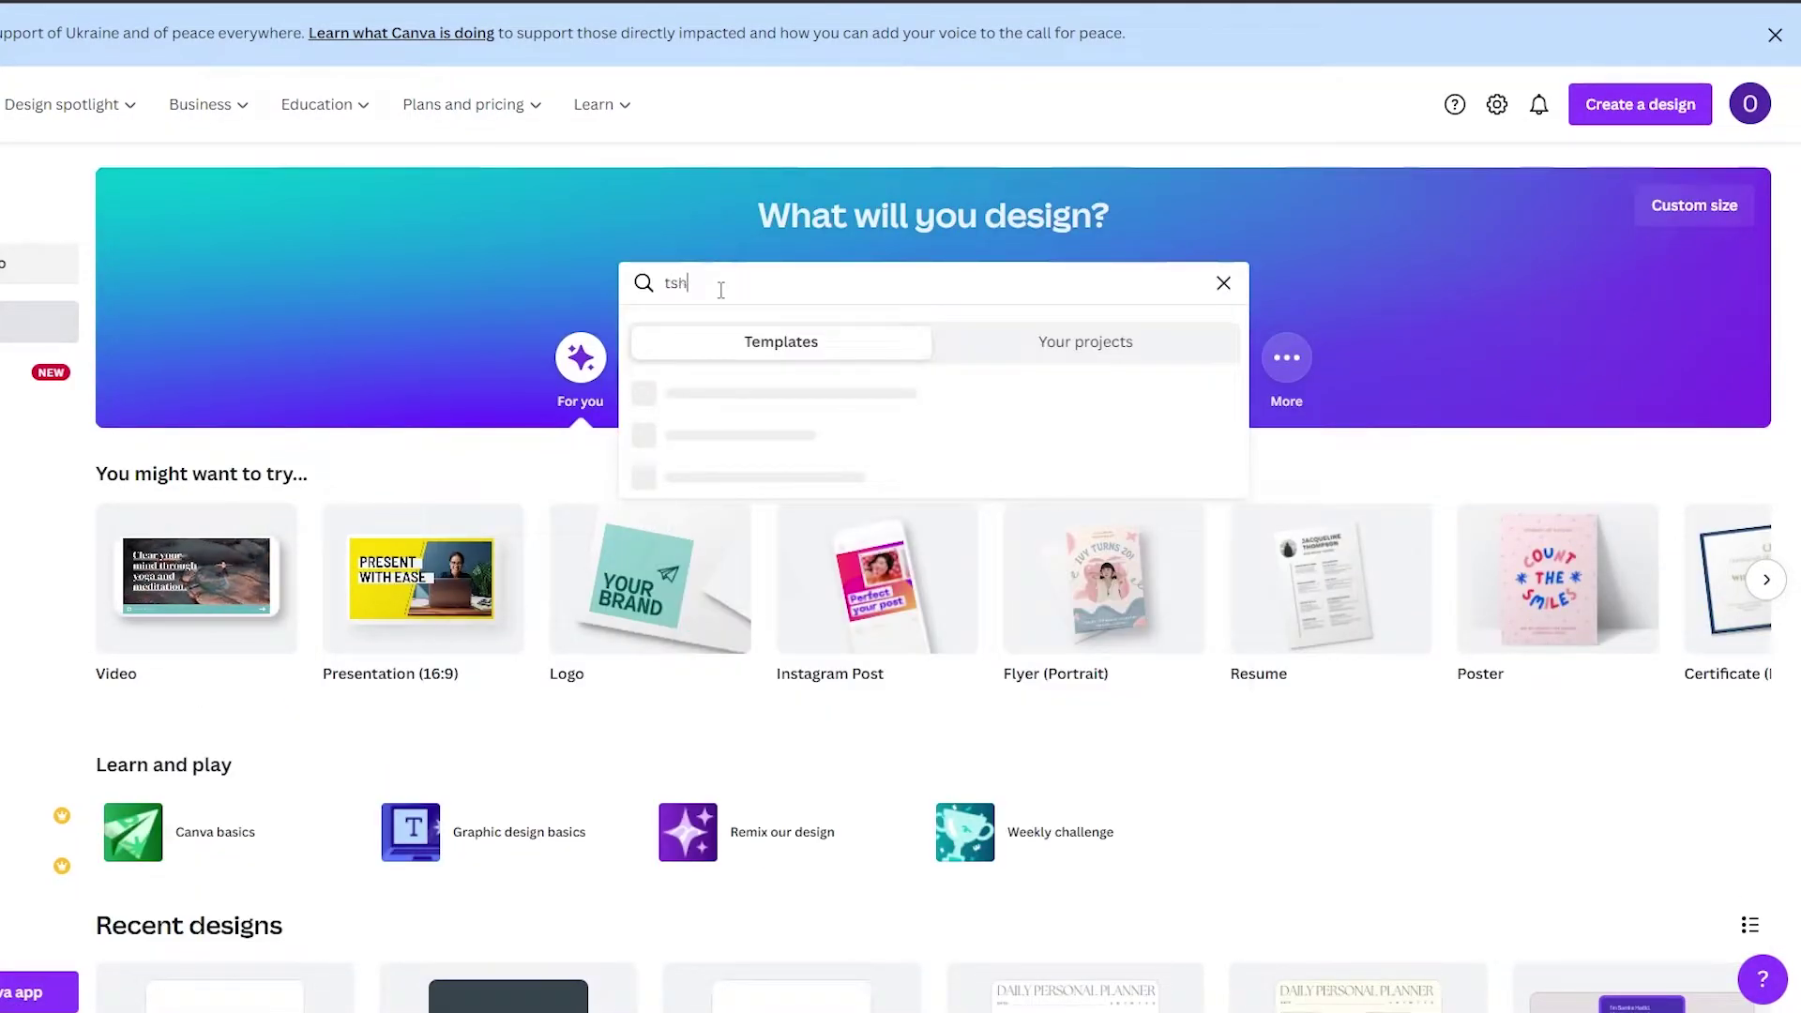
{"action": "type", "text": "h"}
{"action": "key", "text": "BackSpace"}
{"action": "key", "text": "BackSpace"}
{"action": "key", "text": "BackSpace"}
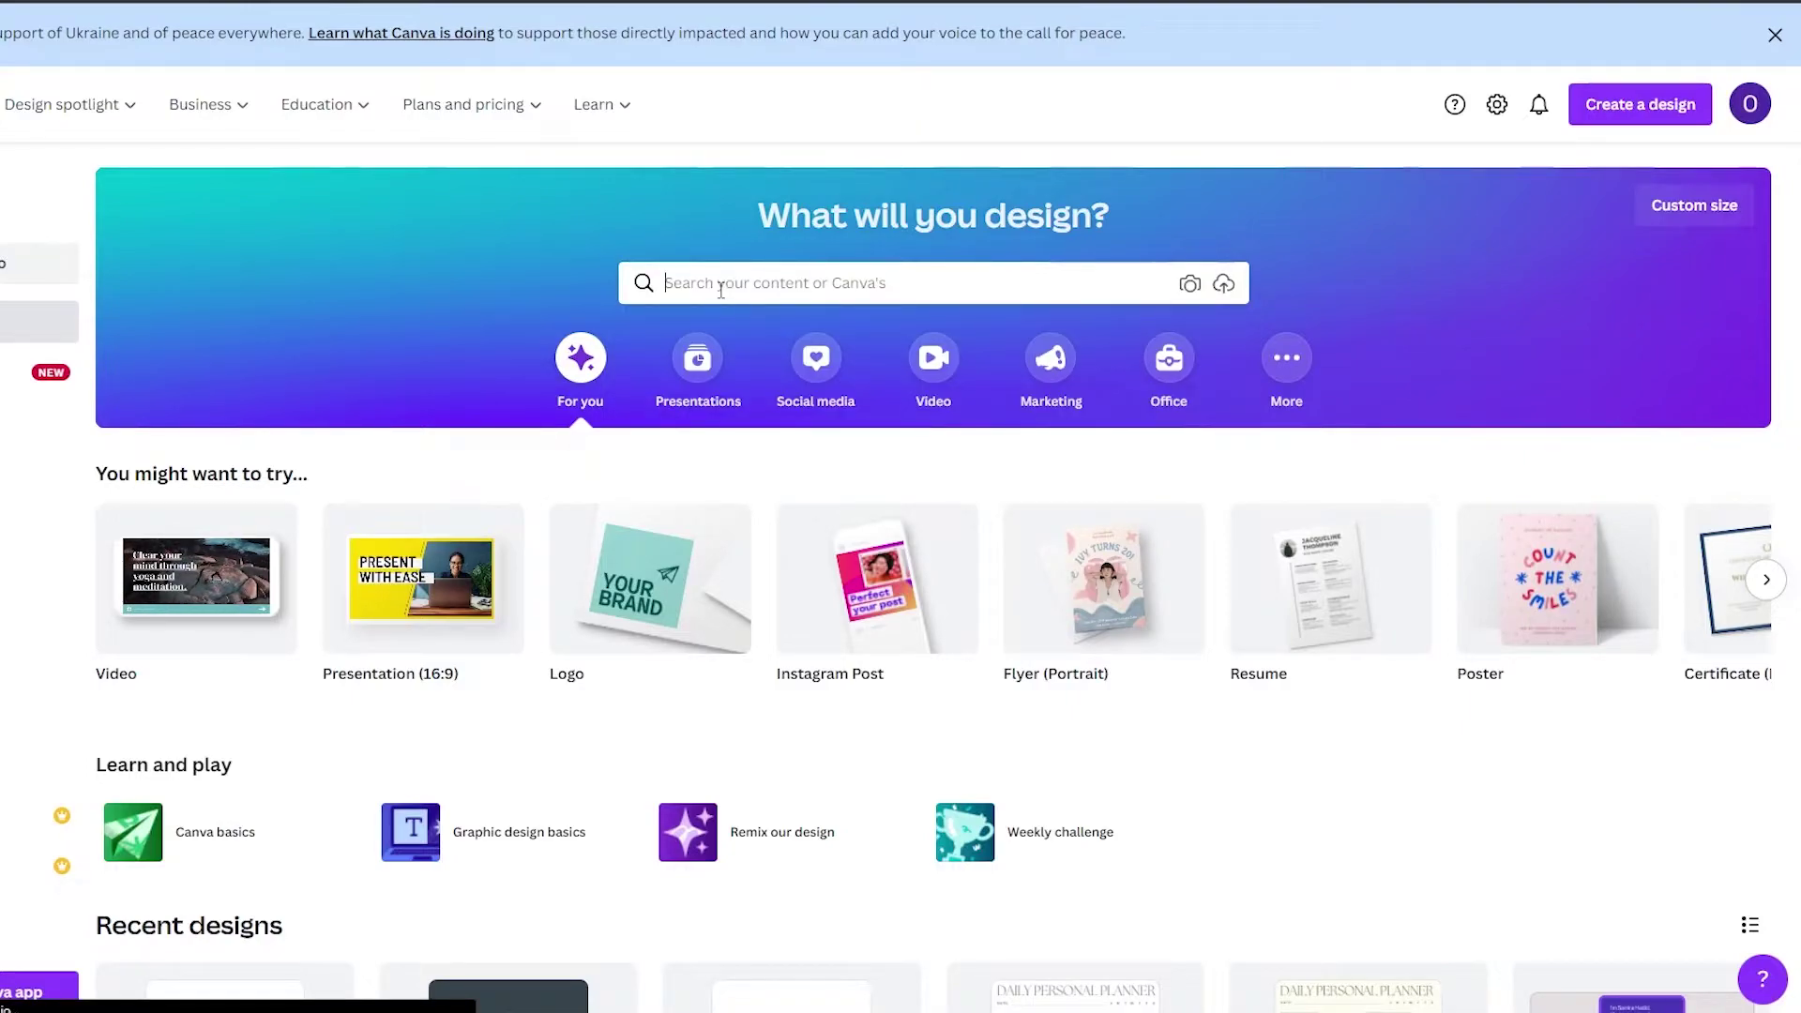
{"action": "type", "text": "tshirts"}
{"action": "key", "text": "Return"}
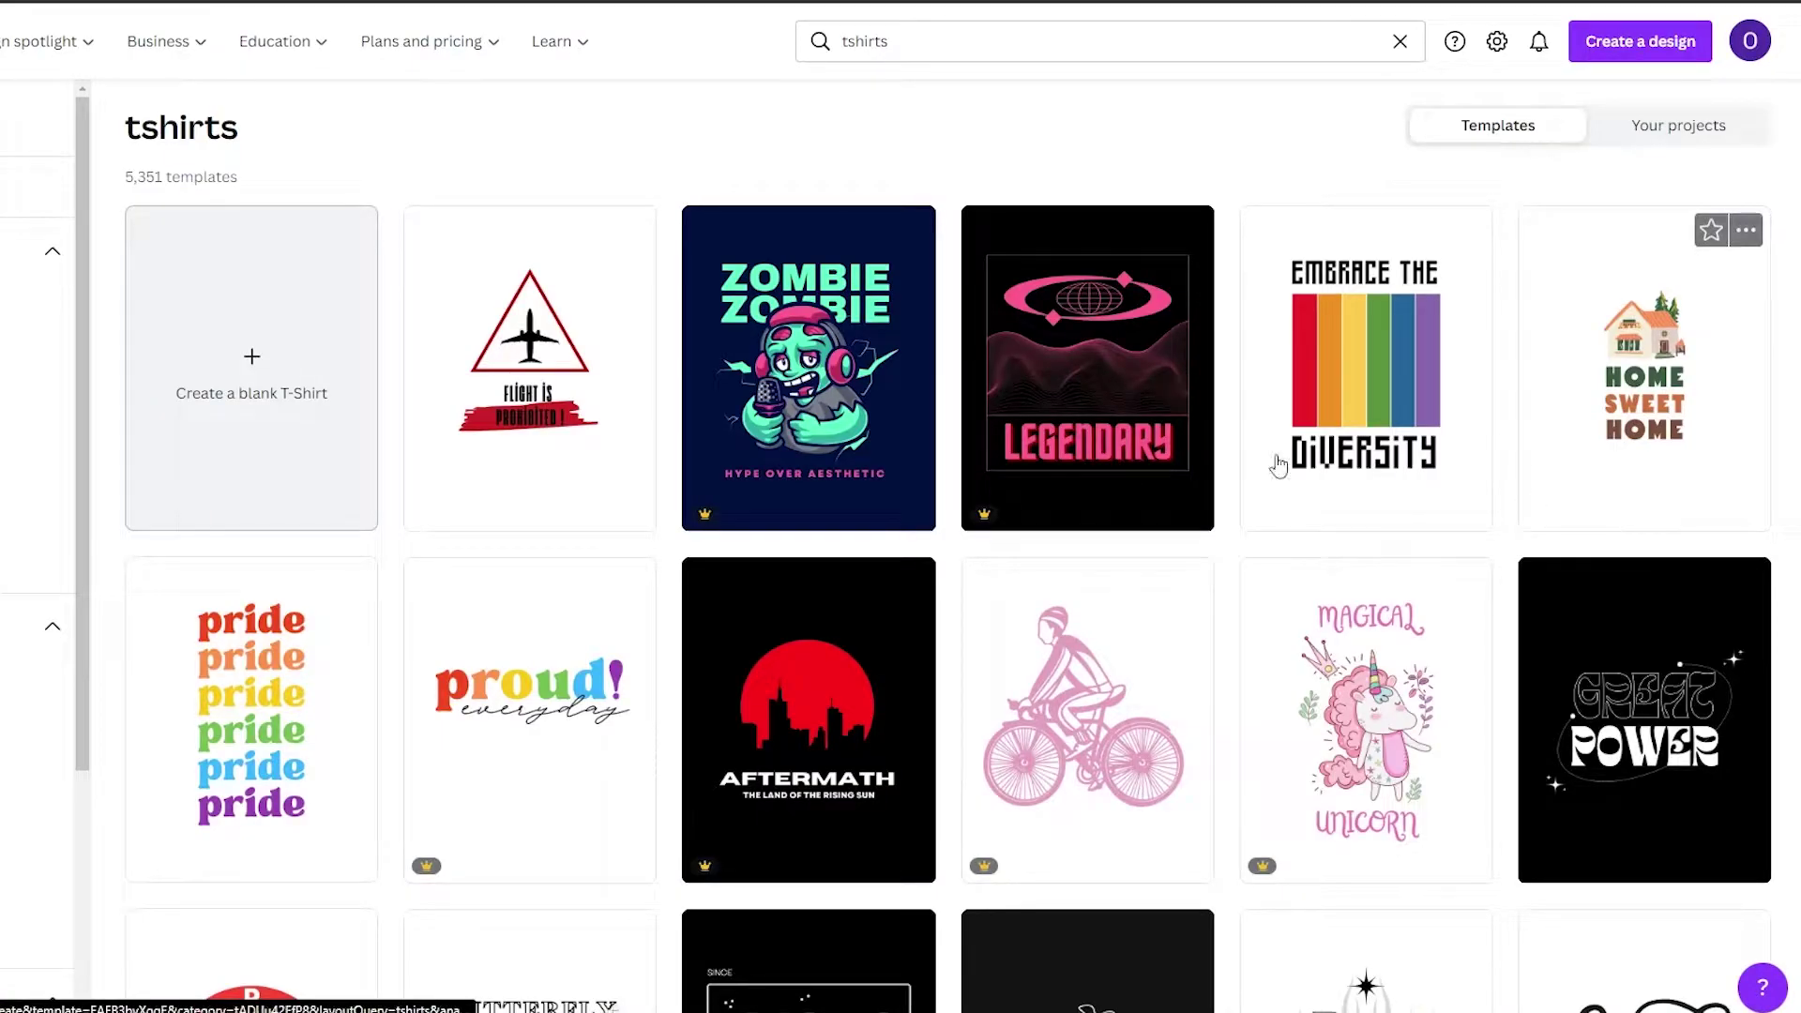
Look over the T-shirt template results and start a blank T-Shirt design
{"action": "scroll", "coordinate": [896, 715], "scroll_direction": "down", "scroll_amount": 2}
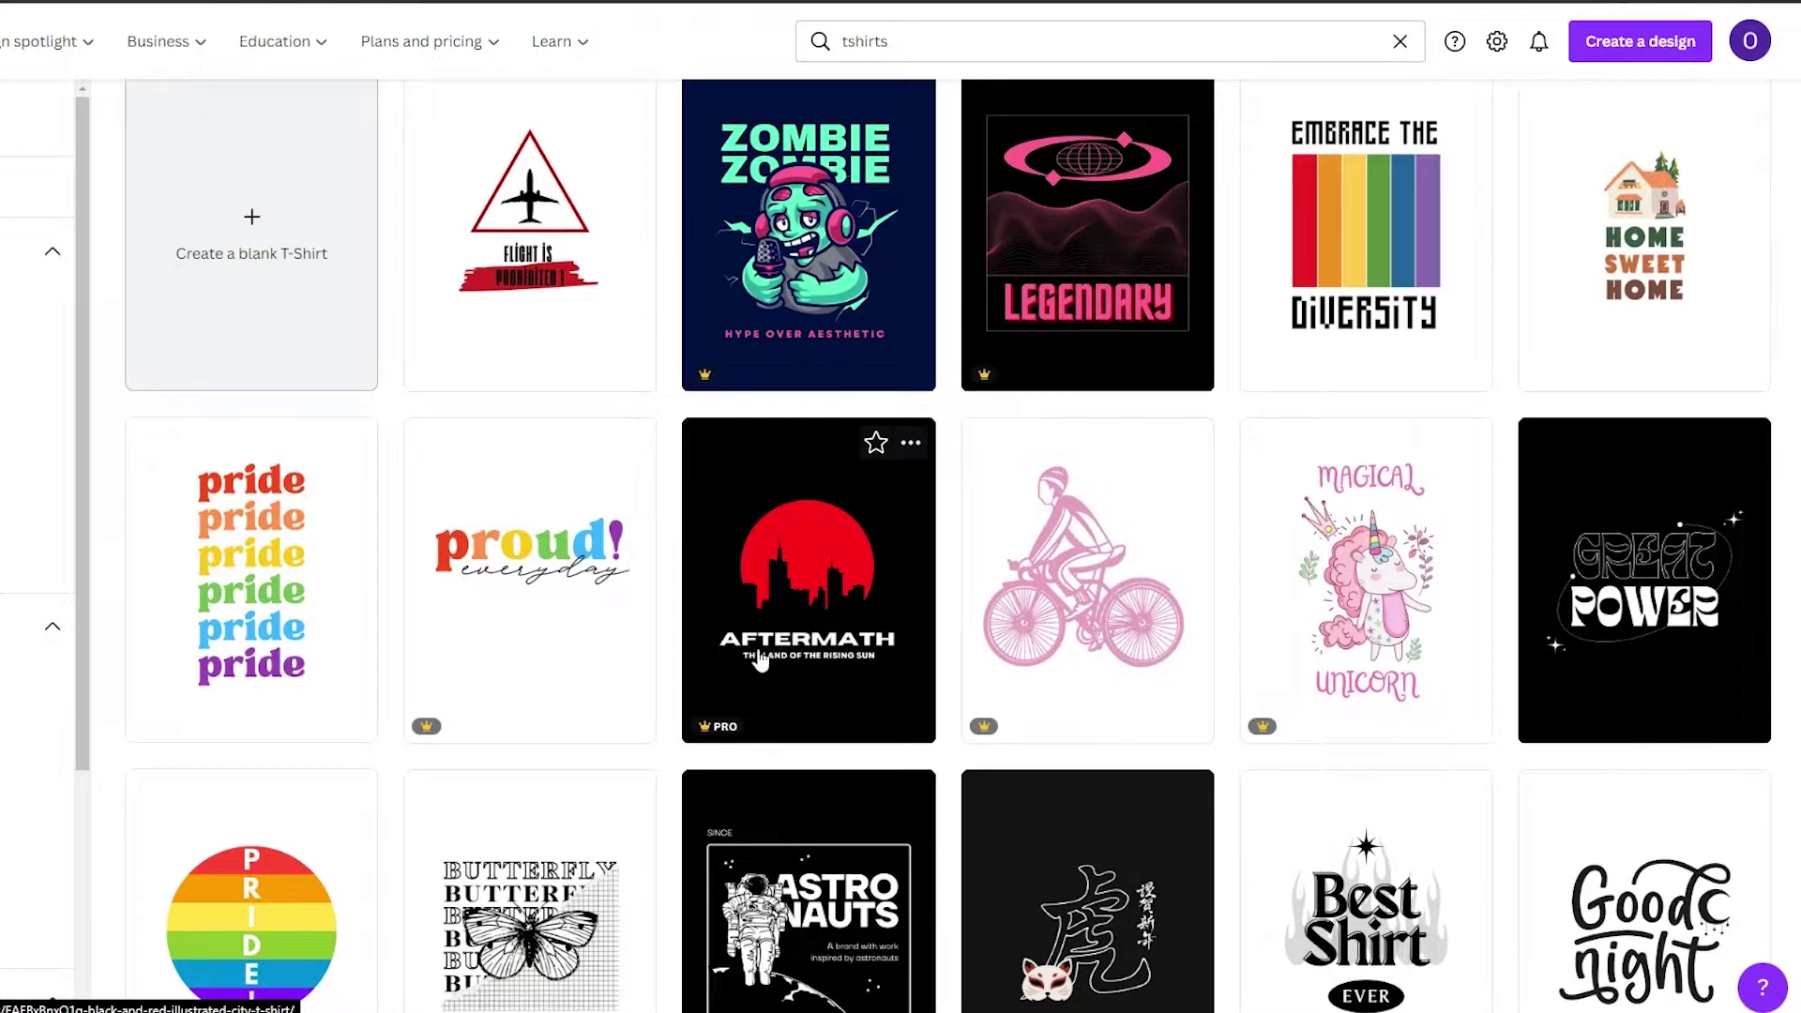
{"action": "scroll", "coordinate": [82, 312], "scroll_direction": "up", "scroll_amount": 2}
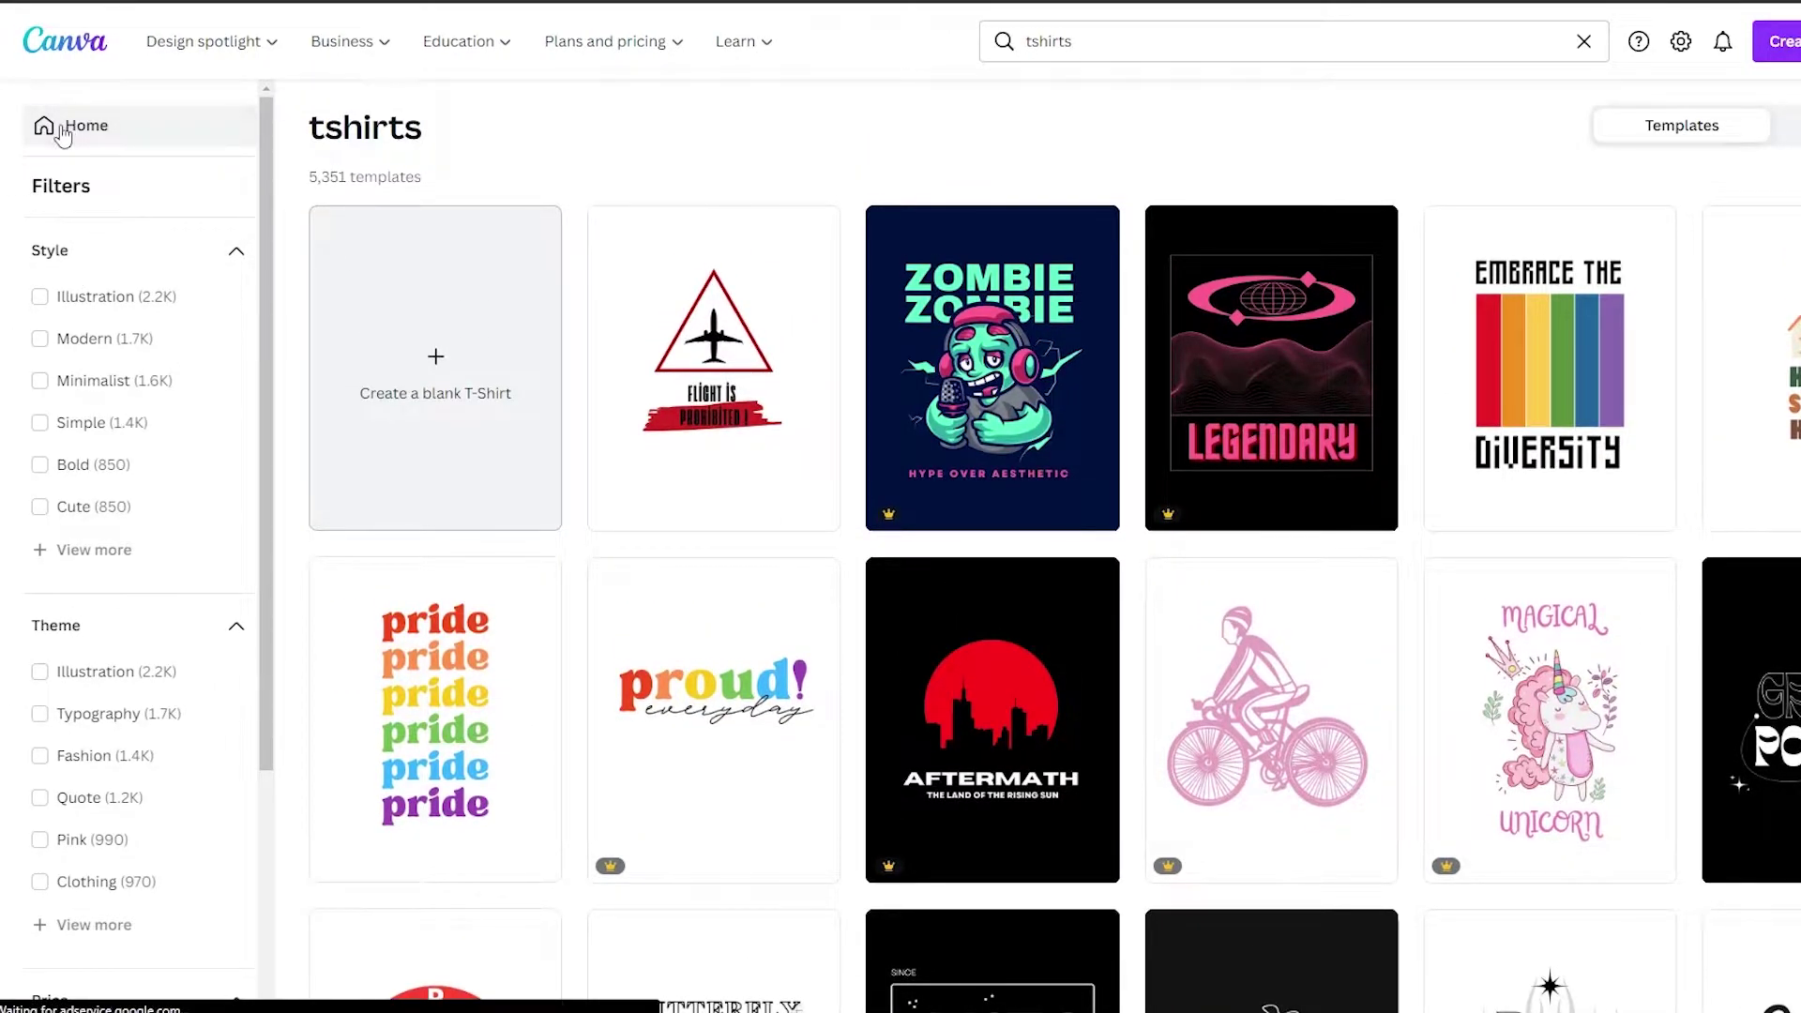
{"action": "left_click", "coordinate": [454, 389]}
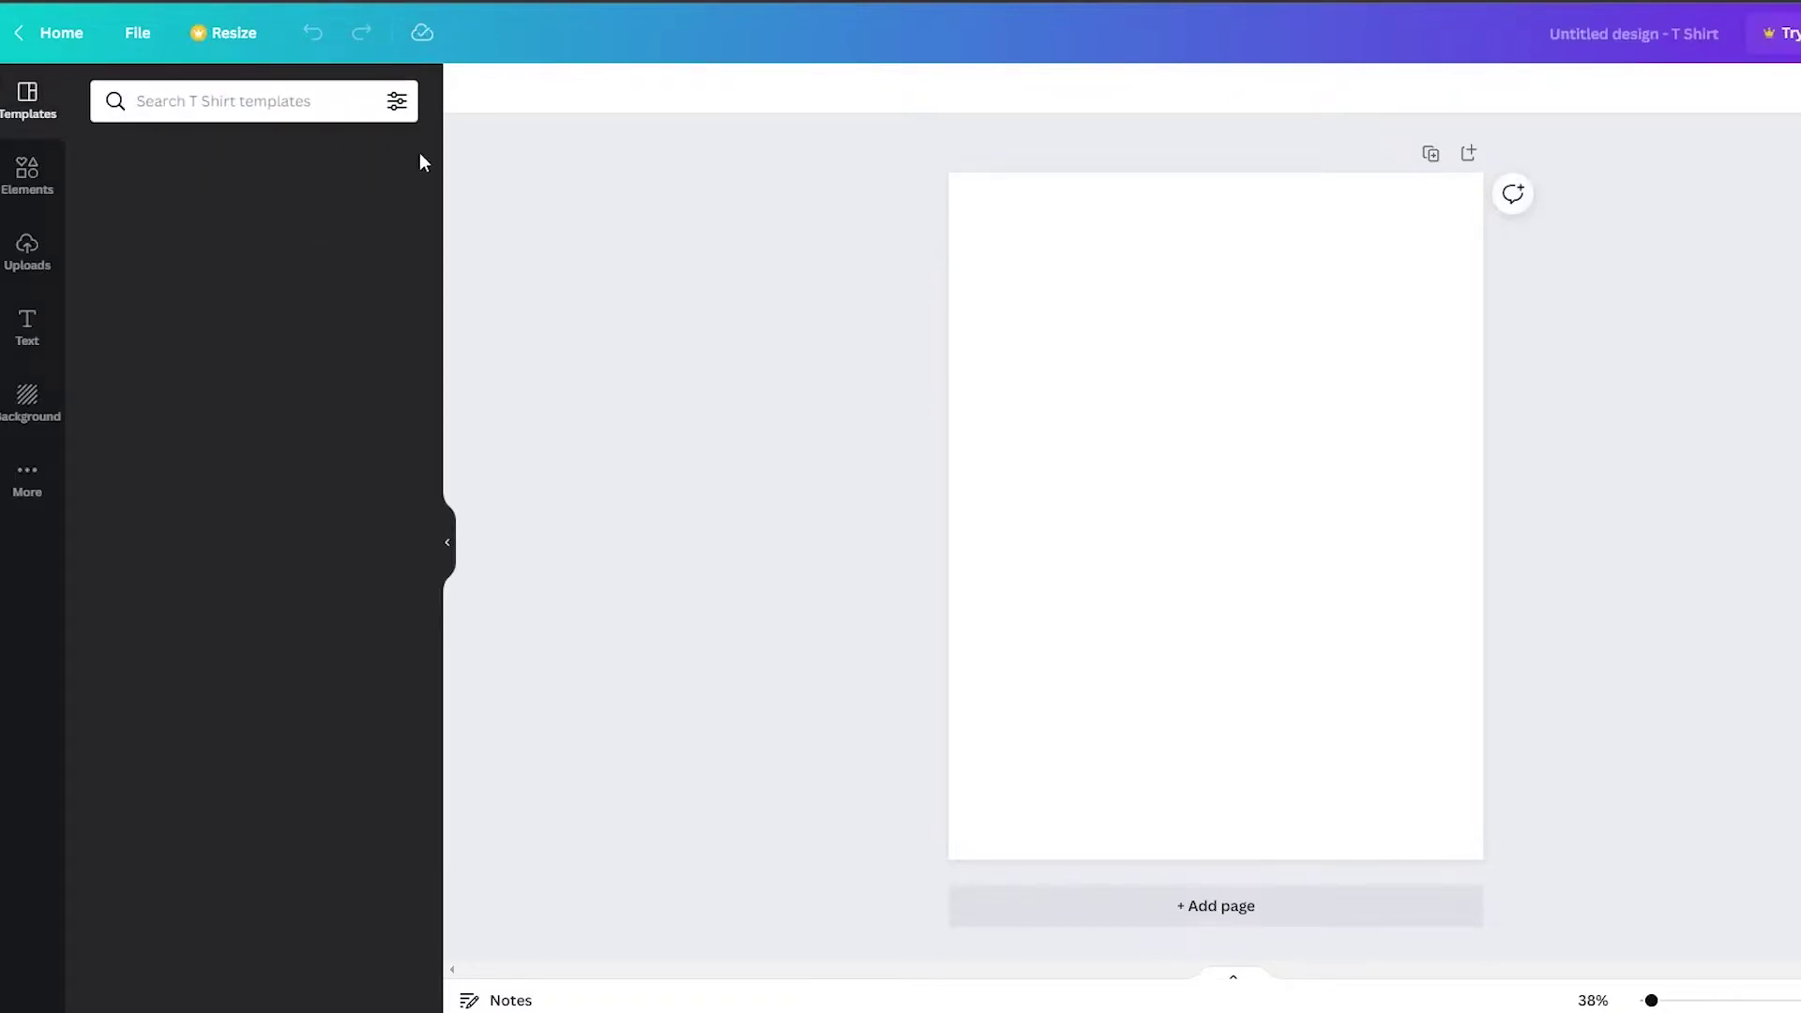
Search the design elements for "city"
{"action": "left_click", "coordinate": [30, 172]}
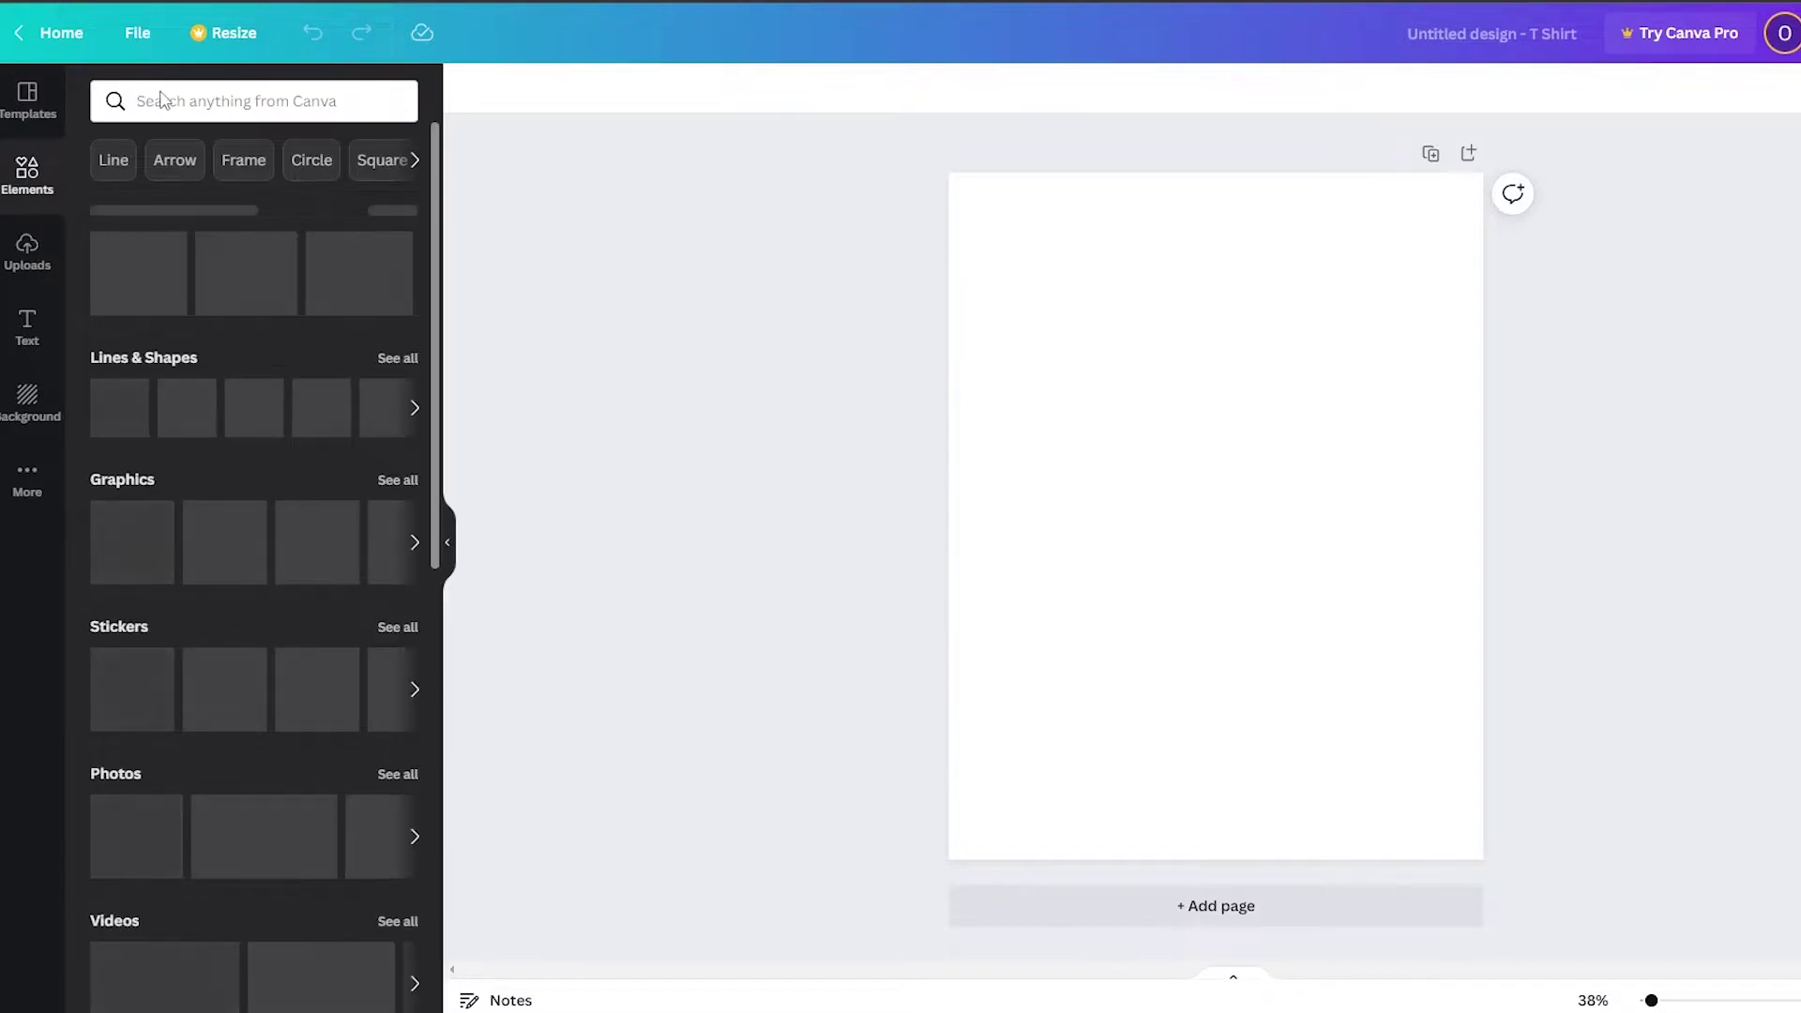
{"action": "left_click", "coordinate": [167, 103]}
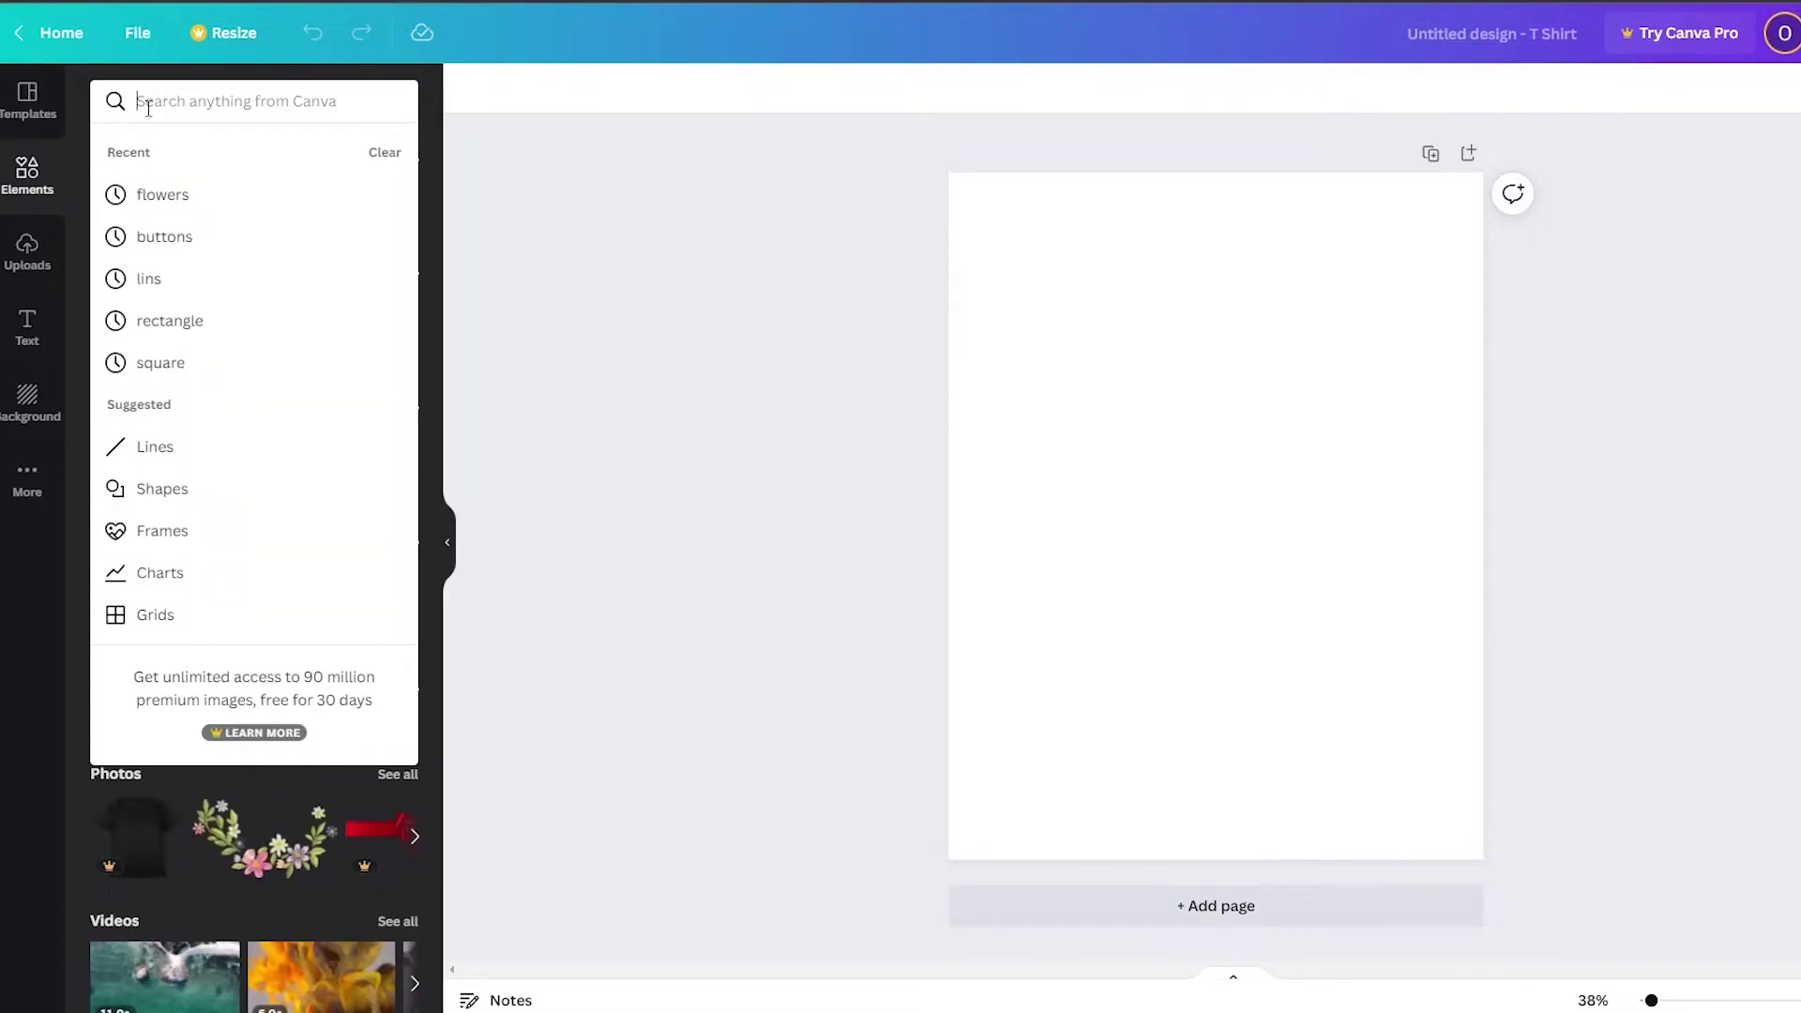
{"action": "type", "text": "city"}
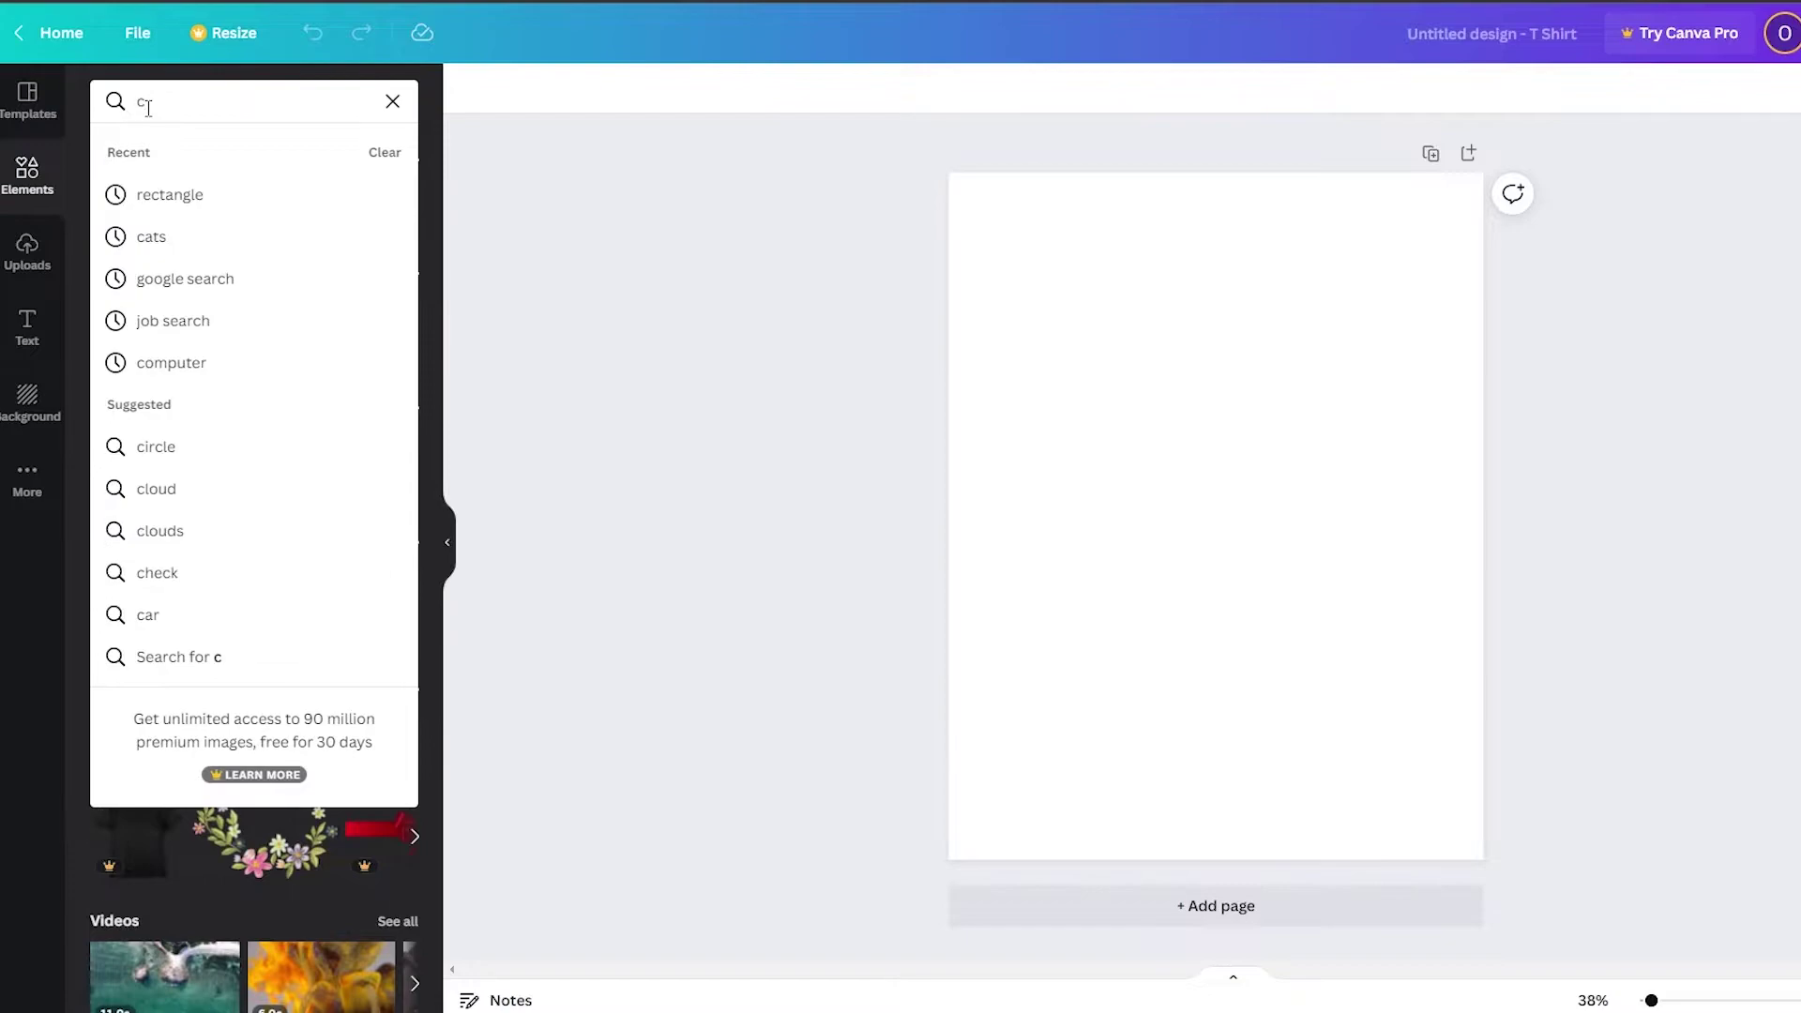
{"action": "key", "text": "Return"}
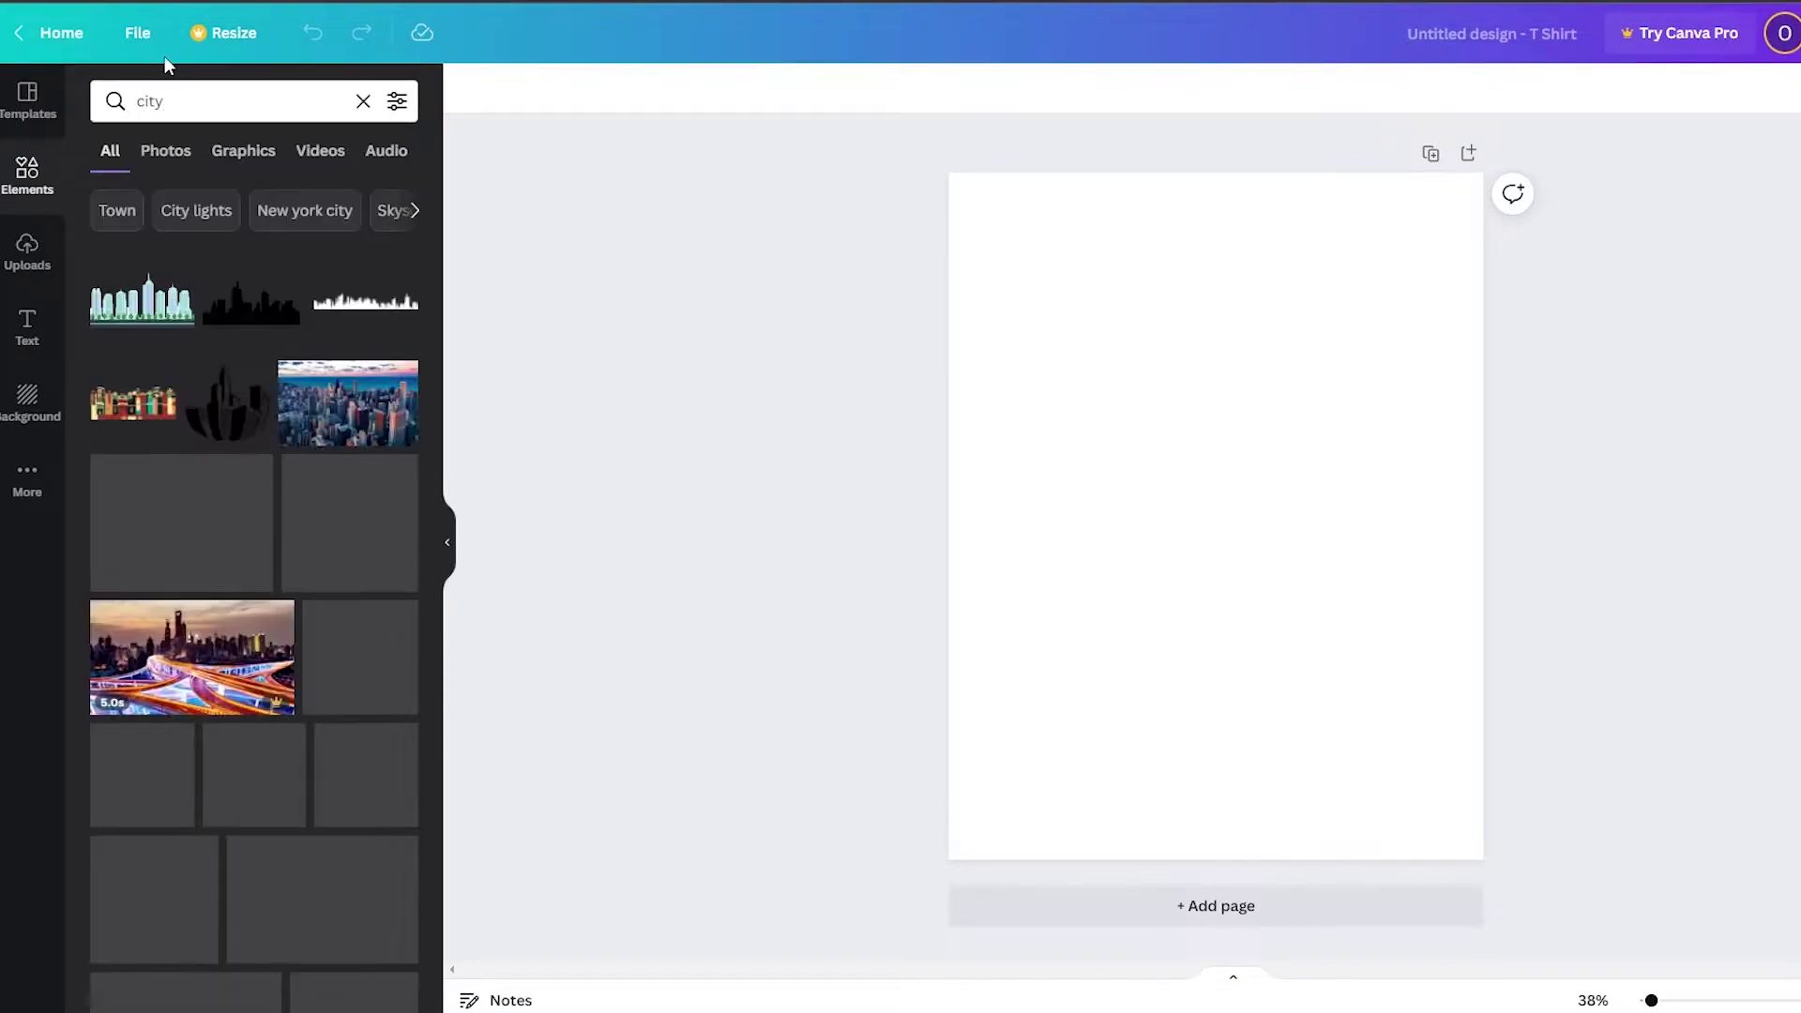
Add the black city skyline silhouette, enlarge it beyond the page width, and align it with the page's bottom edge
{"action": "left_click", "coordinate": [260, 327]}
{"action": "left_click_drag", "start_coordinate": [1318, 564], "coordinate": [1557, 646]}
{"action": "left_click_drag", "start_coordinate": [1312, 598], "coordinate": [1158, 594]}
{"action": "left_click_drag", "start_coordinate": [1383, 664], "coordinate": [1716, 821]}
{"action": "left_click_drag", "start_coordinate": [1443, 711], "coordinate": [1426, 741]}
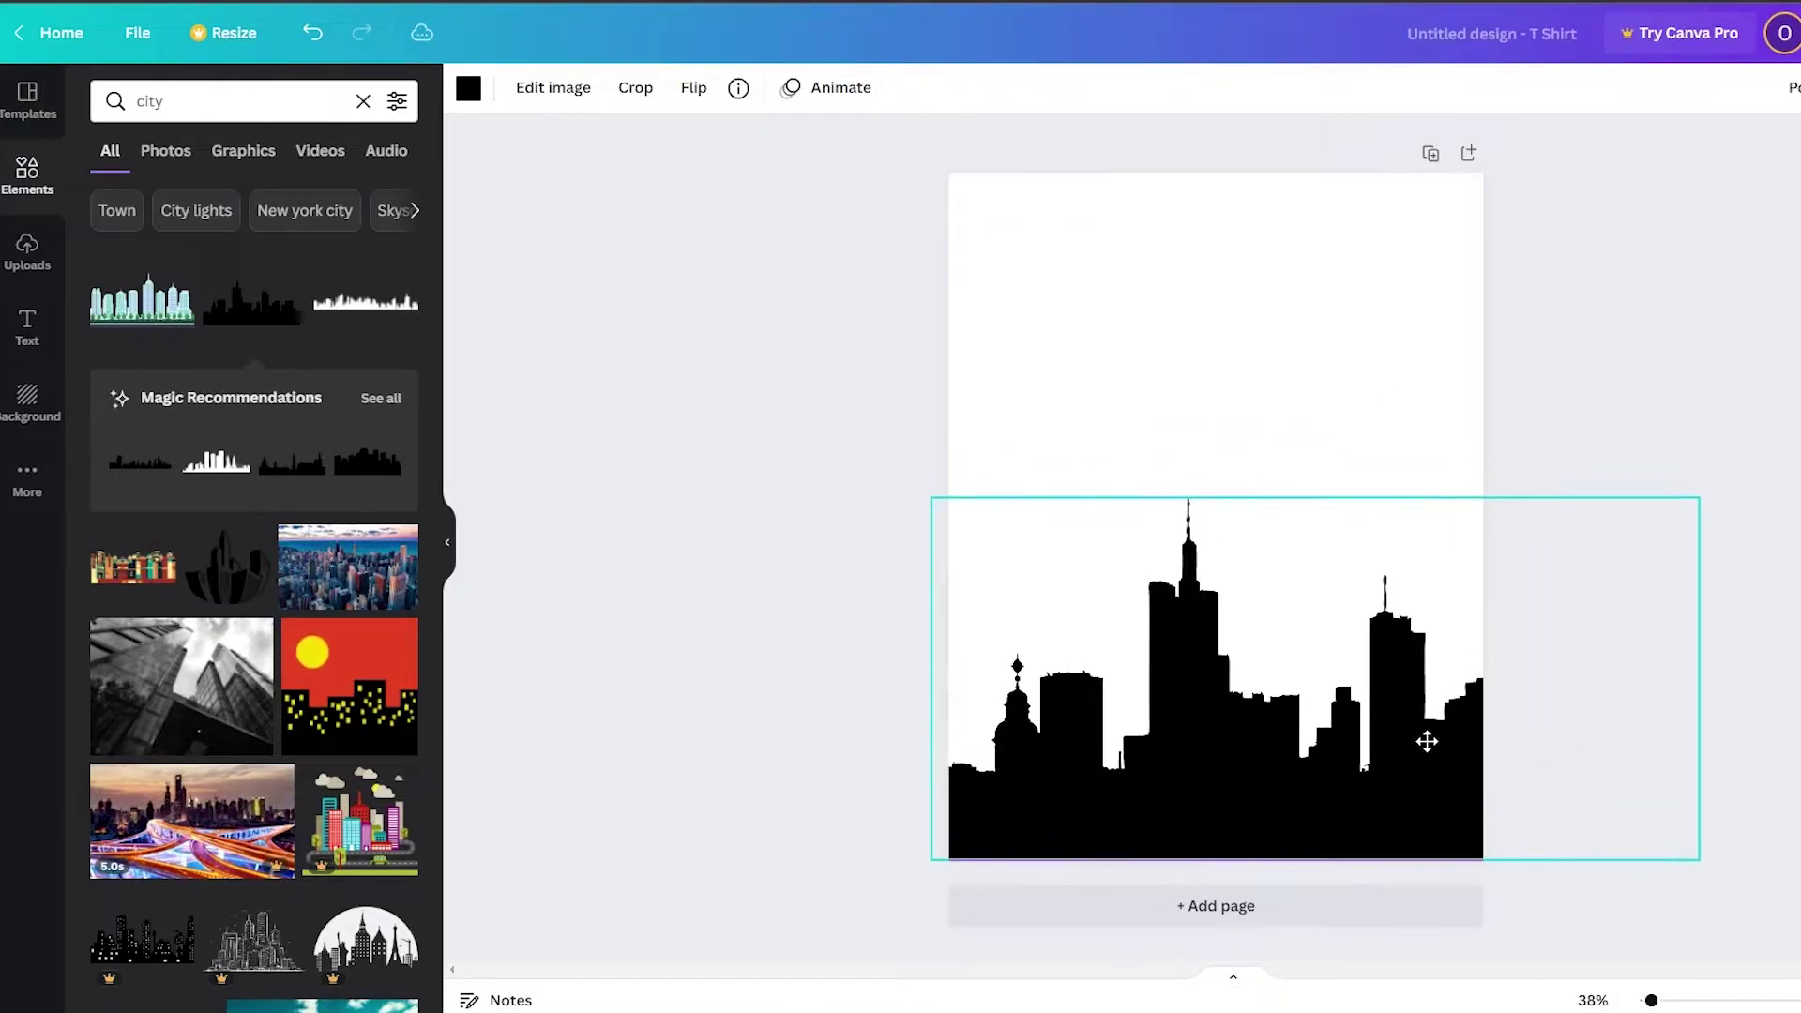
{"action": "left_click", "coordinate": [651, 301]}
Find a solid circle among the "circle" elements, add it to the page, and enlarge it above the skyline
{"action": "left_click", "coordinate": [188, 100]}
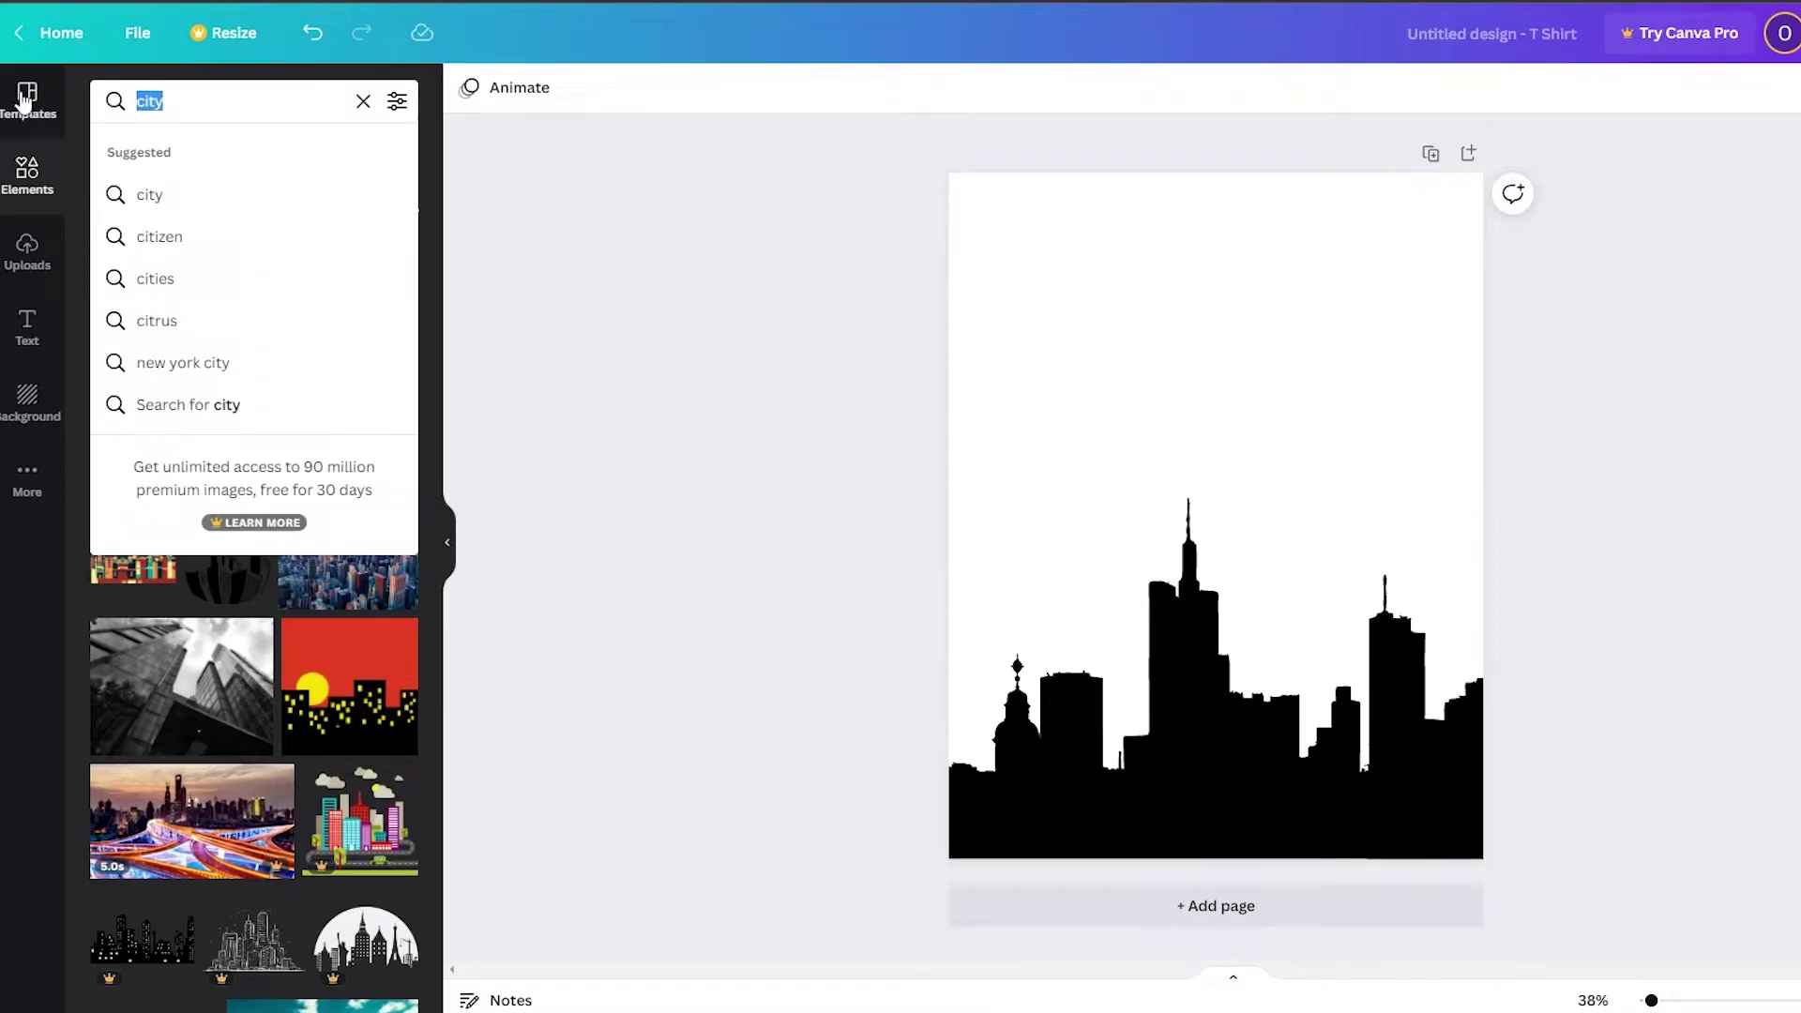
{"action": "type", "text": "circ"}
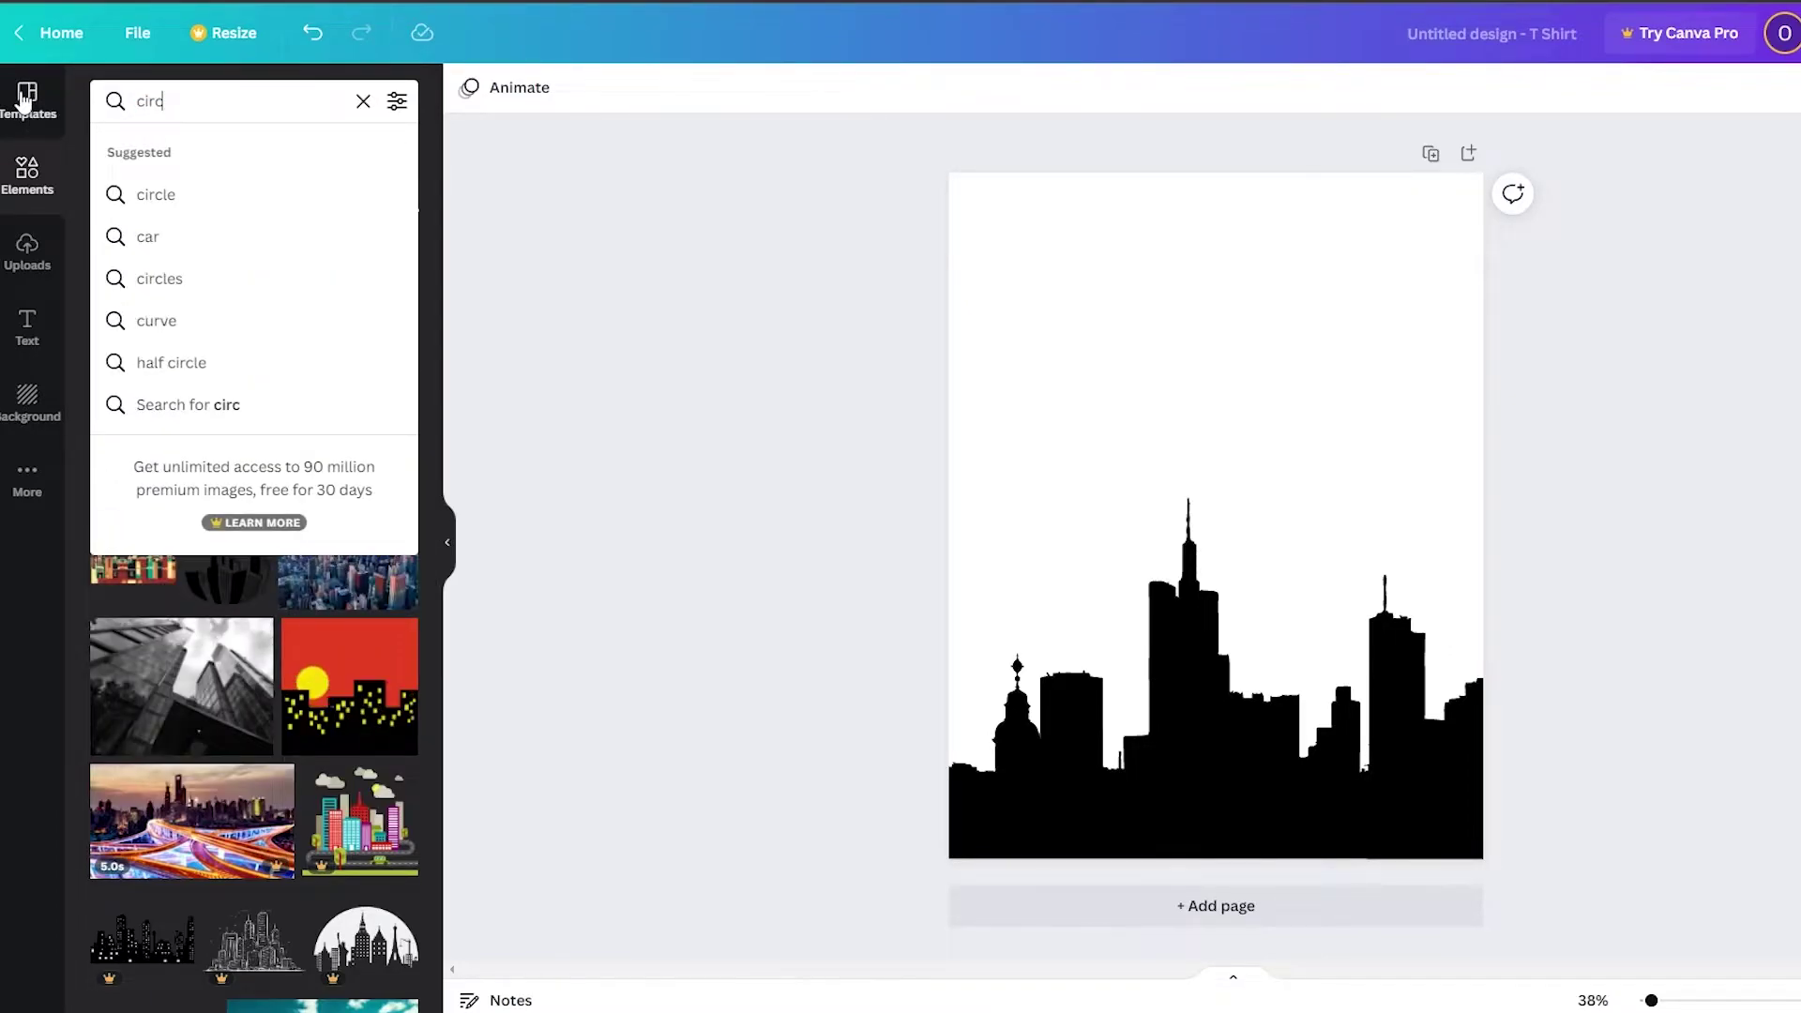
{"action": "left_click", "coordinate": [156, 194]}
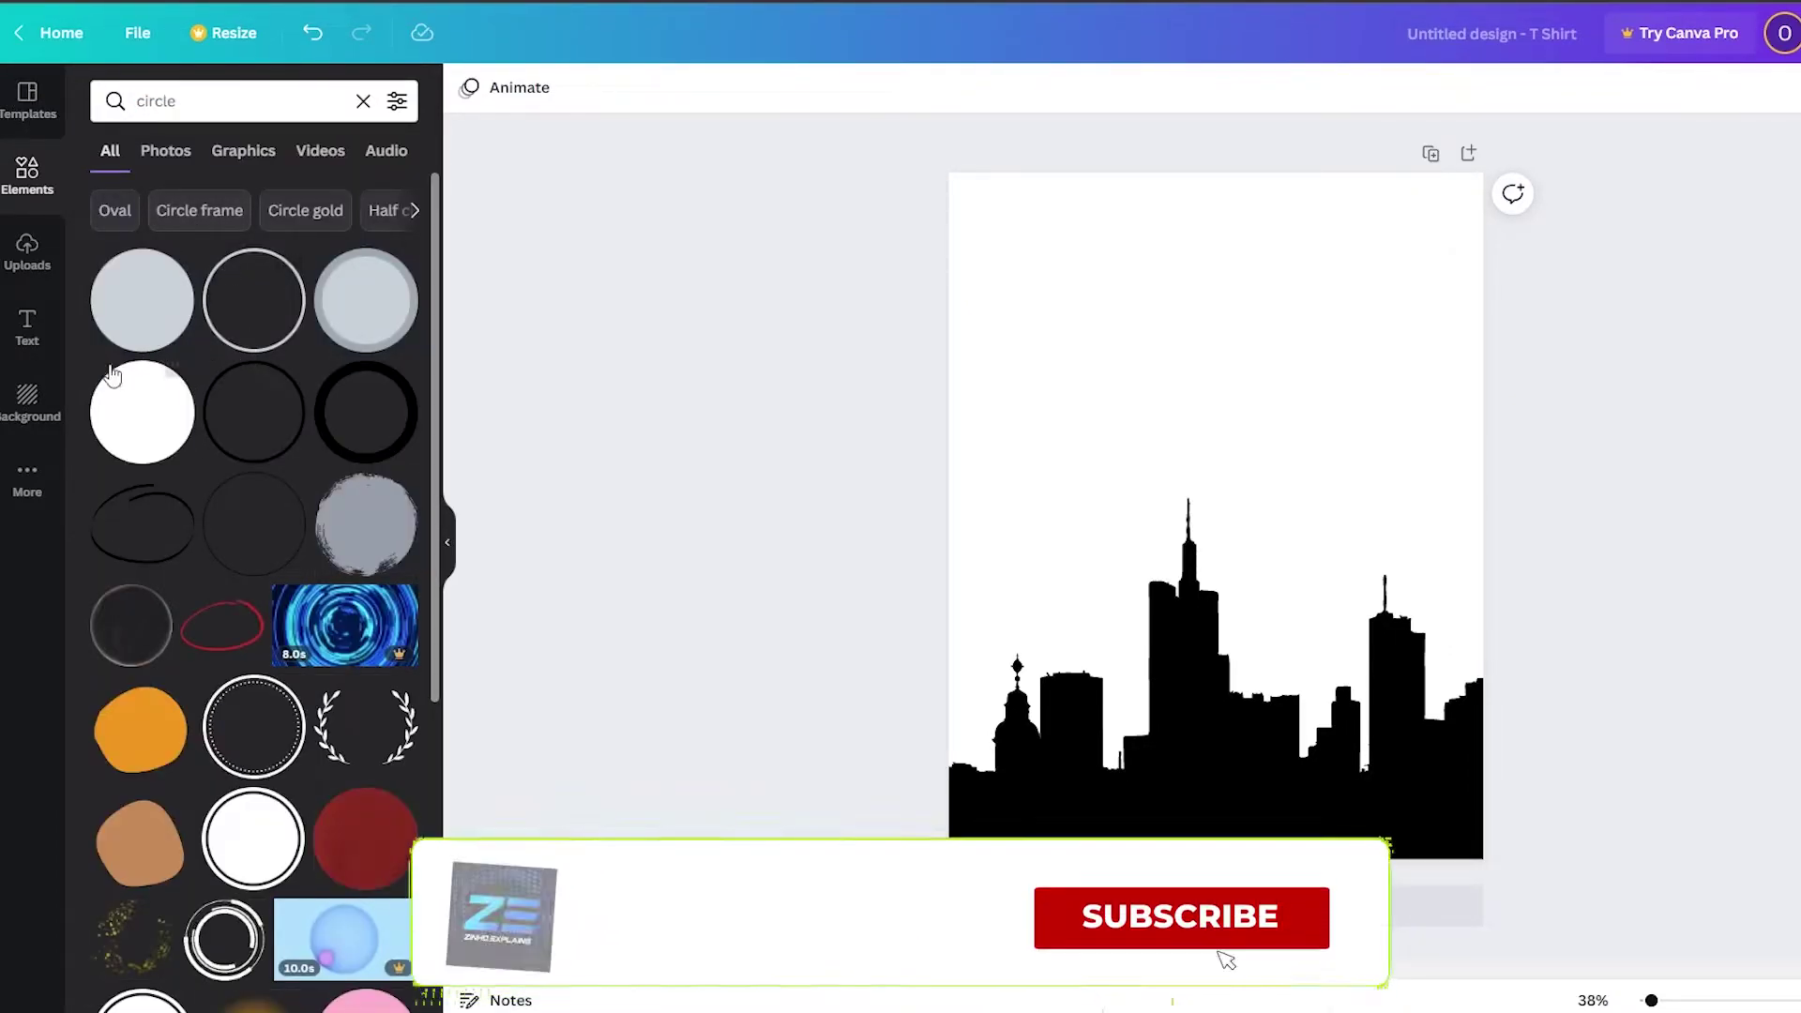
{"action": "left_click", "coordinate": [144, 313]}
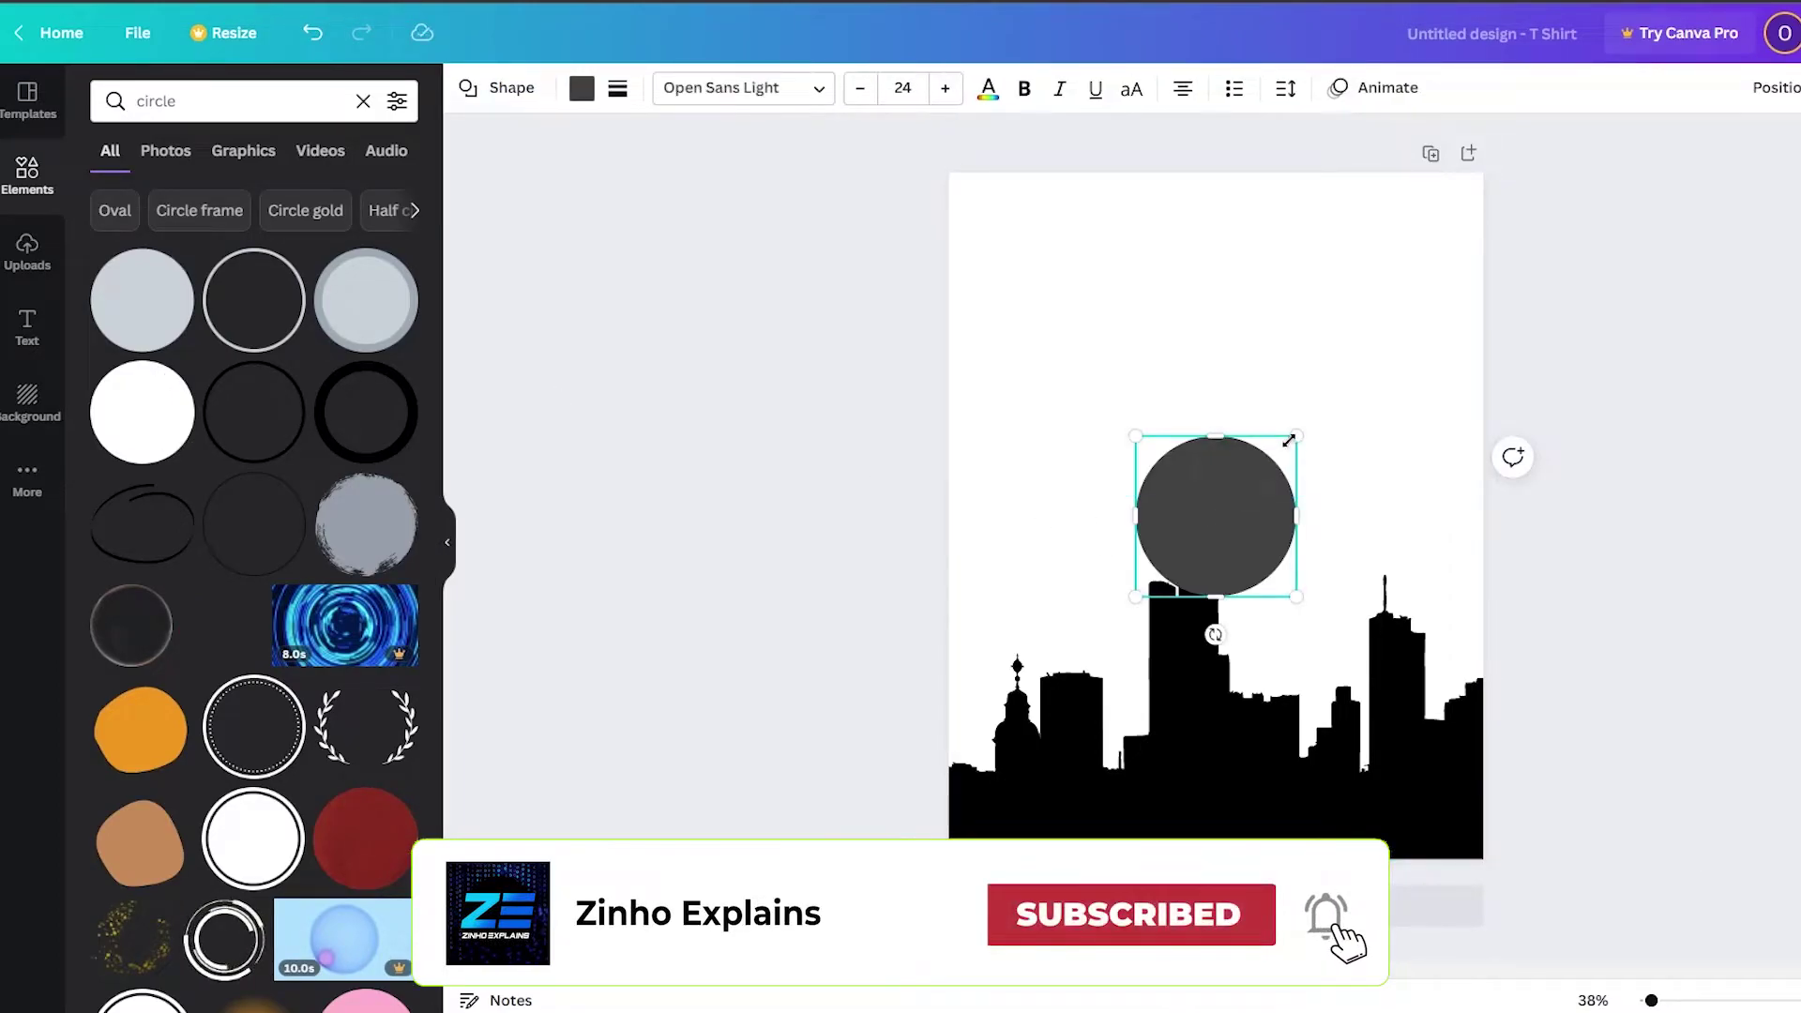
{"action": "left_click_drag", "start_coordinate": [1296, 436], "coordinate": [1406, 376]}
{"action": "left_click_drag", "start_coordinate": [1280, 450], "coordinate": [1249, 475]}
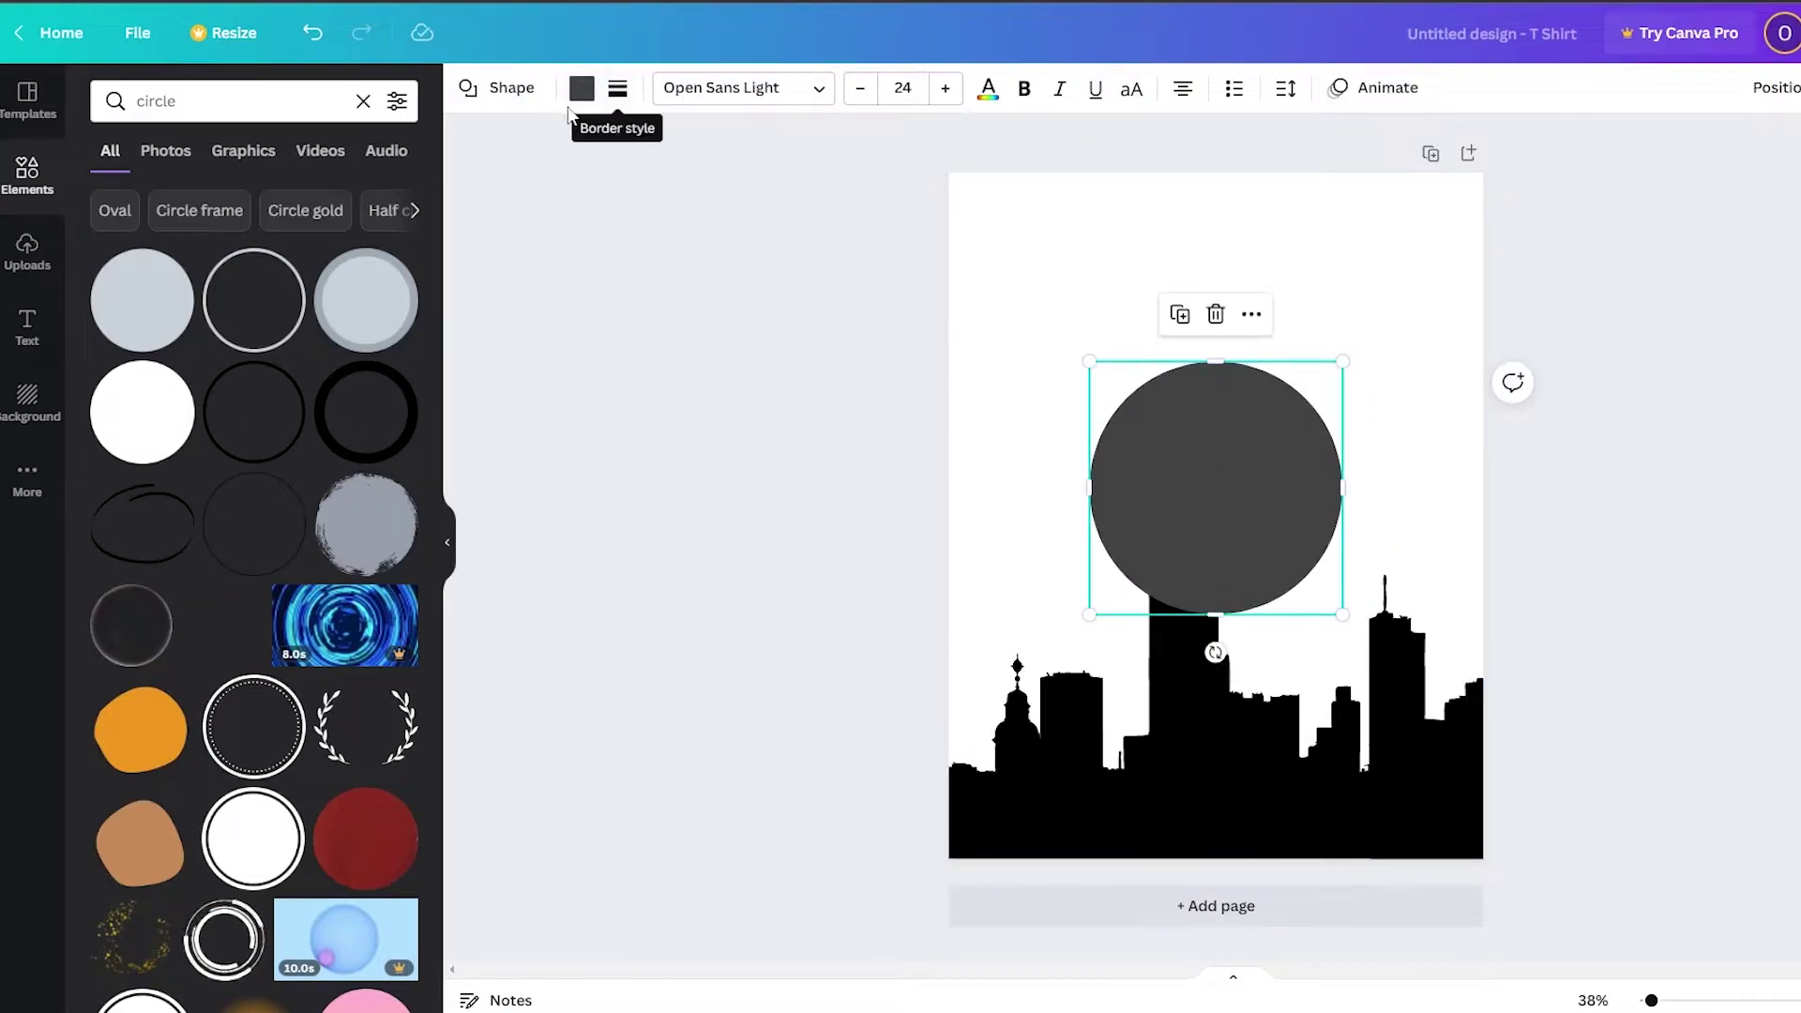
Color the circle red and send it behind the city skyline
{"action": "left_click", "coordinate": [583, 89]}
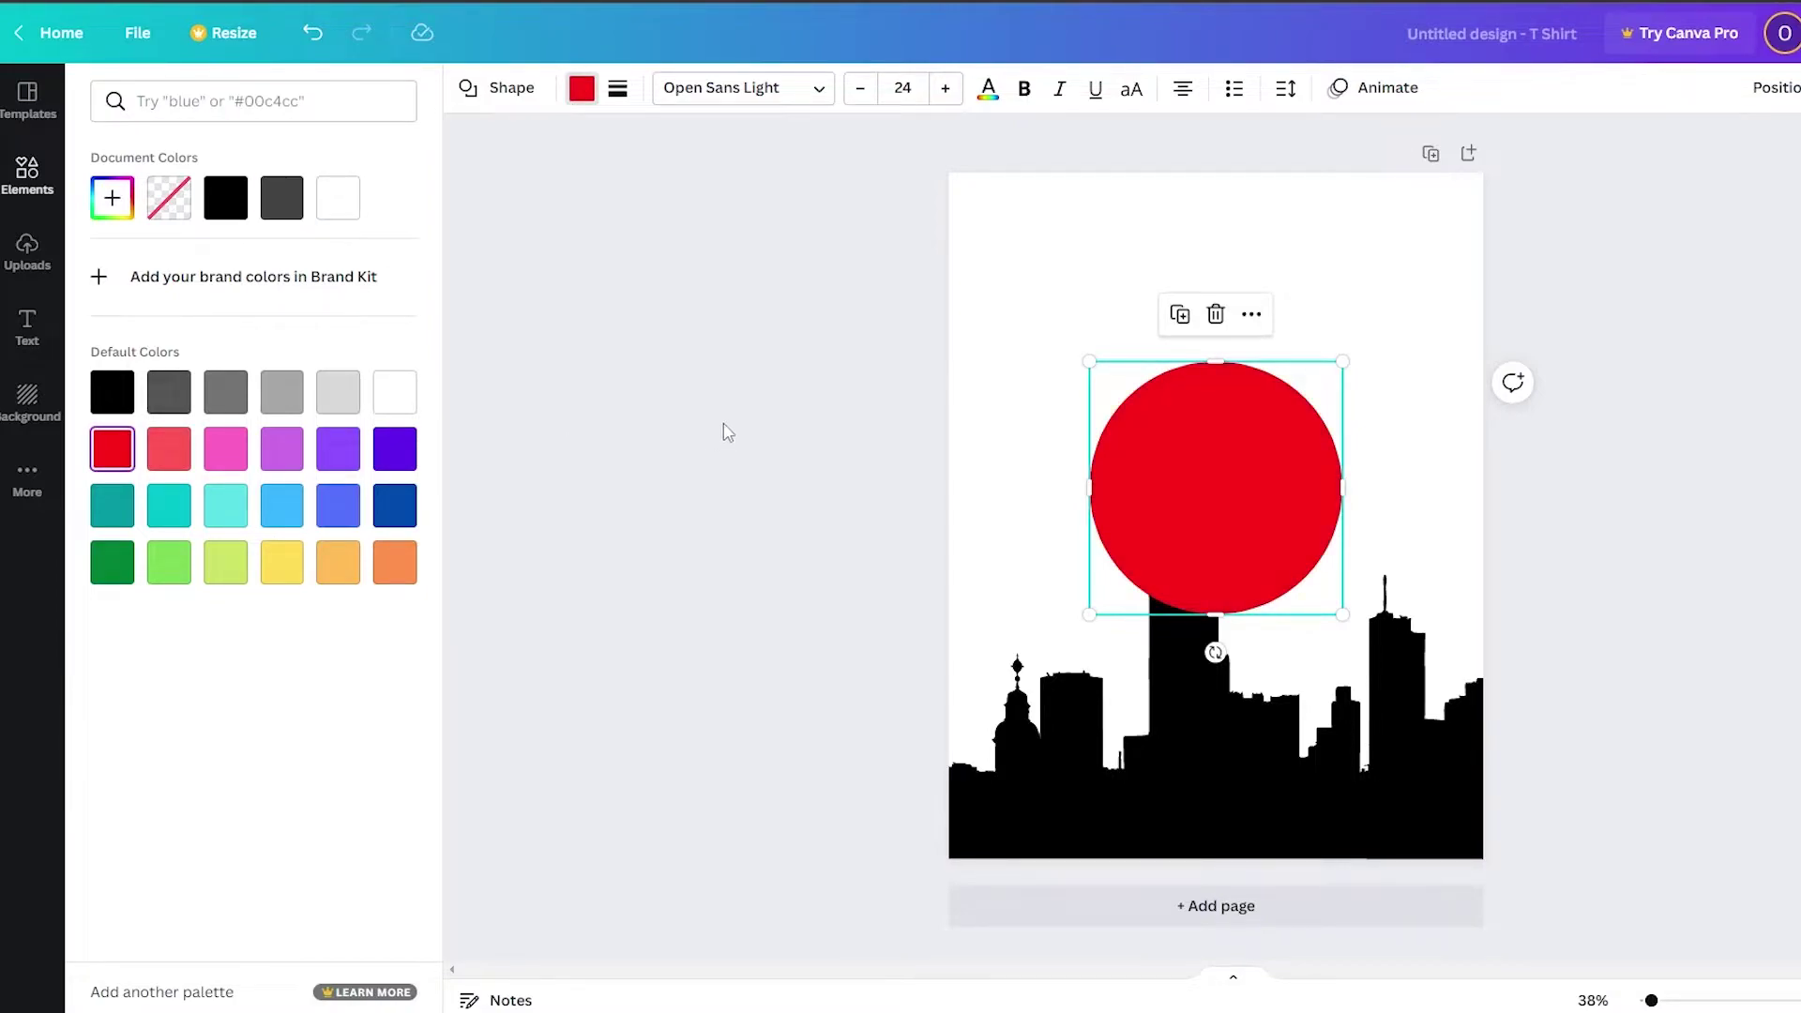
{"action": "left_click", "coordinate": [1202, 422]}
{"action": "right_click", "coordinate": [1203, 420]}
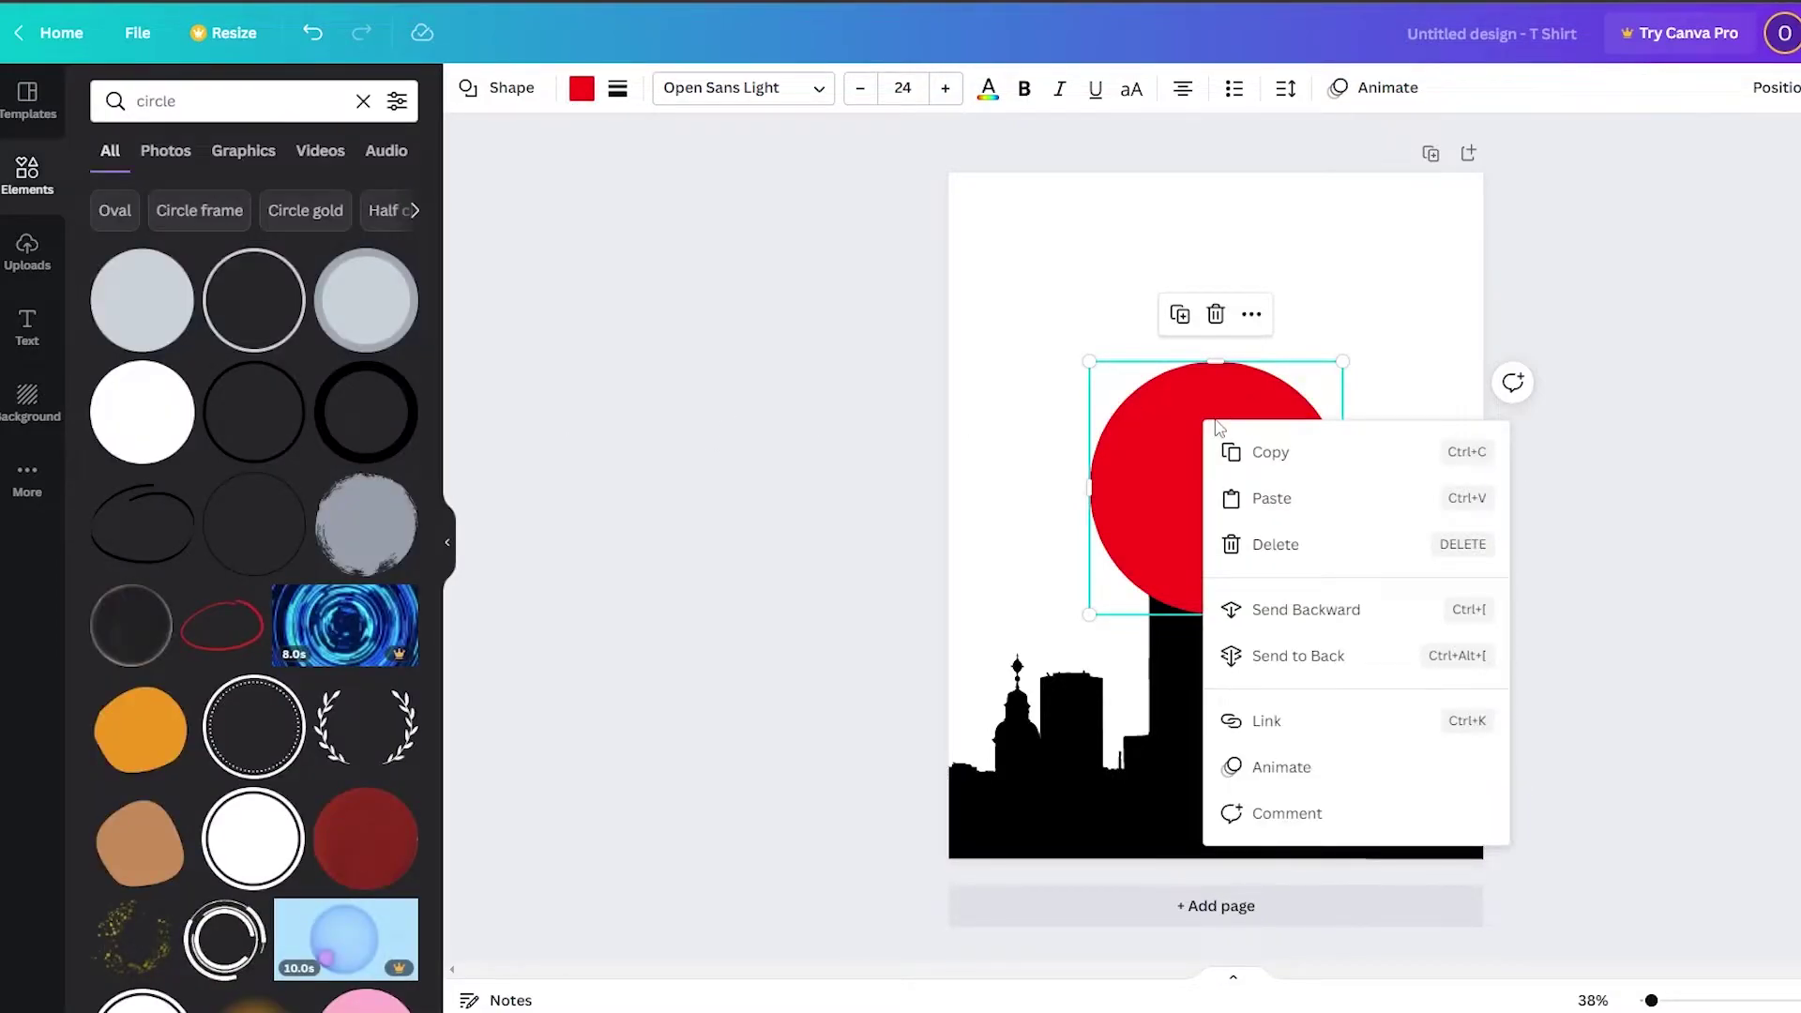
{"action": "left_click", "coordinate": [1345, 635]}
Lower the red circle behind the buildings and shift the skyline left, with the circle right of the page's center
{"action": "left_click_drag", "start_coordinate": [1286, 479], "coordinate": [1287, 590]}
{"action": "left_click_drag", "start_coordinate": [1364, 784], "coordinate": [1289, 795]}
{"action": "left_click_drag", "start_coordinate": [1233, 511], "coordinate": [1302, 487]}
Set the page background color to black
{"action": "left_click", "coordinate": [1683, 425]}
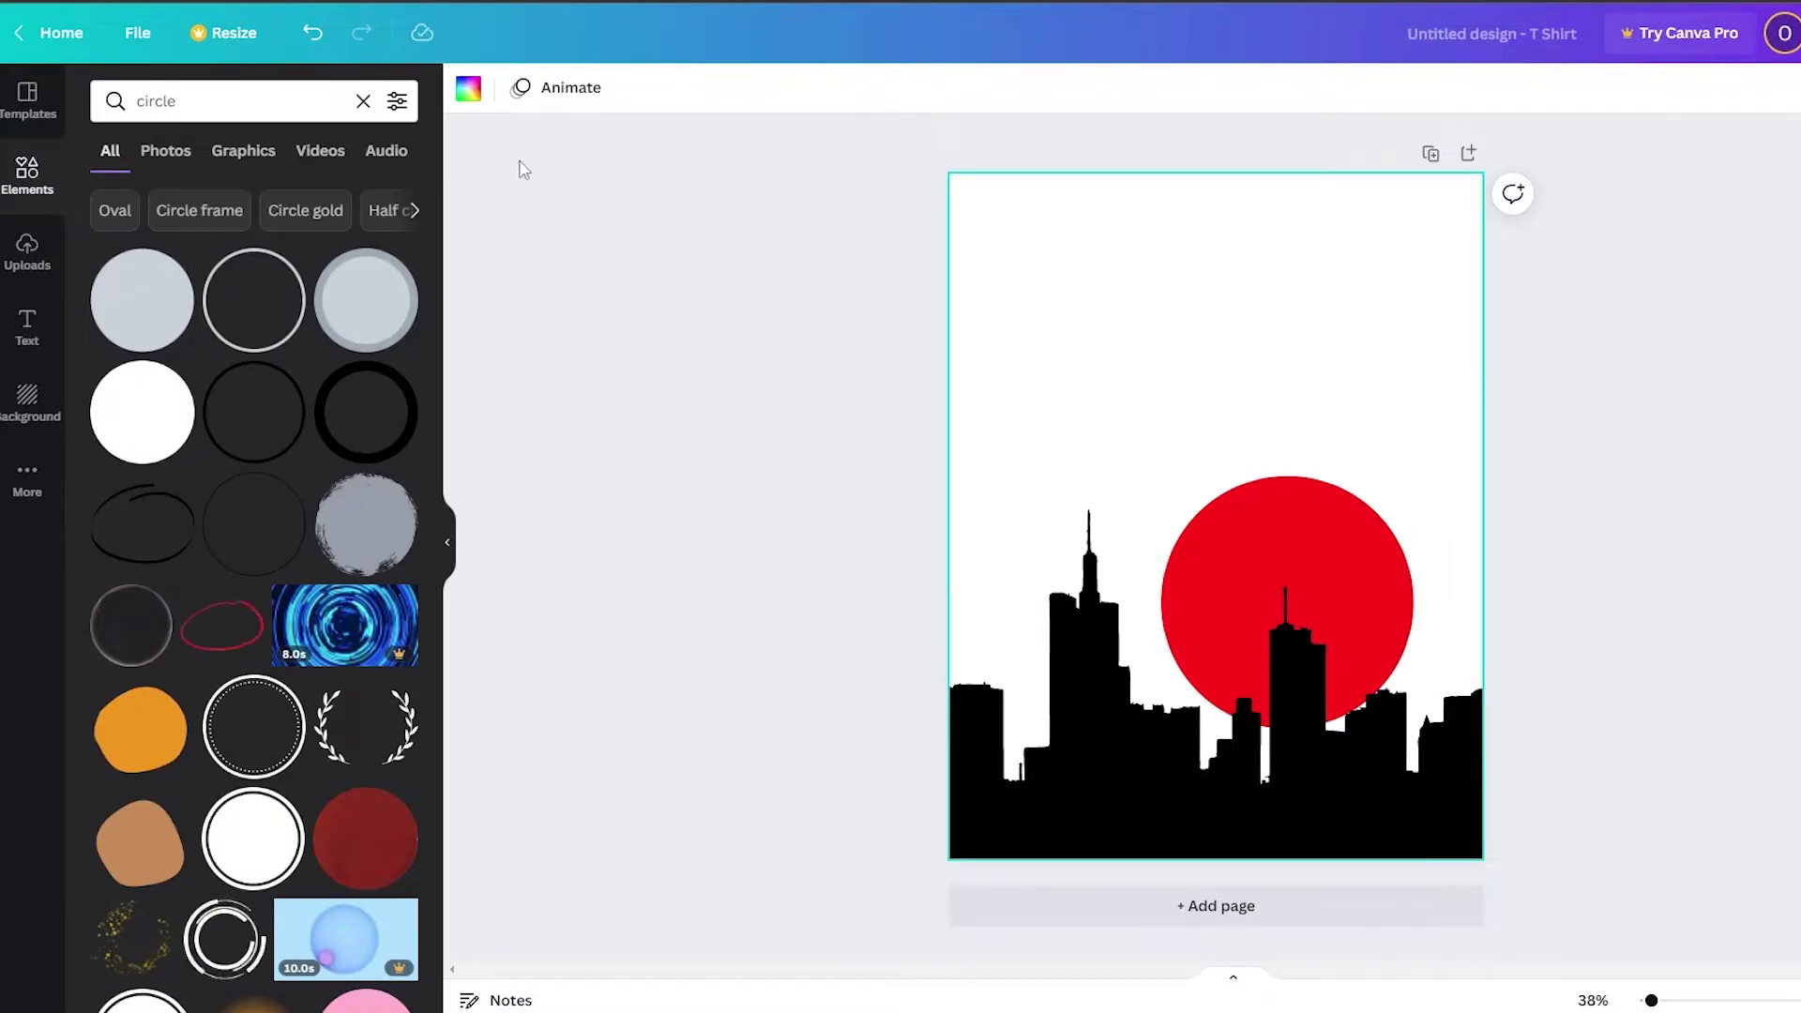
{"action": "left_click", "coordinate": [468, 90]}
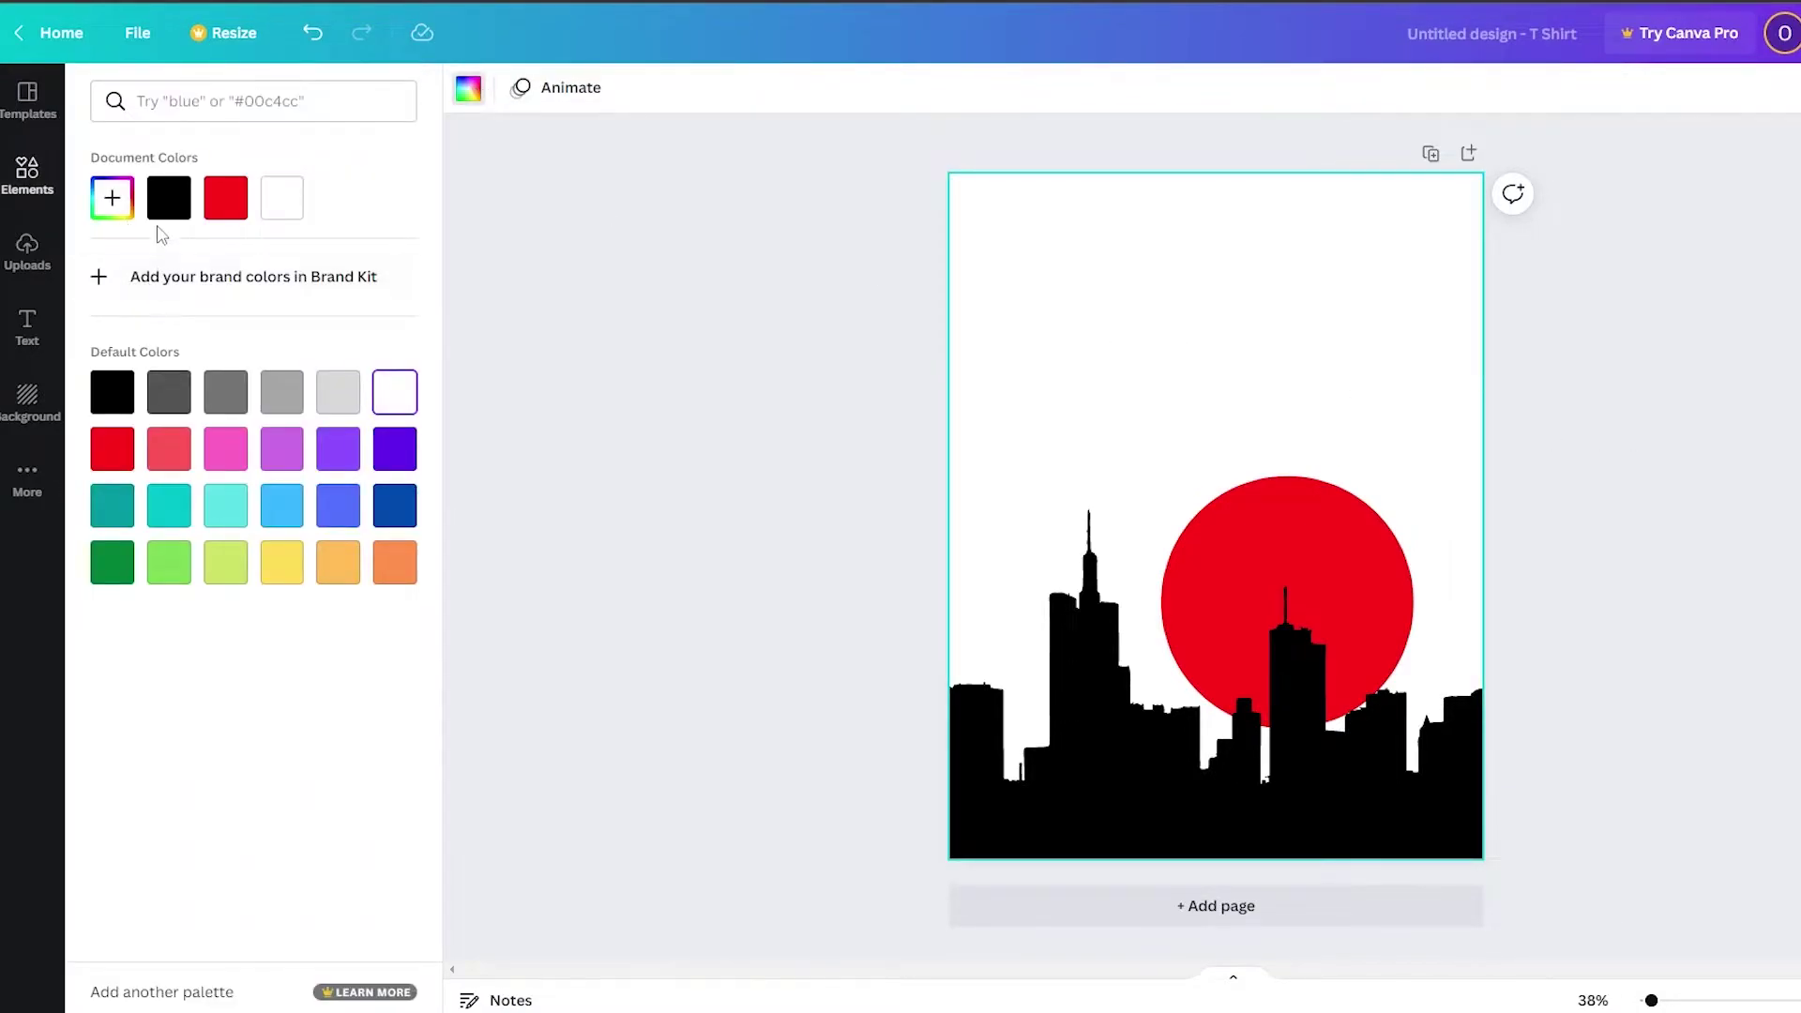
{"action": "left_click", "coordinate": [168, 202]}
Shrink the skyline to fit within the page width and center the red circle horizontally on the page
{"action": "left_click_drag", "start_coordinate": [1310, 497], "coordinate": [1341, 441]}
{"action": "left_click_drag", "start_coordinate": [1720, 445], "coordinate": [1310, 648]}
{"action": "left_click_drag", "start_coordinate": [1367, 725], "coordinate": [1293, 679]}
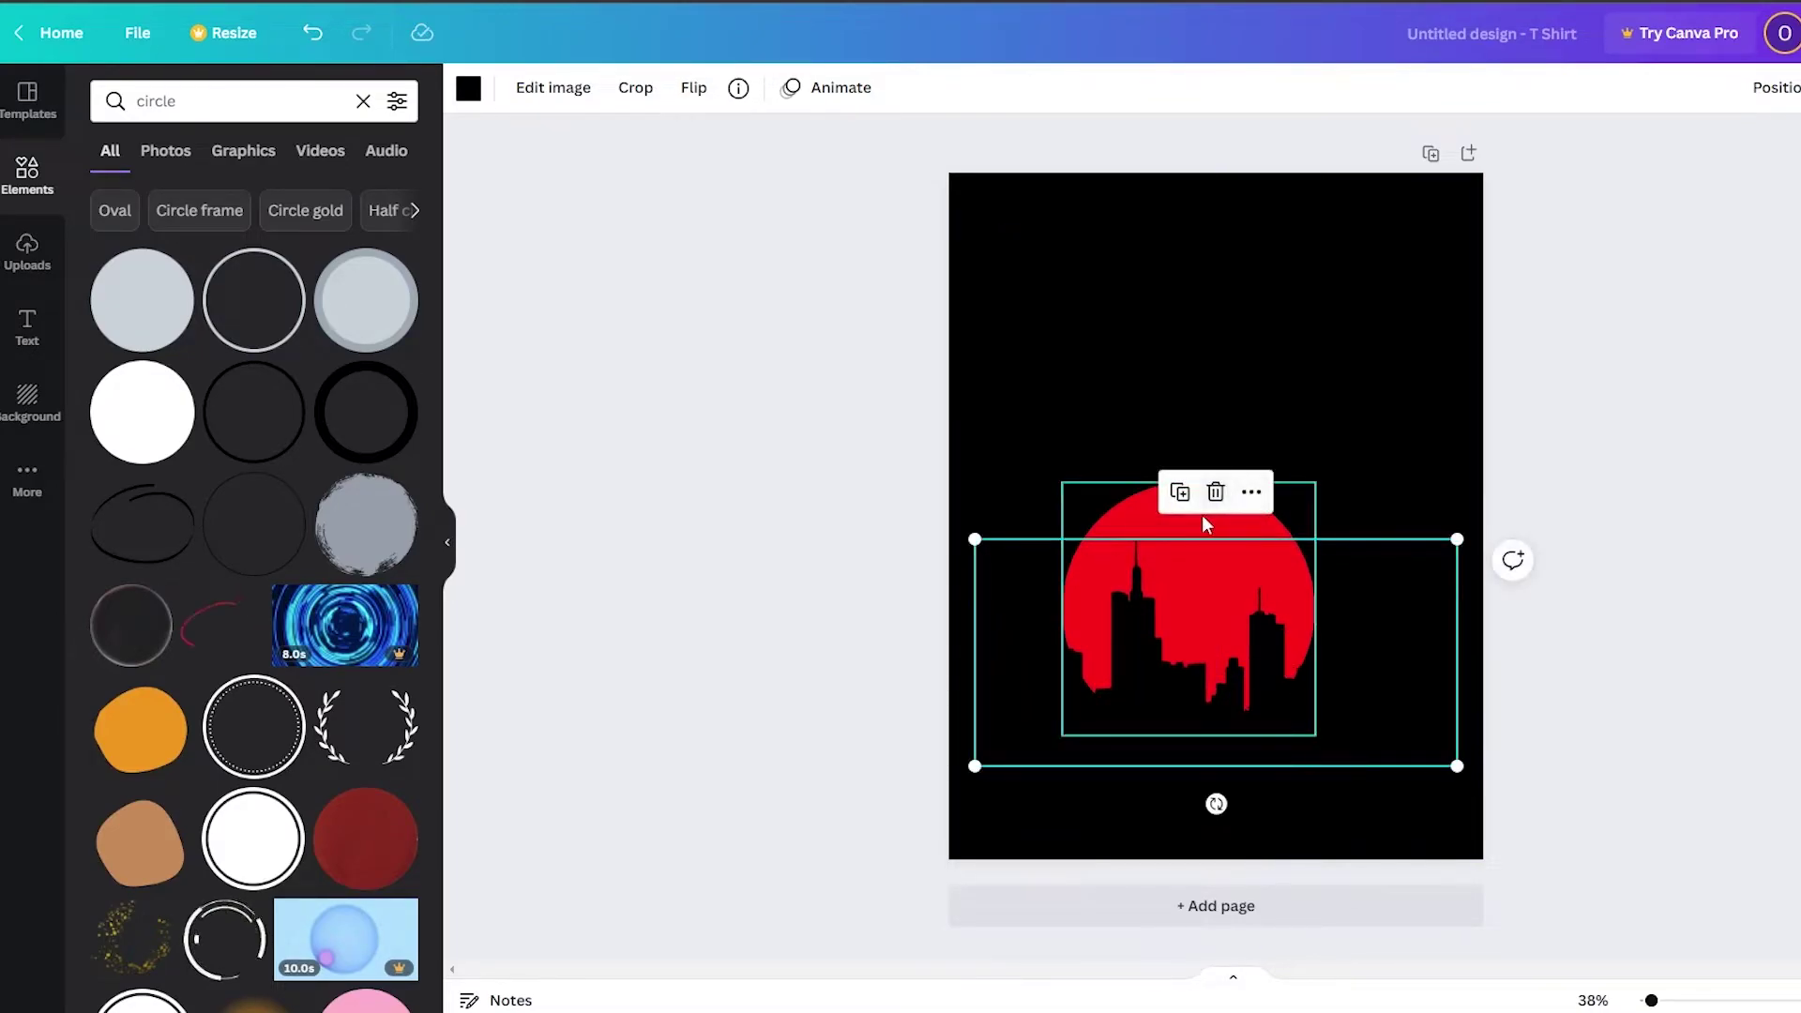
{"action": "left_click_drag", "start_coordinate": [1151, 484], "coordinate": [1177, 413]}
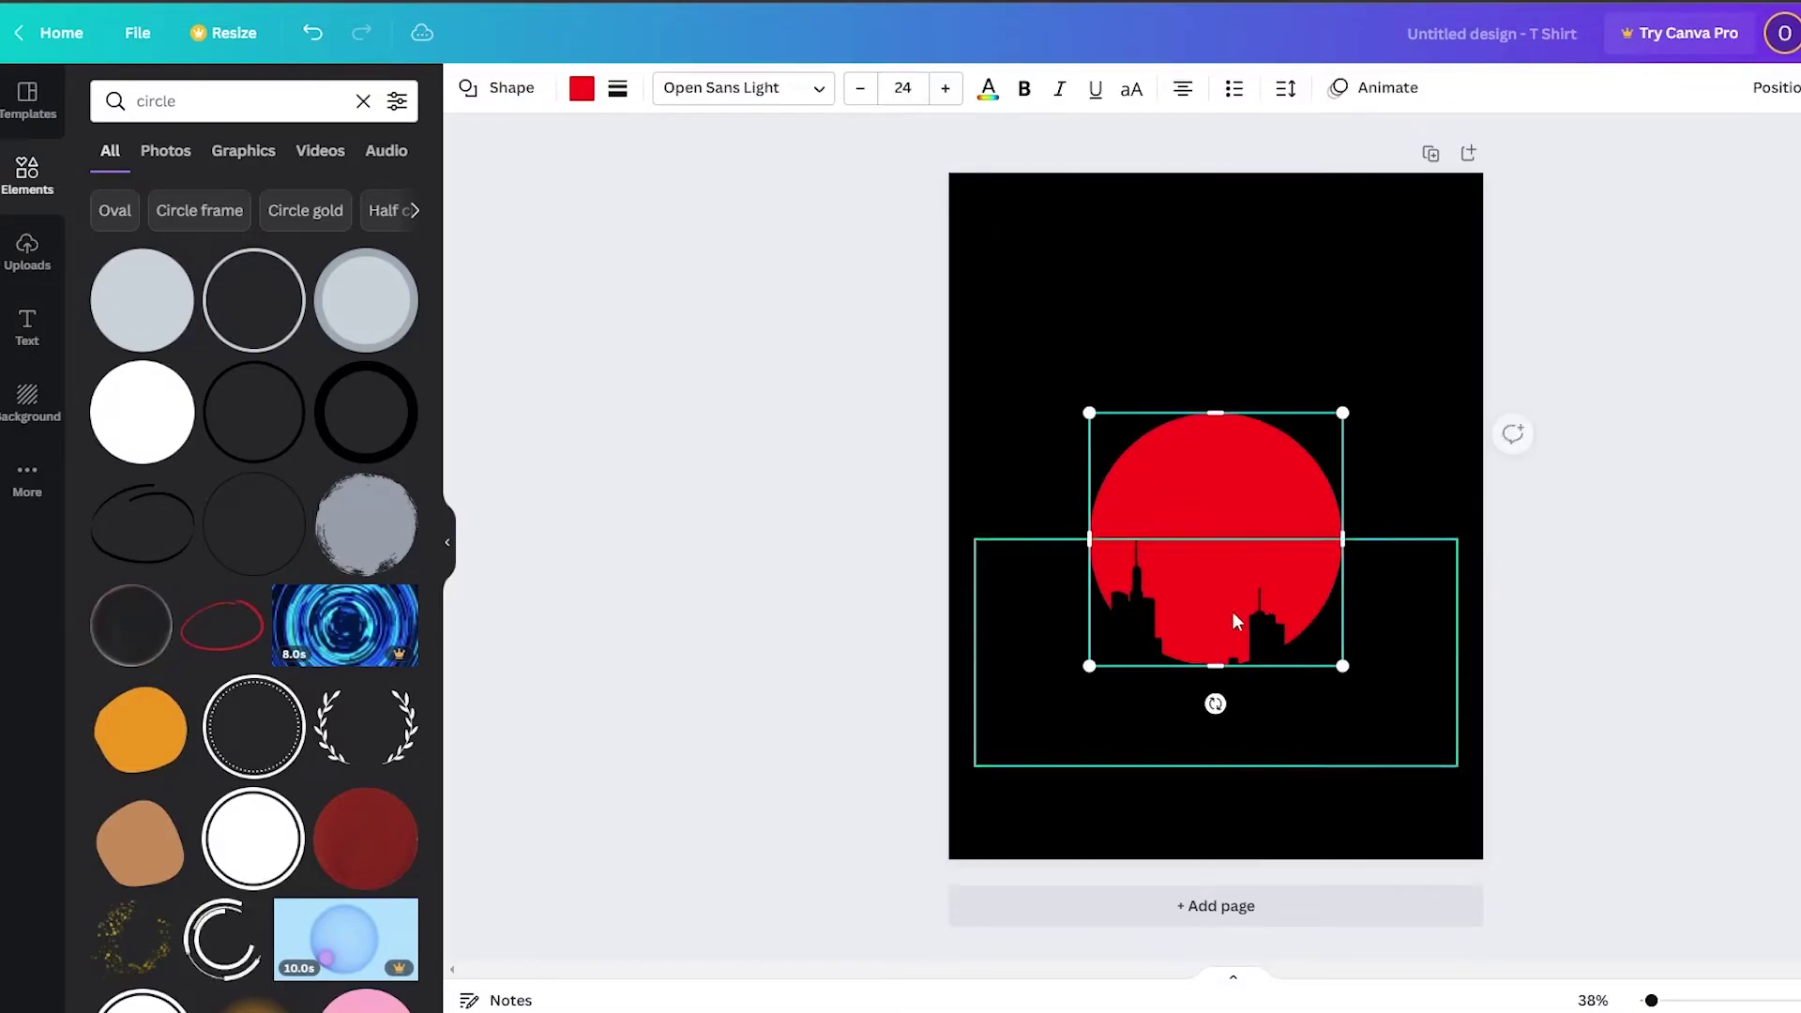
Move the skyline up and fine-tune its size and position so the buildings cut into the lower part of the red circle
{"action": "left_click", "coordinate": [1282, 713]}
{"action": "left_click_drag", "start_coordinate": [1282, 713], "coordinate": [1310, 630]}
{"action": "mouse_move", "coordinate": [1421, 690]}
{"action": "left_mouse_down"}
{"action": "mouse_move", "coordinate": [1362, 675]}
{"action": "mouse_move", "coordinate": [1403, 675]}
{"action": "left_mouse_up"}
{"action": "mouse_move", "coordinate": [1311, 635]}
{"action": "left_mouse_down"}
{"action": "mouse_move", "coordinate": [1330, 647]}
{"action": "mouse_move", "coordinate": [1323, 633]}
{"action": "left_mouse_up"}
{"action": "left_click", "coordinate": [1564, 603]}
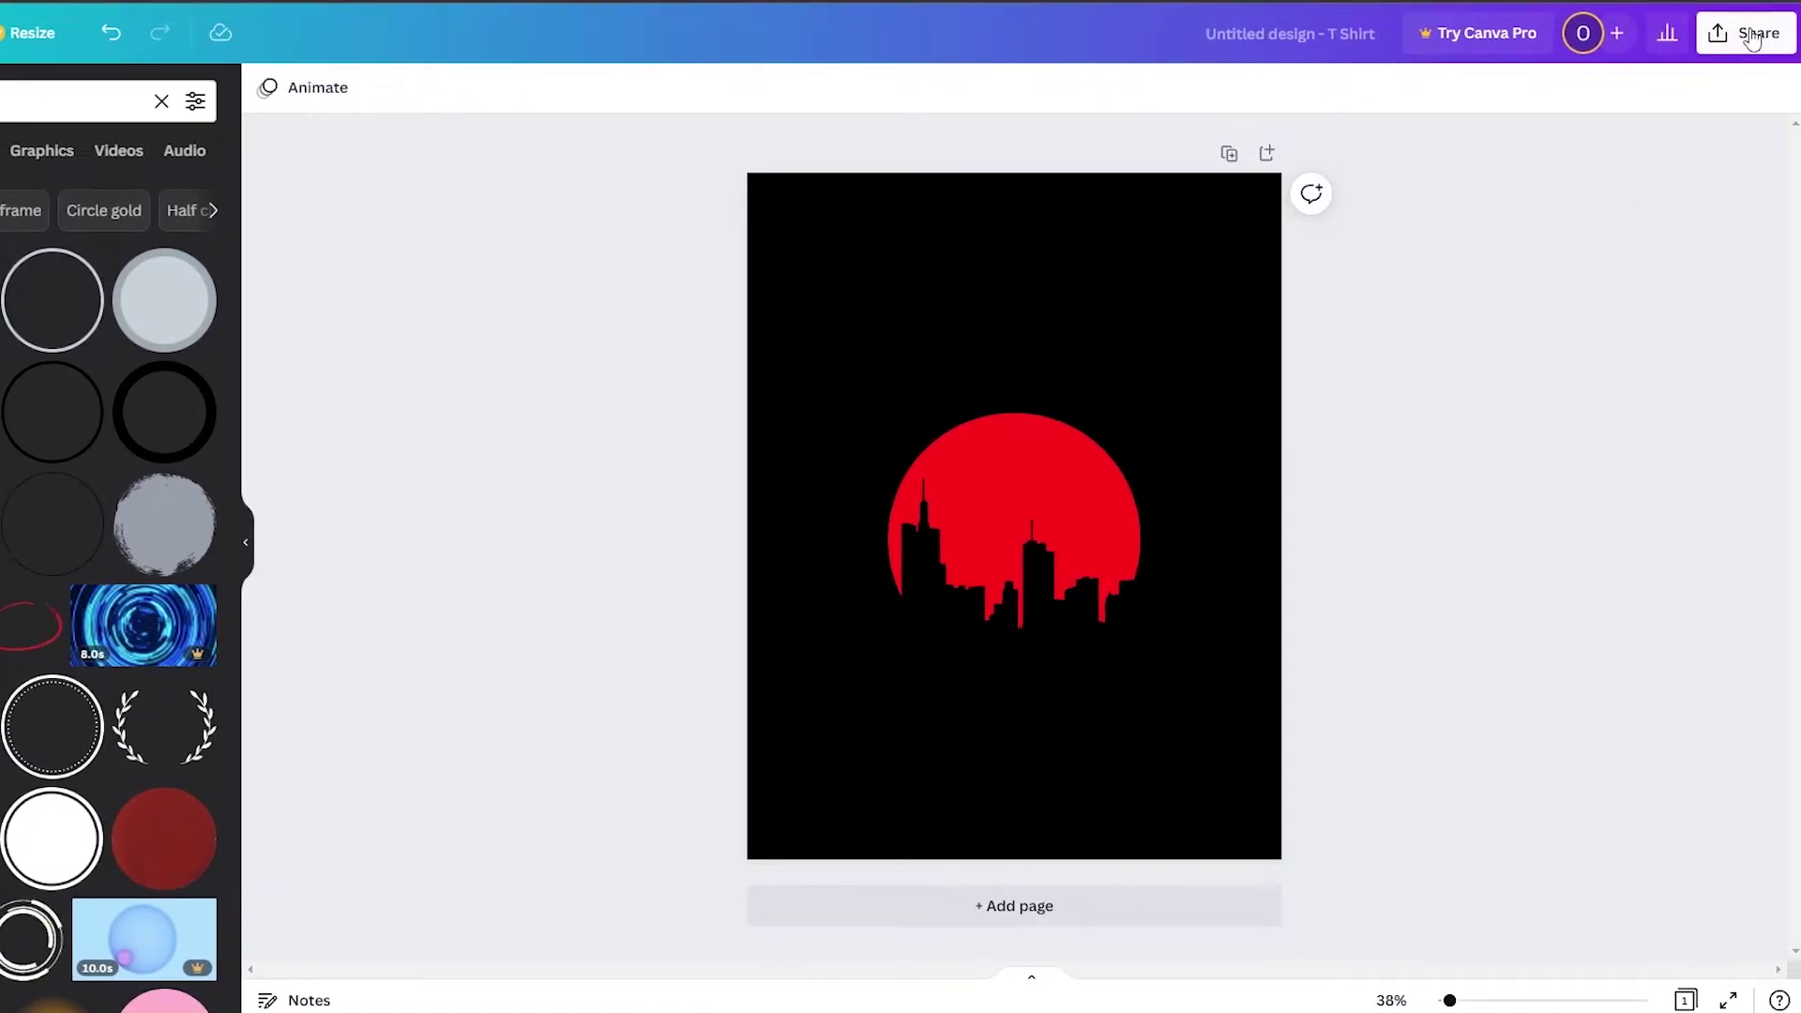
Open the download options for the finished skyline design
{"action": "left_click", "coordinate": [1750, 35]}
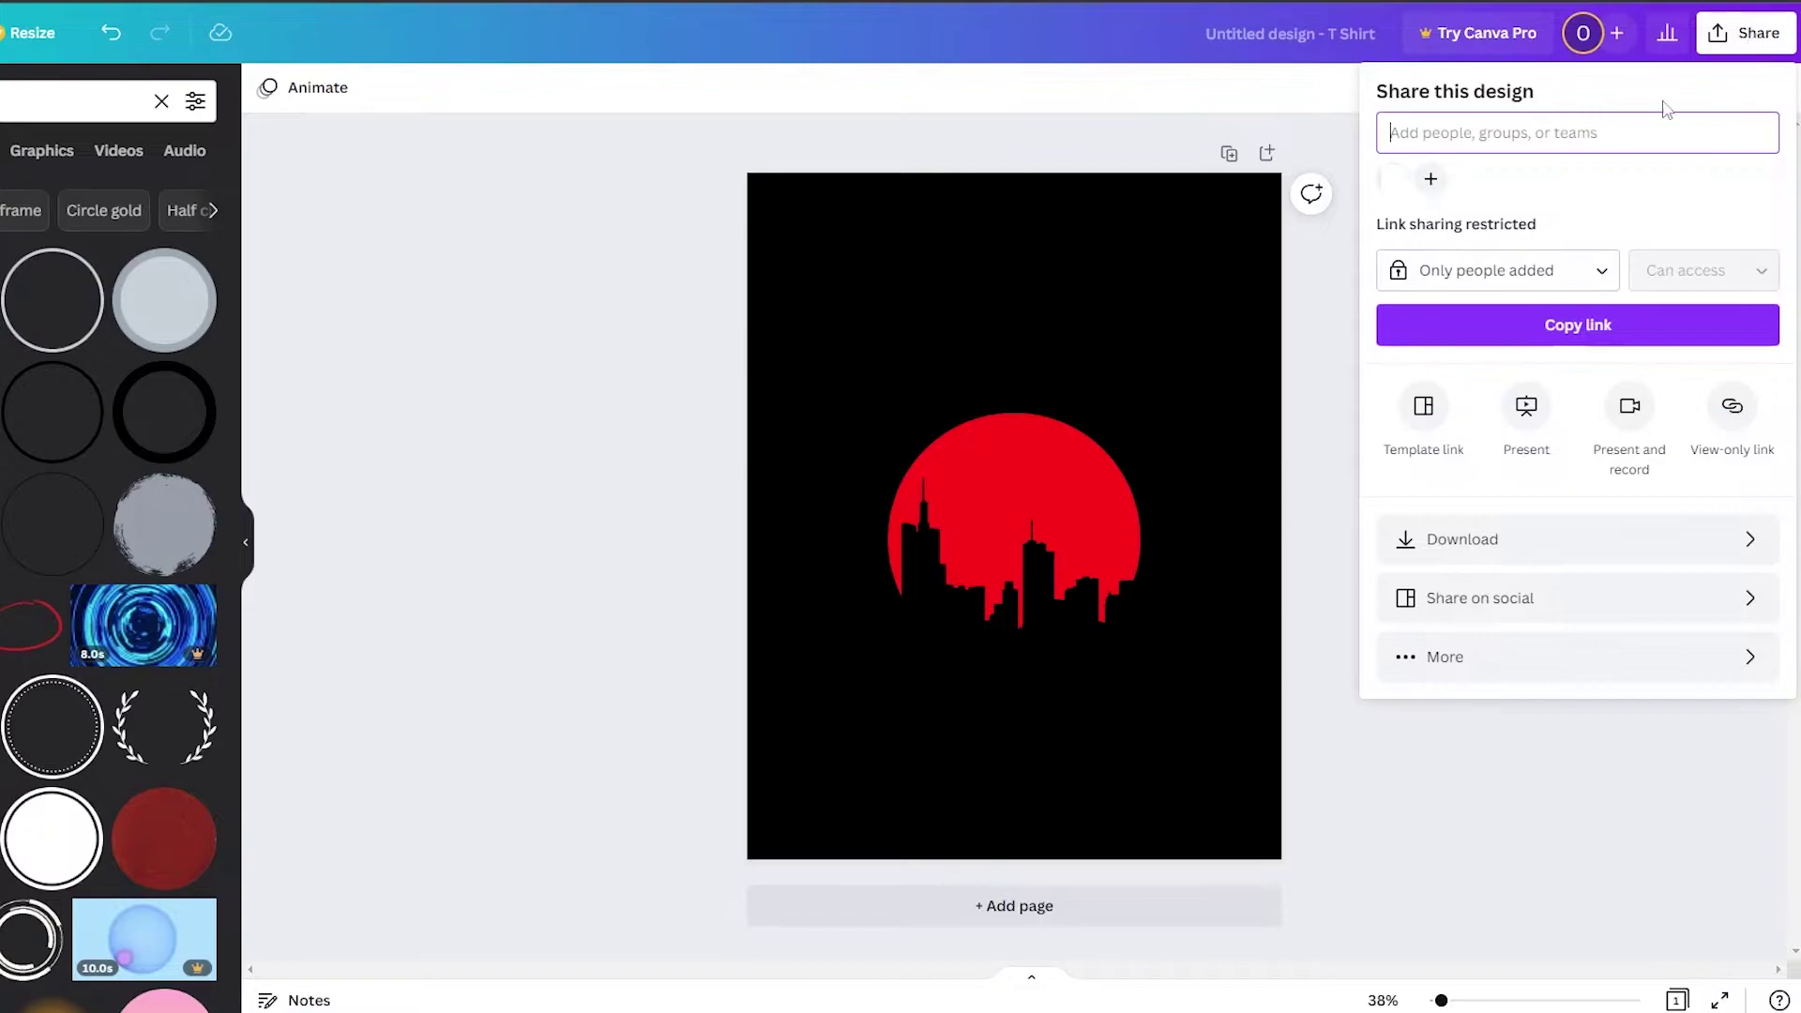
{"action": "left_click", "coordinate": [1454, 559]}
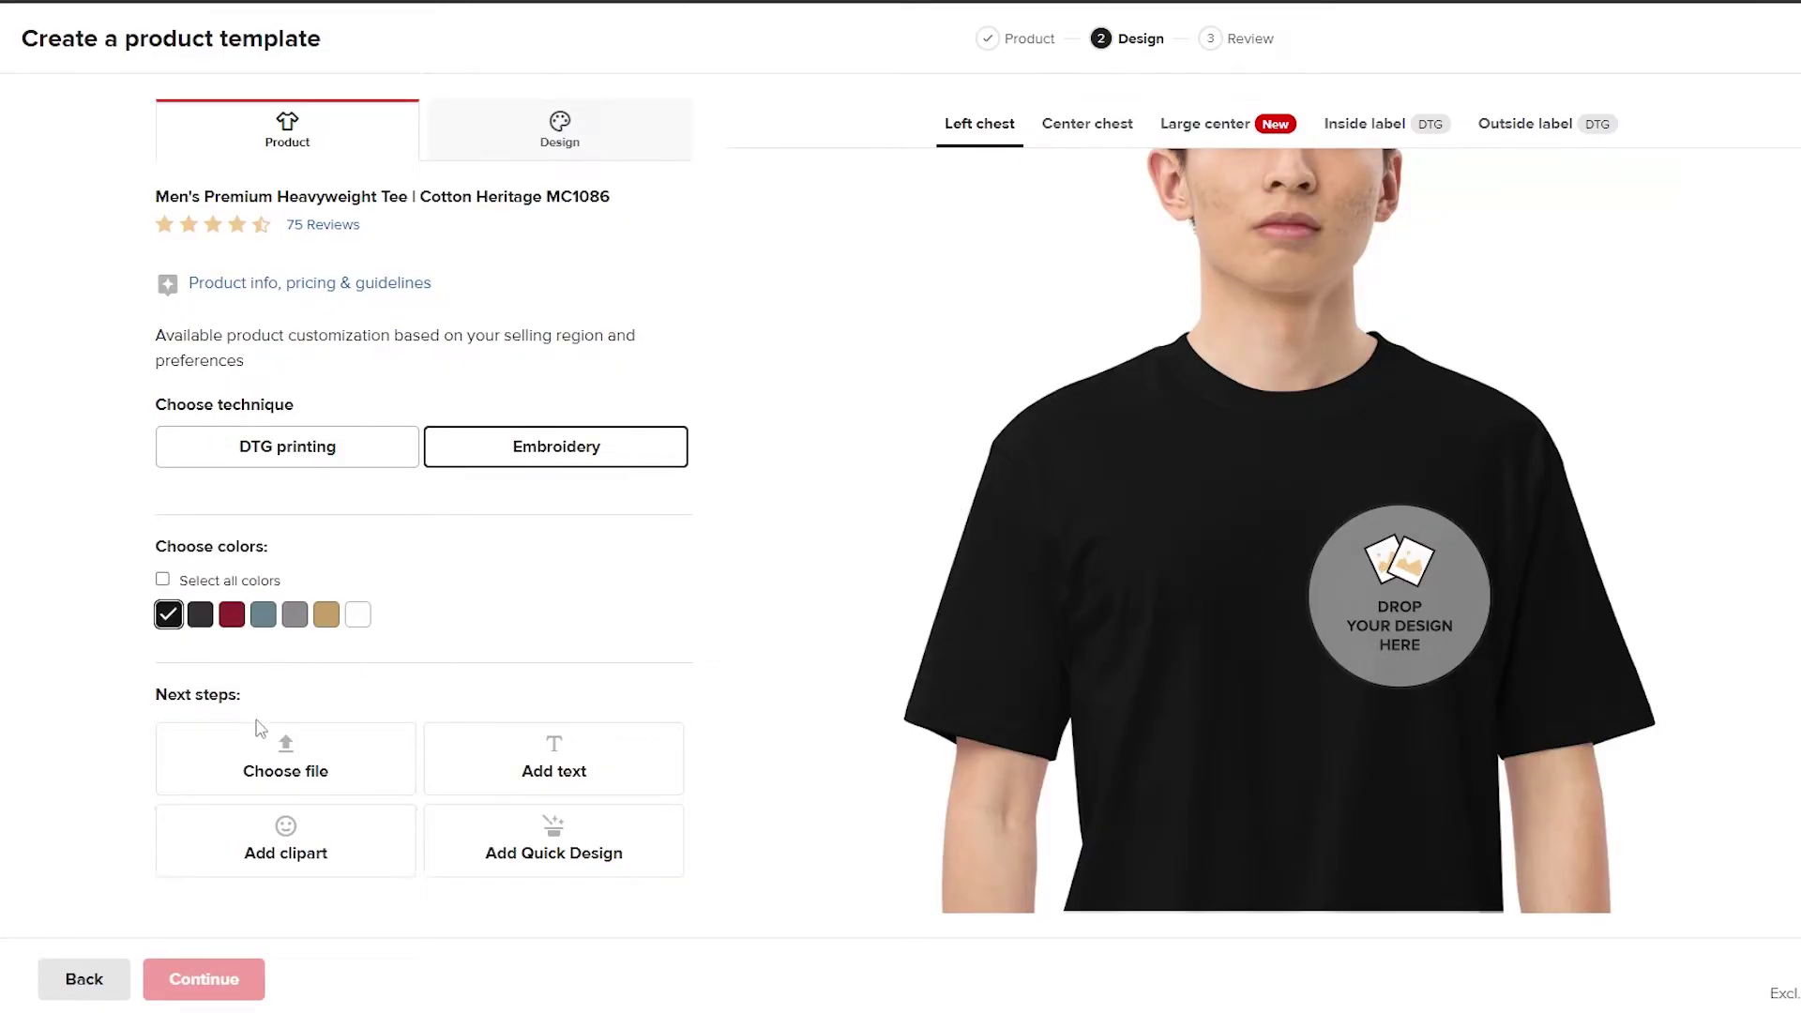
Switch to Printful, start choosing a design file for the embroidered tee, and review and accept the embroidery file requirements
{"action": "left_click", "coordinate": [379, 729]}
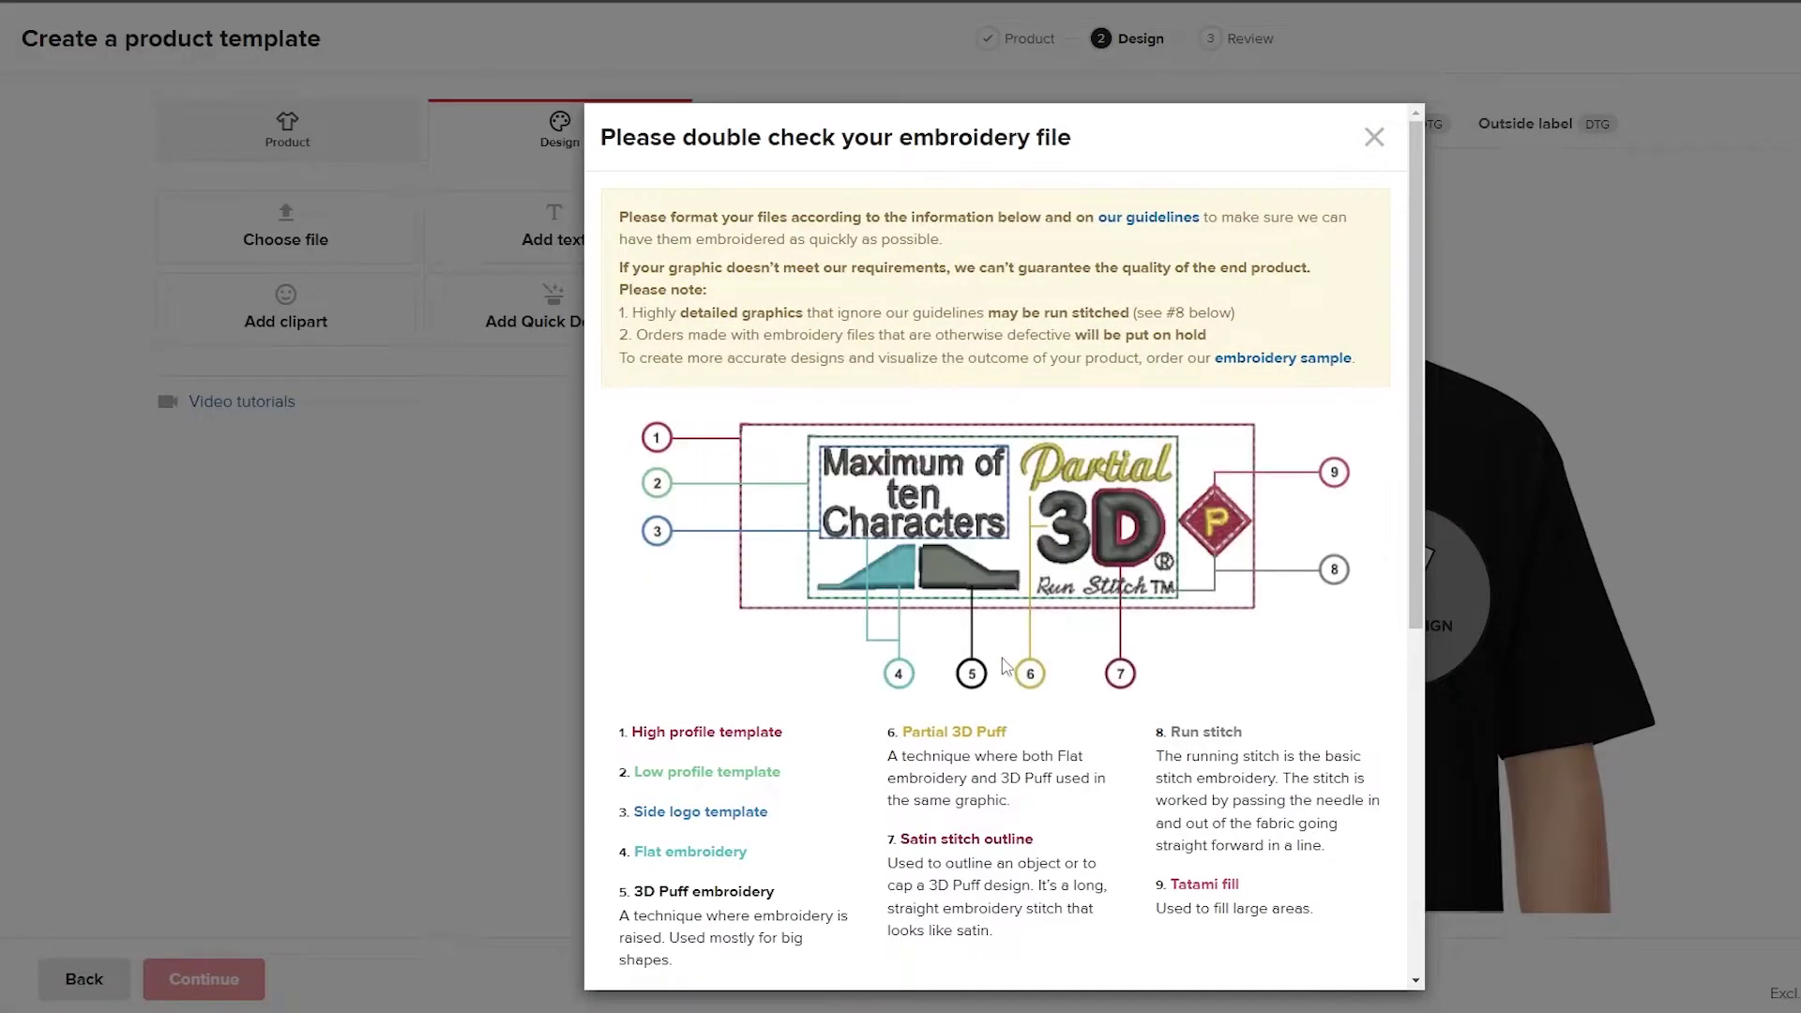
{"action": "scroll", "coordinate": [1067, 589], "scroll_direction": "down", "scroll_amount": 5}
{"action": "scroll", "coordinate": [769, 432], "scroll_direction": "up", "scroll_amount": 2}
{"action": "scroll", "coordinate": [760, 493], "scroll_direction": "up", "scroll_amount": 3}
{"action": "scroll", "coordinate": [1077, 536], "scroll_direction": "down", "scroll_amount": 6}
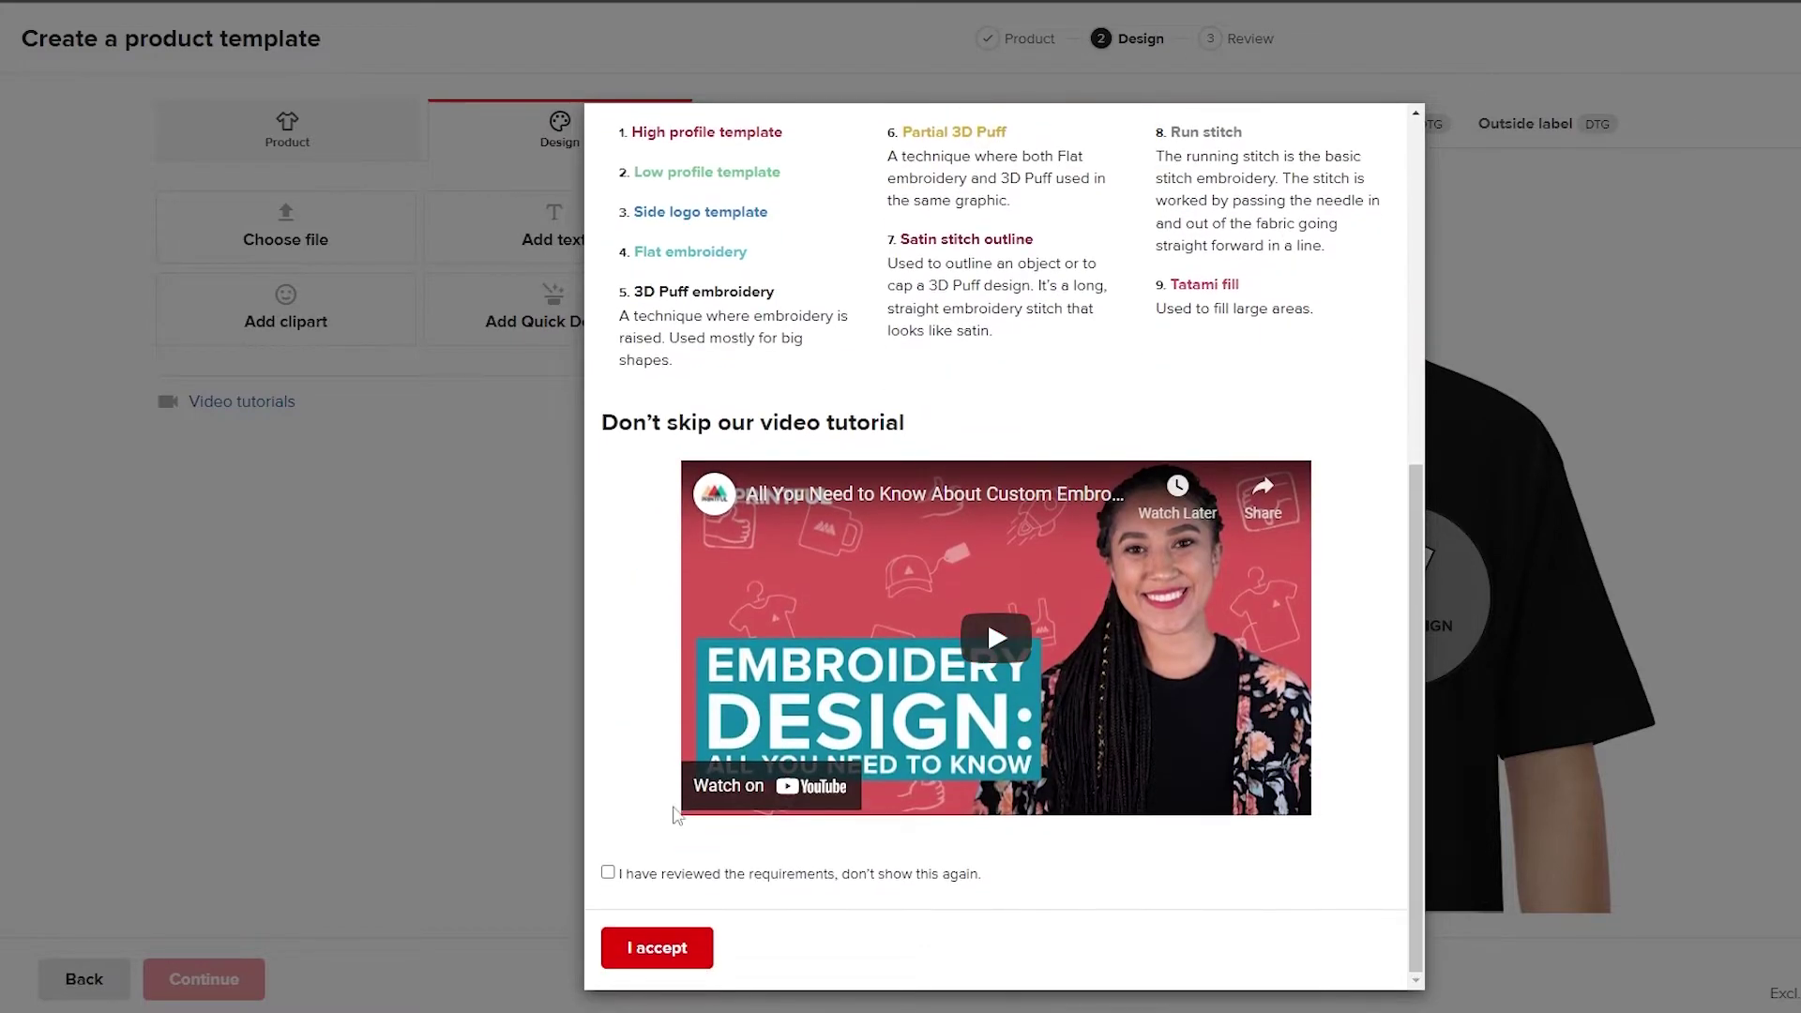
{"action": "left_click", "coordinate": [658, 949]}
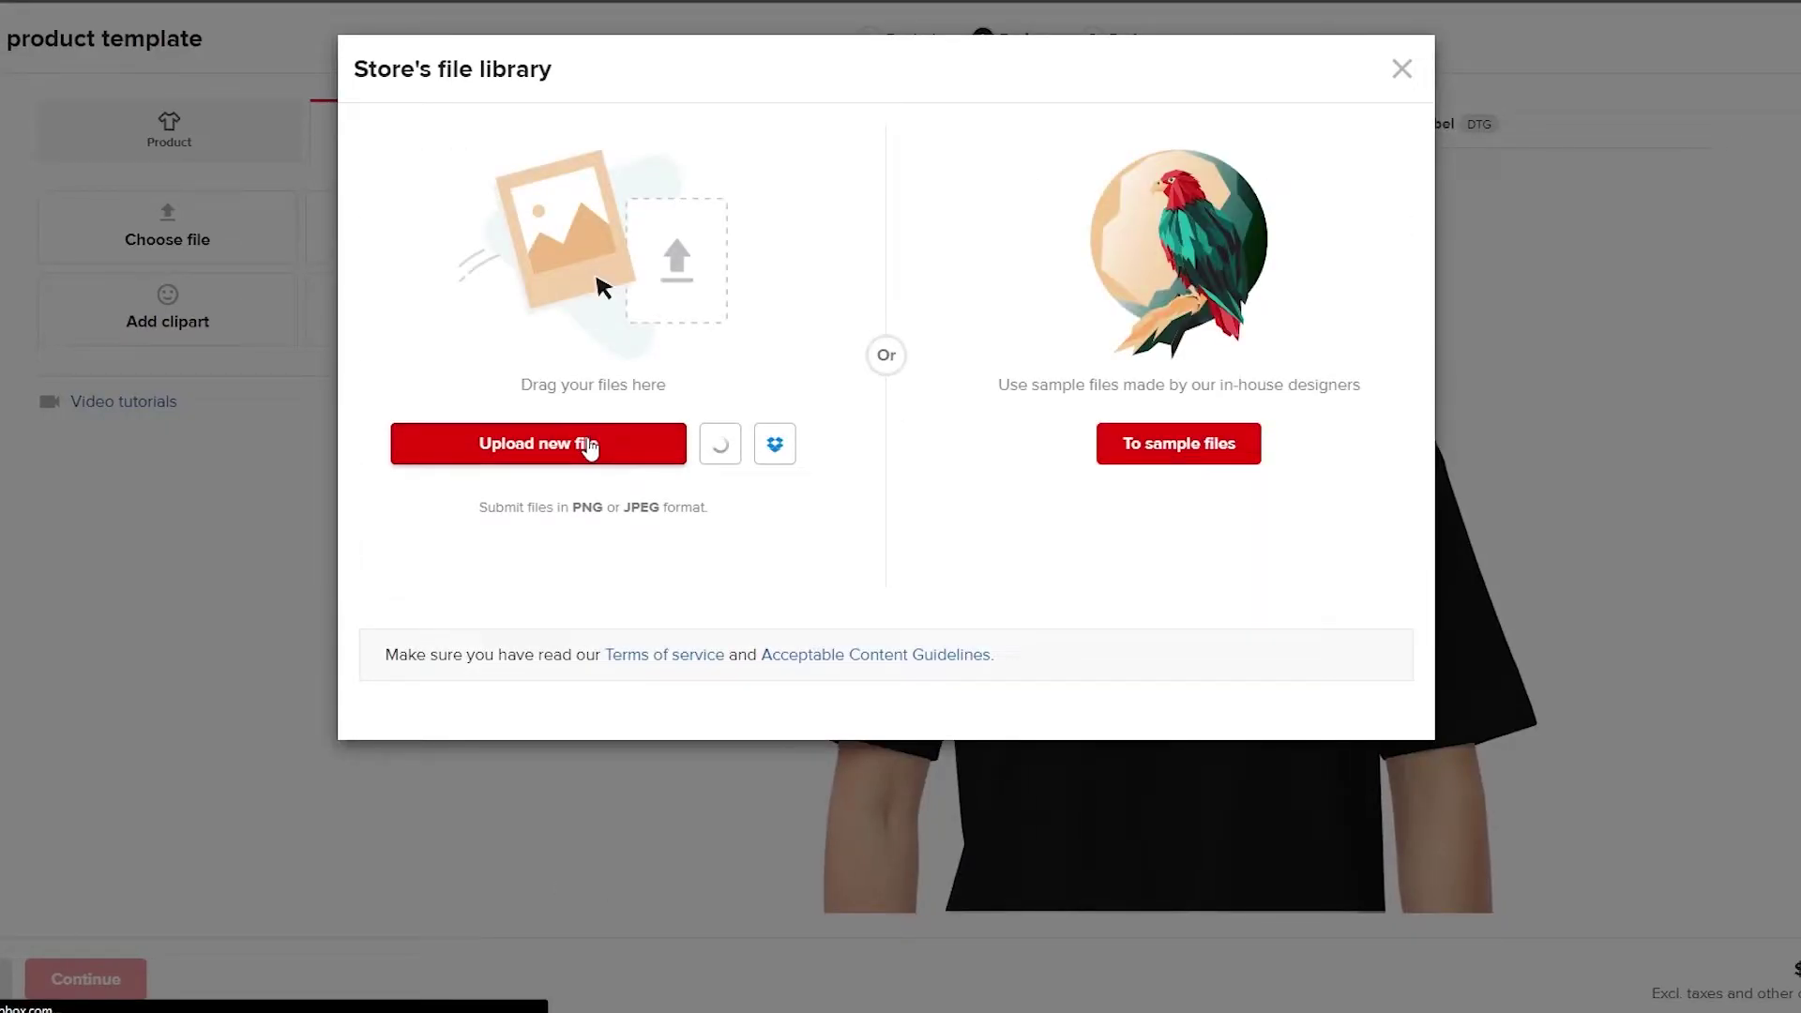
Upload logo.png from the Logo folder in Downloads to the file library and try to place it on the tee's left chest
{"action": "left_click", "coordinate": [591, 446]}
{"action": "left_click", "coordinate": [599, 522]}
{"action": "left_click", "coordinate": [646, 588]}
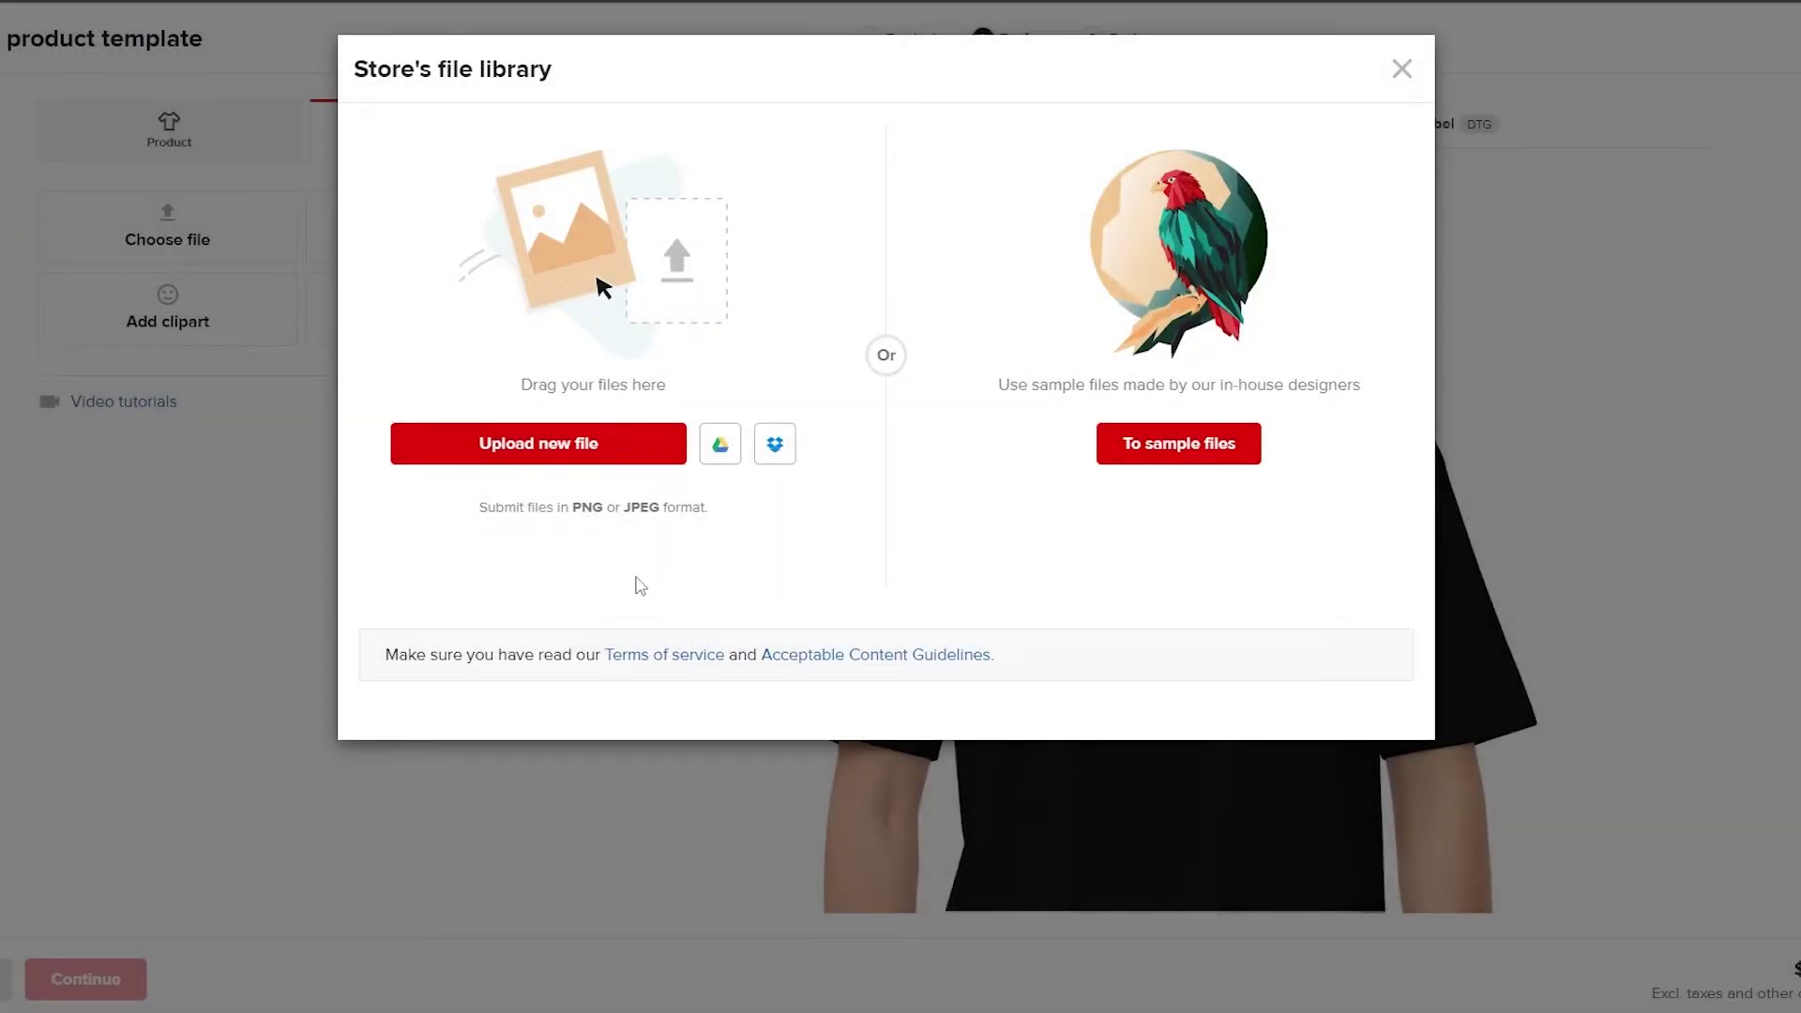
{"action": "double_click", "coordinate": [972, 302]}
{"action": "left_click", "coordinate": [1067, 334]}
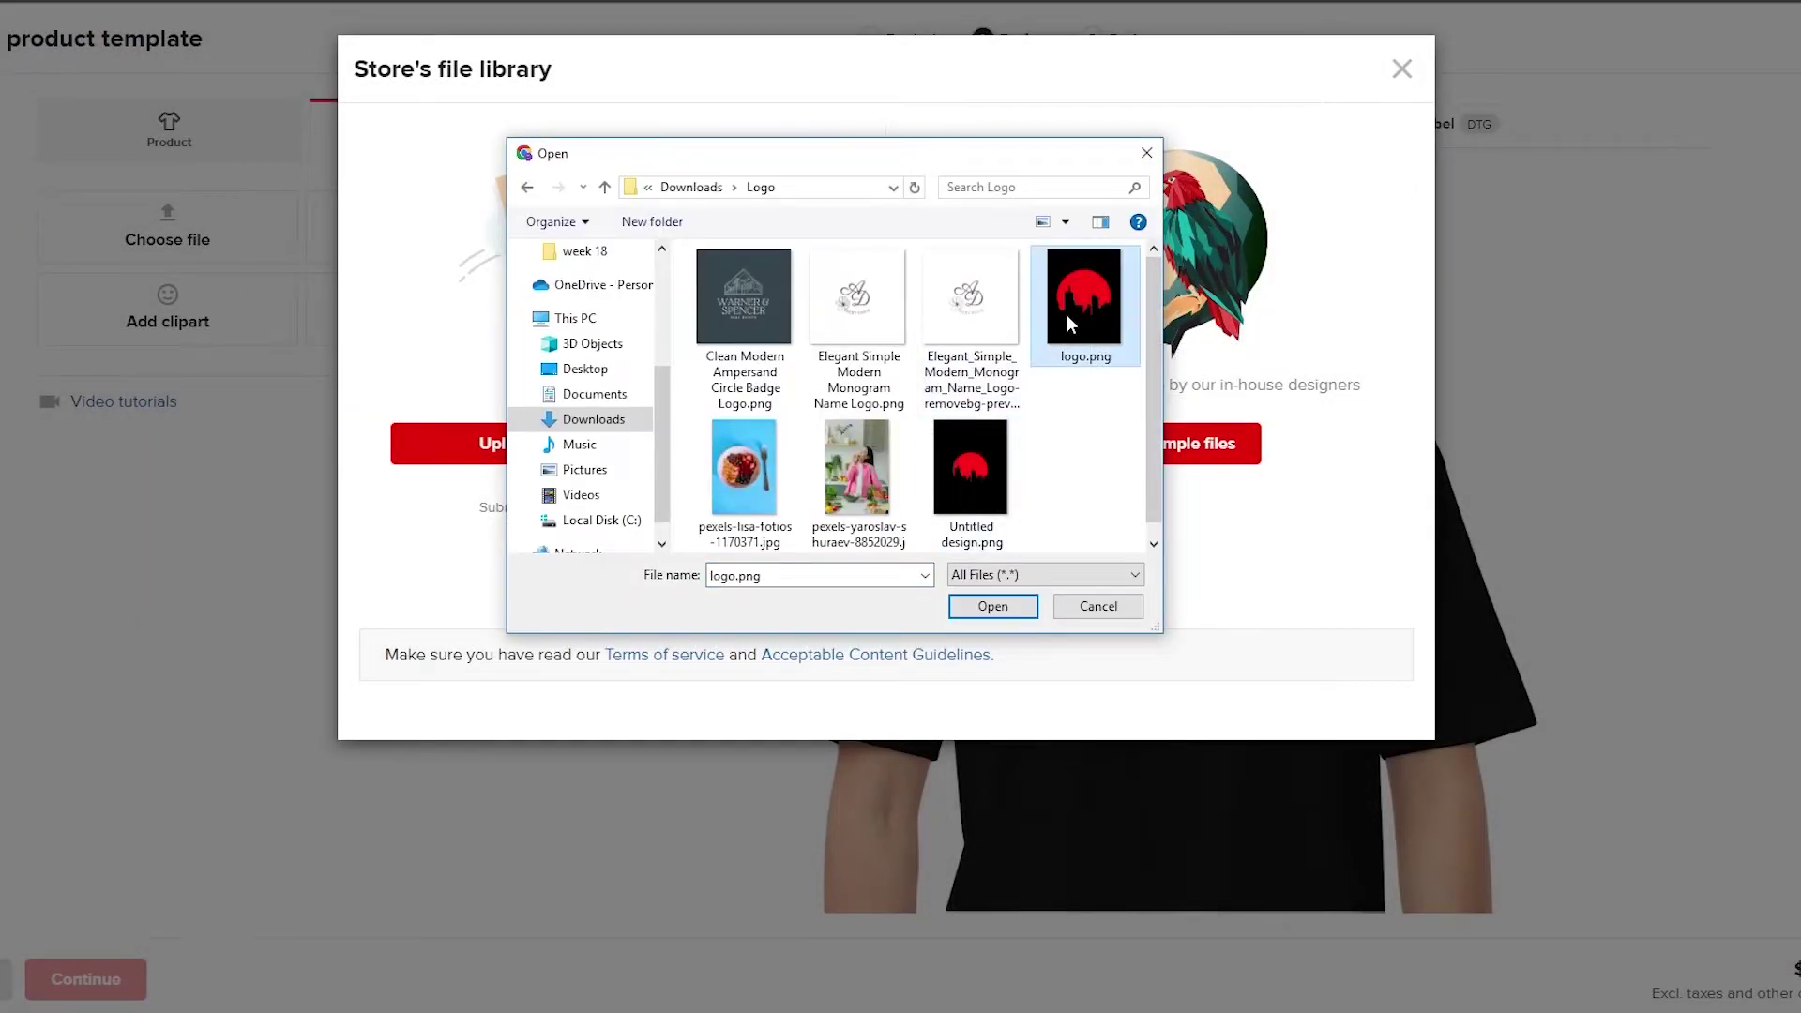
{"action": "left_click", "coordinate": [992, 607]}
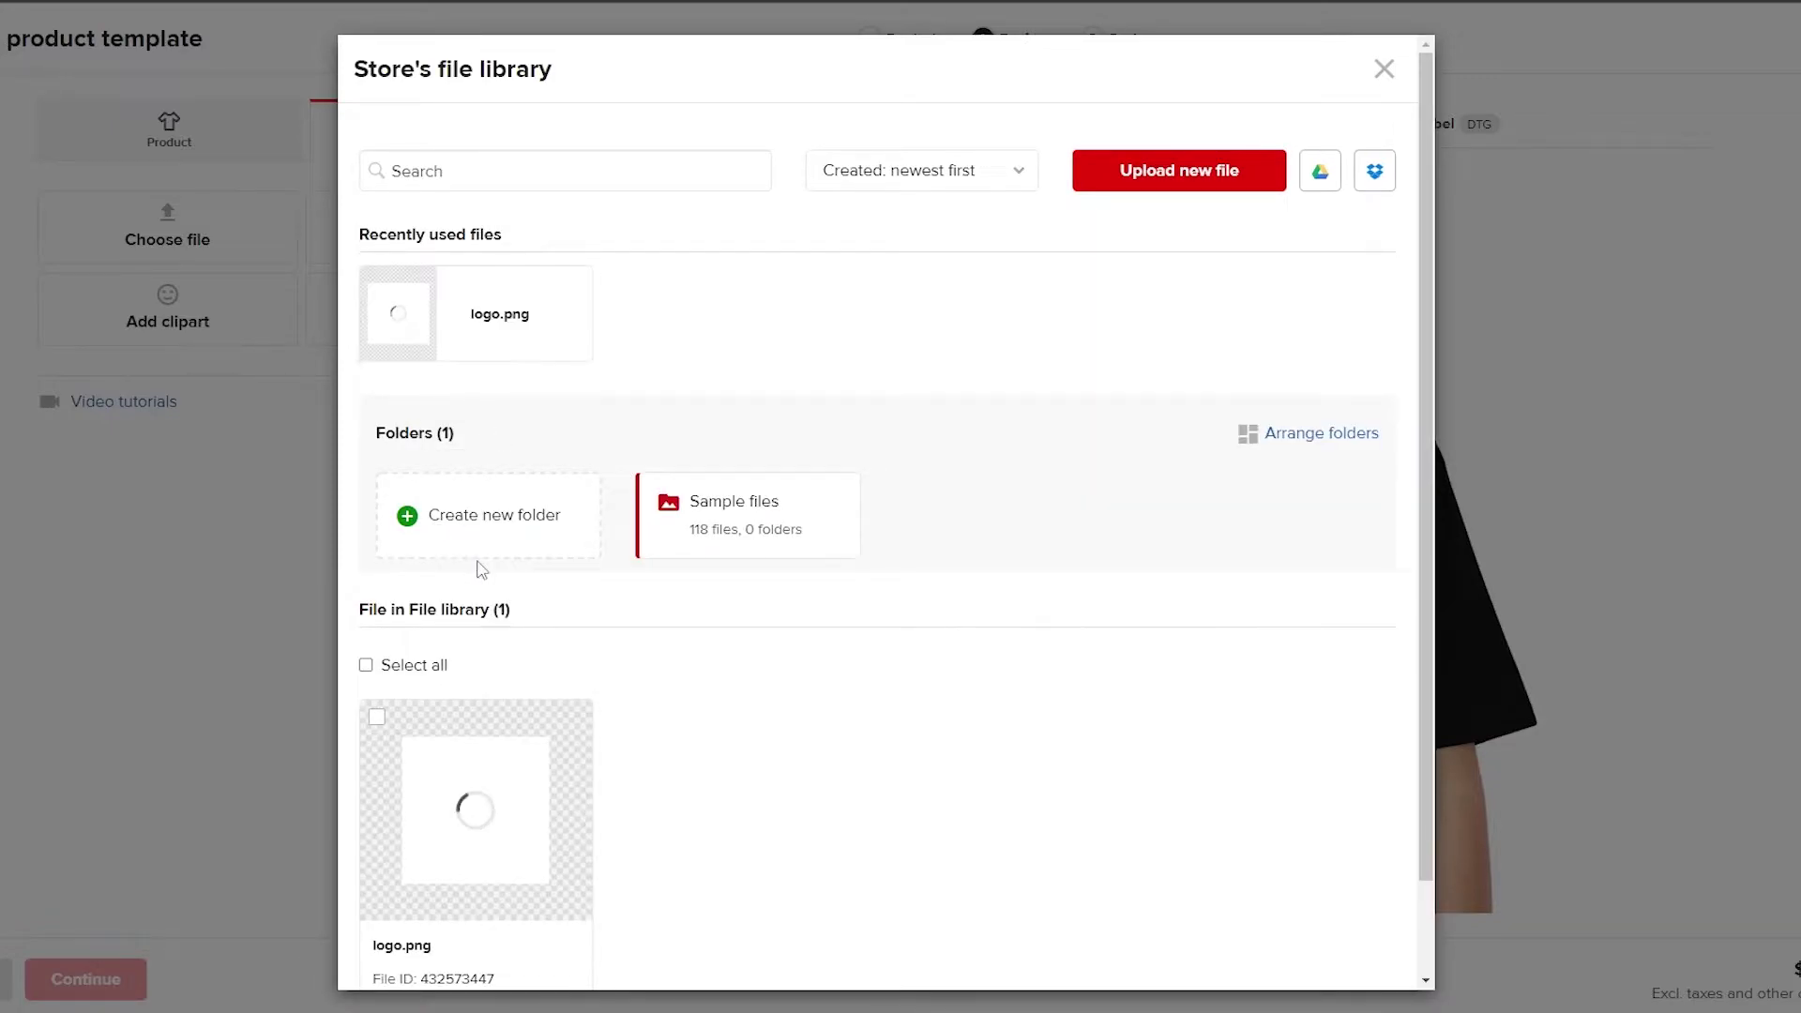
{"action": "left_click", "coordinate": [377, 719]}
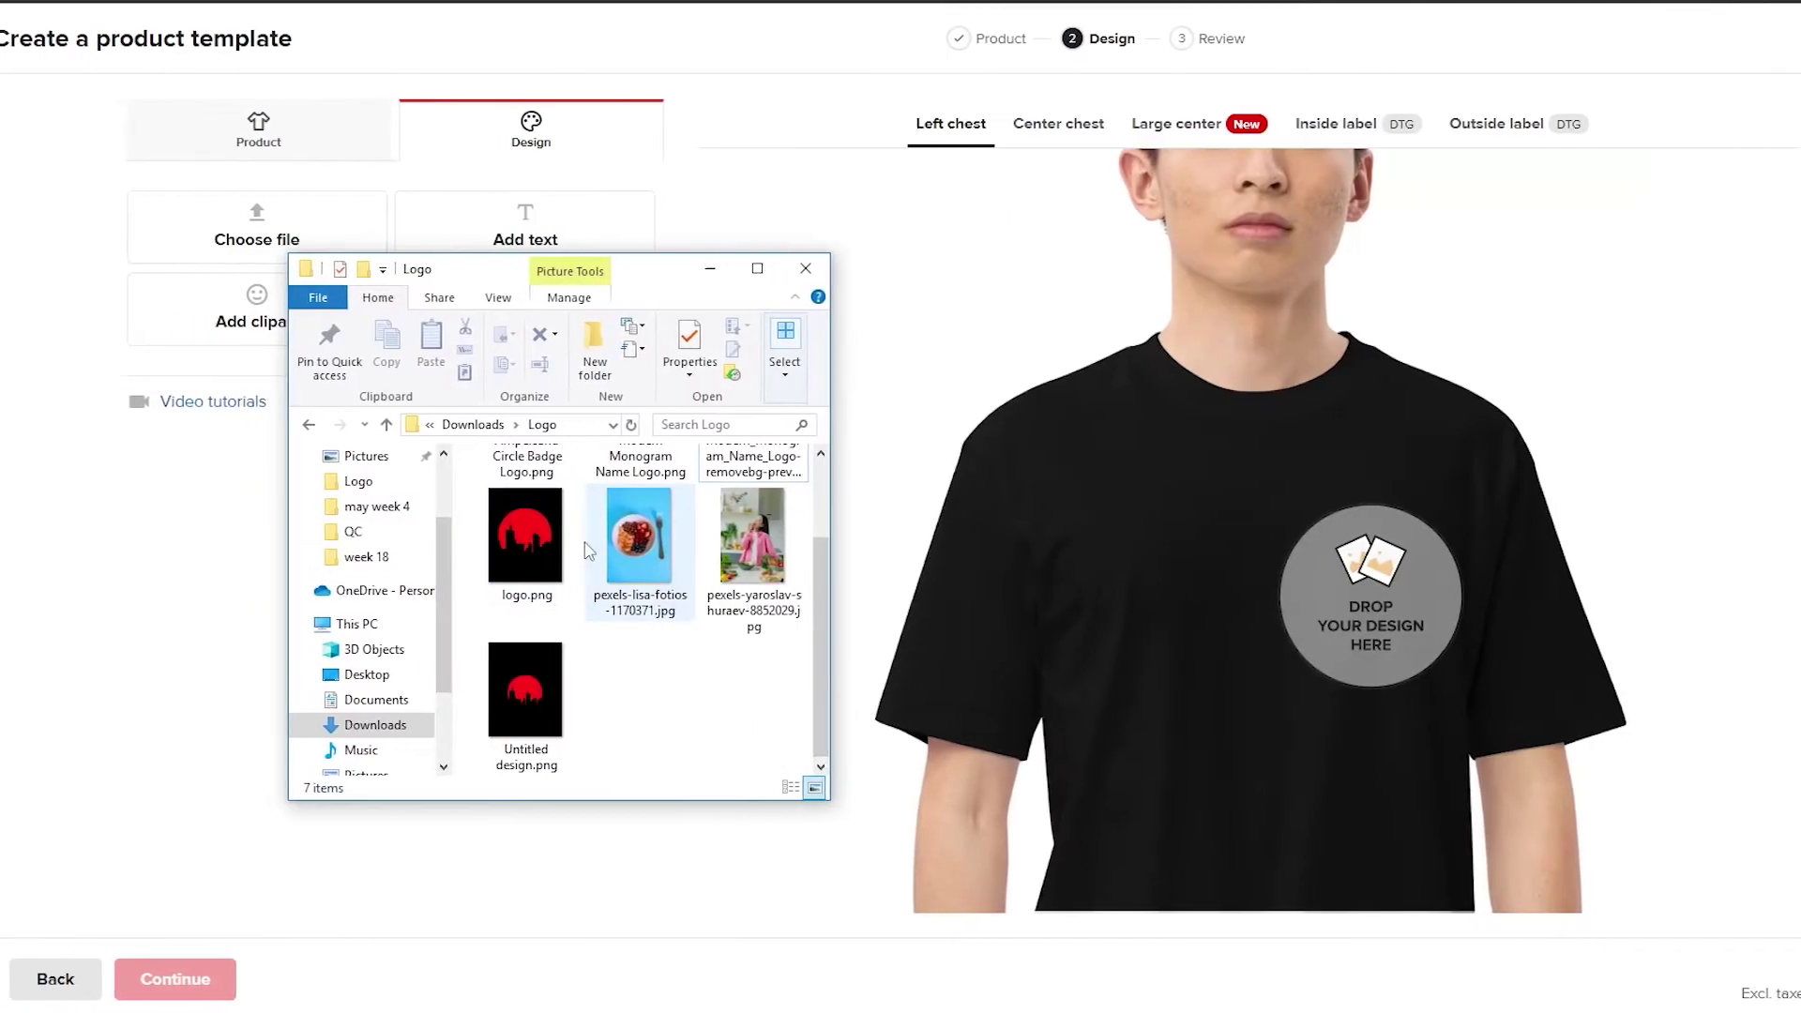
{"action": "left_click_drag", "start_coordinate": [571, 520], "coordinate": [1404, 669]}
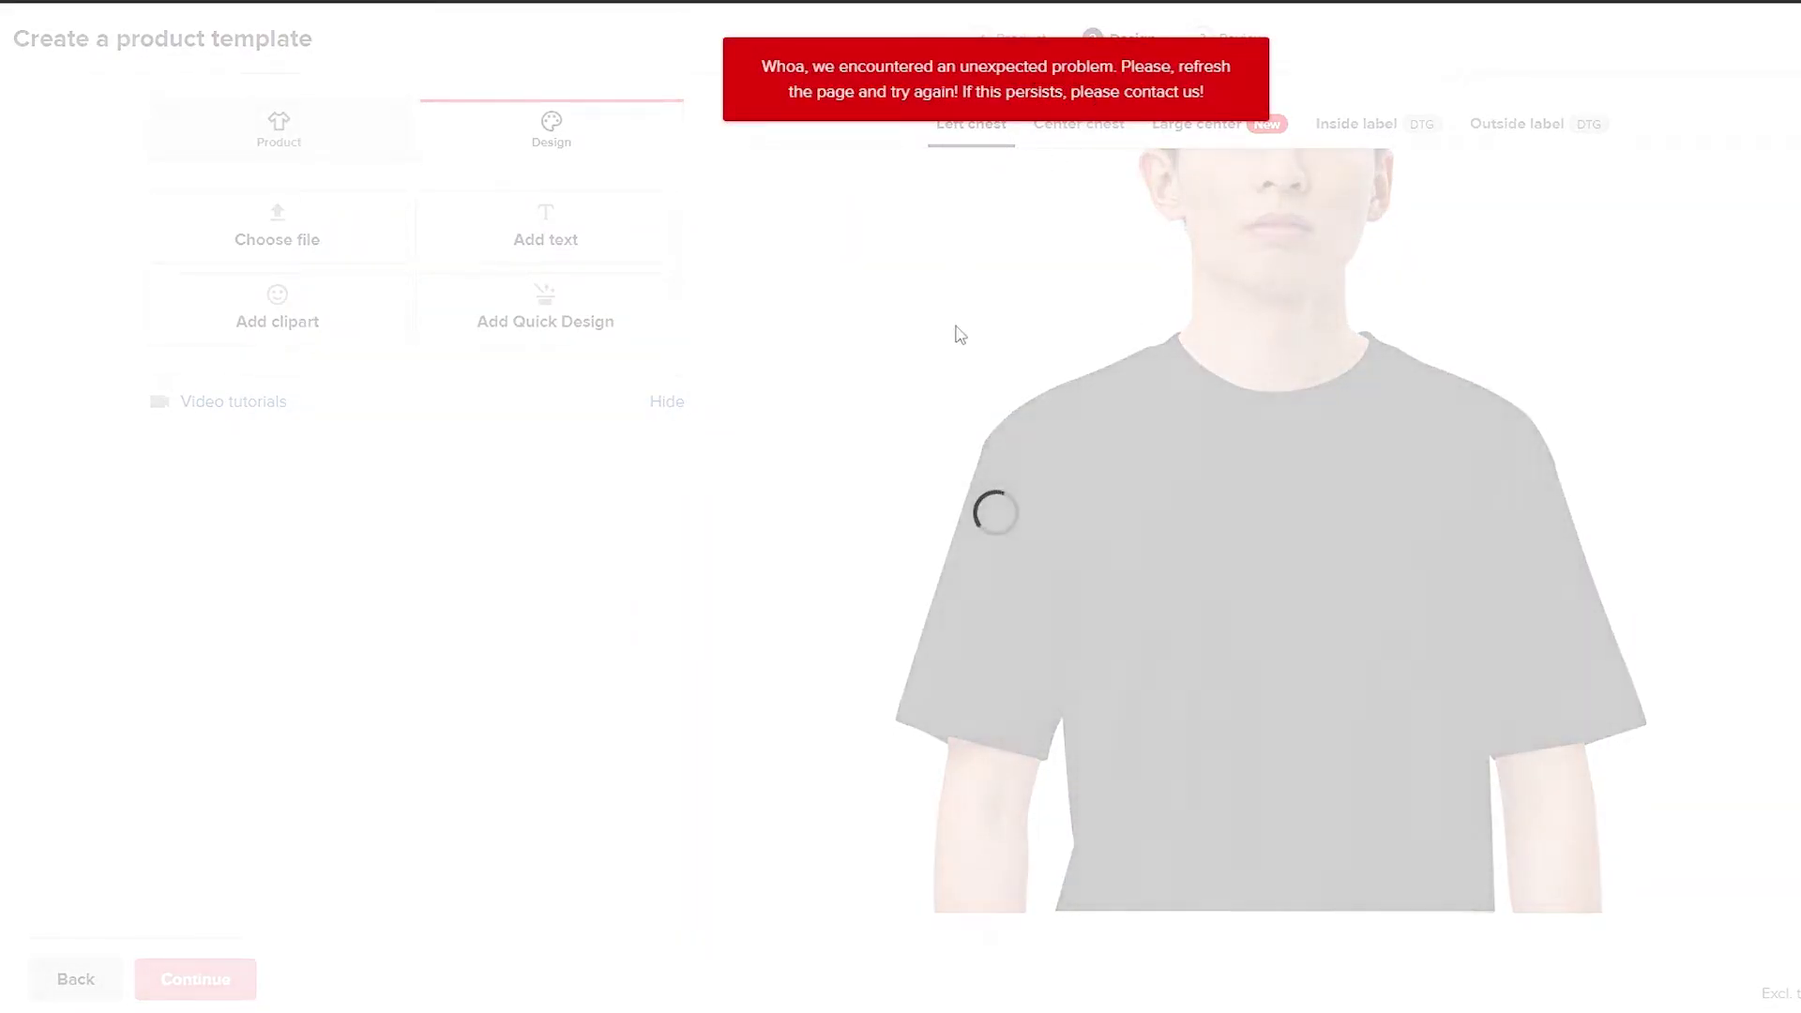
Reload the Printful page and restart the product template from the men's clothing category
{"action": "key", "text": "F5"}
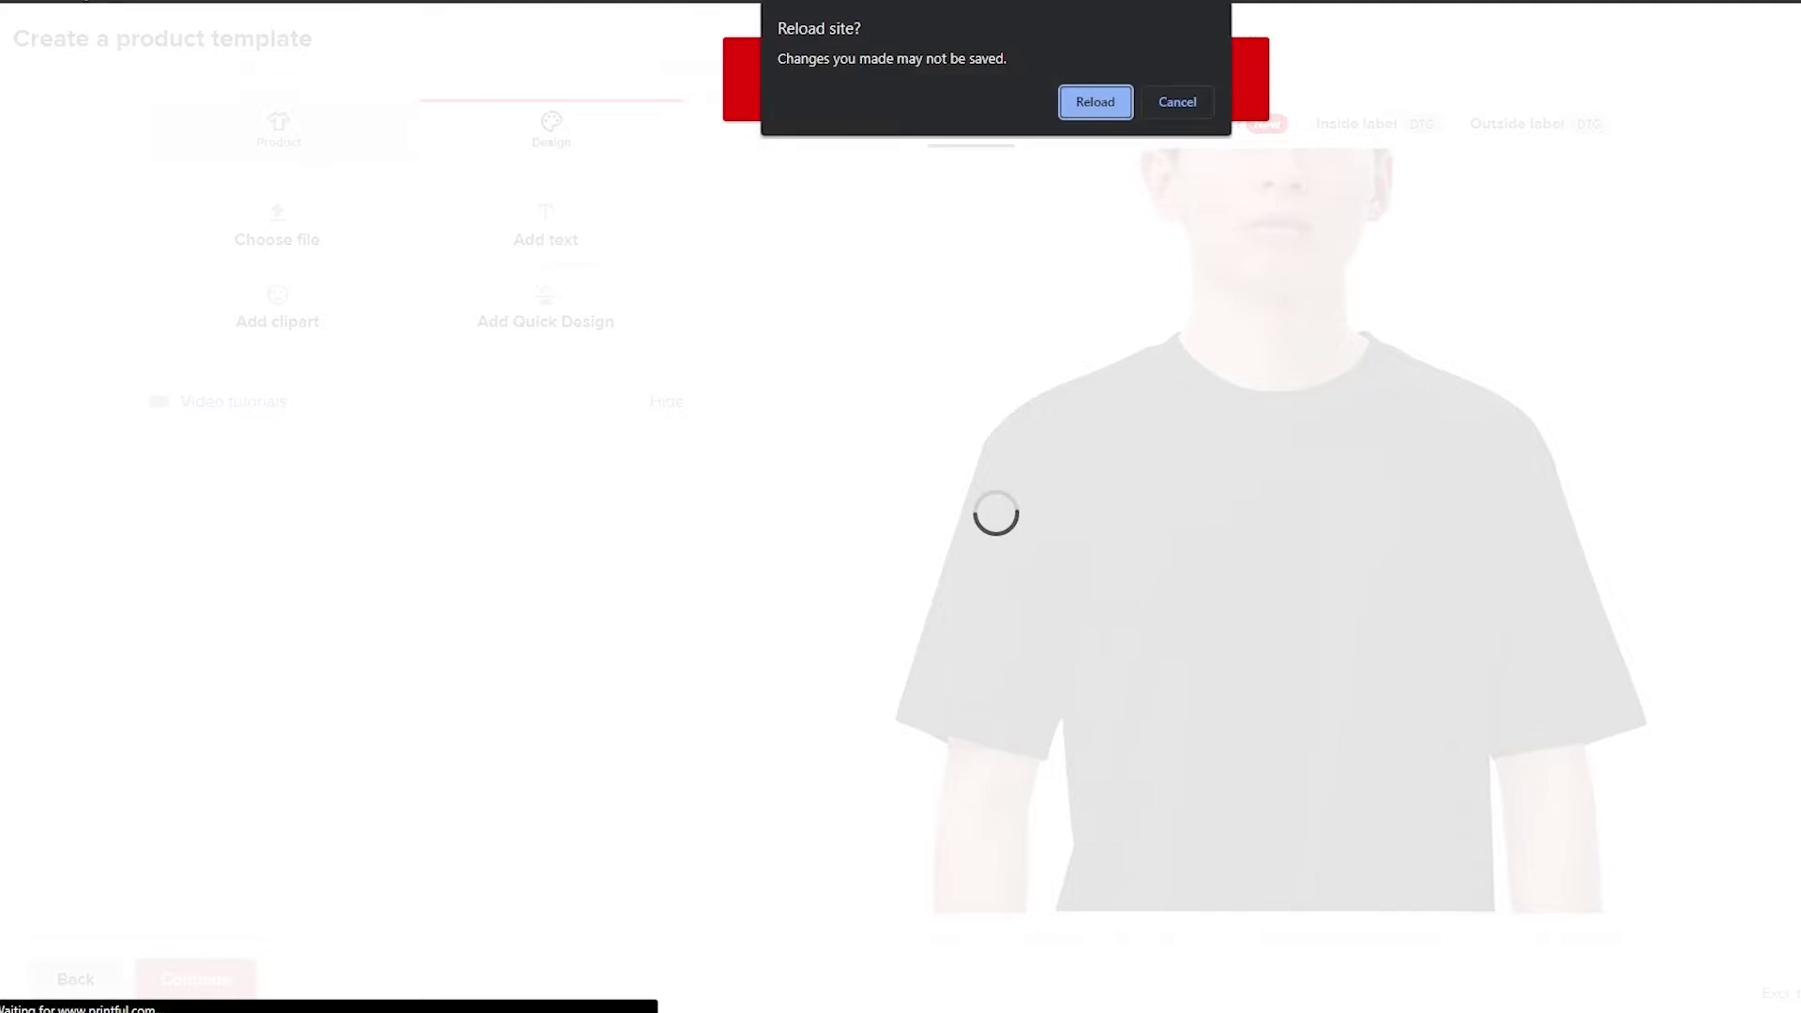
{"action": "left_click", "coordinate": [1080, 105]}
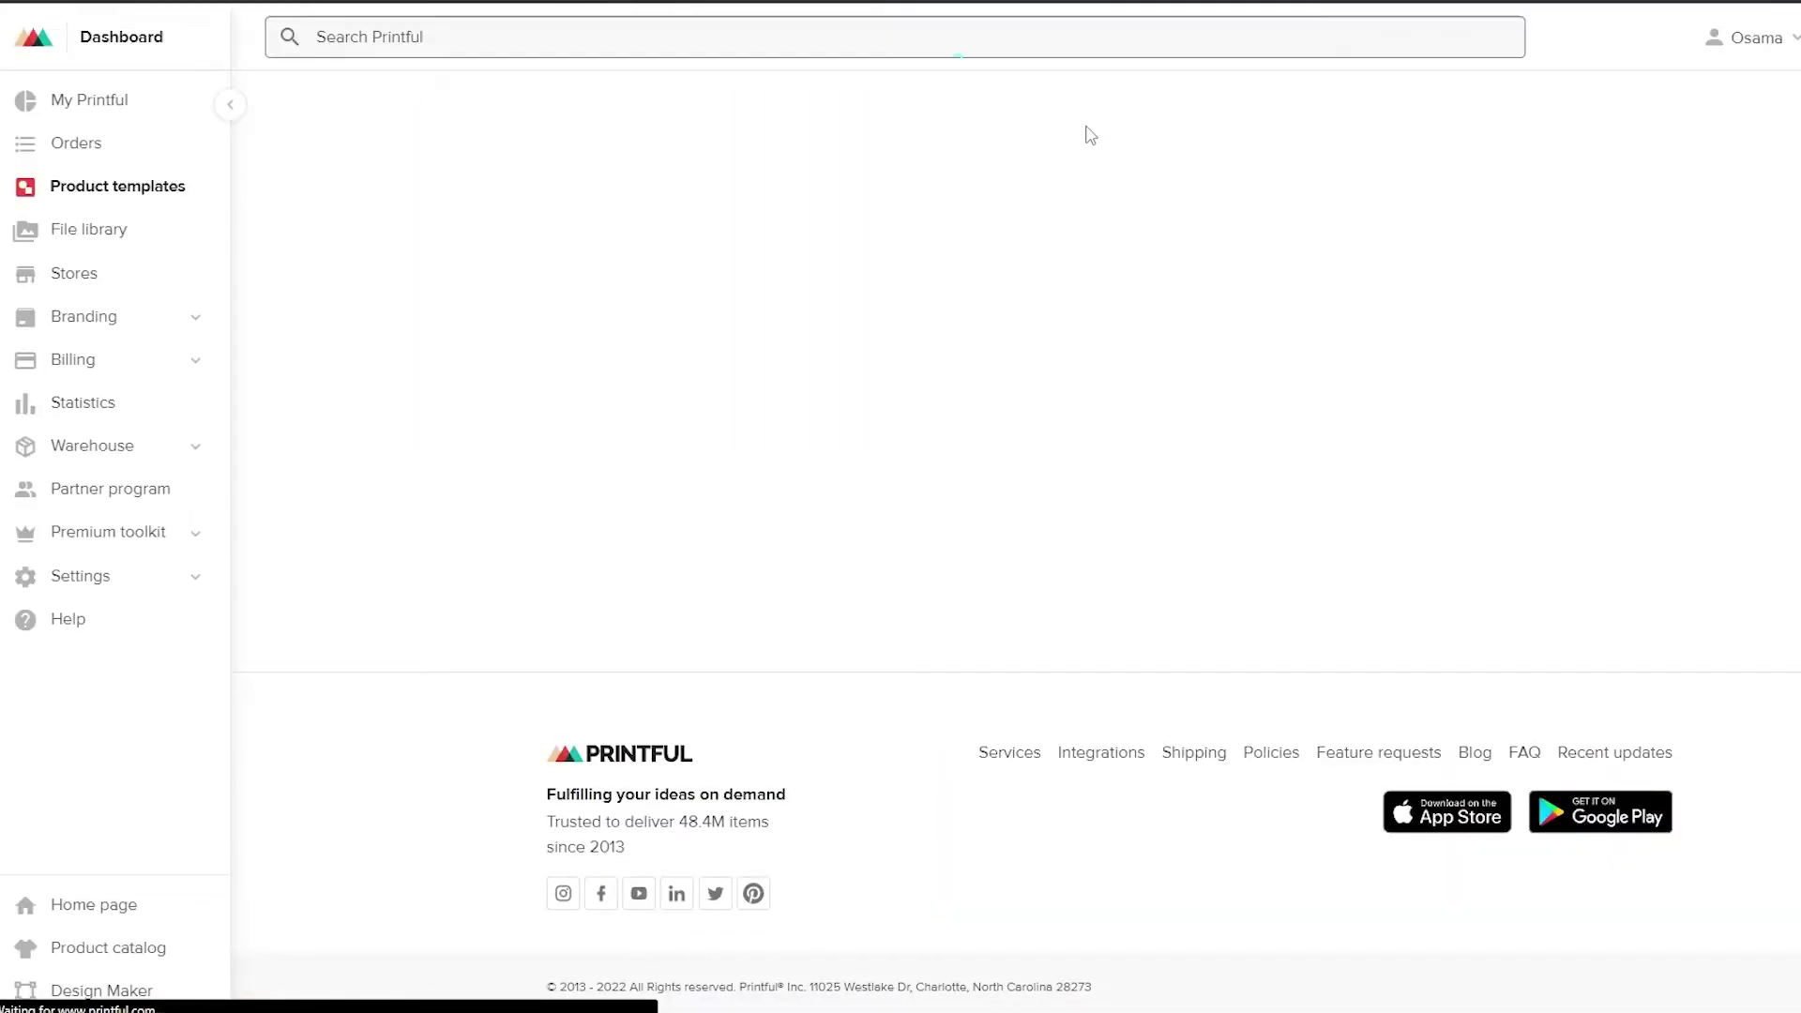
{"action": "scroll", "coordinate": [735, 756], "scroll_direction": "down", "scroll_amount": 5}
{"action": "left_click", "coordinate": [698, 351]}
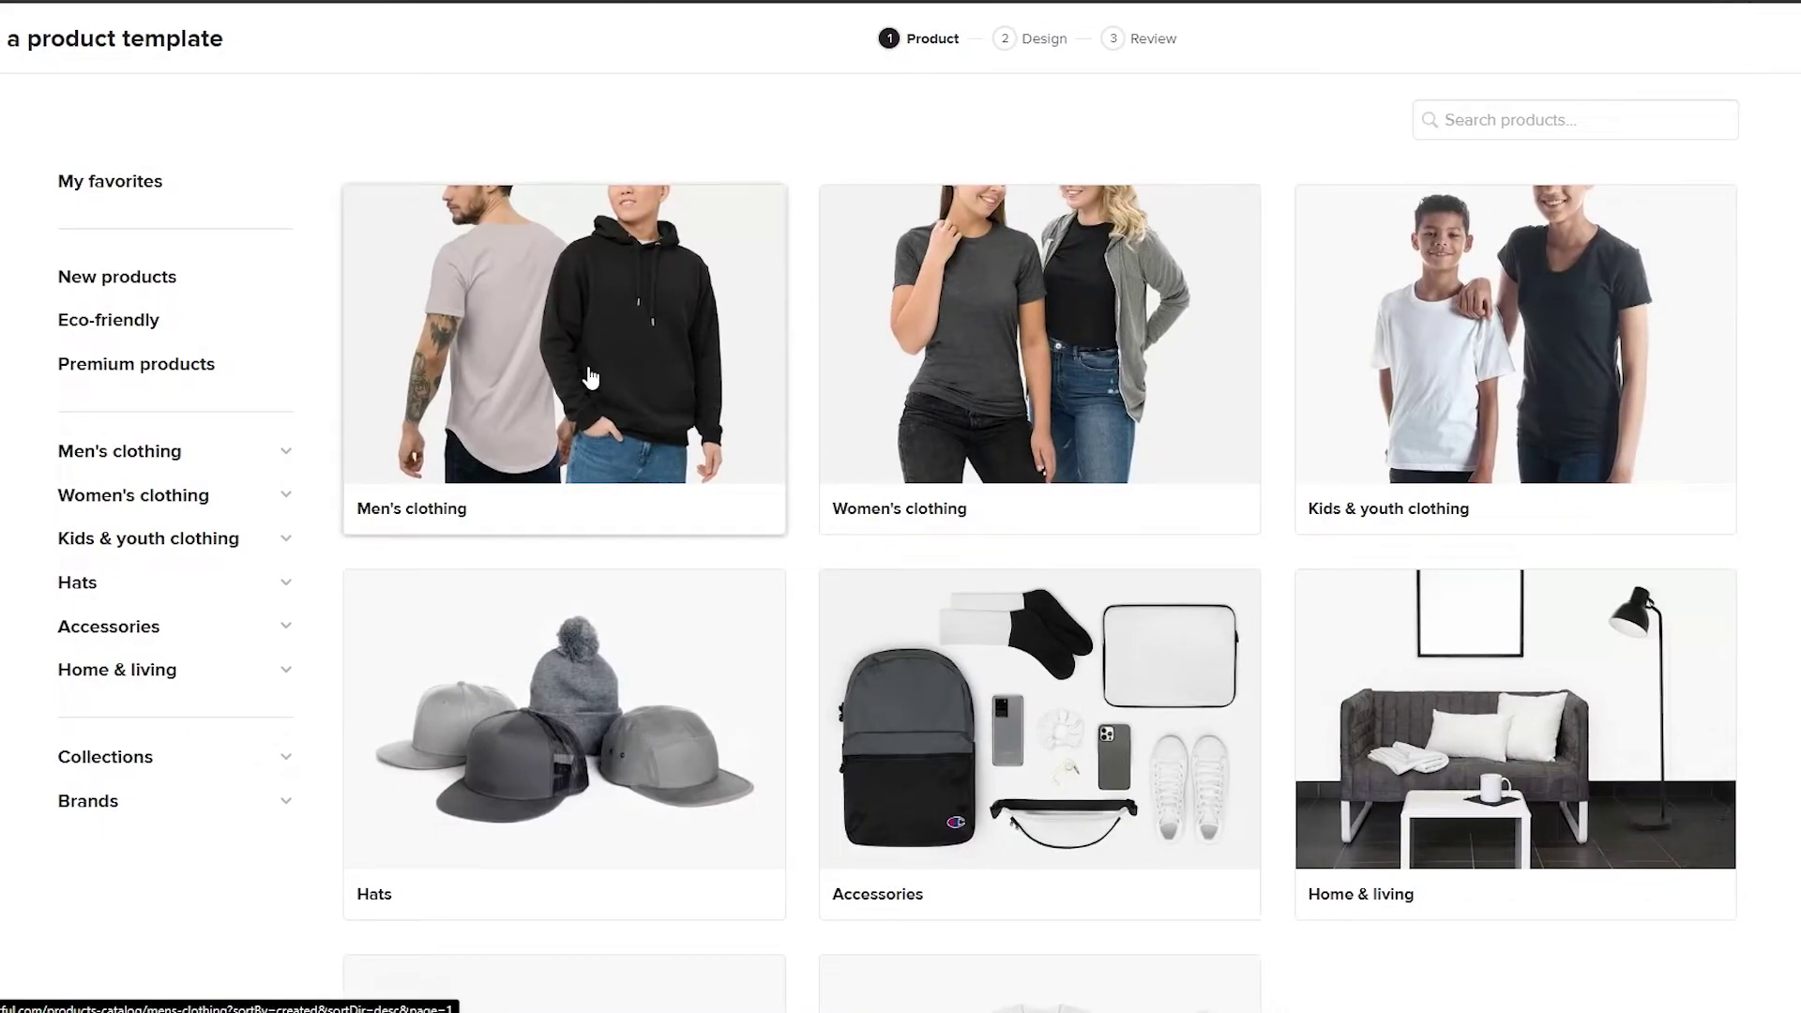
{"action": "left_click", "coordinate": [591, 377]}
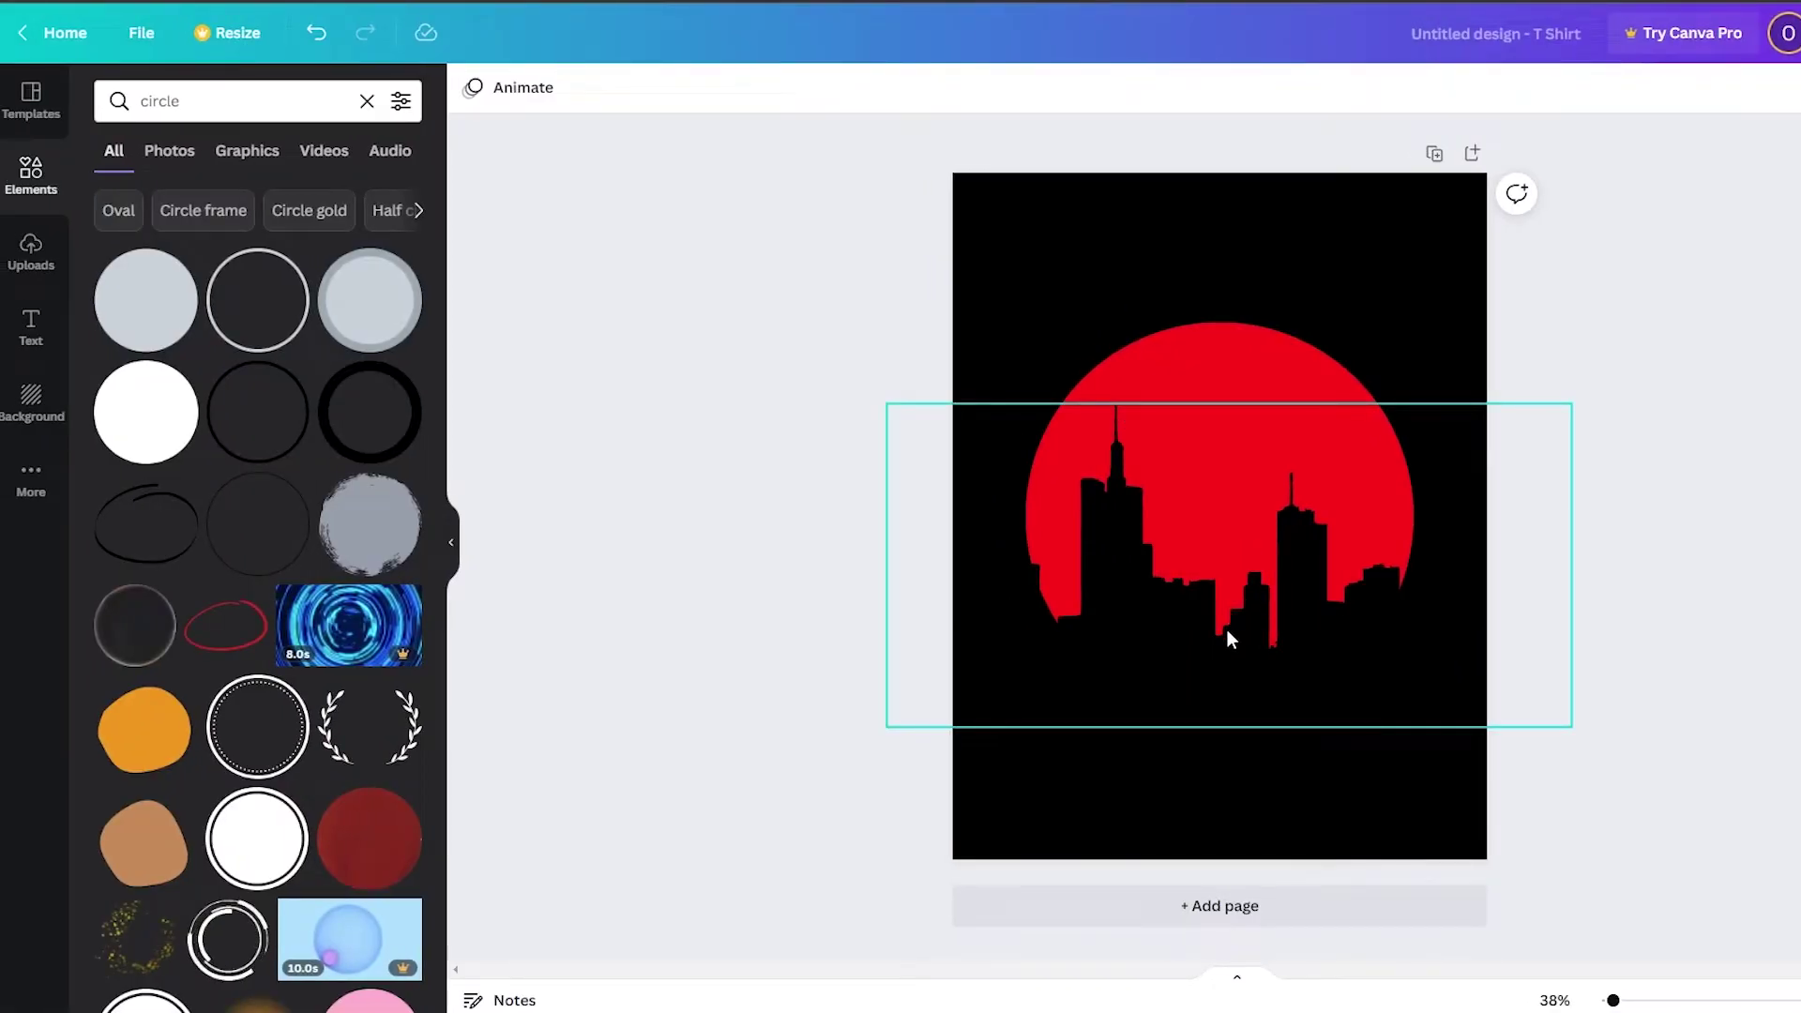
Switch to Canva and delete the skyline and the red circle from the black page
{"action": "left_click", "coordinate": [1226, 628]}
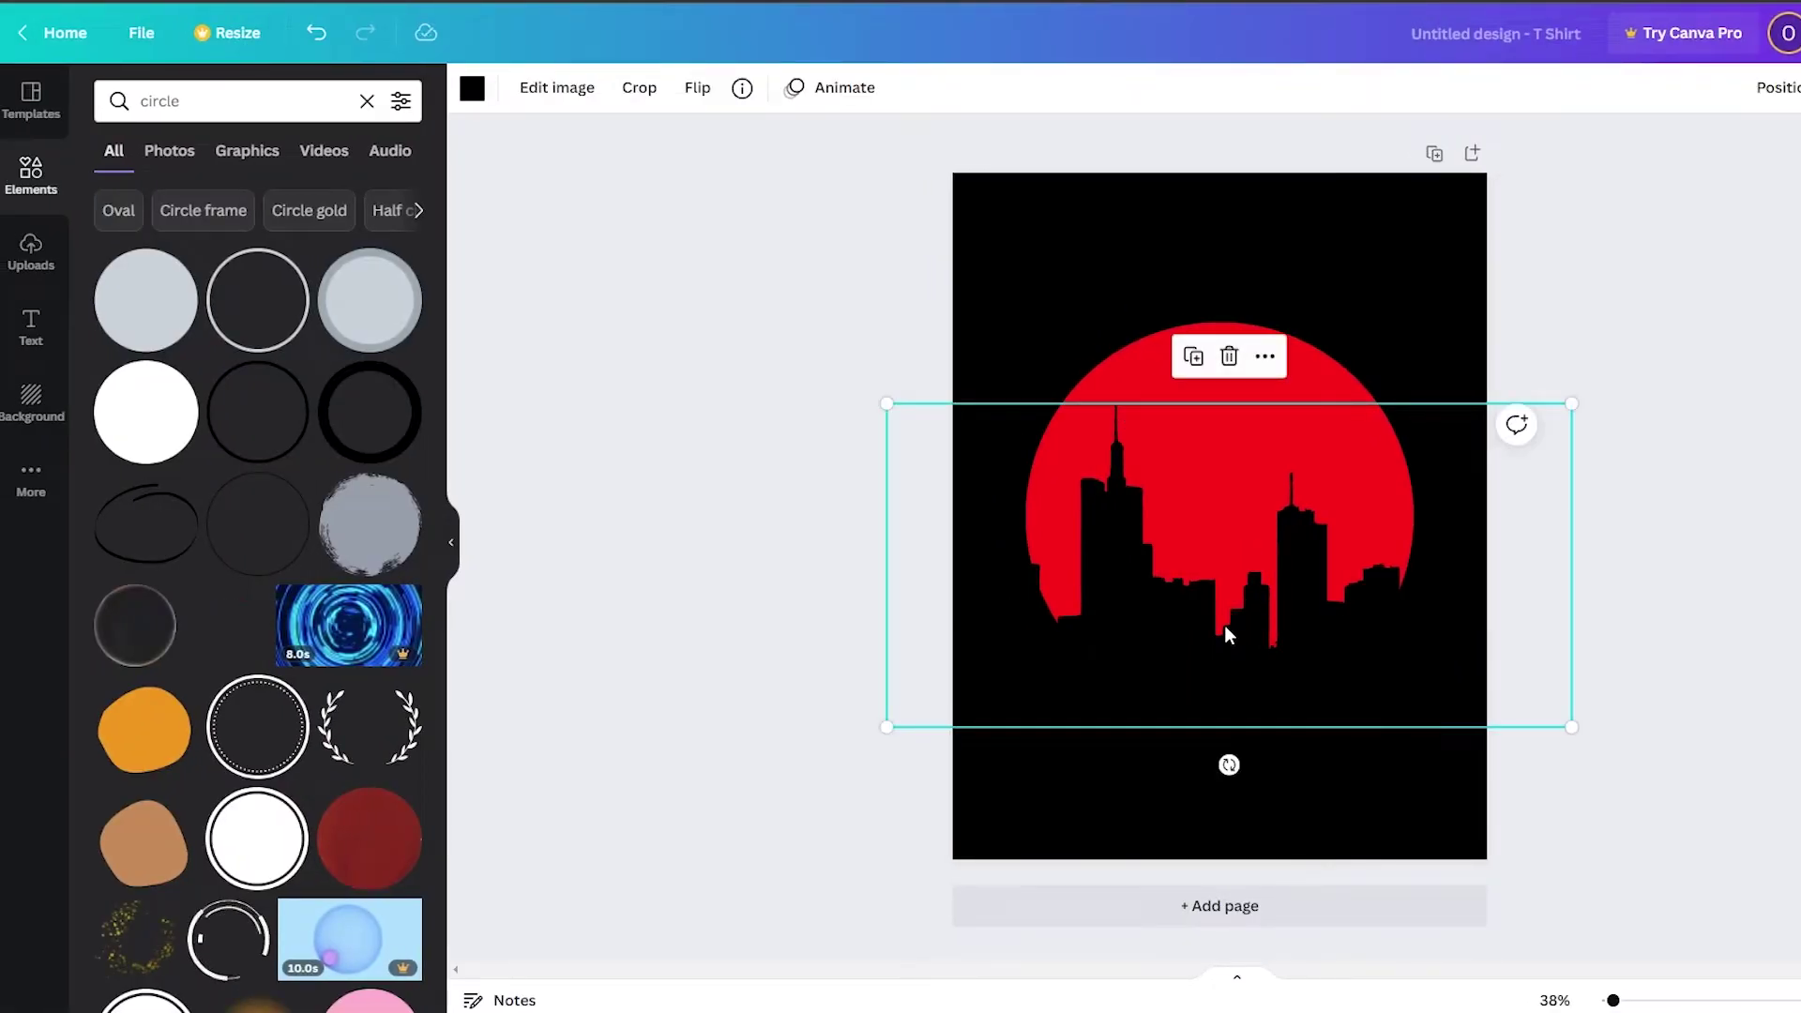
{"action": "key", "text": "Delete"}
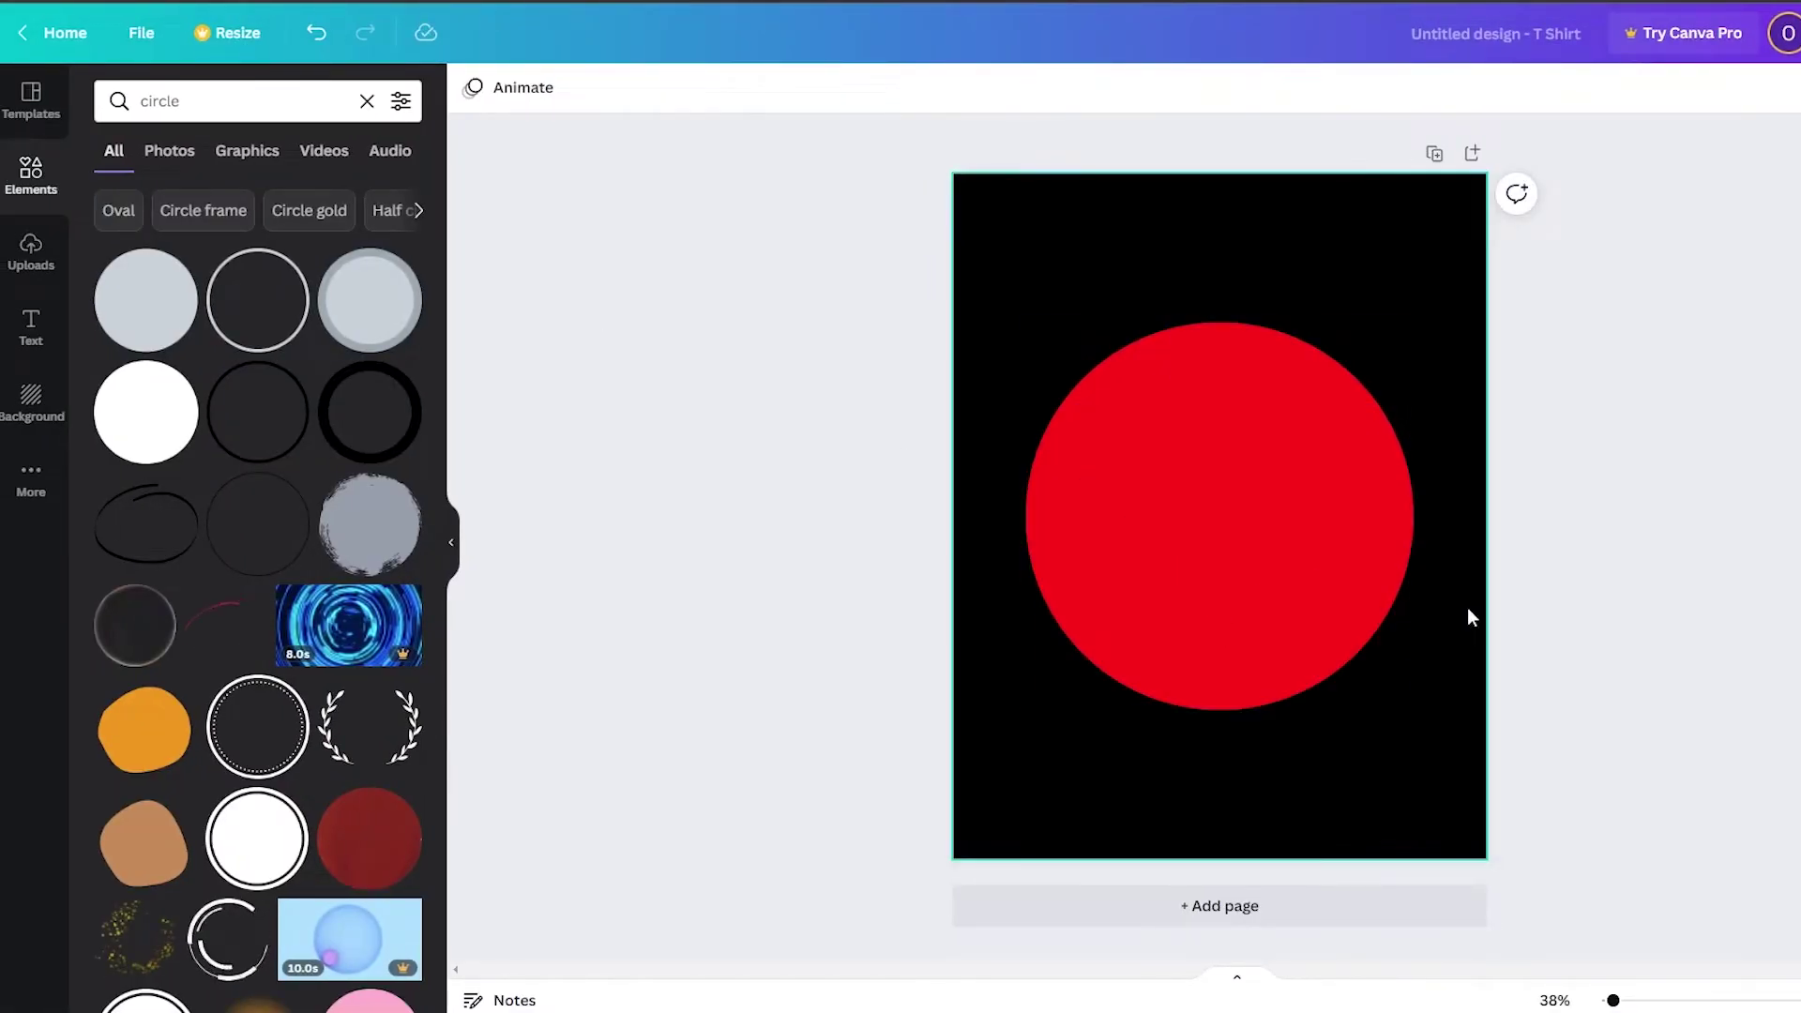
{"action": "left_click", "coordinate": [1403, 594]}
{"action": "key", "text": "Delete"}
Search the elements for "skulll" and add the pale purple cartoon skull at the center of the page
{"action": "left_click", "coordinate": [253, 103]}
{"action": "key", "text": "ctrl+a"}
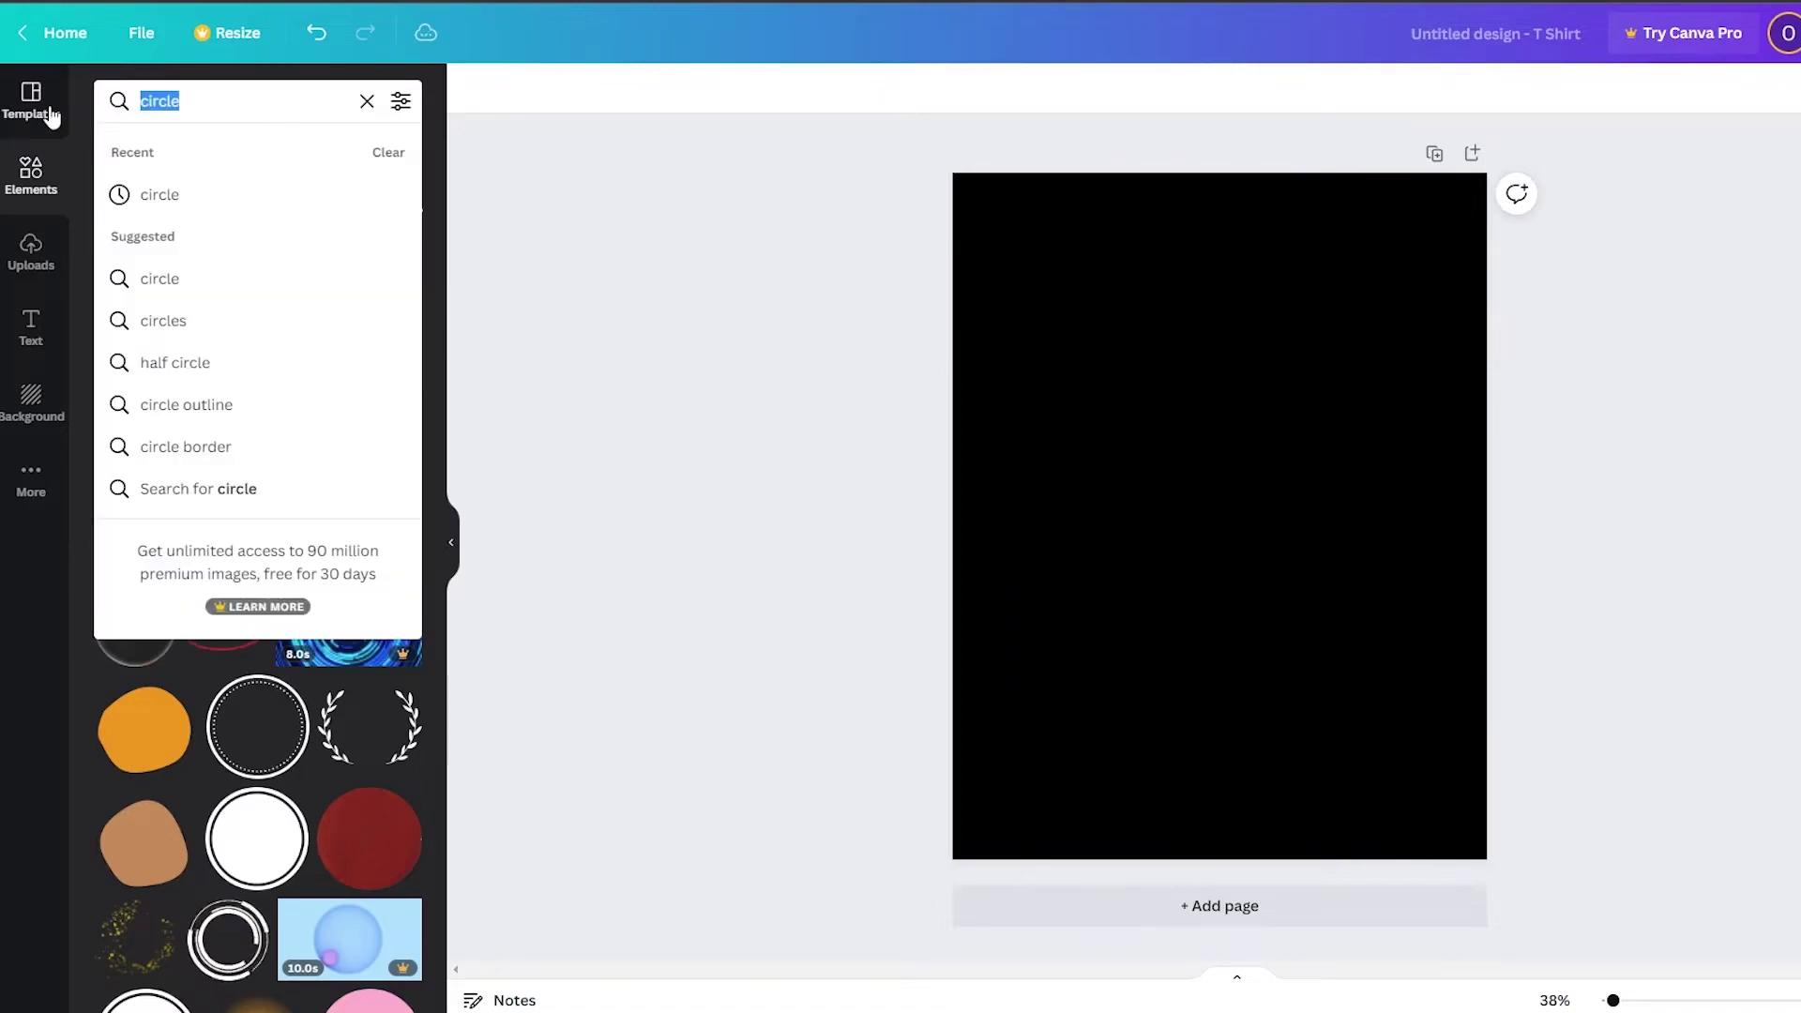
{"action": "type", "text": "skulll"}
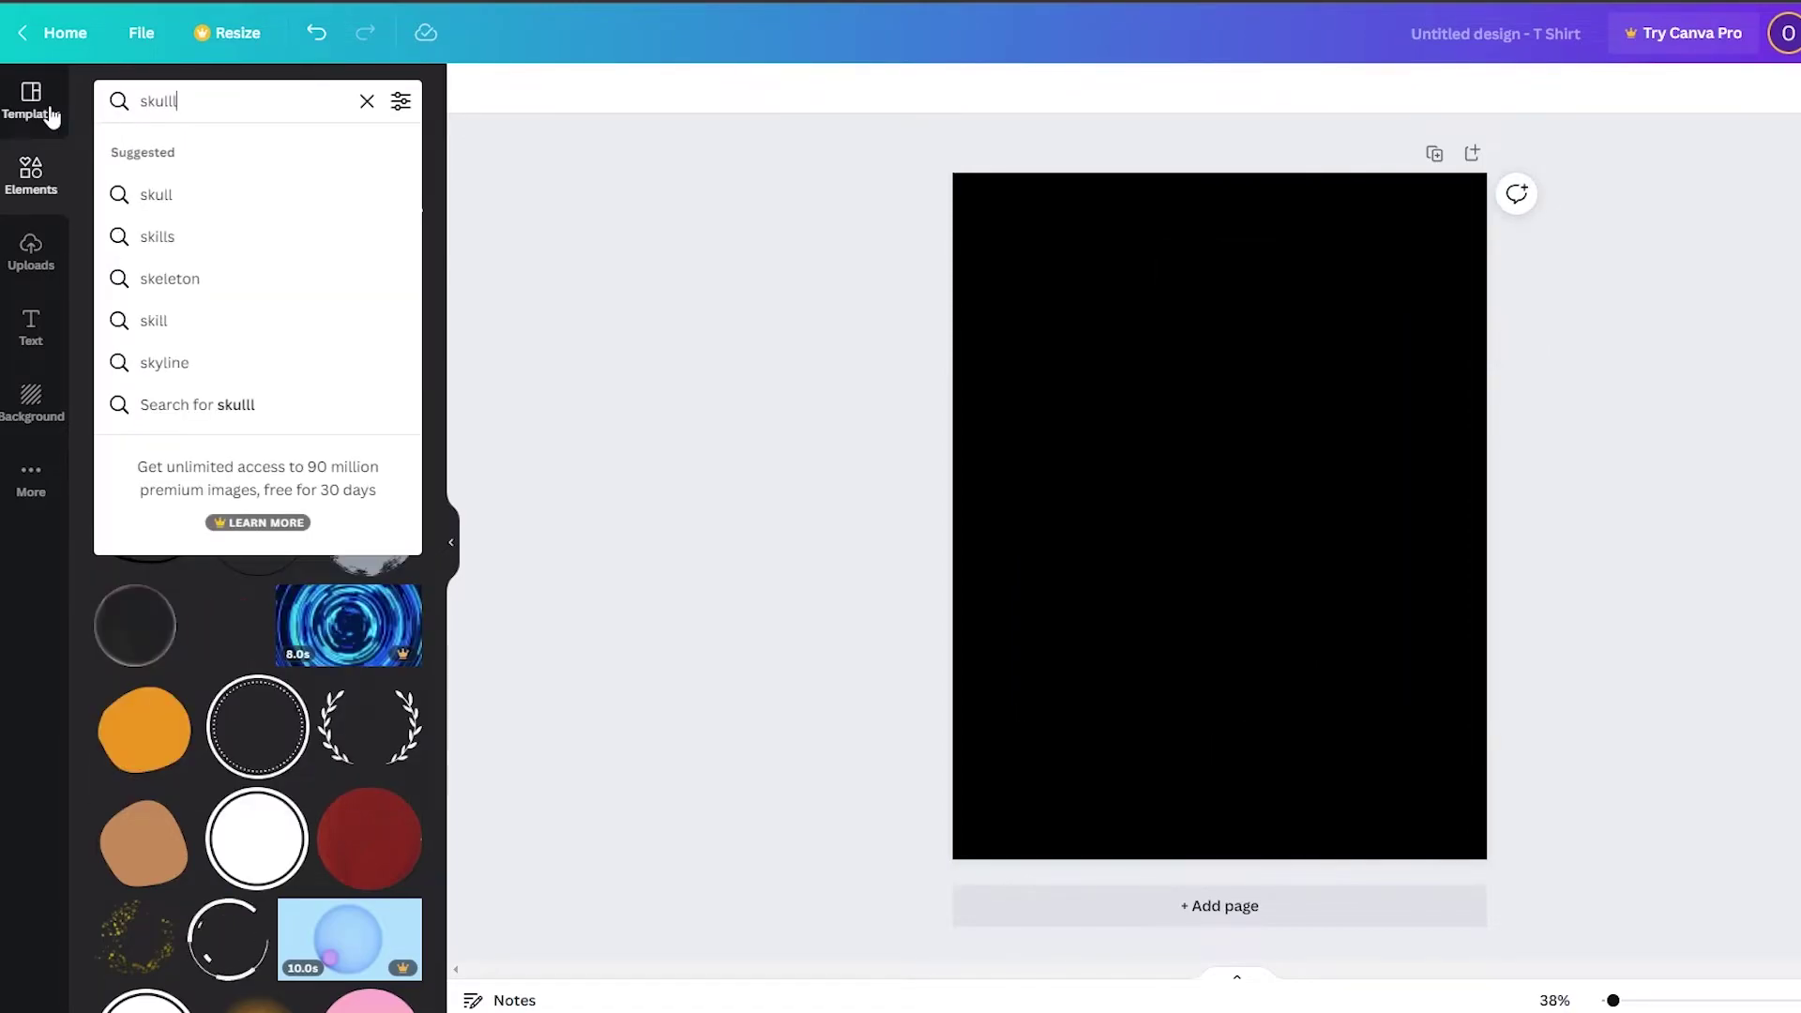
{"action": "key", "text": "Return"}
{"action": "scroll", "coordinate": [253, 699], "scroll_direction": "down", "scroll_amount": 3}
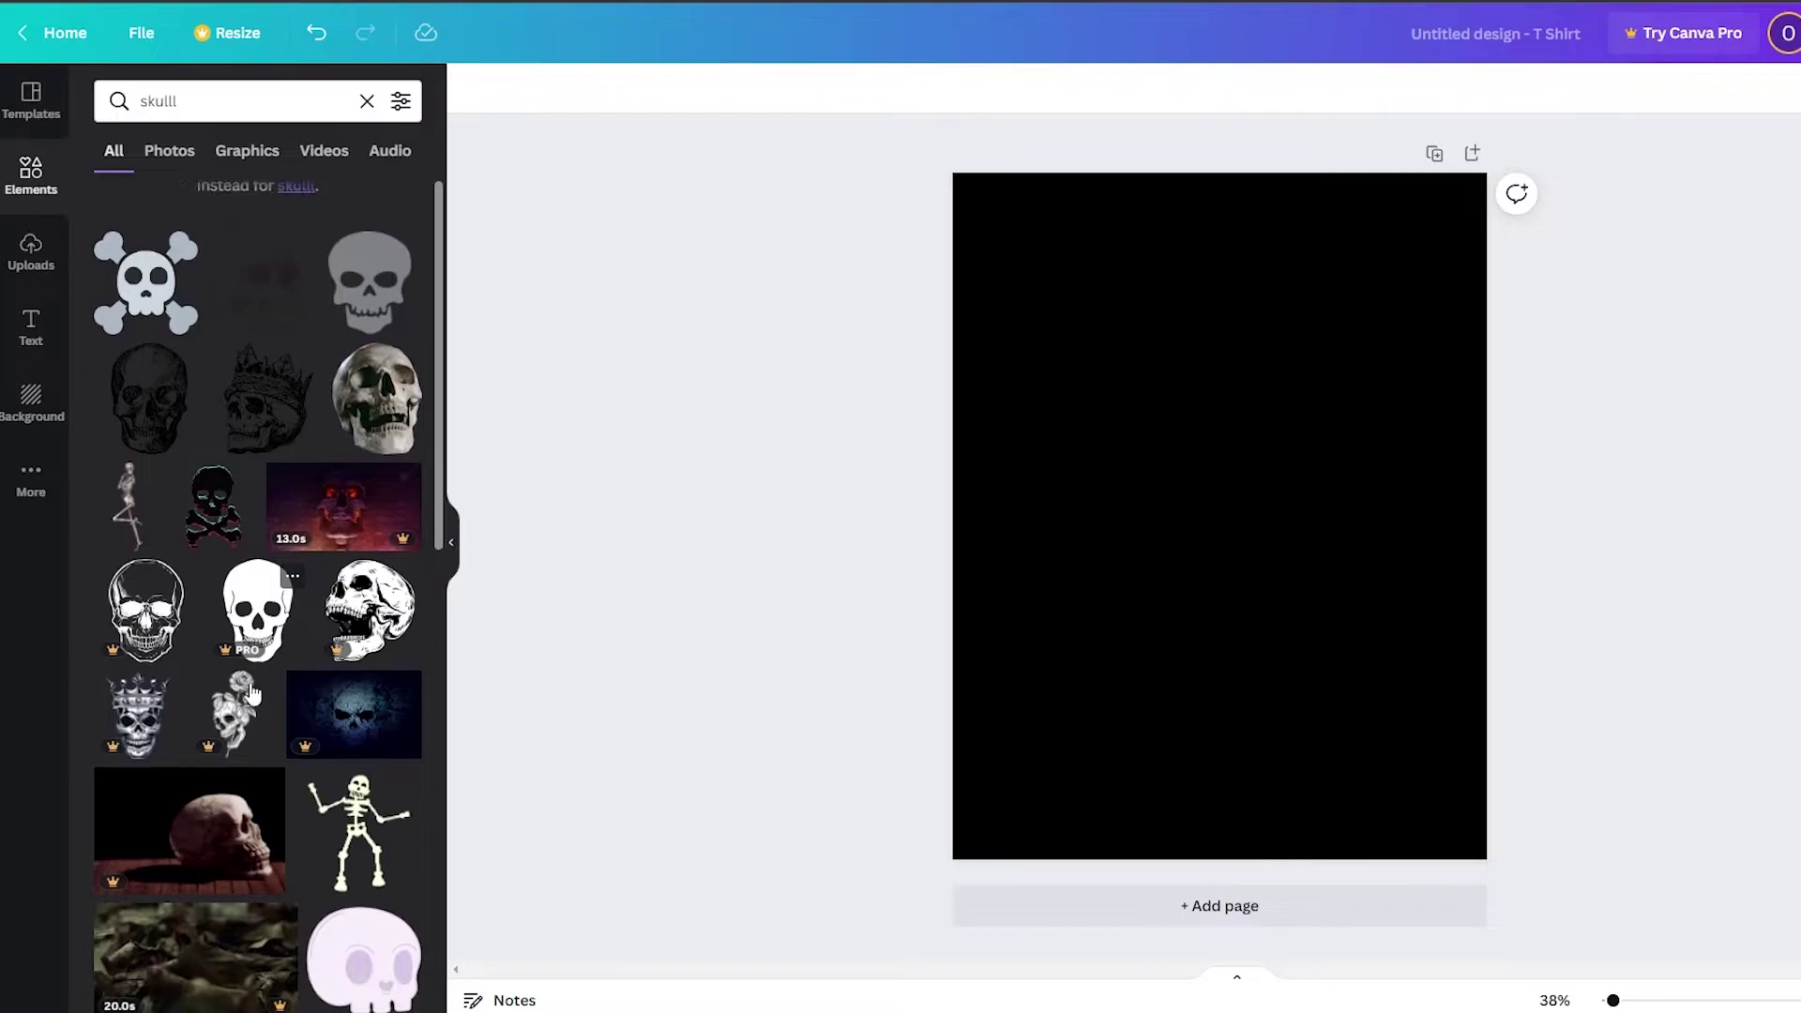
{"action": "scroll", "coordinate": [336, 795], "scroll_direction": "down", "scroll_amount": 3}
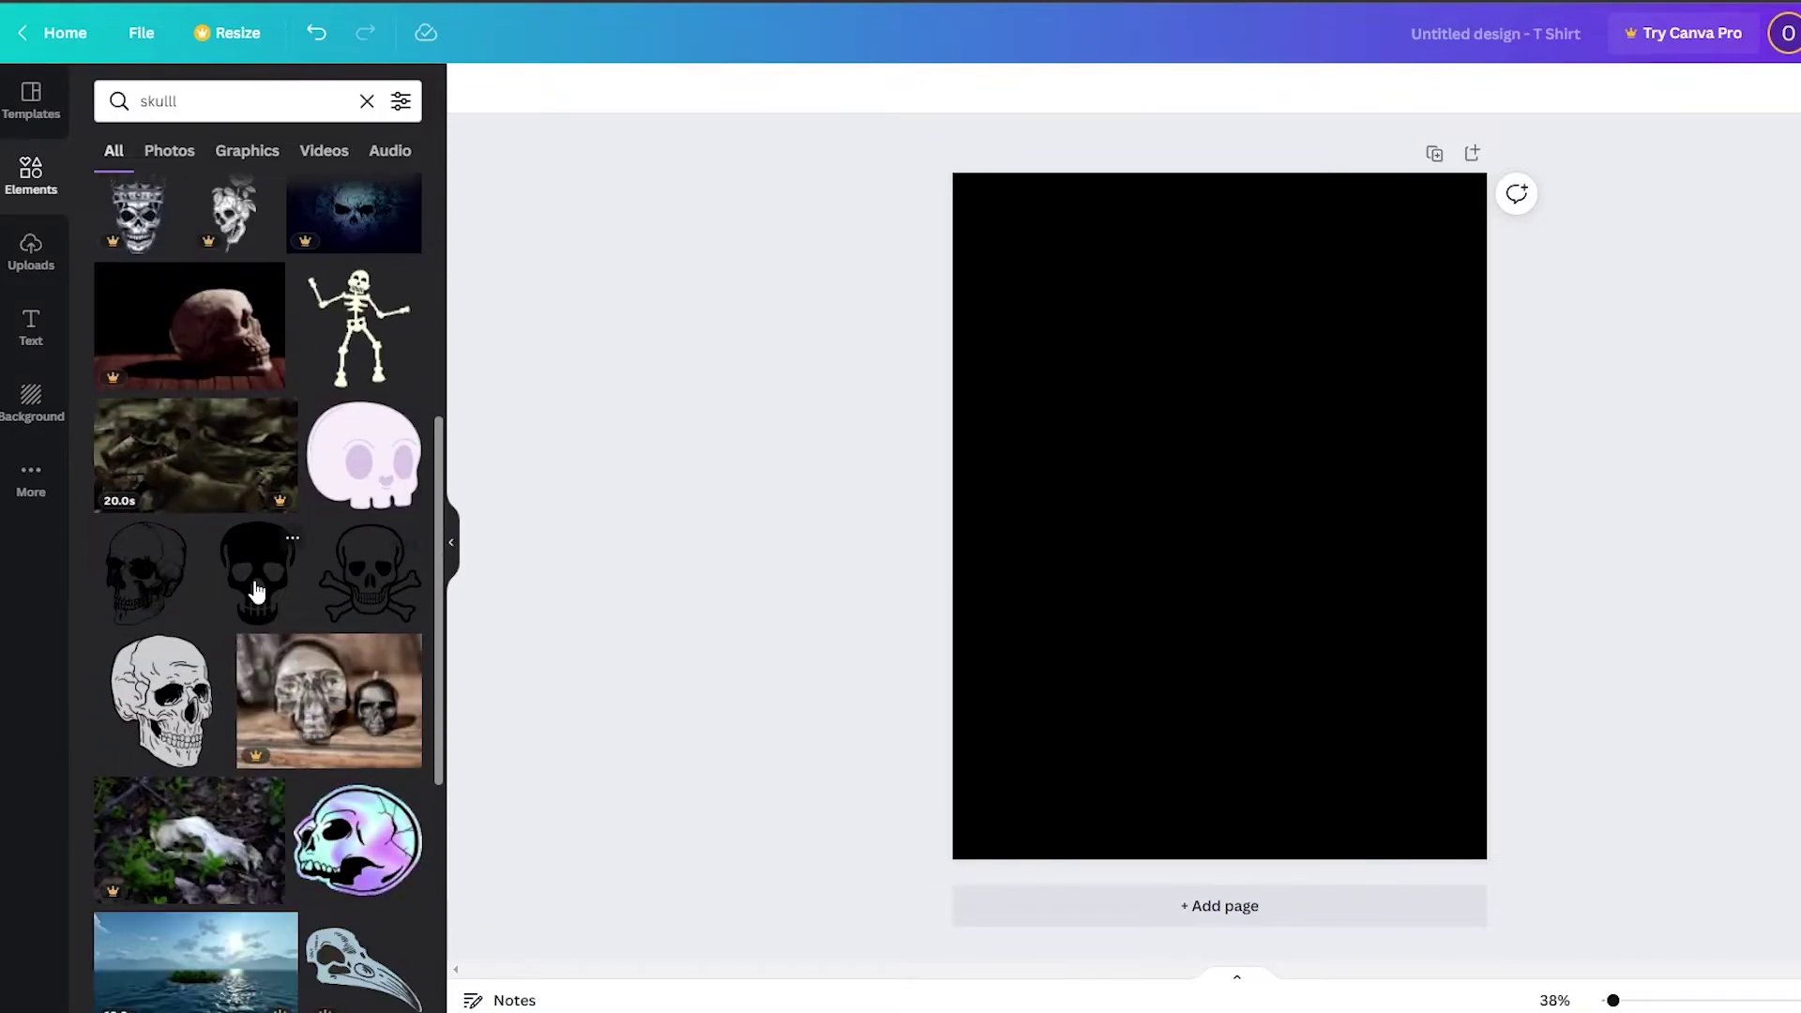
{"action": "left_click", "coordinate": [1078, 597]}
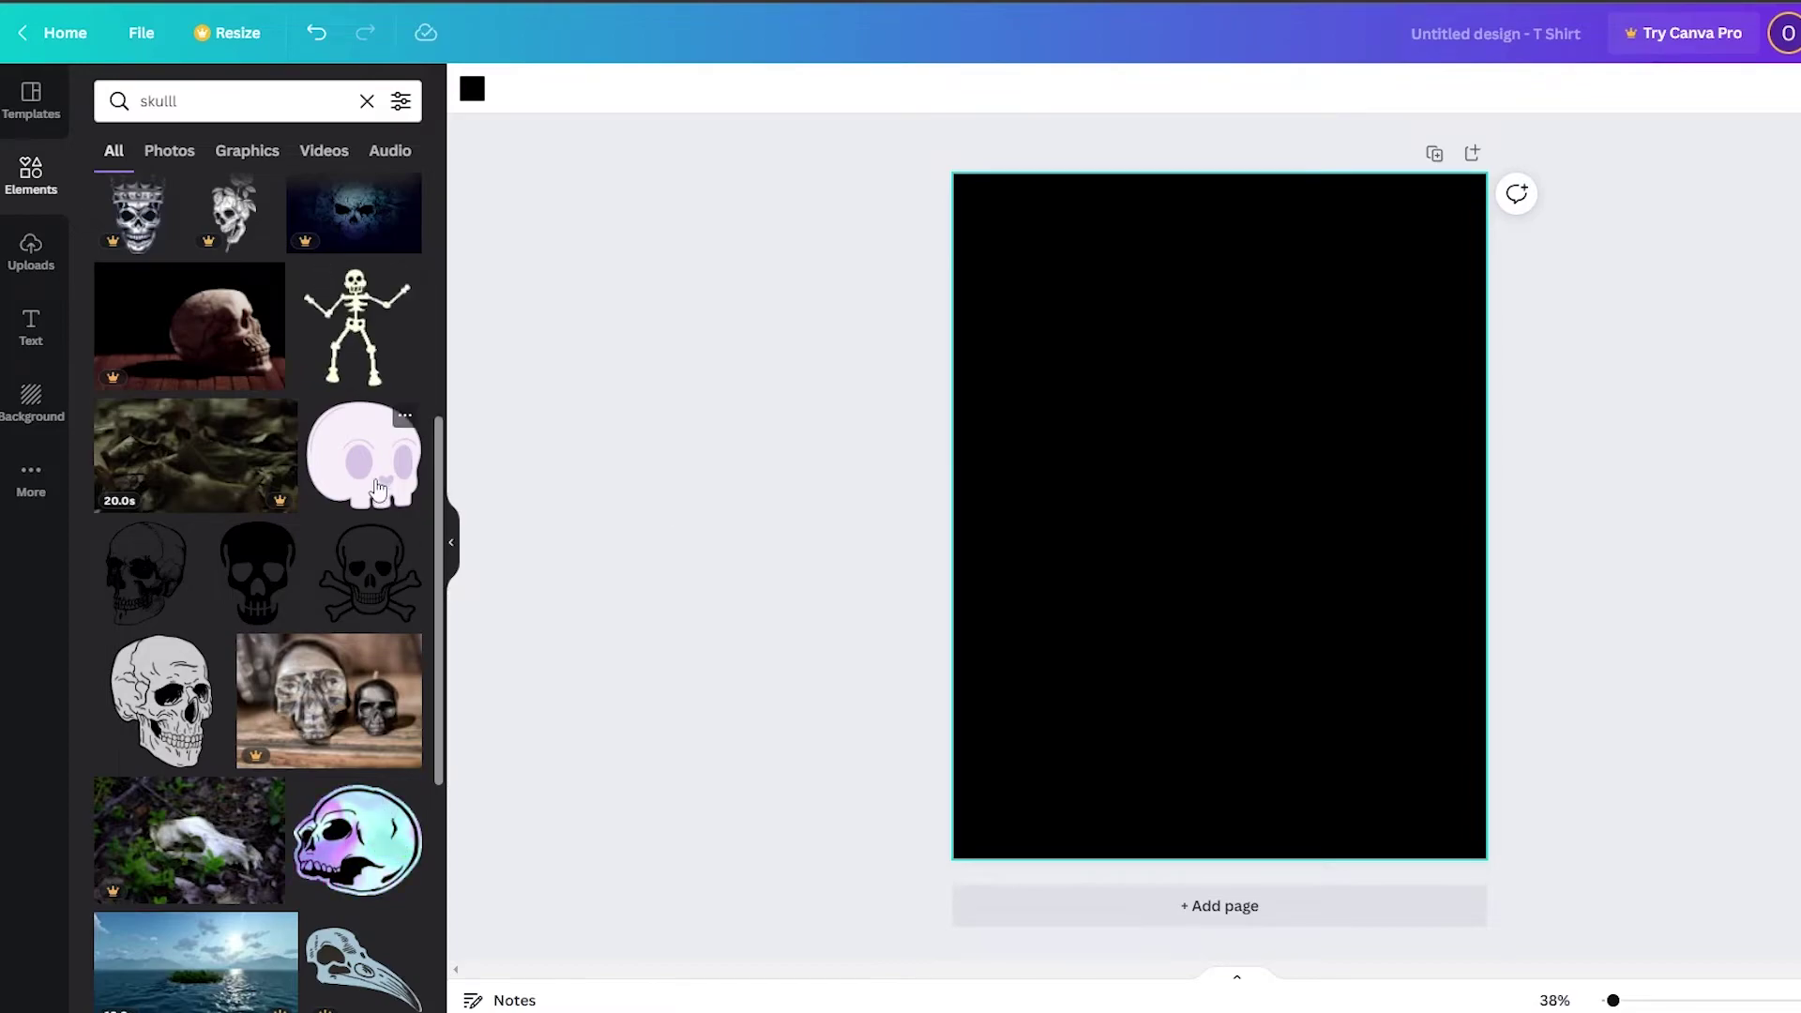
{"action": "left_click", "coordinate": [364, 456]}
{"action": "mouse_move", "coordinate": [1326, 615]}
{"action": "left_mouse_down"}
{"action": "mouse_move", "coordinate": [1419, 695]}
{"action": "mouse_move", "coordinate": [1326, 643]}
{"action": "left_mouse_up"}
{"action": "left_click", "coordinate": [1310, 243]}
{"action": "left_click_drag", "start_coordinate": [1268, 584], "coordinate": [1295, 575]}
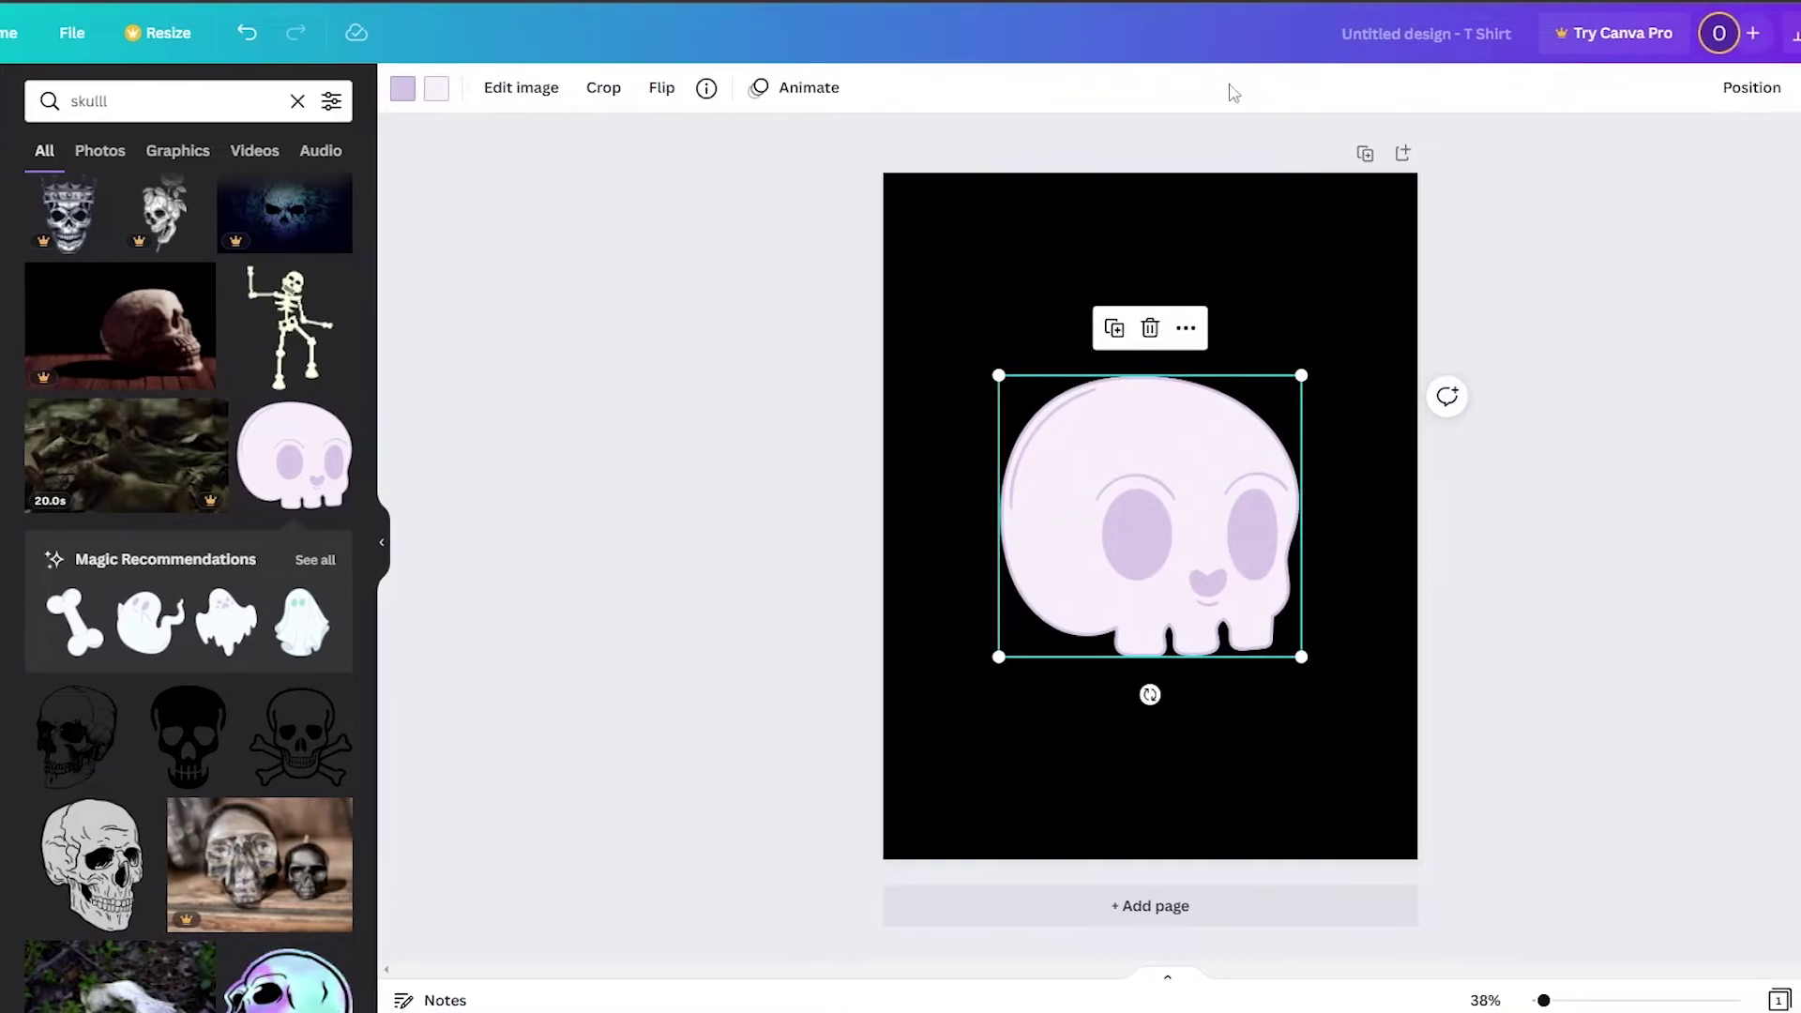
{"action": "left_click", "coordinate": [1742, 33]}
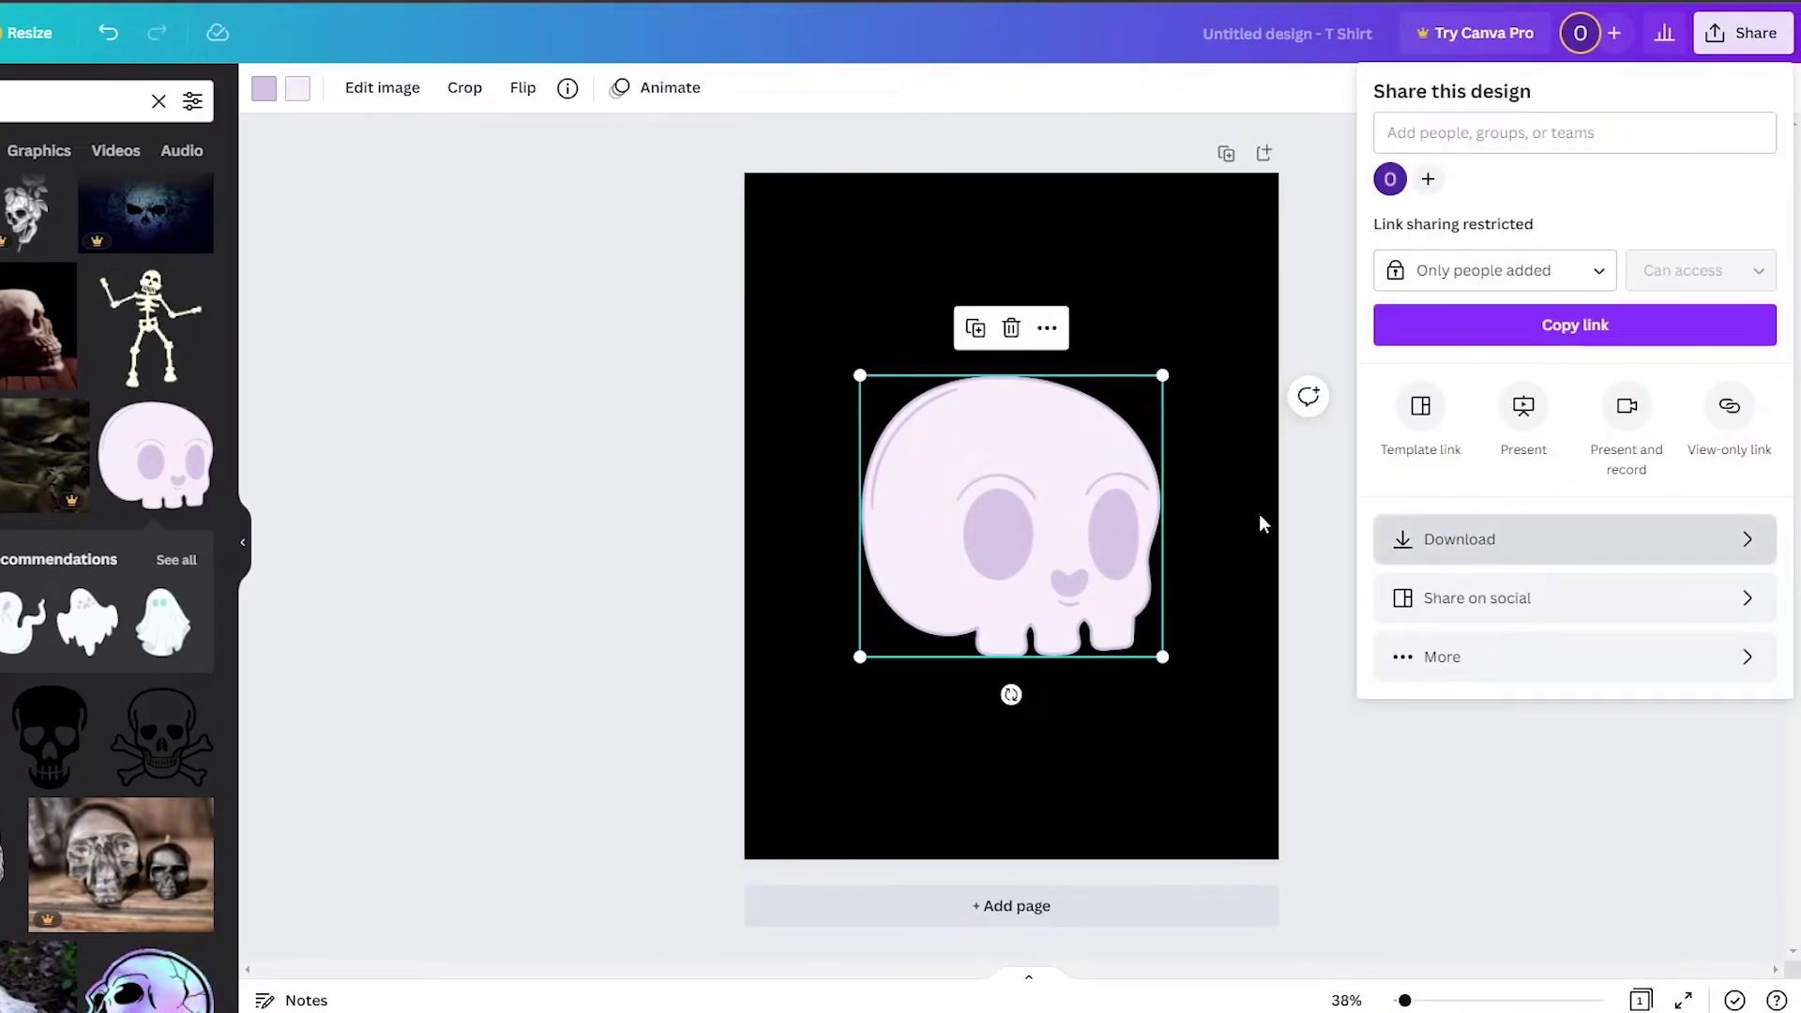
{"action": "left_click", "coordinate": [1444, 541]}
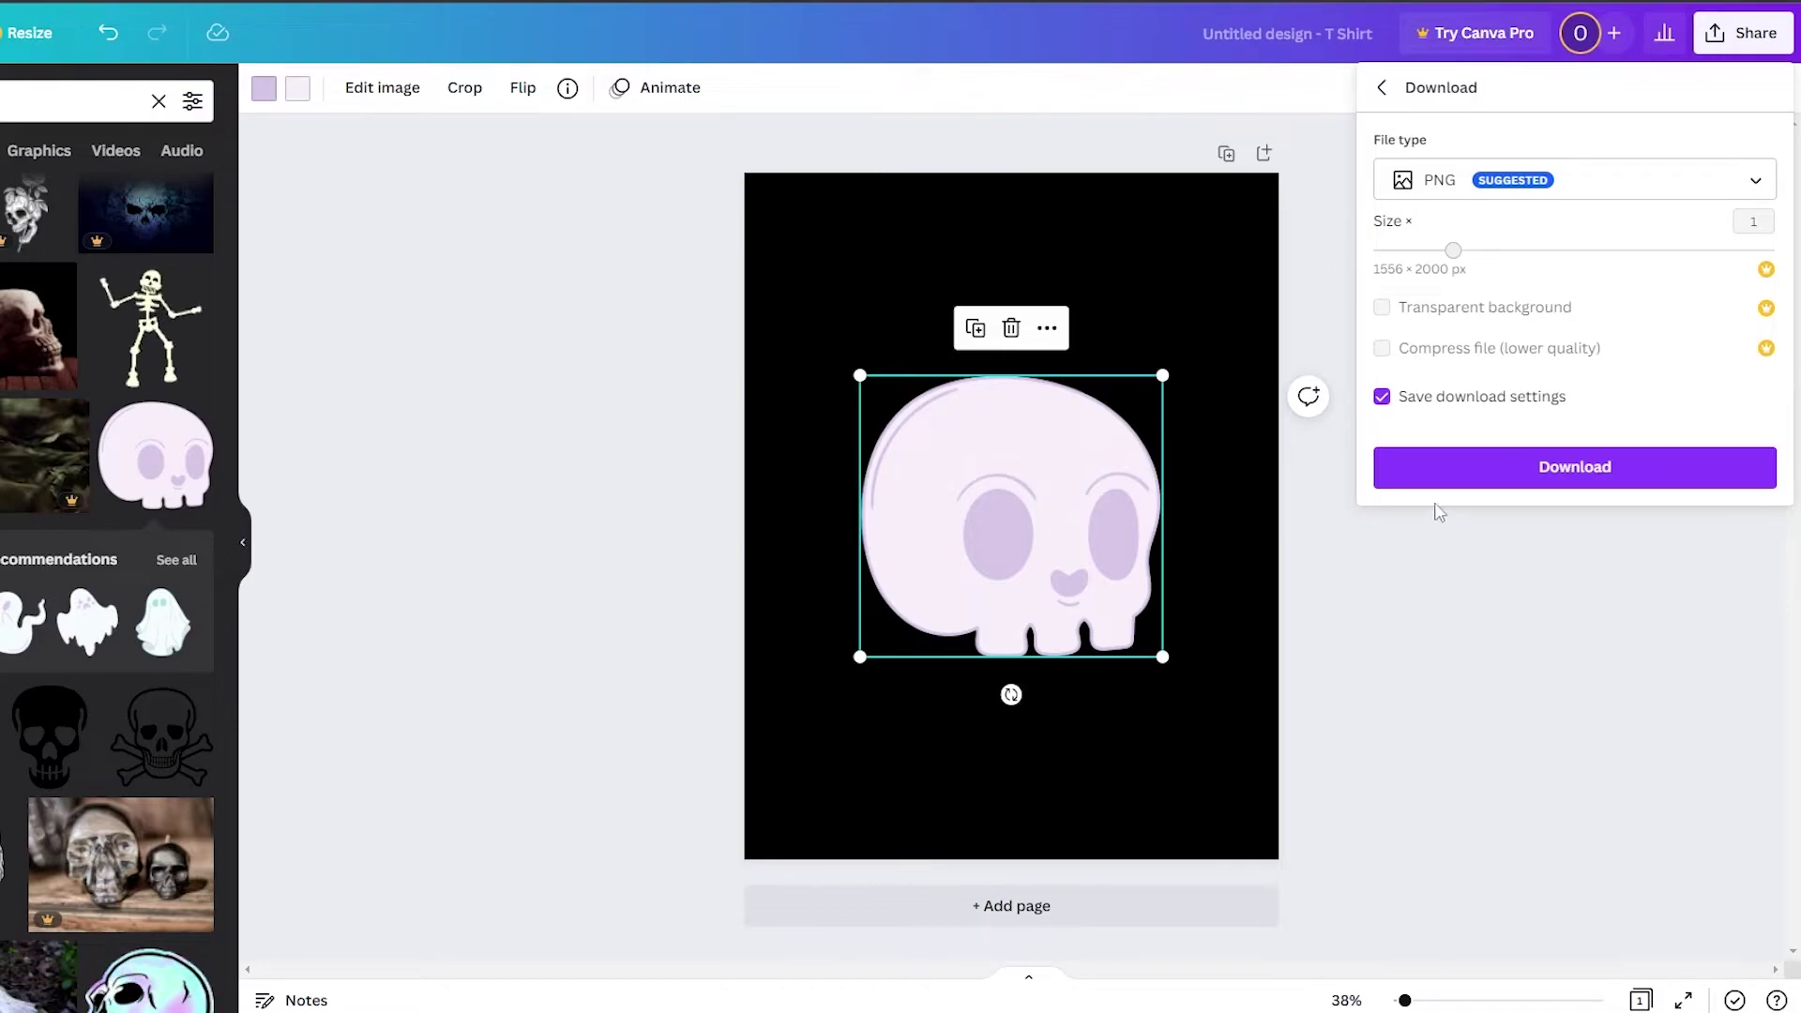
{"action": "left_click", "coordinate": [1742, 33]}
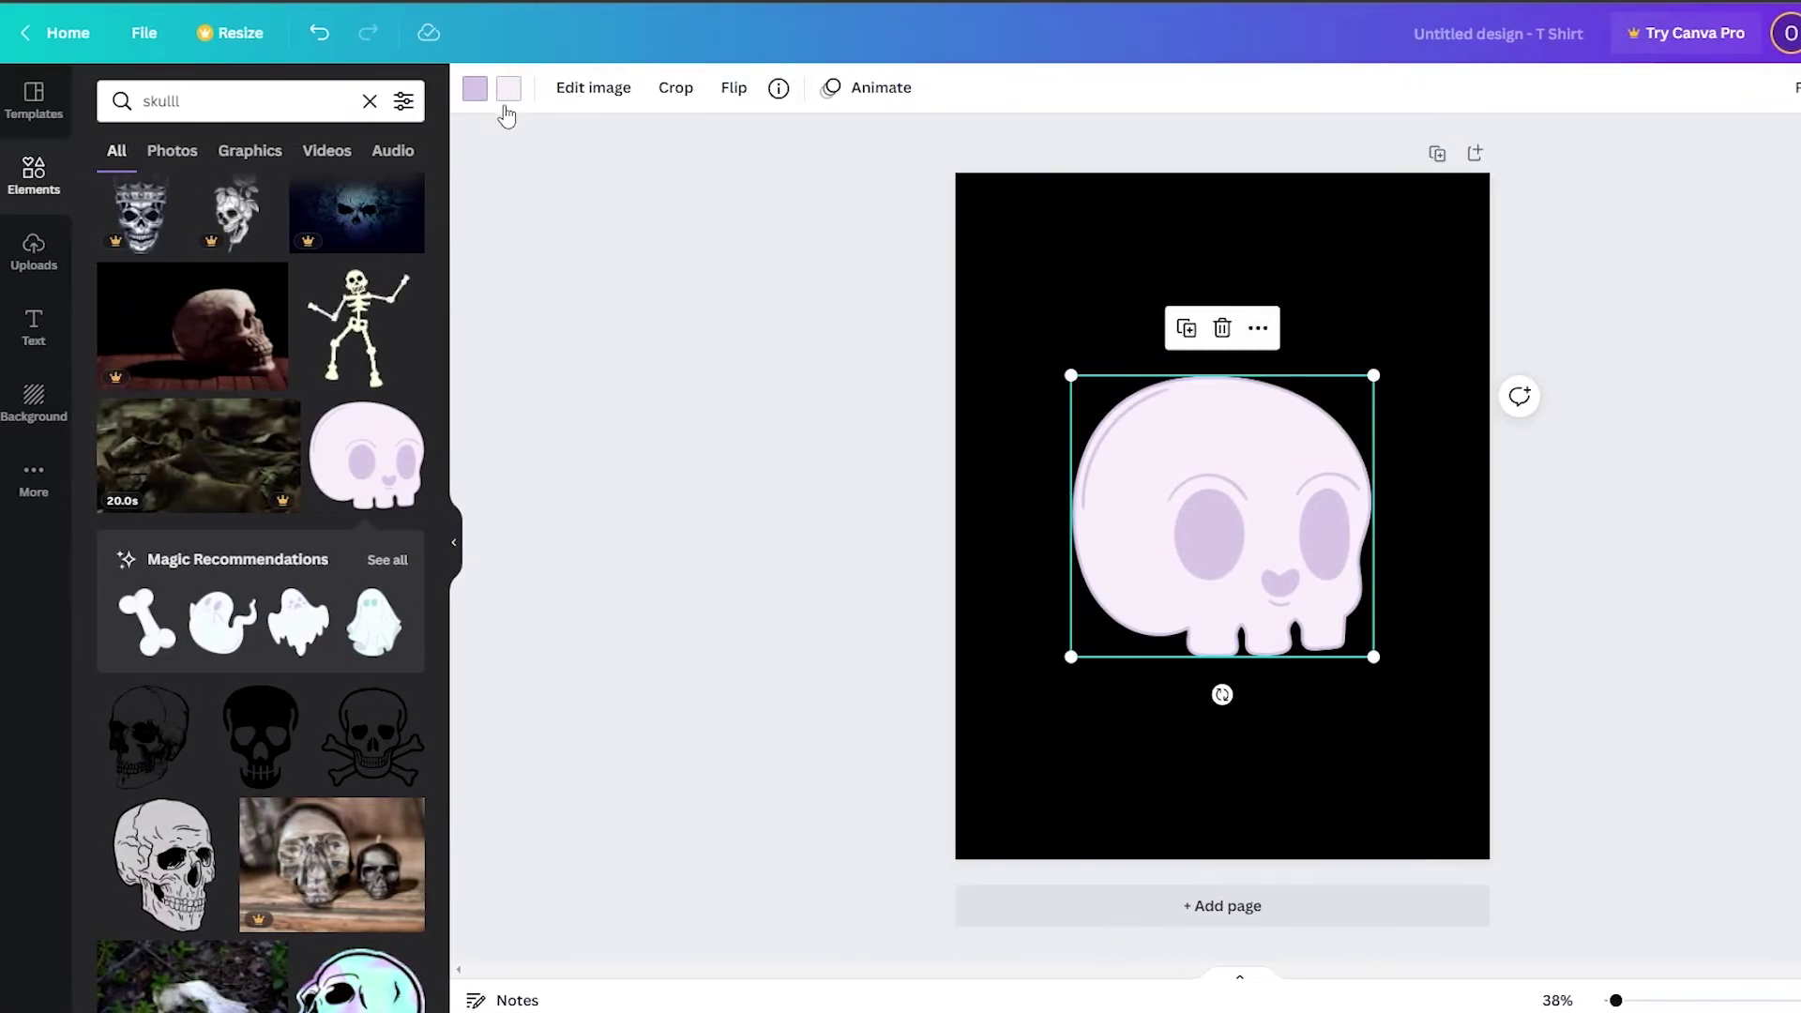
Recolor the skull's pale main fill to red
{"action": "left_click", "coordinate": [296, 94]}
{"action": "left_click", "coordinate": [506, 92]}
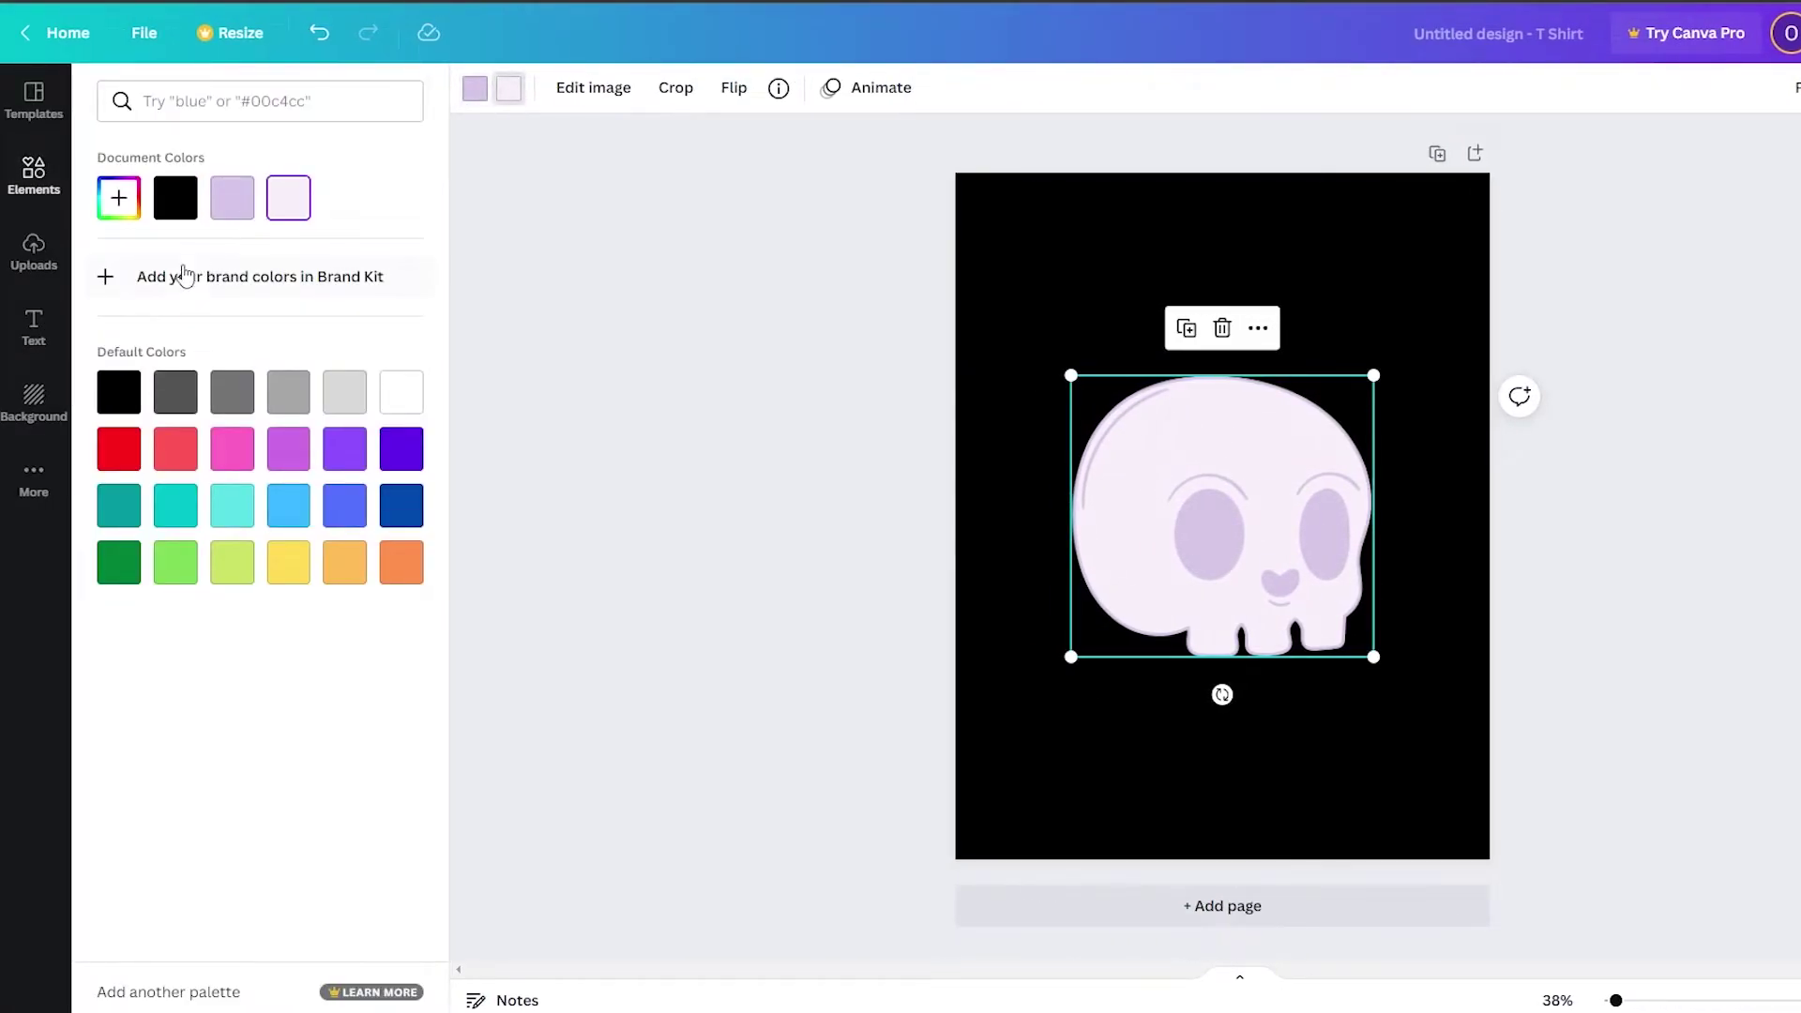
{"action": "left_click", "coordinate": [119, 449]}
Recolor the skull's eyes, nose and outlines to the custom dark red #760000 and deselect the graphic
{"action": "left_click", "coordinate": [469, 93]}
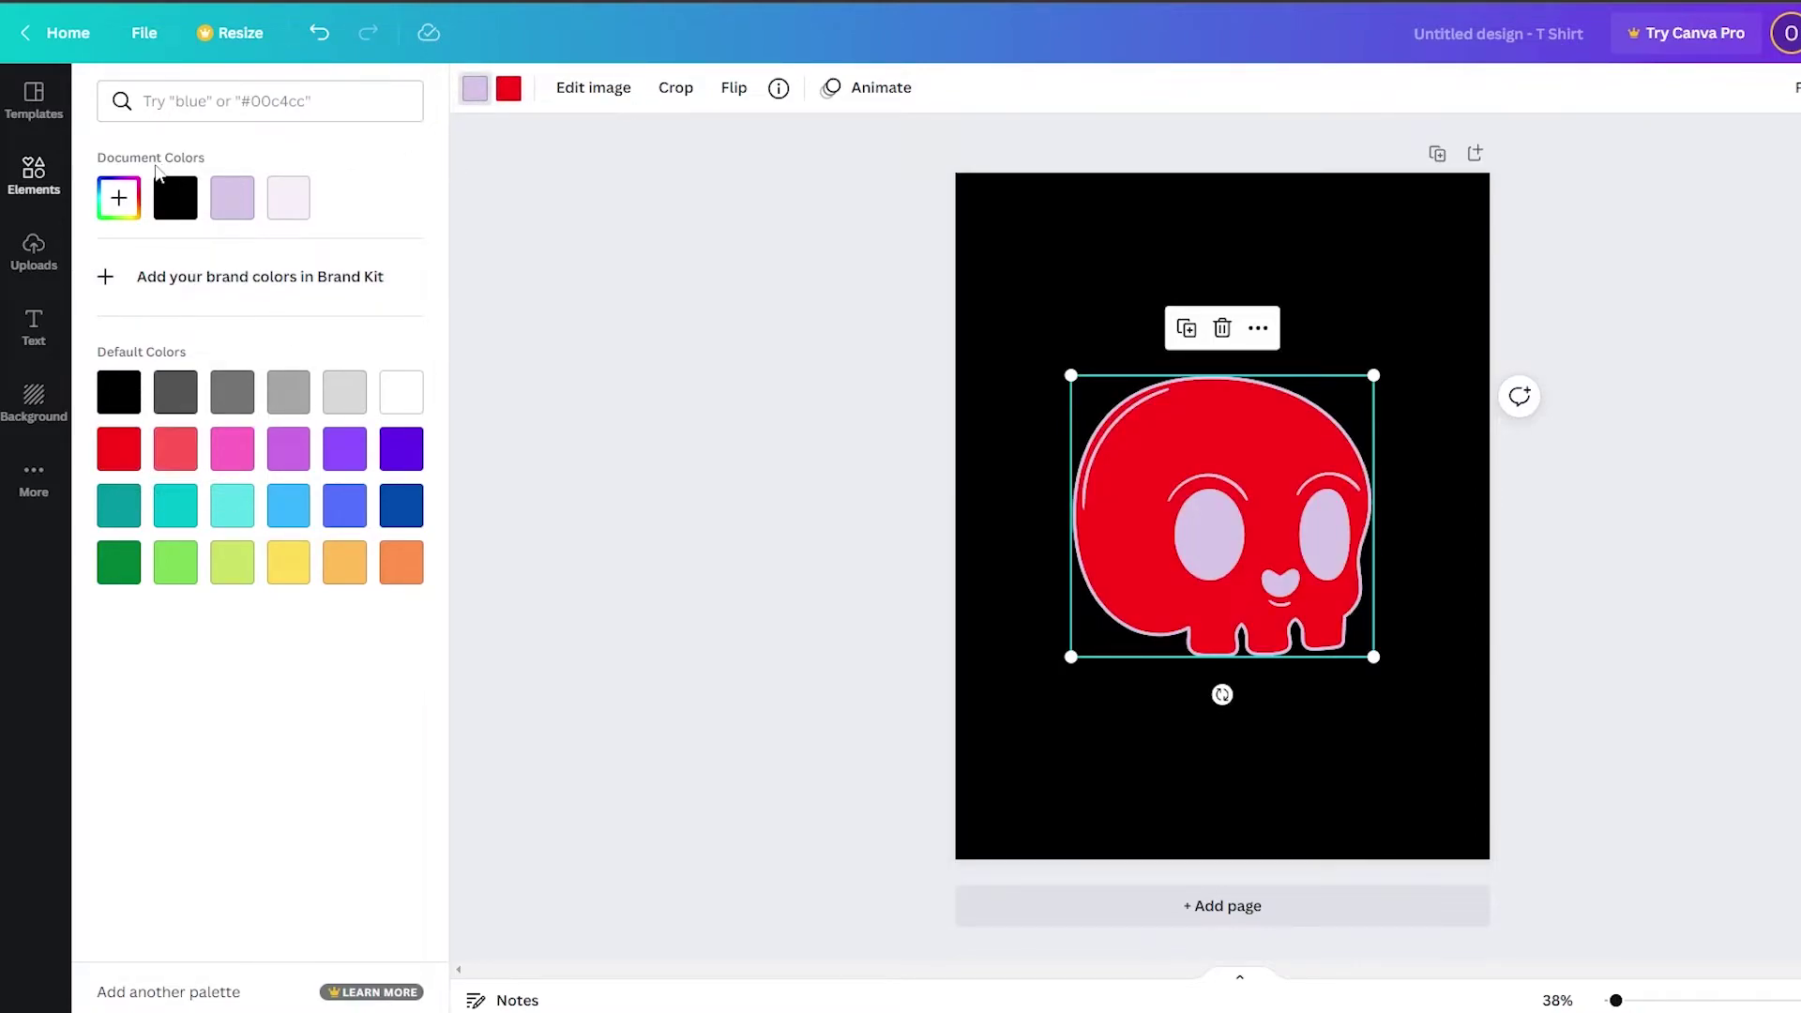
{"action": "left_click", "coordinate": [119, 198]}
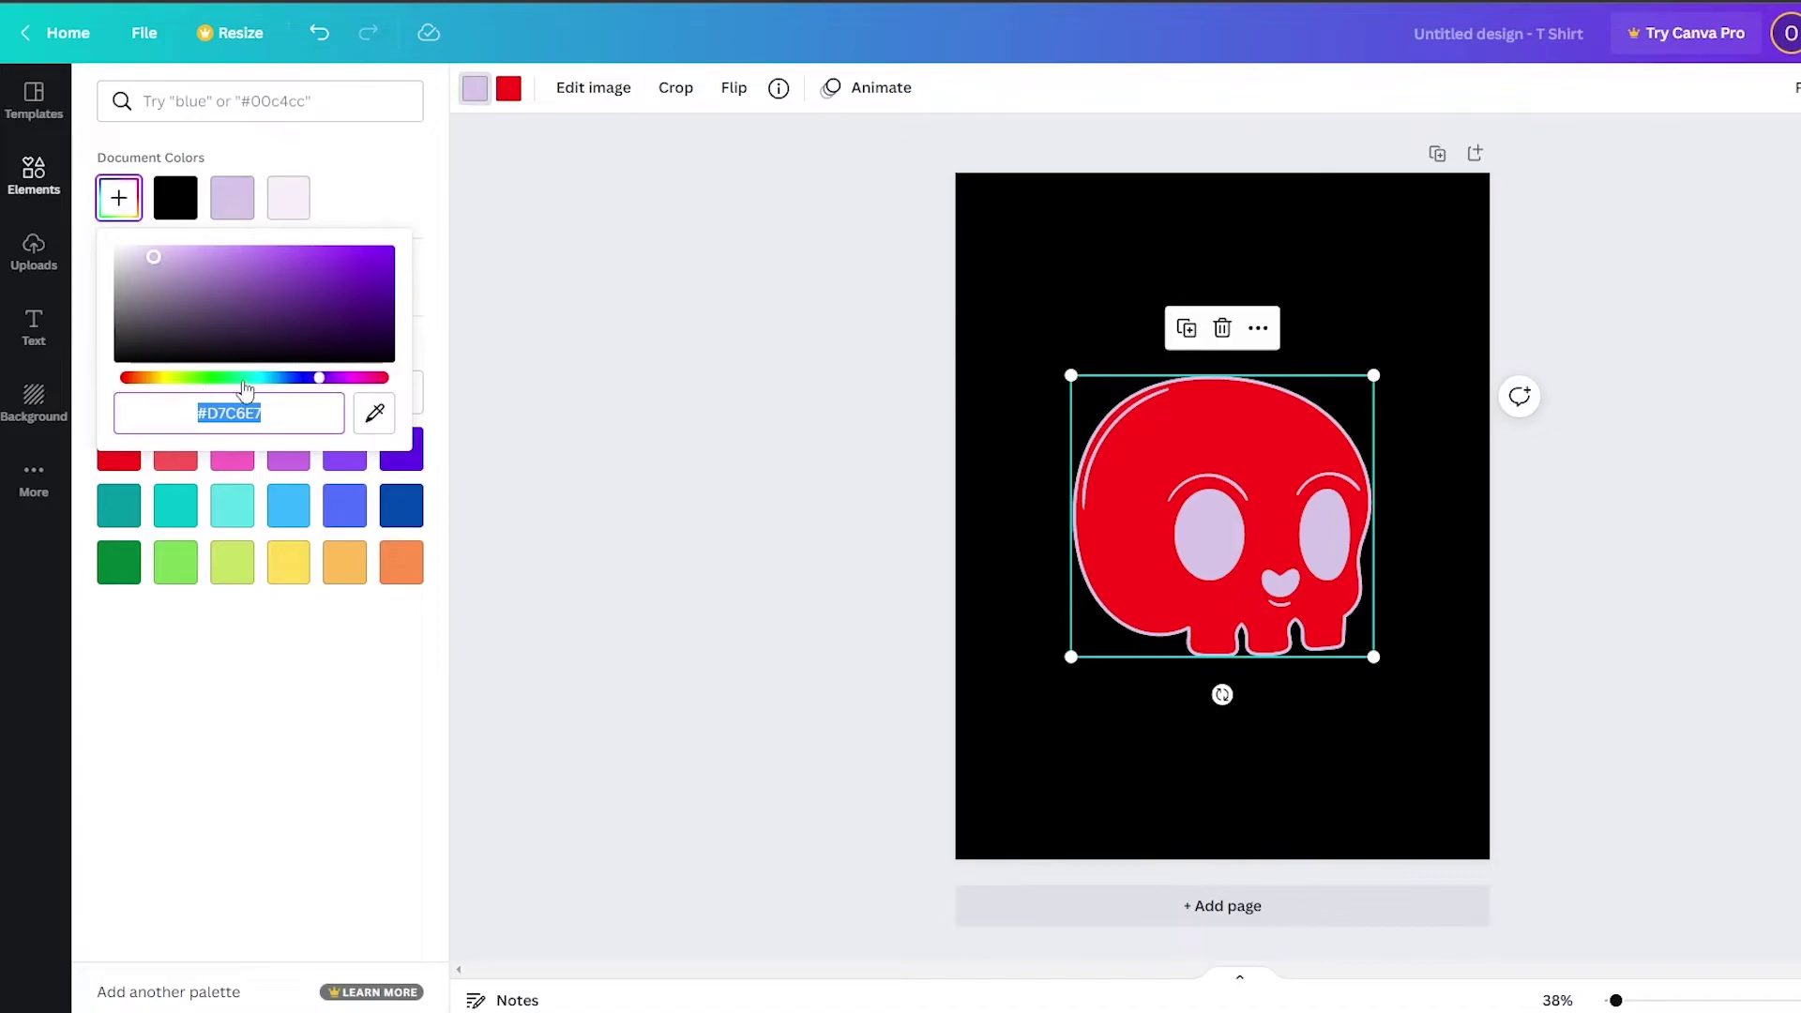
{"action": "left_click_drag", "start_coordinate": [241, 378], "coordinate": [126, 378]}
{"action": "left_click_drag", "start_coordinate": [356, 305], "coordinate": [464, 309]}
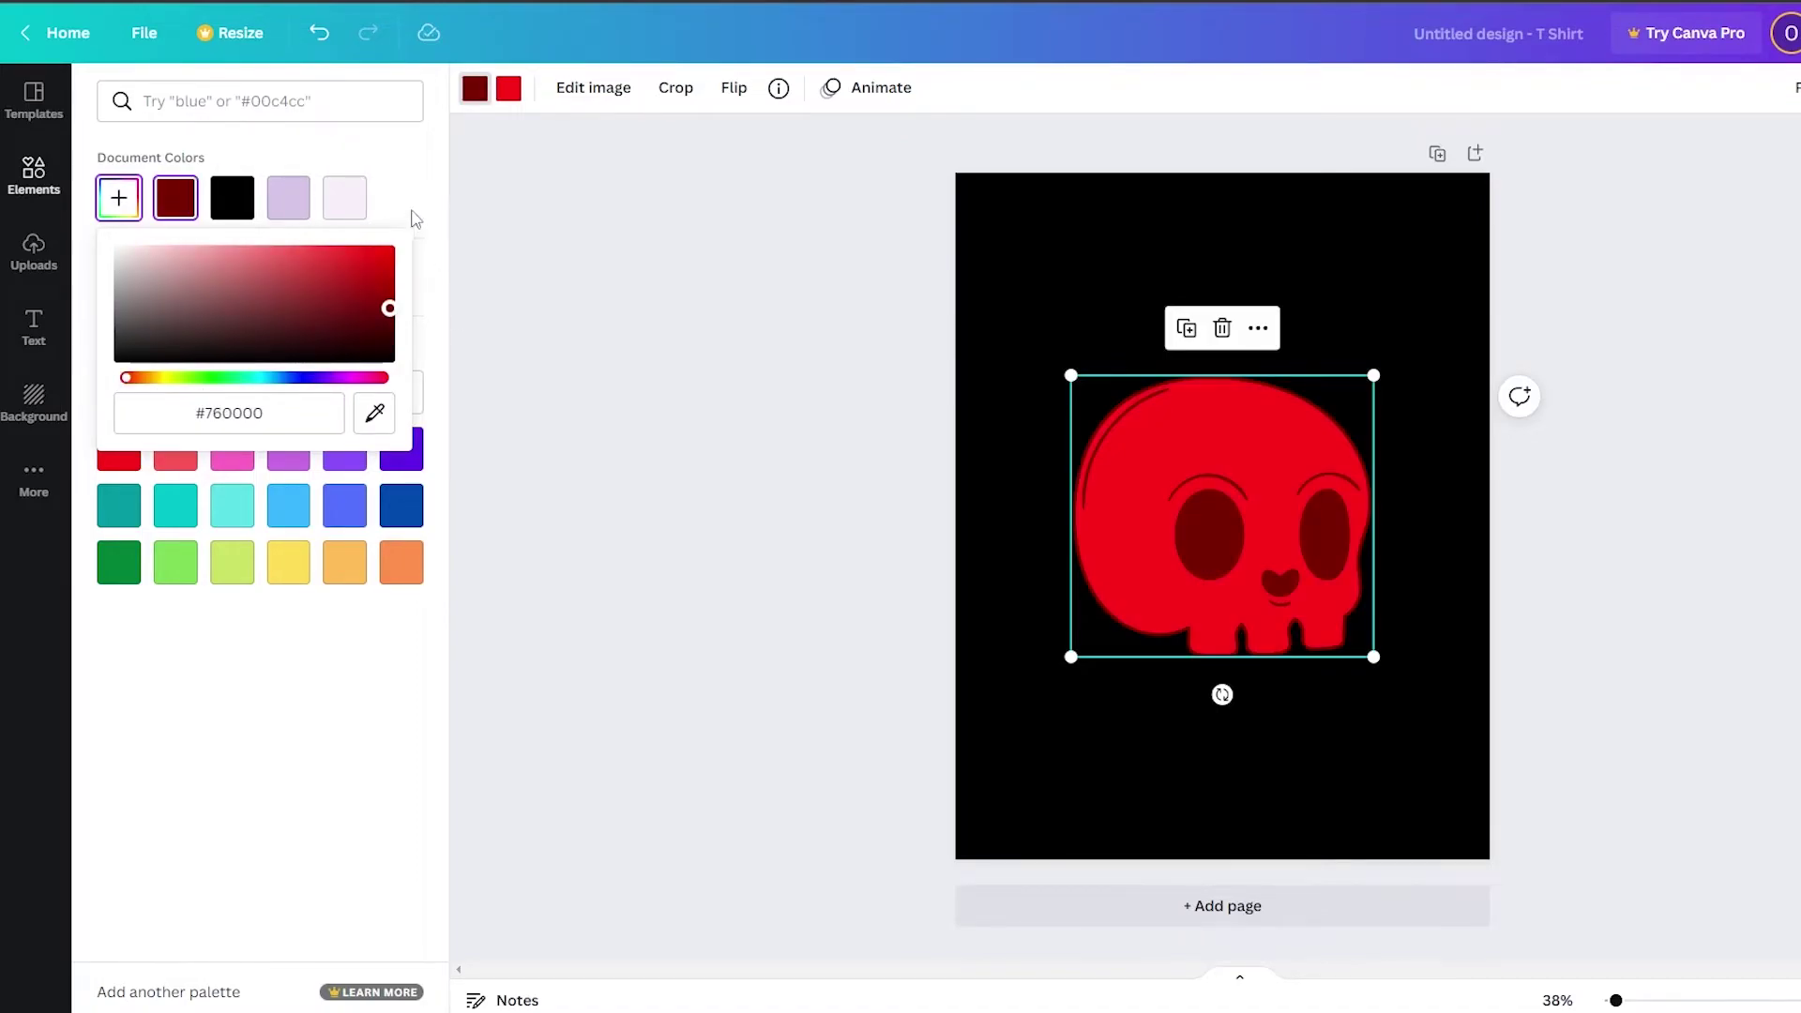
{"action": "left_click", "coordinate": [416, 222]}
{"action": "left_click", "coordinate": [1157, 397]}
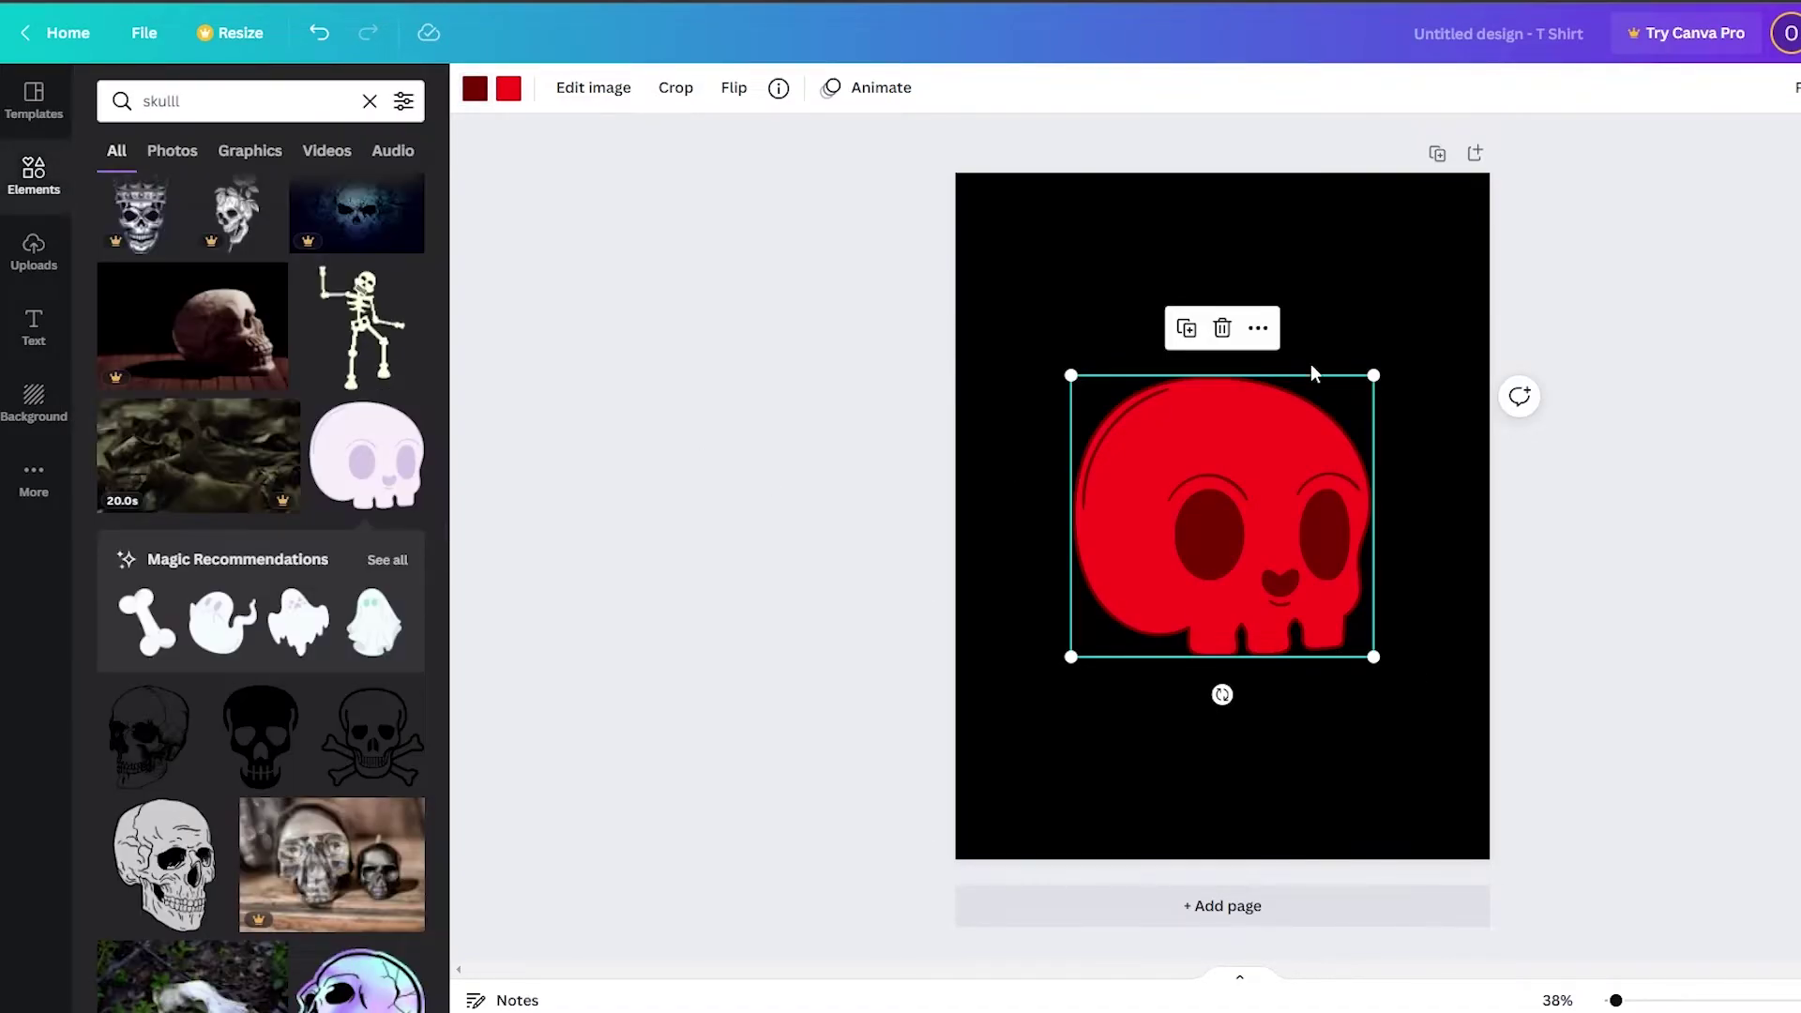
{"action": "left_click", "coordinate": [1346, 285]}
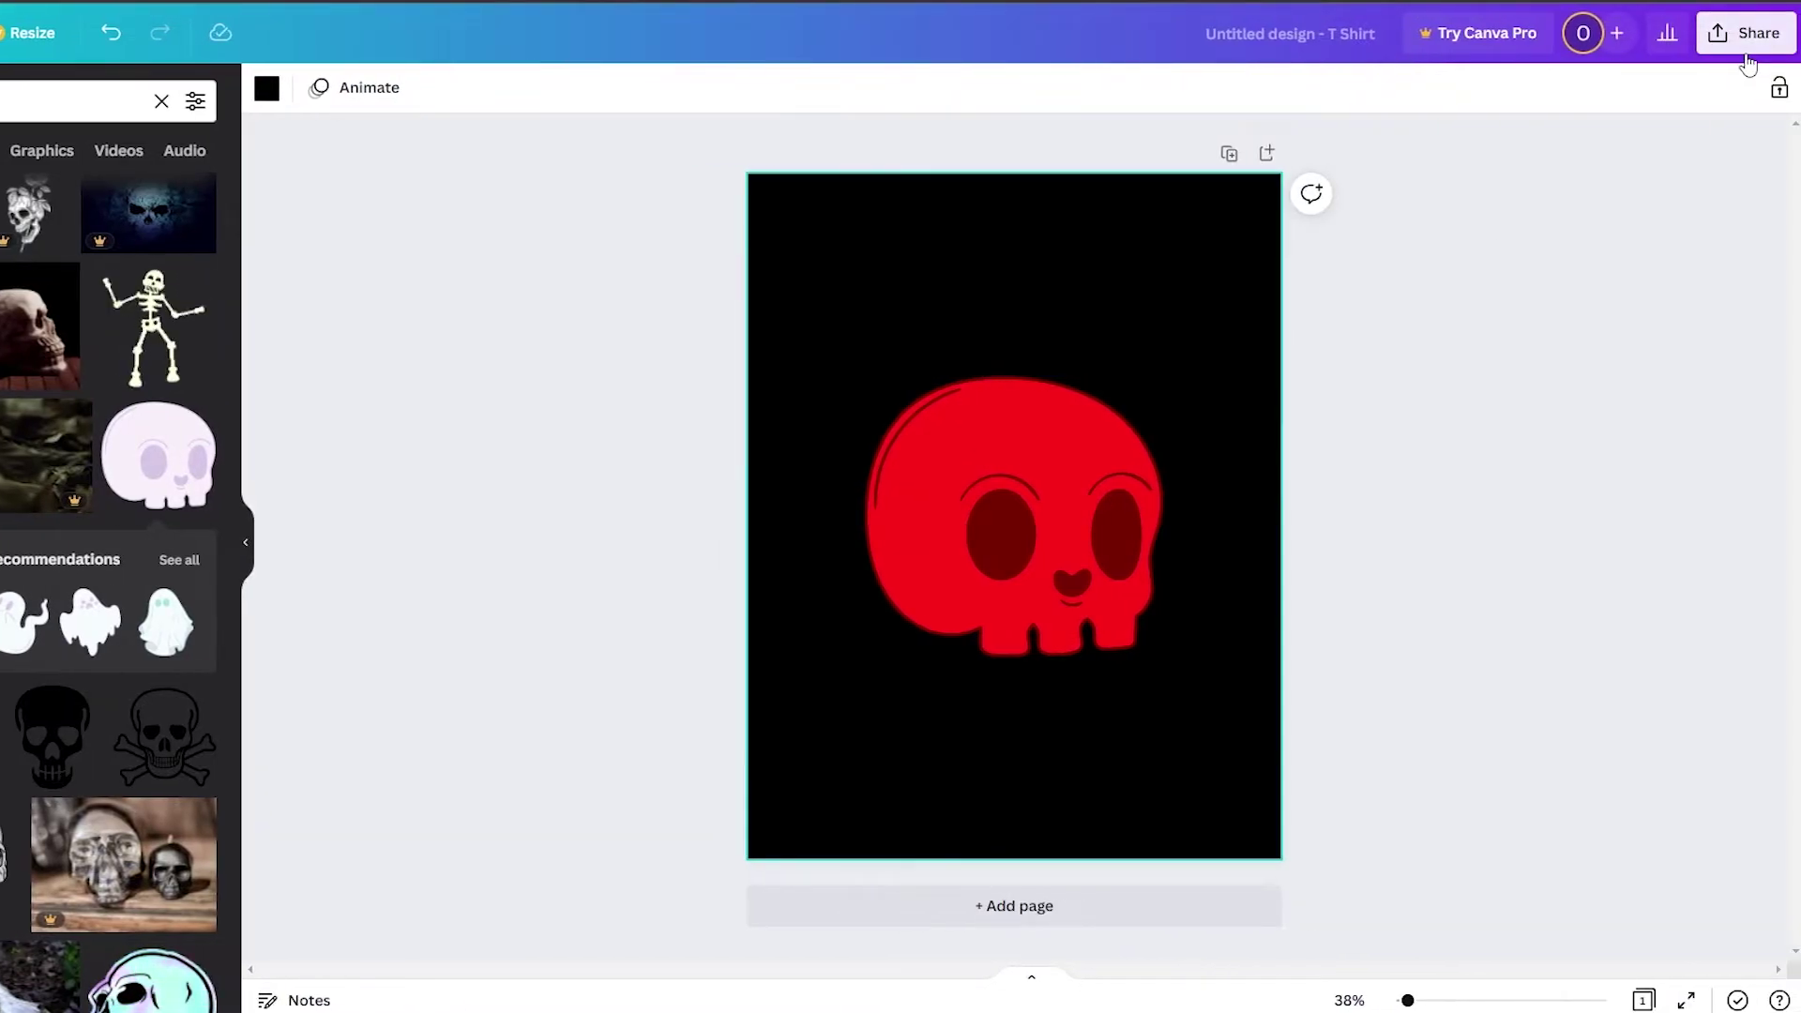
Download the red skull design as a PNG with the suggested settings
{"action": "left_click", "coordinate": [1747, 54]}
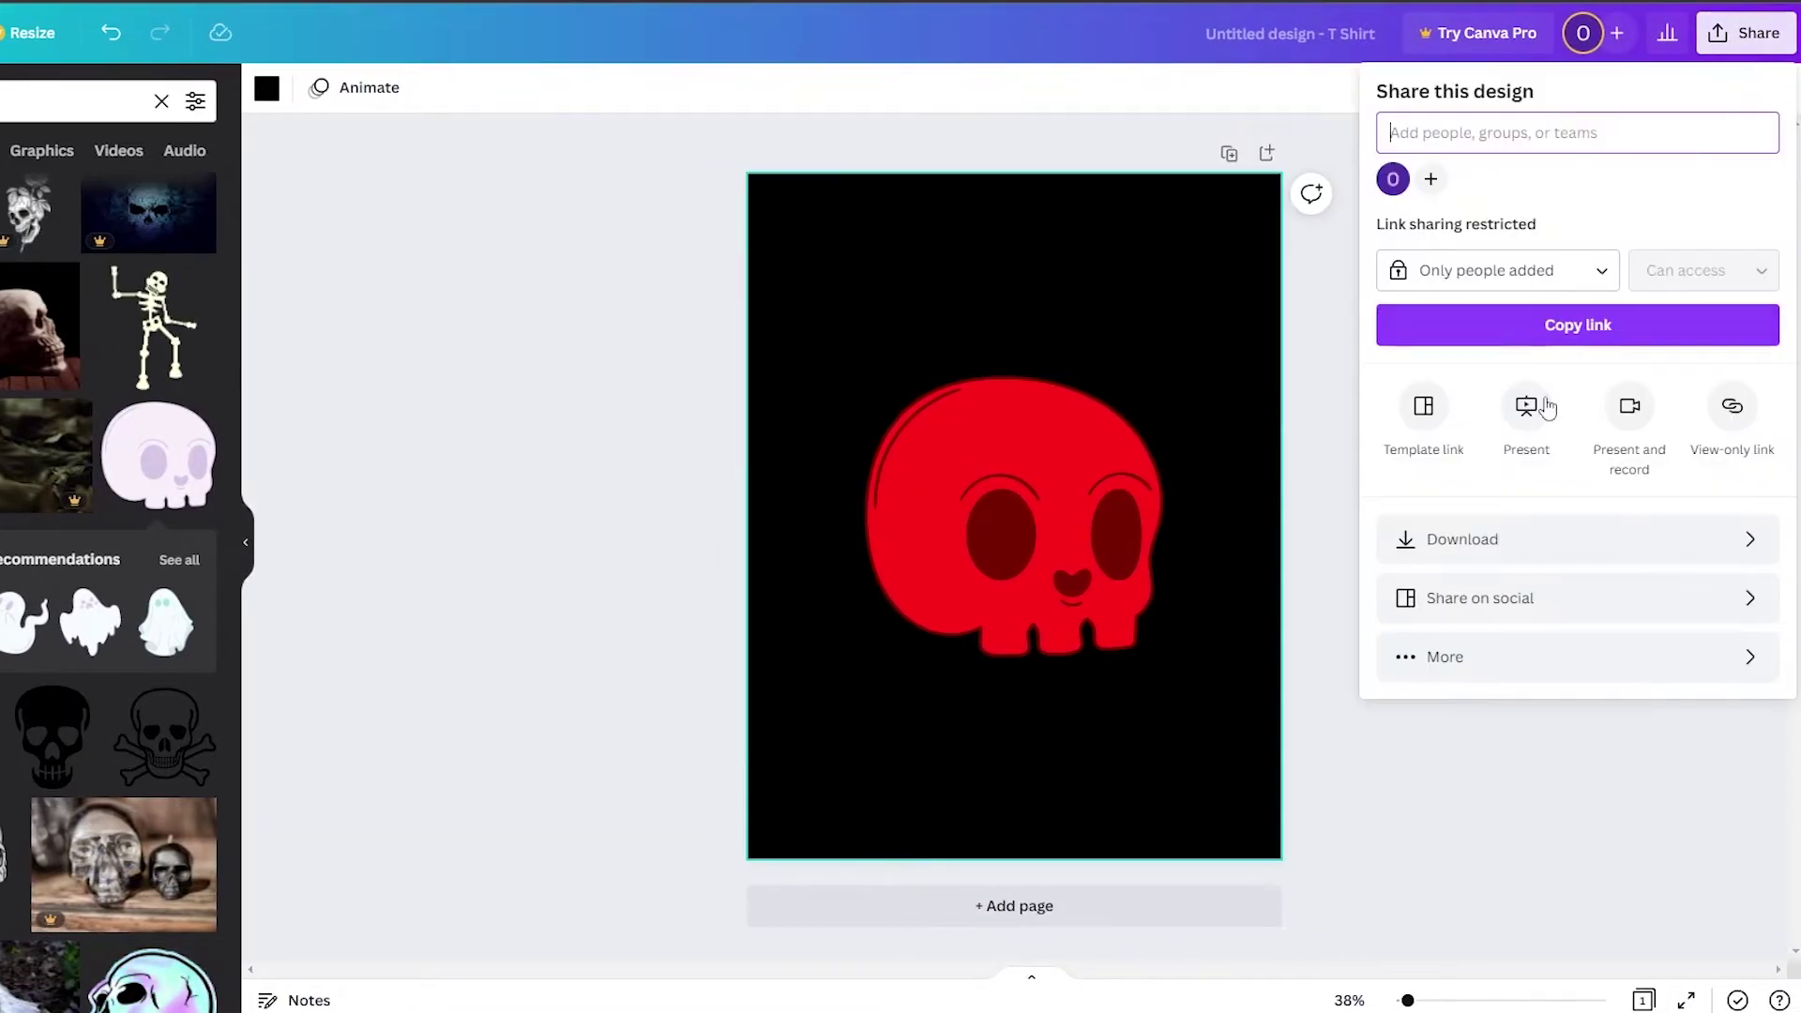
{"action": "left_click", "coordinate": [1511, 540]}
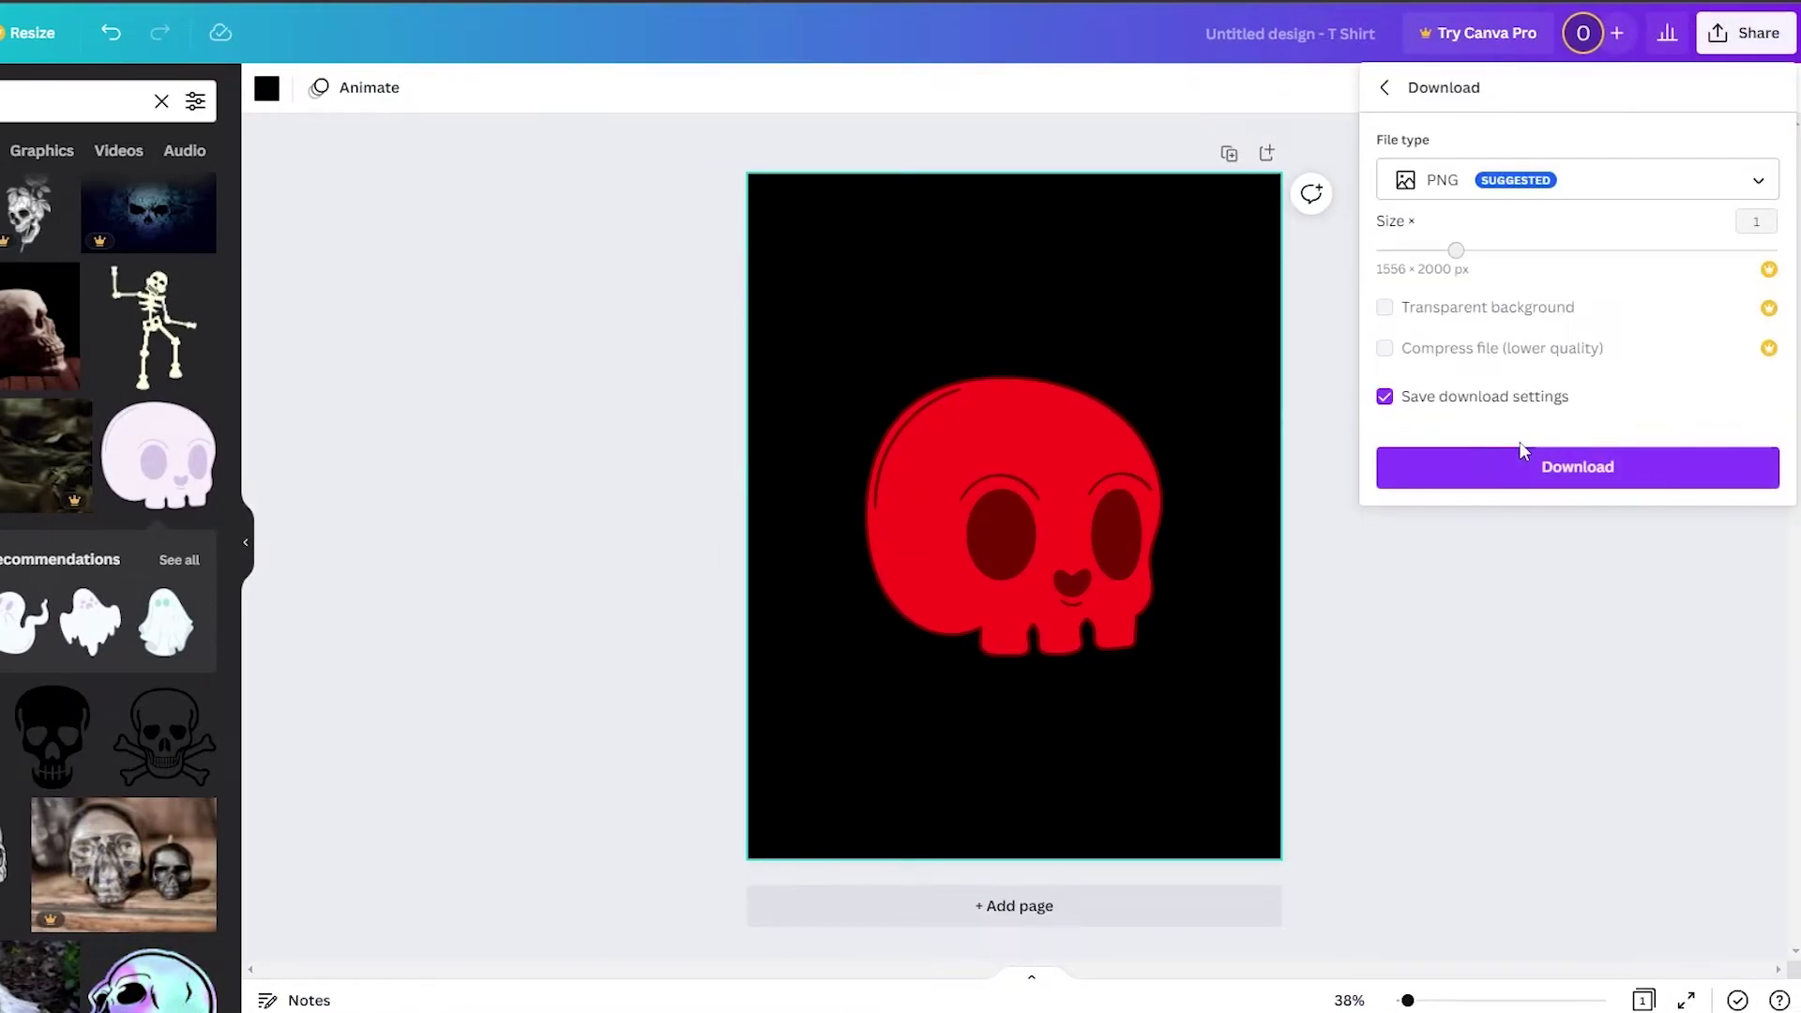
{"action": "left_click", "coordinate": [1516, 475]}
Try to enable the transparent background option for the PNG download of the skull design
{"action": "left_click", "coordinate": [1746, 33]}
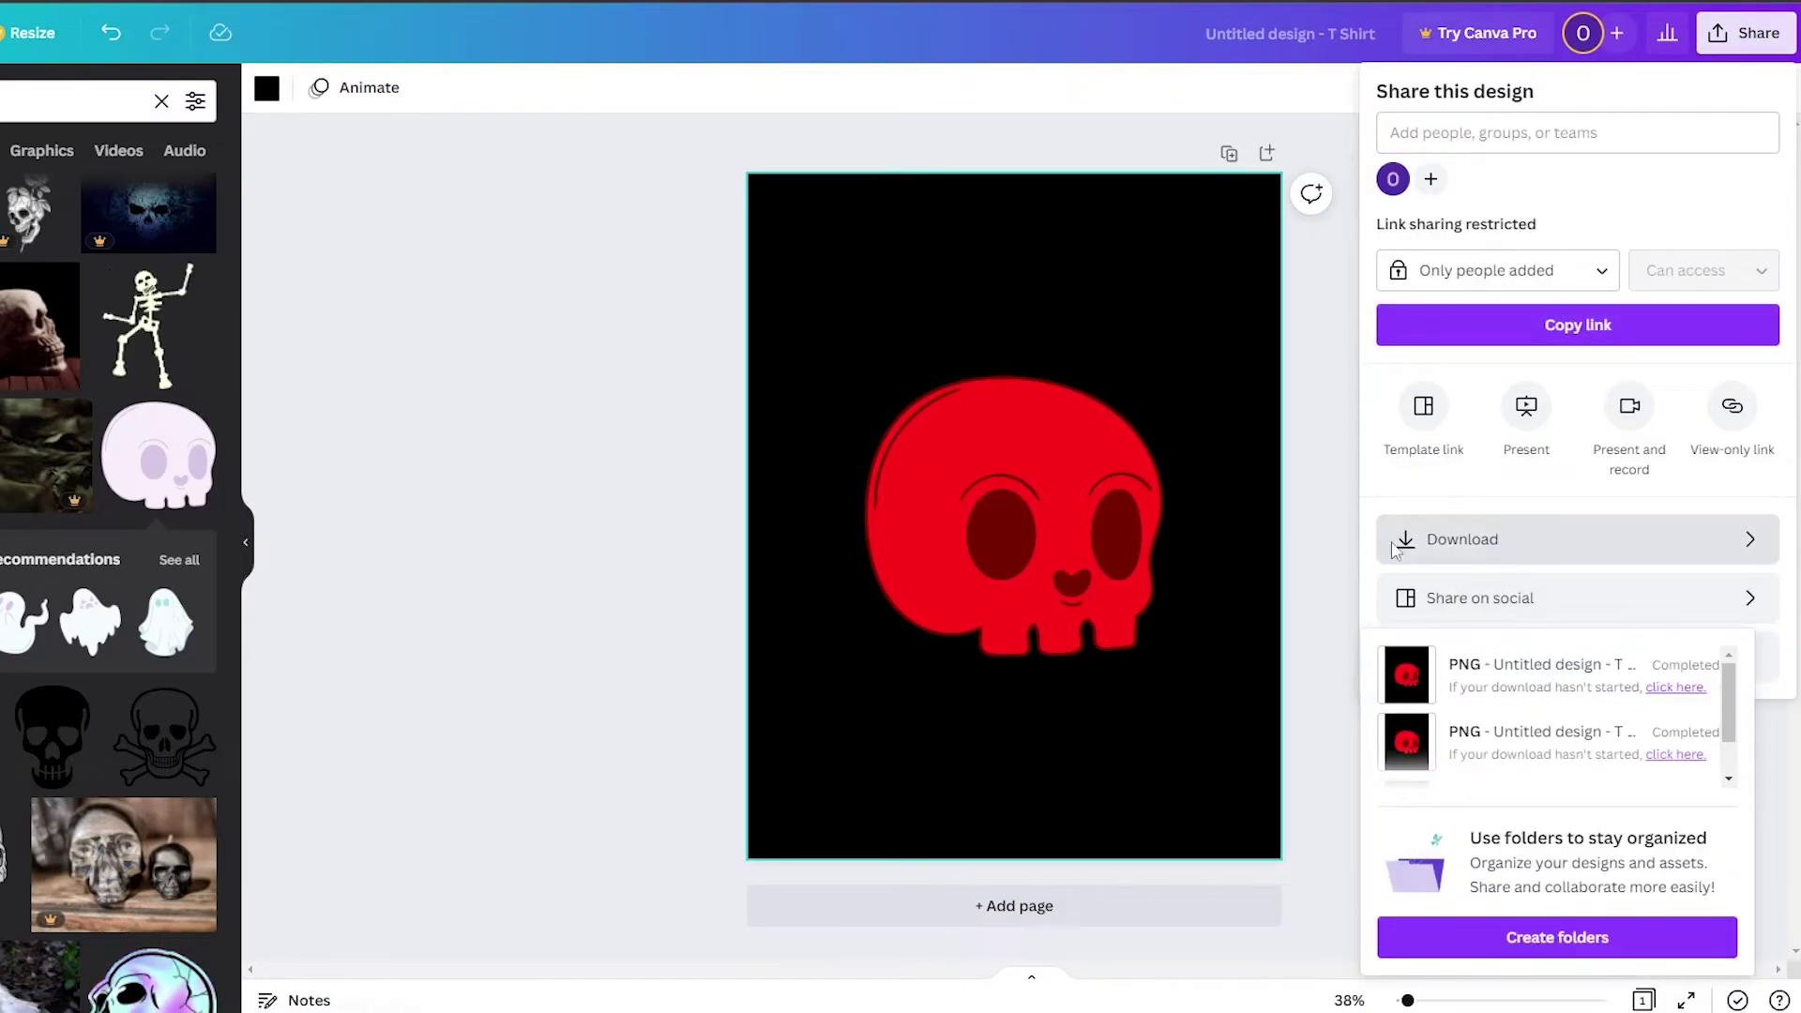
{"action": "left_click", "coordinate": [1564, 555]}
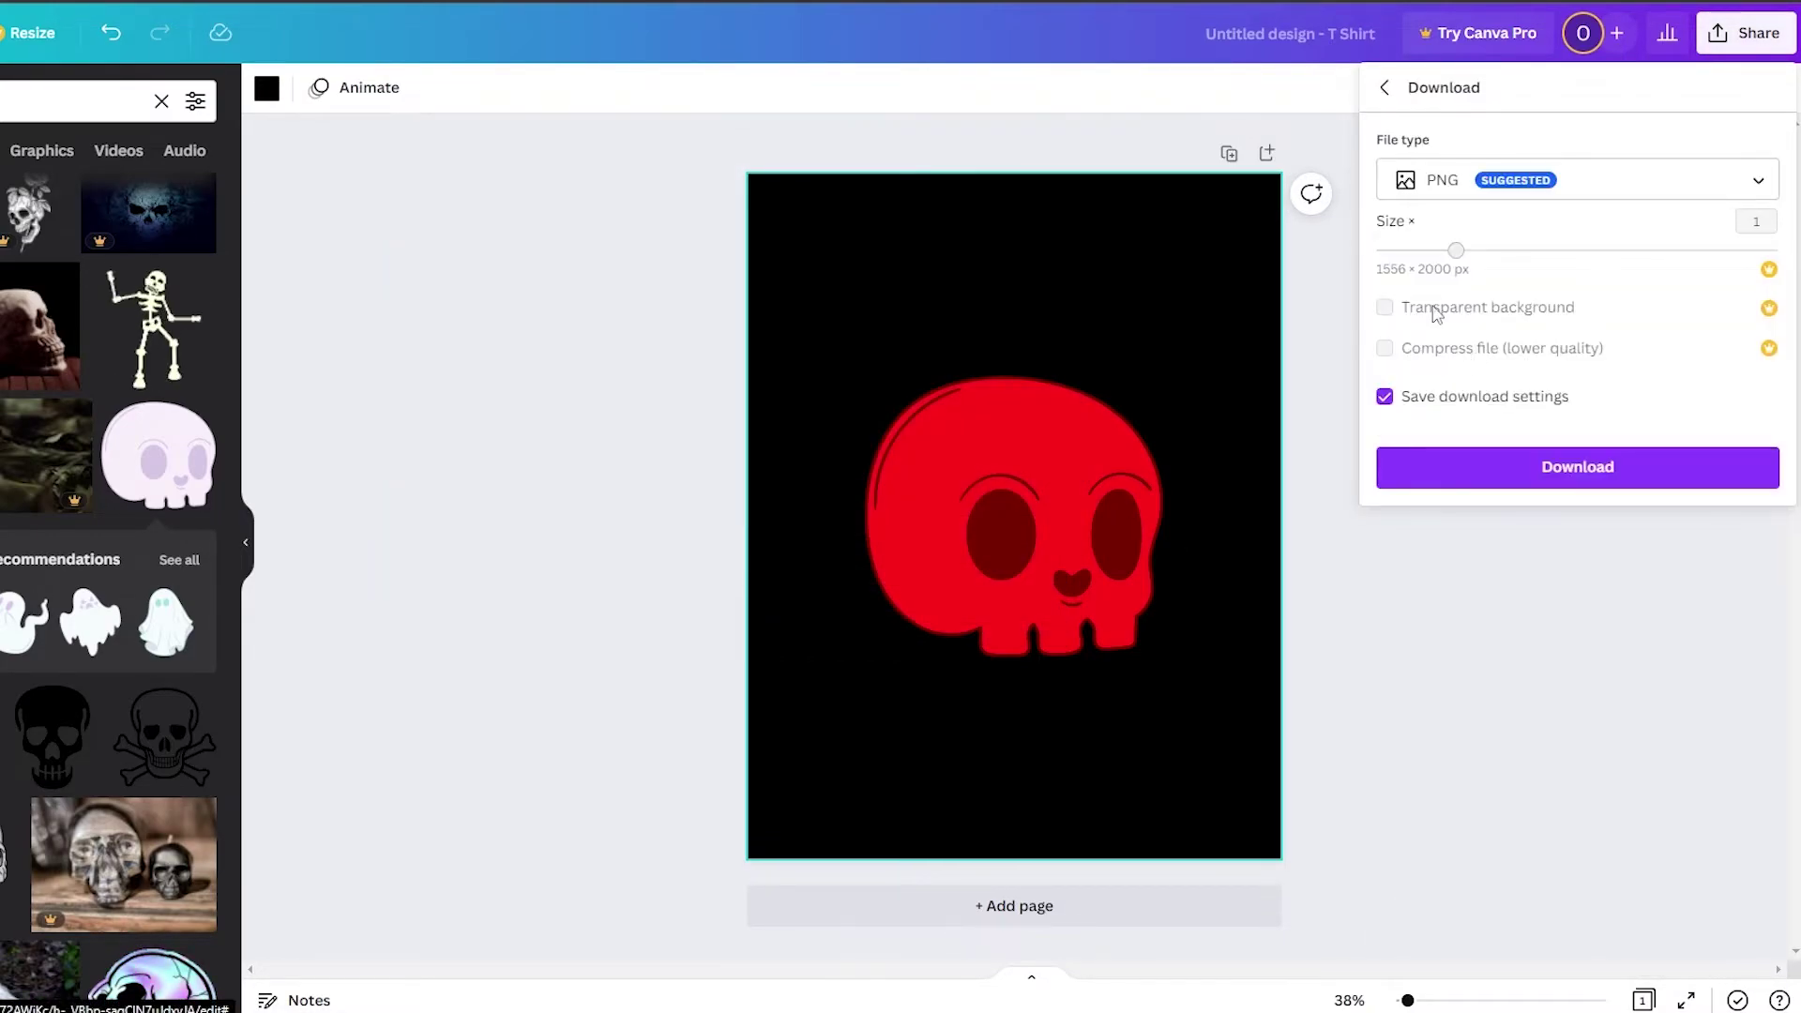
{"action": "left_click", "coordinate": [1465, 359]}
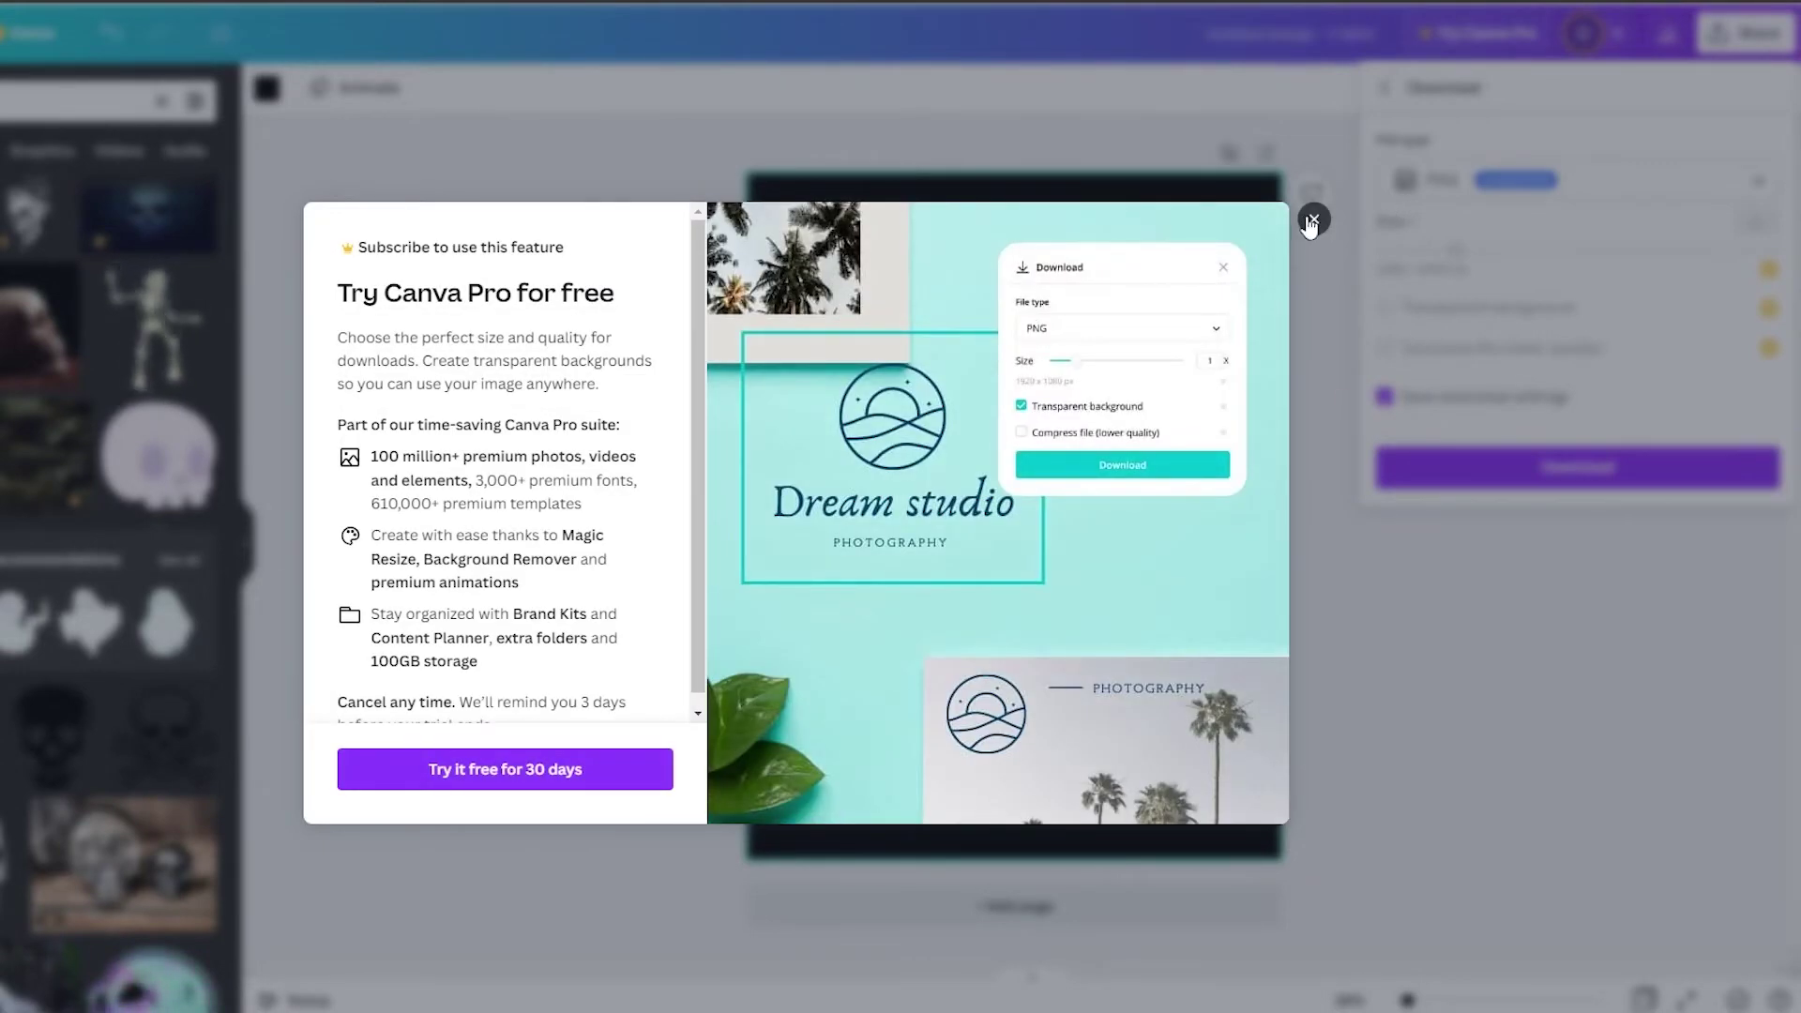
{"action": "left_click", "coordinate": [1313, 218]}
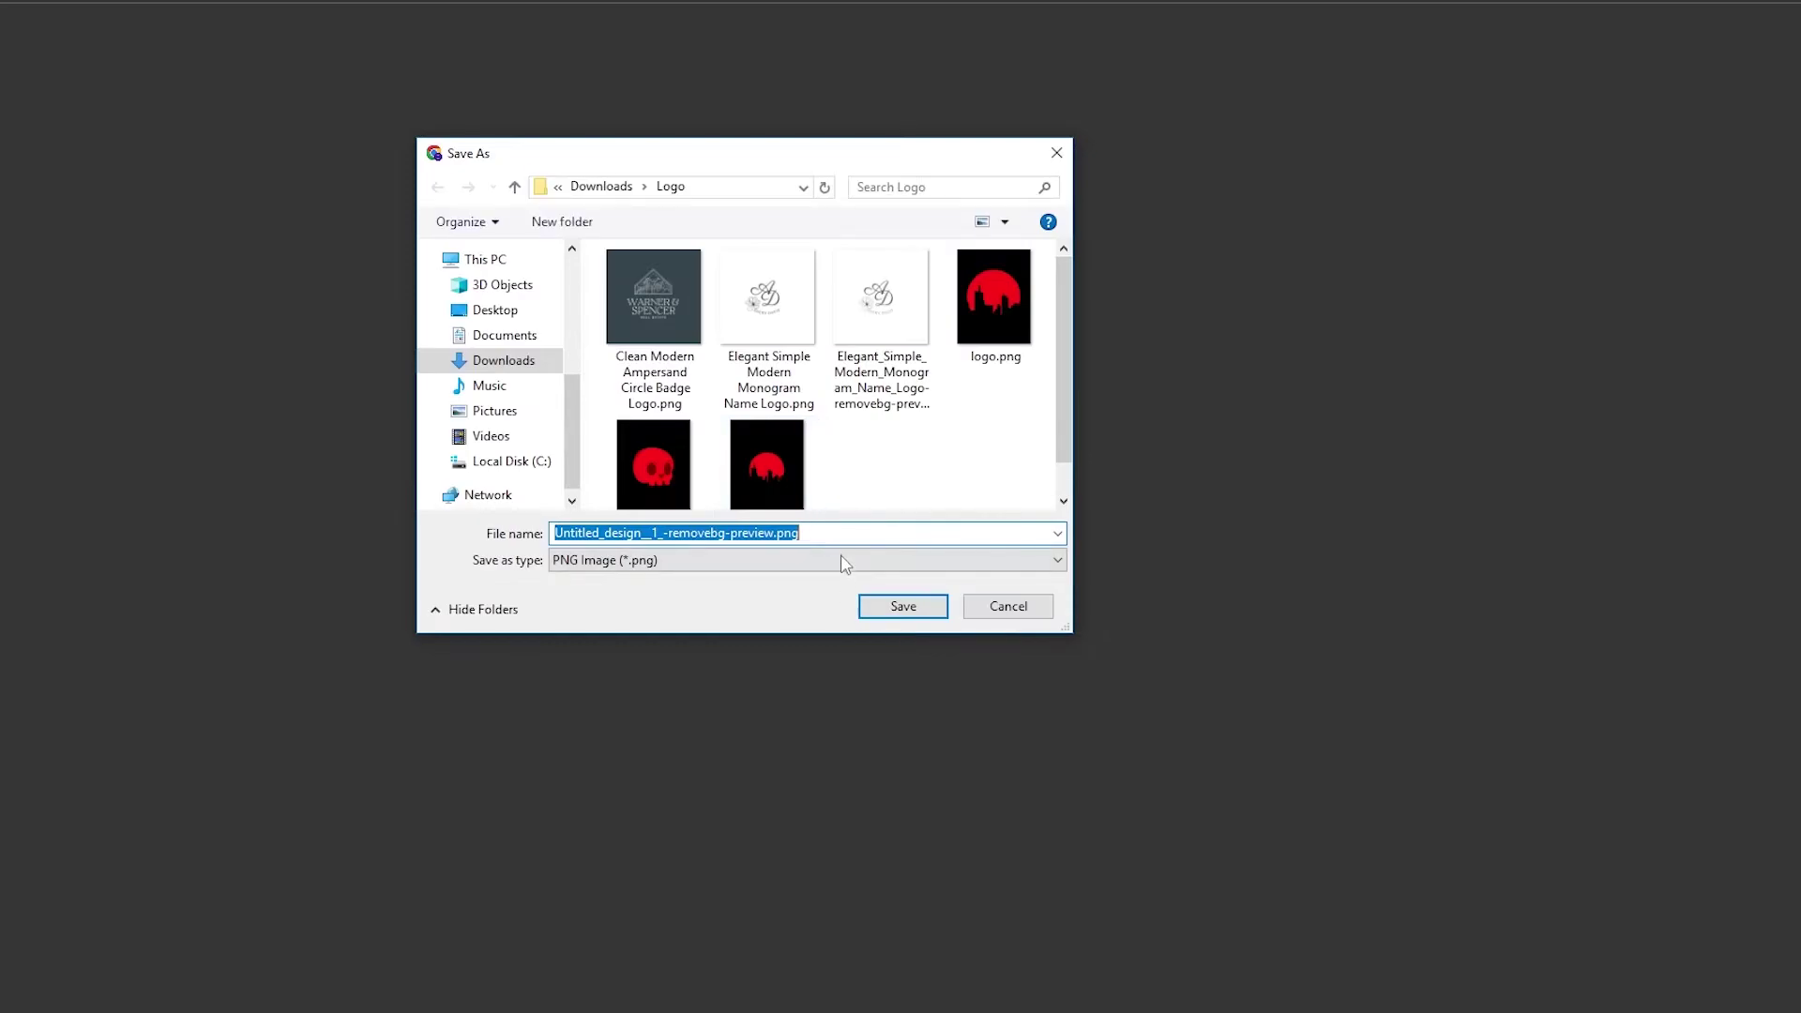
Save the background-removed skull as Untitled_design__1_-removebg-preview.png in the Logo folder
{"action": "left_click", "coordinate": [902, 606]}
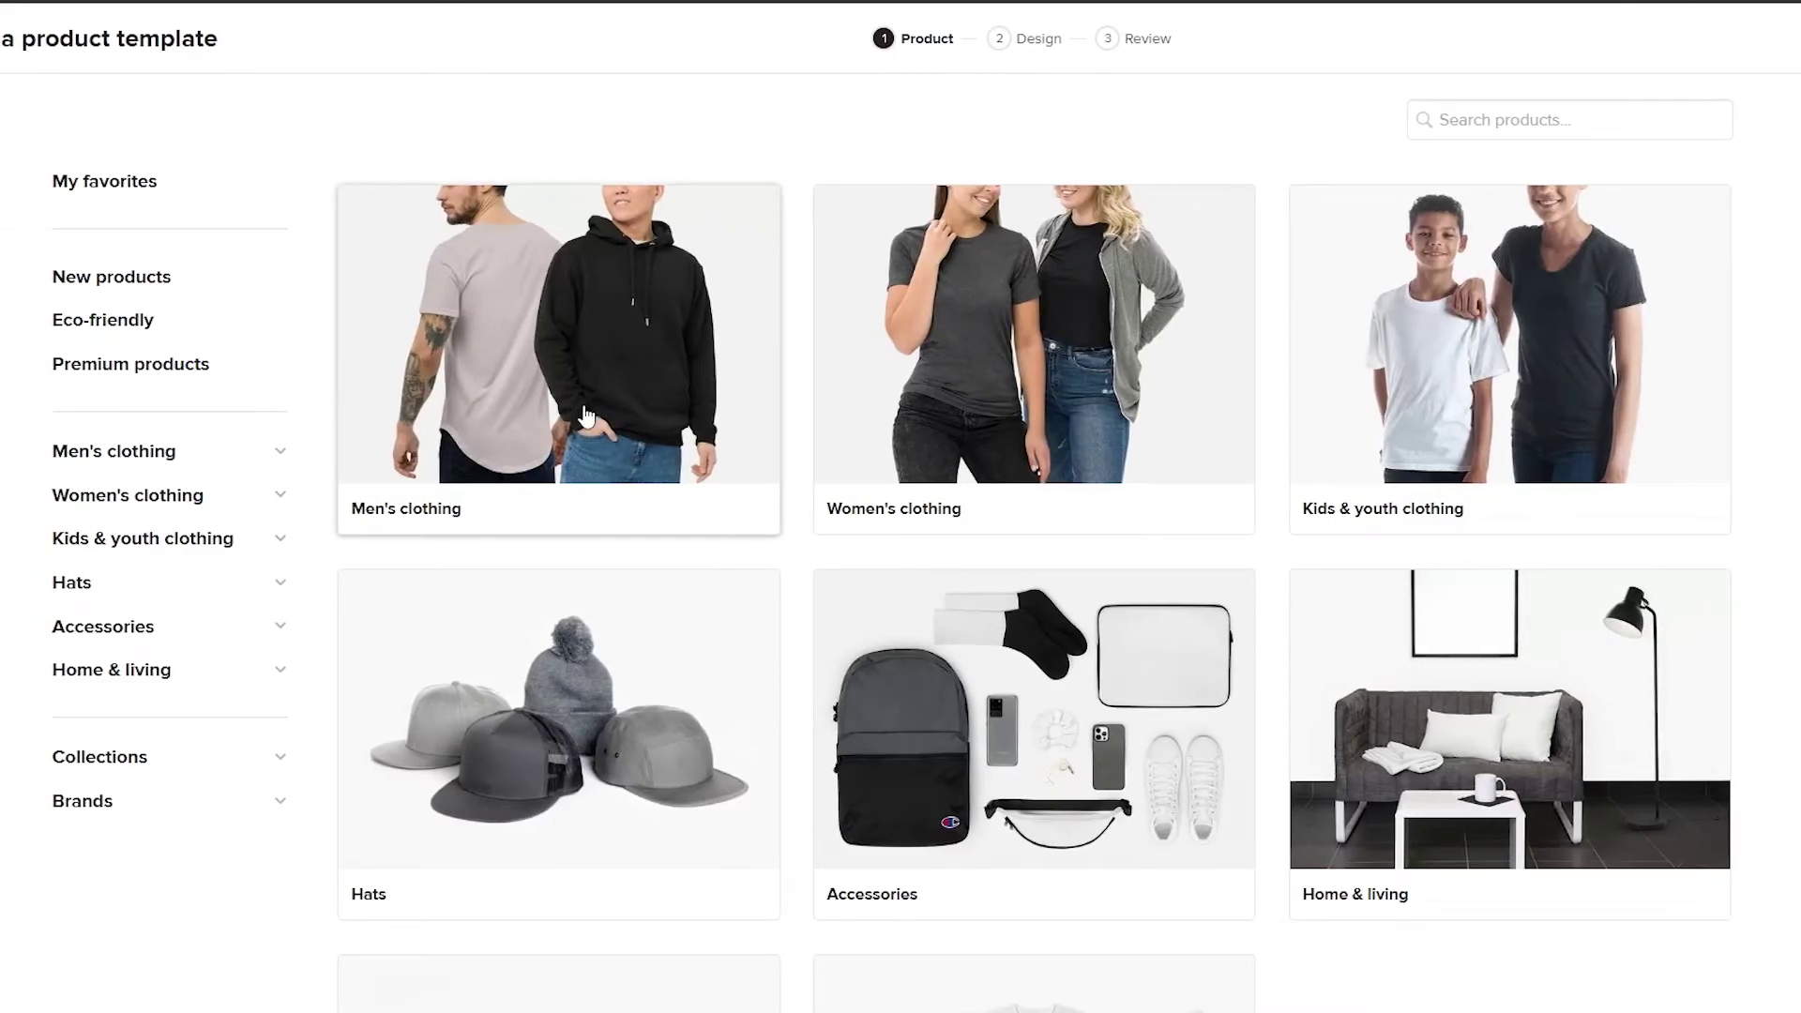
Choose the men's long sleeve Unisex Fashion Long Sleeve Shirt, Threadfast Apparel 100LS, as the product for the template
{"action": "left_click", "coordinate": [566, 360]}
{"action": "scroll", "coordinate": [744, 669], "scroll_direction": "down", "scroll_amount": 3}
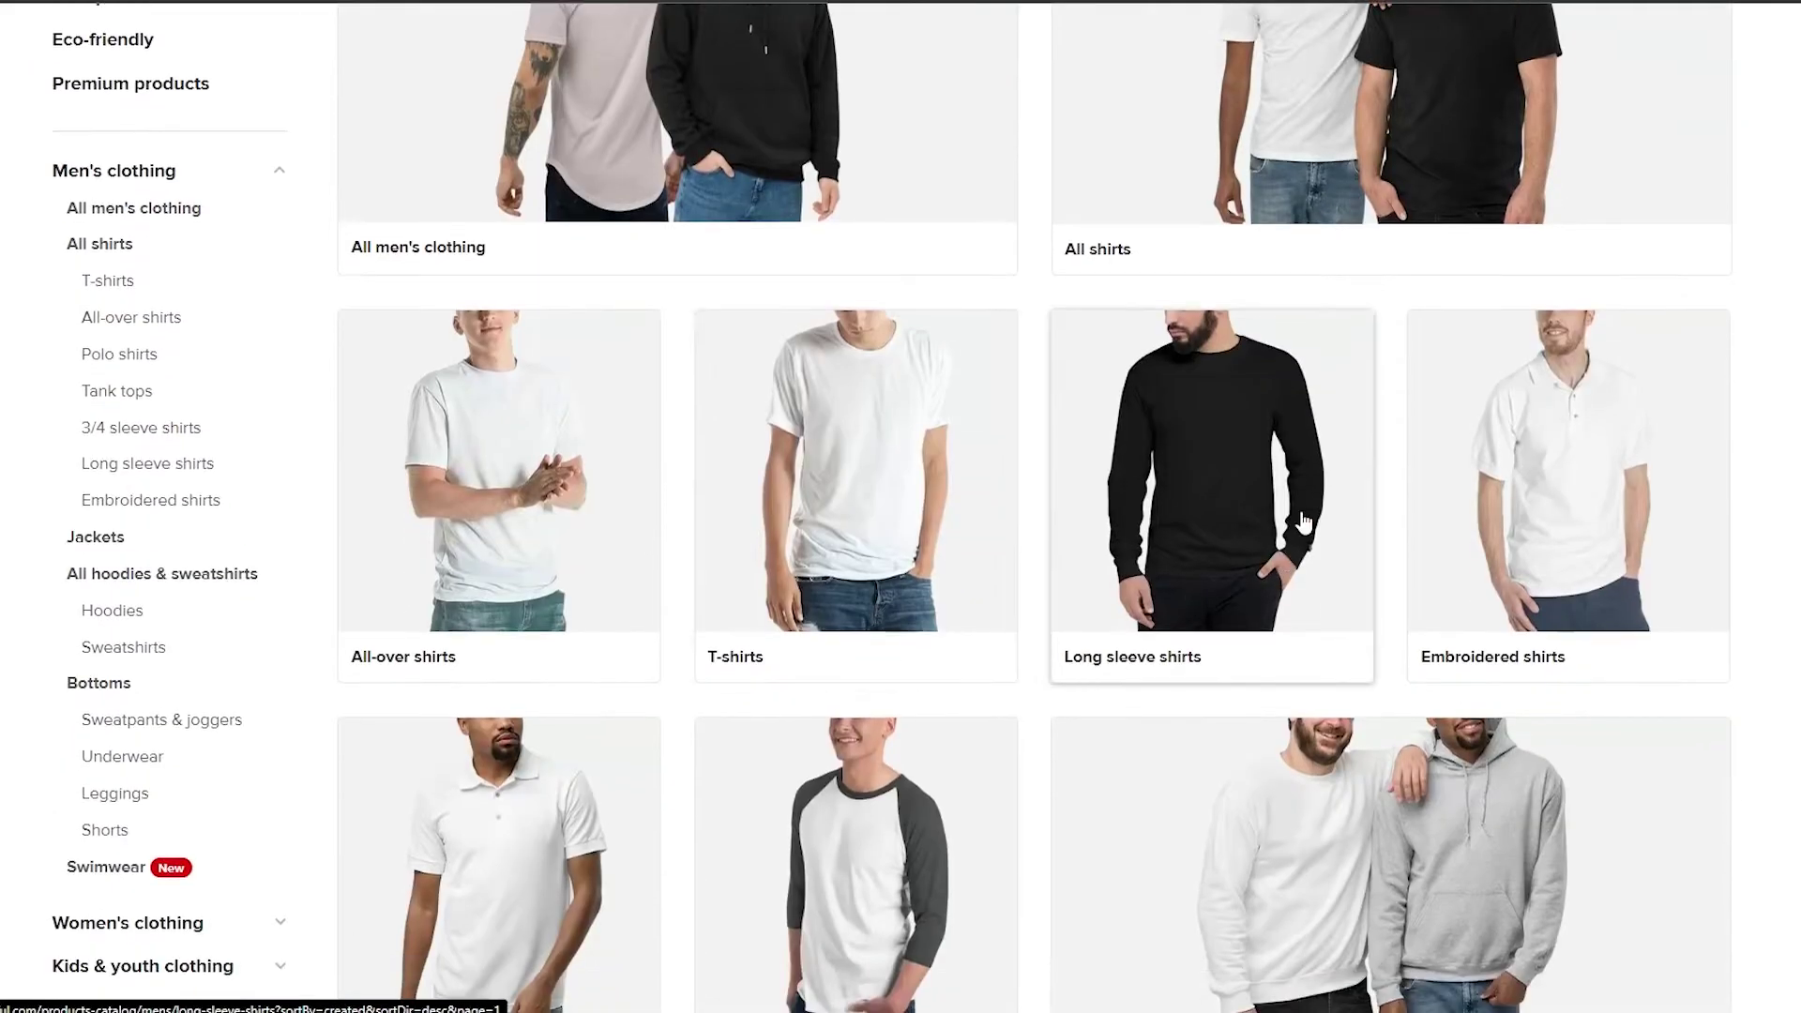
{"action": "left_click", "coordinate": [1323, 448]}
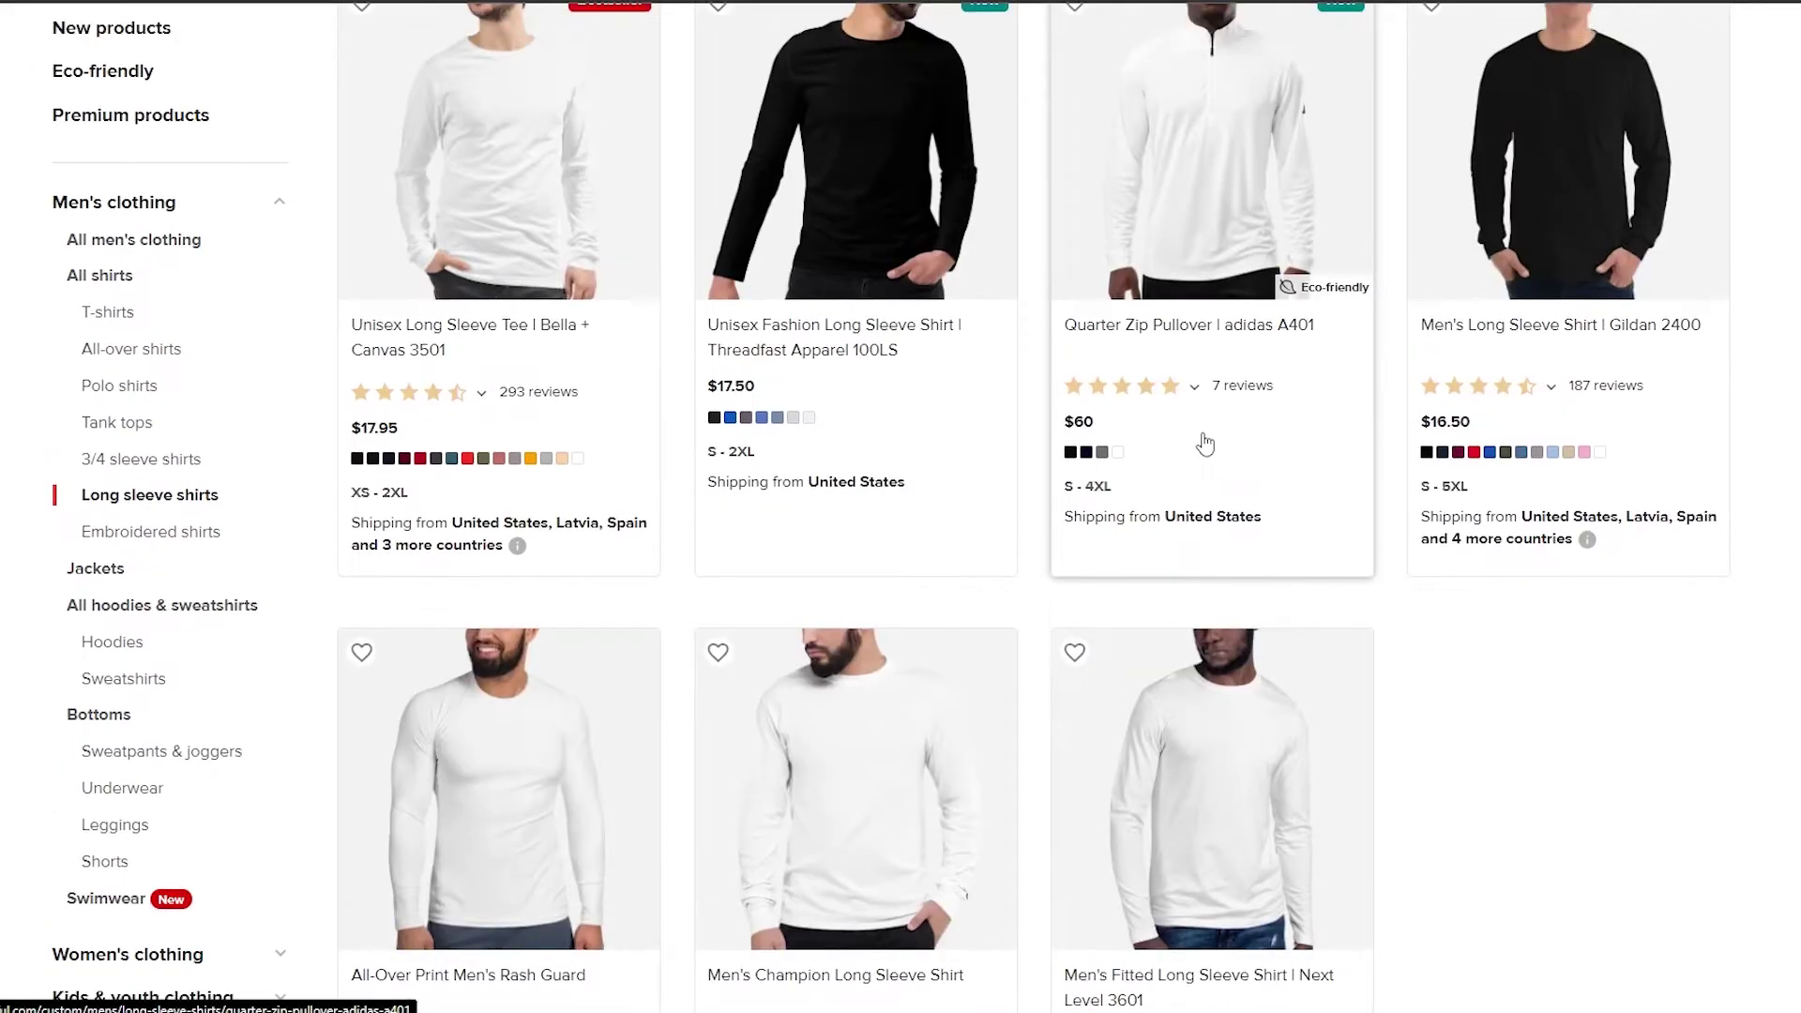
{"action": "left_click", "coordinate": [916, 454]}
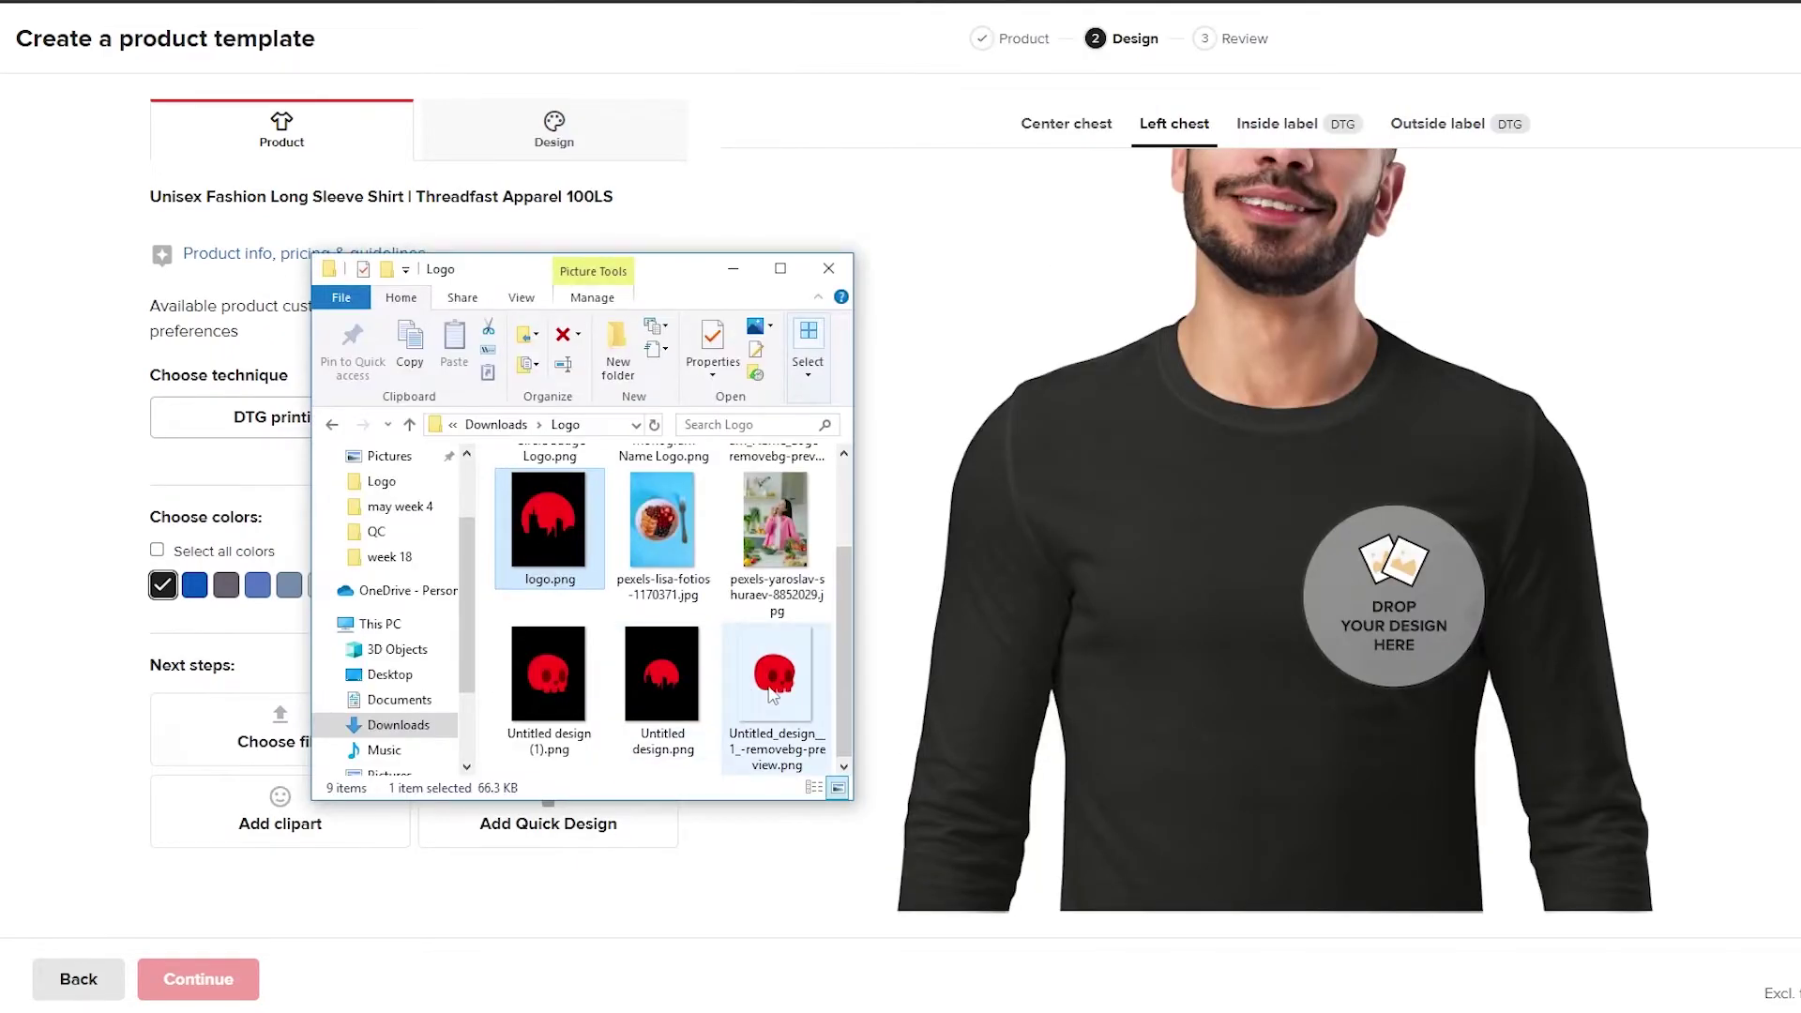
Place Untitled_design__1_-removebg-preview.png from the Logo folder on the shirt's left chest embroidery area
{"action": "left_click_drag", "start_coordinate": [777, 694], "coordinate": [1444, 589]}
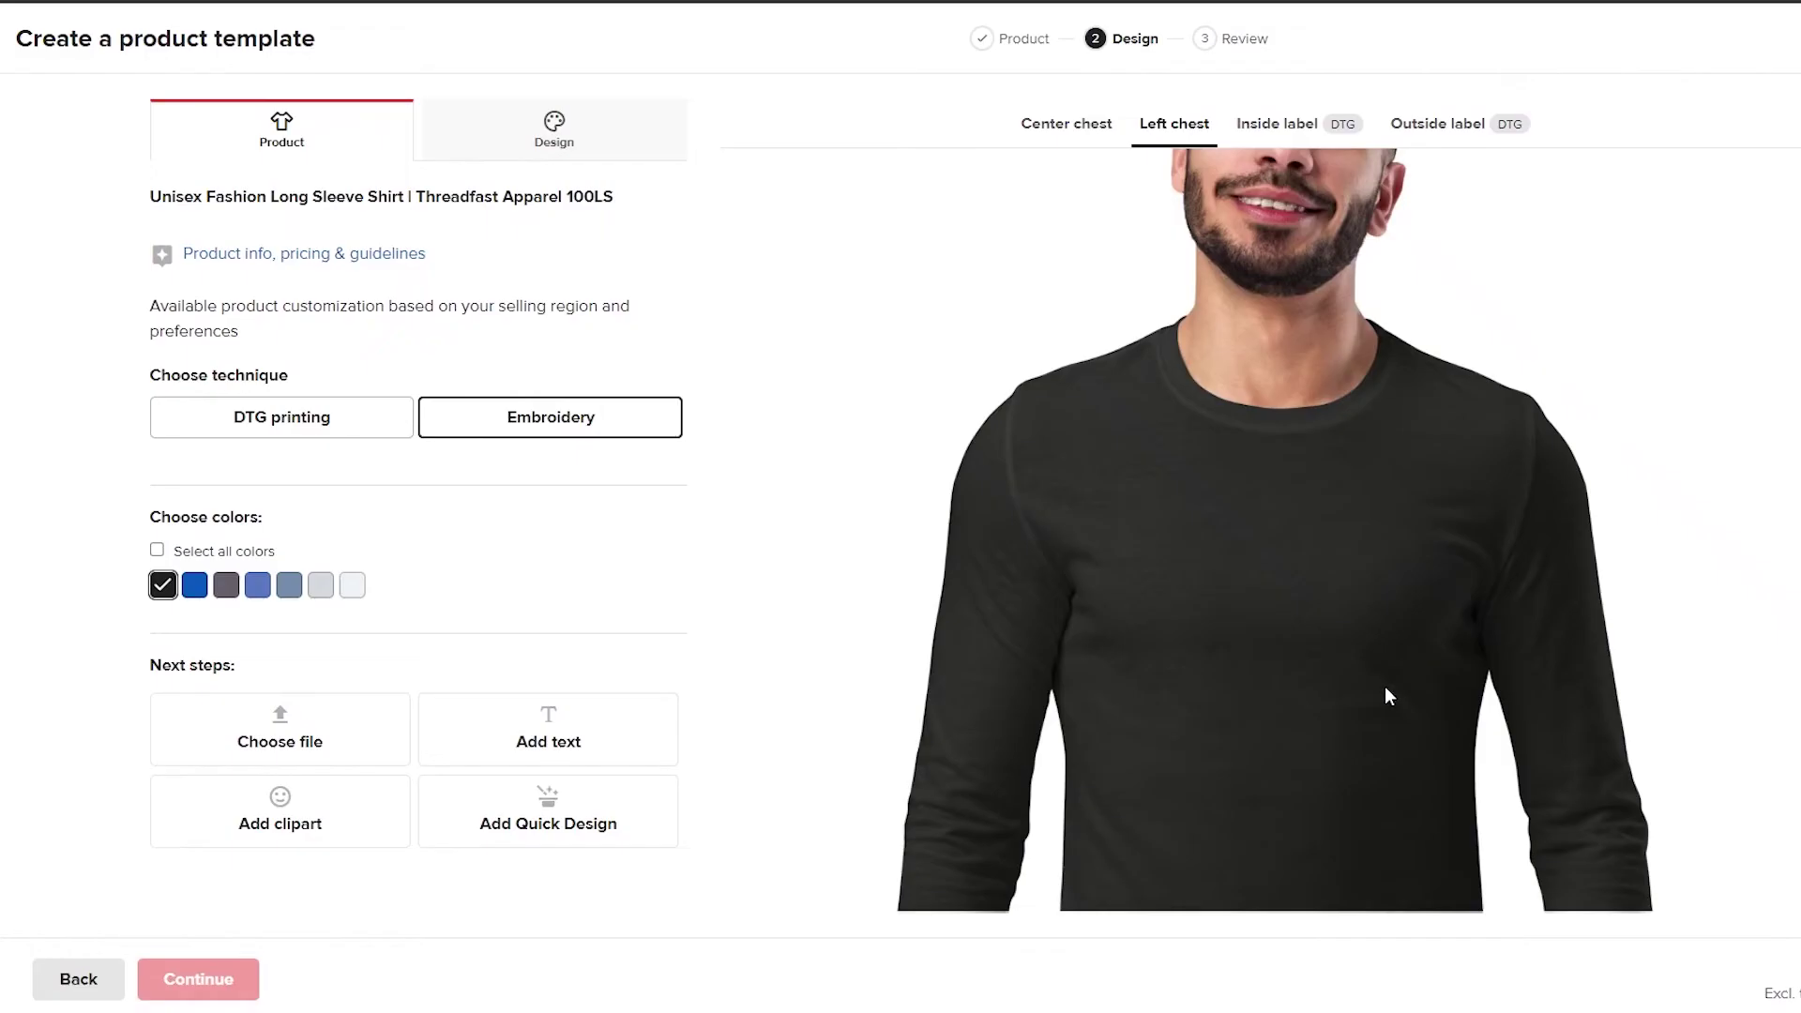
{"action": "scroll", "coordinate": [1387, 683], "scroll_direction": "down", "scroll_amount": 1}
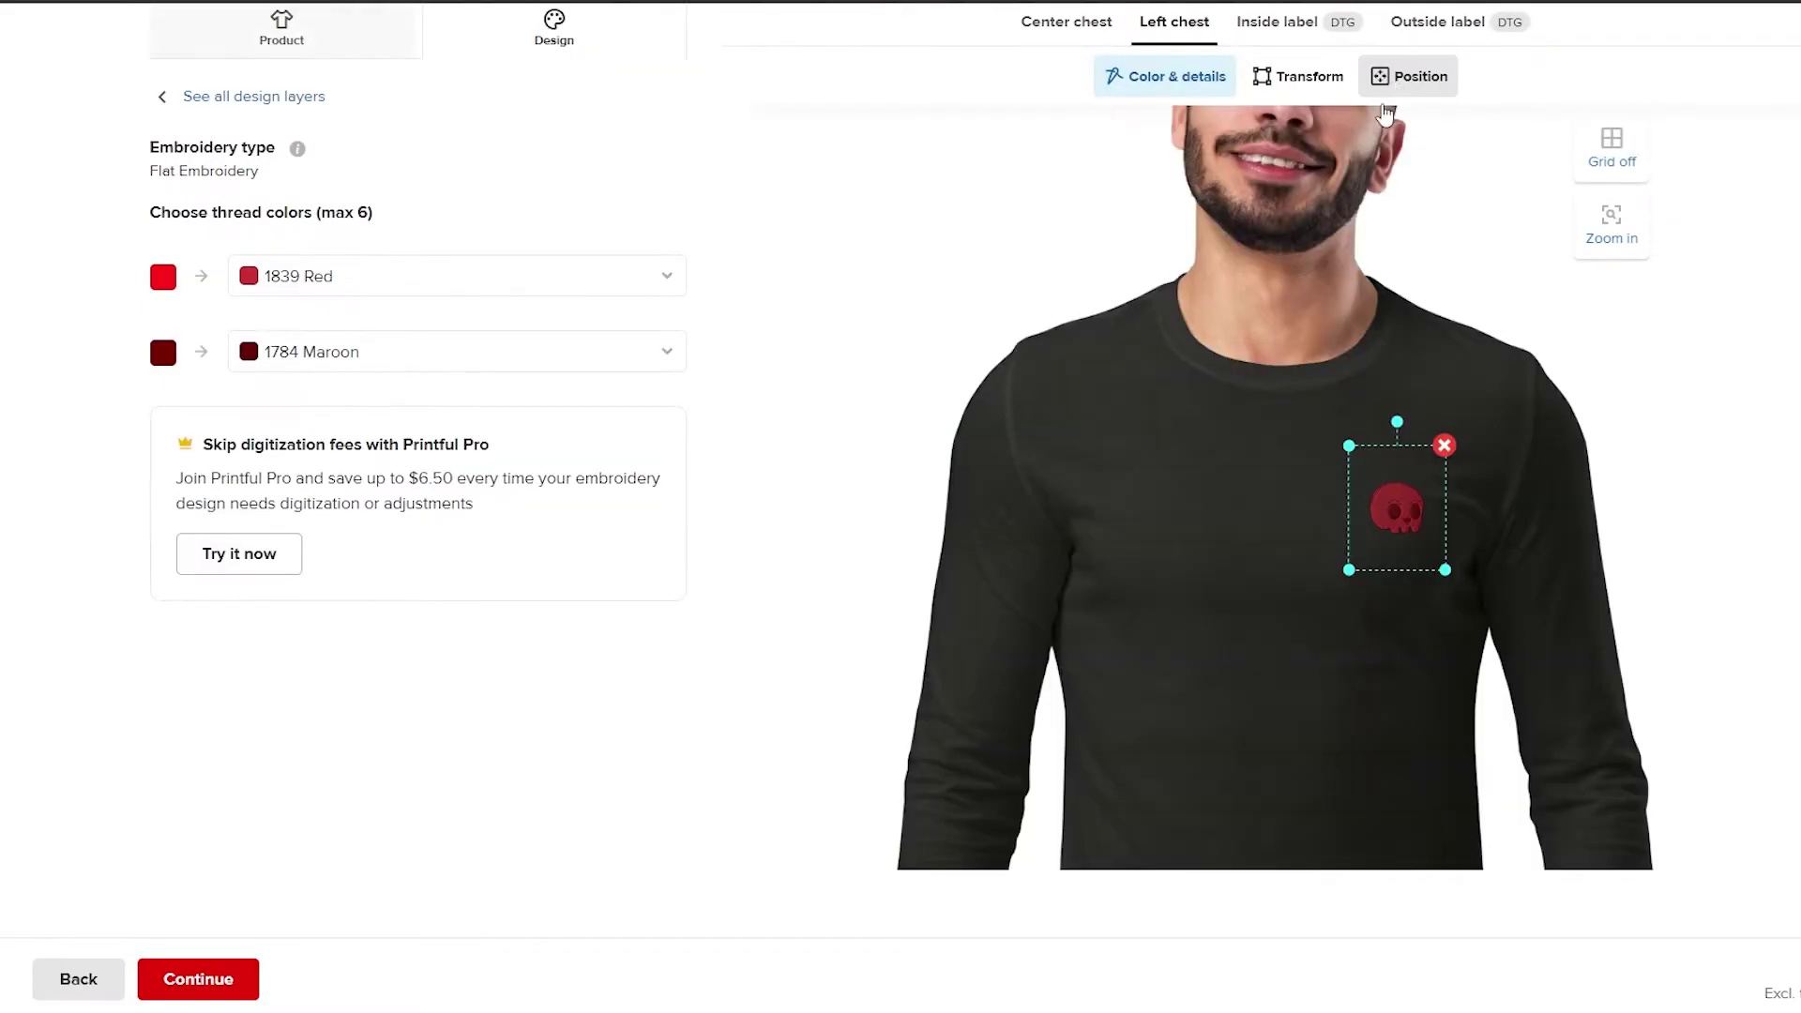
{"action": "scroll", "coordinate": [1426, 515], "scroll_direction": "up", "scroll_amount": 1}
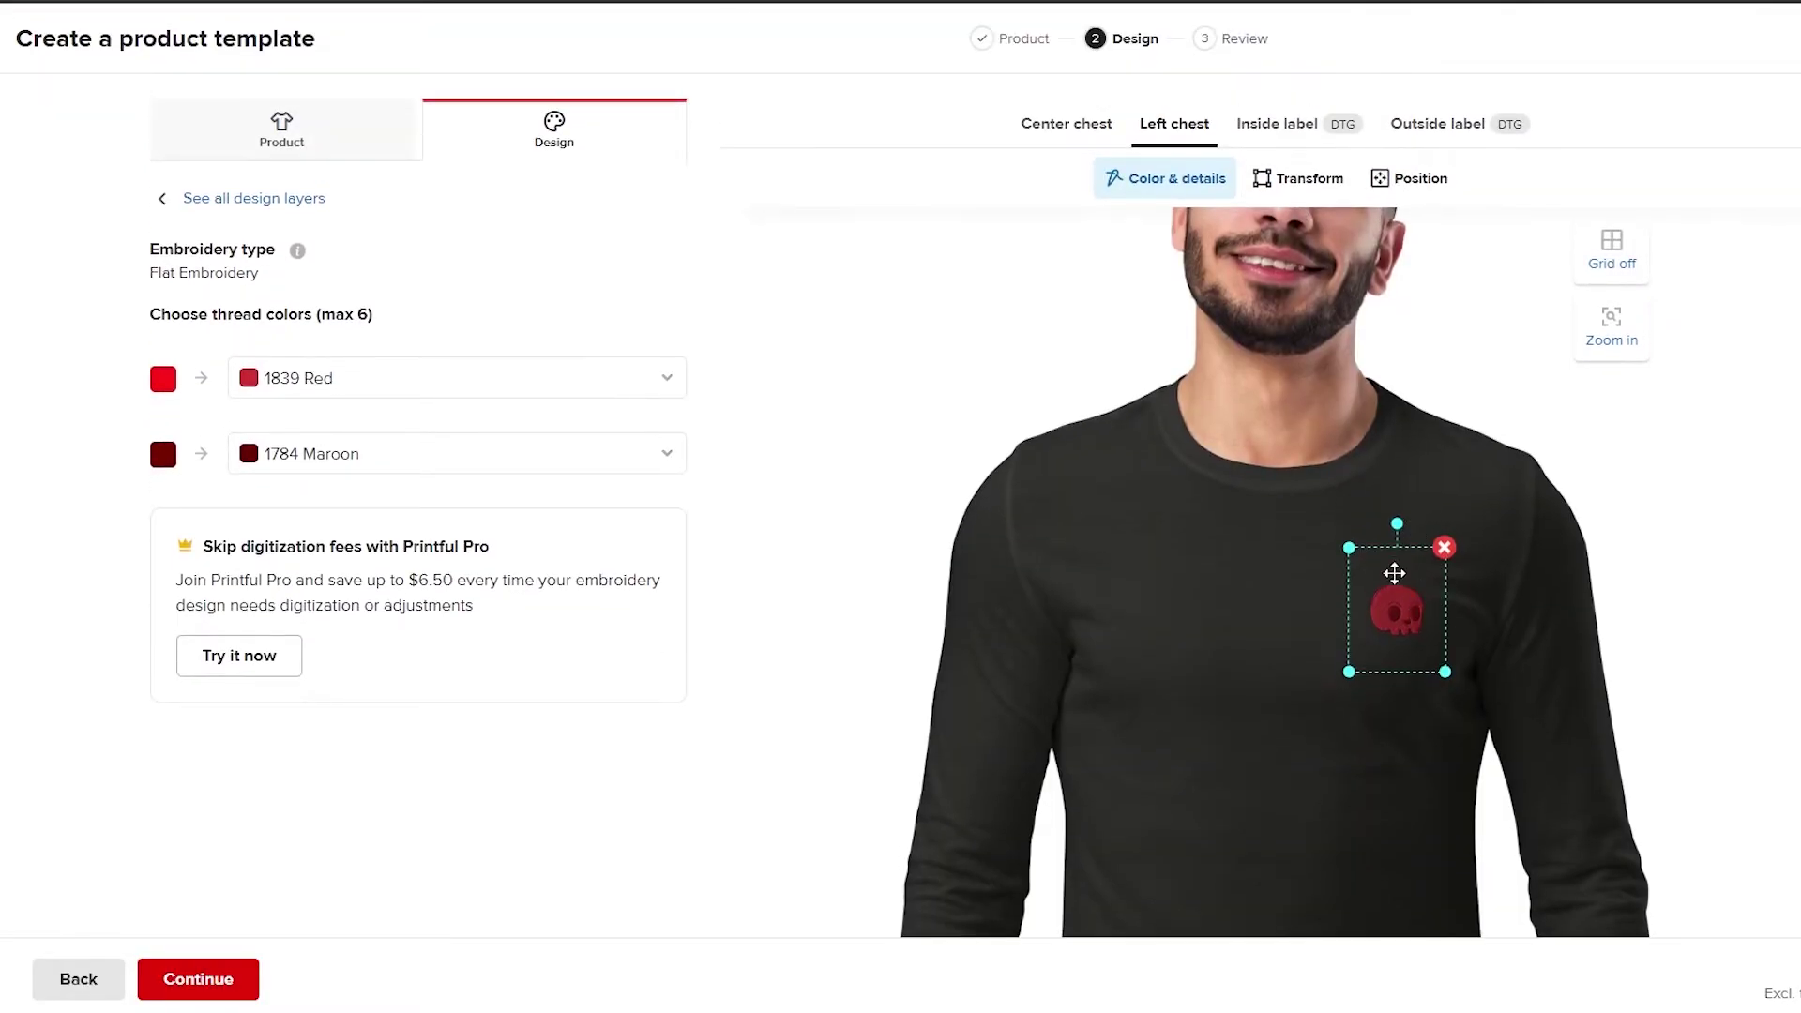
Flip the skull on the left chest horizontally
{"action": "scroll", "coordinate": [1395, 554], "scroll_direction": "down", "scroll_amount": 2}
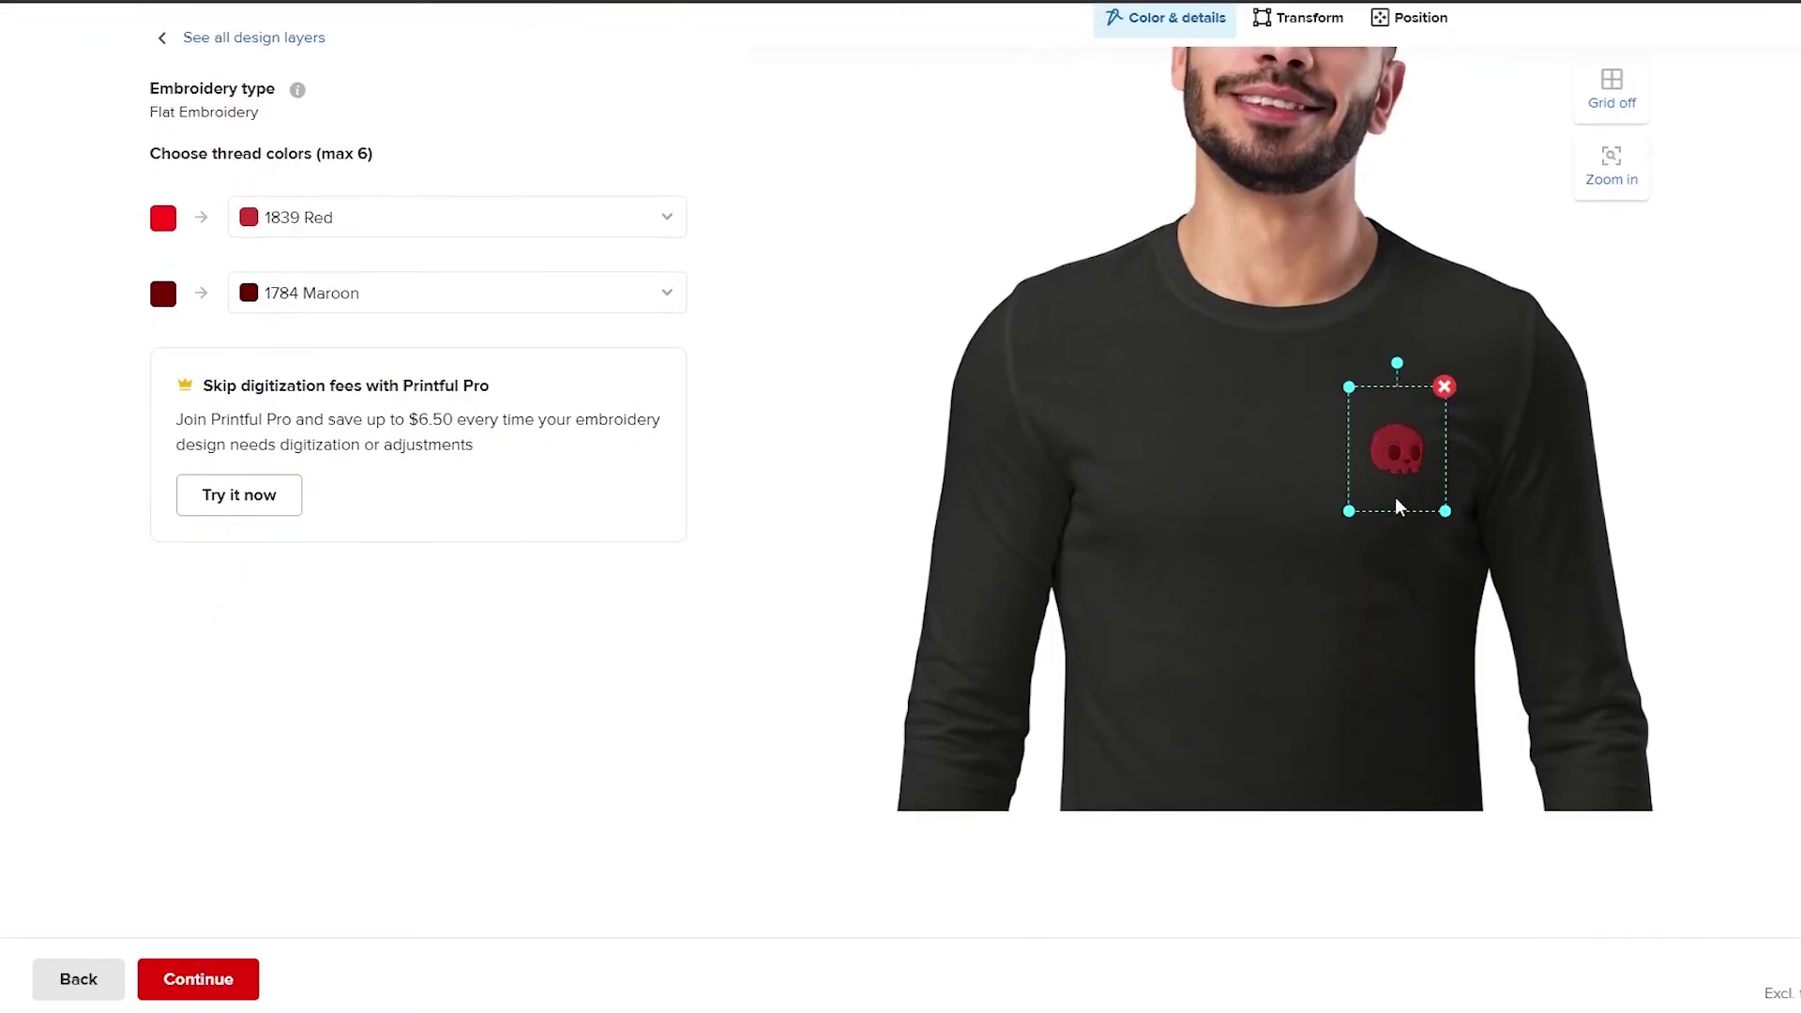
{"action": "left_click", "coordinate": [1300, 16]}
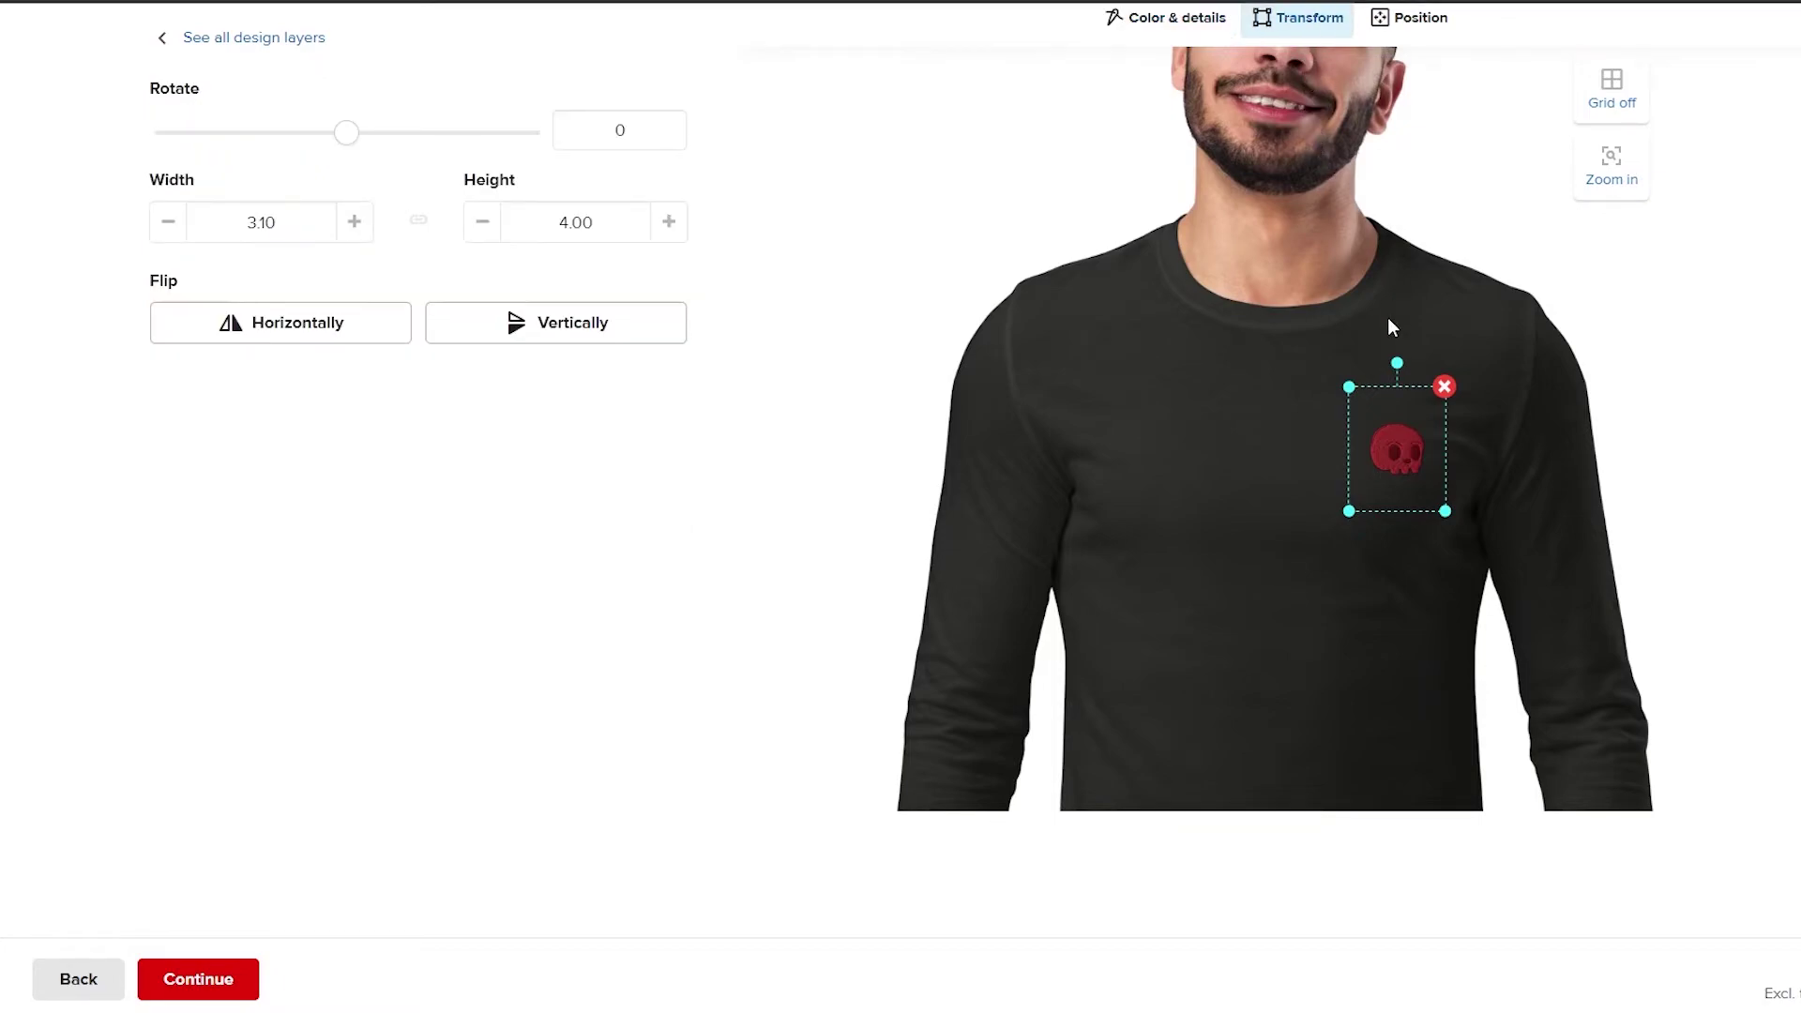
{"action": "left_click", "coordinate": [348, 333]}
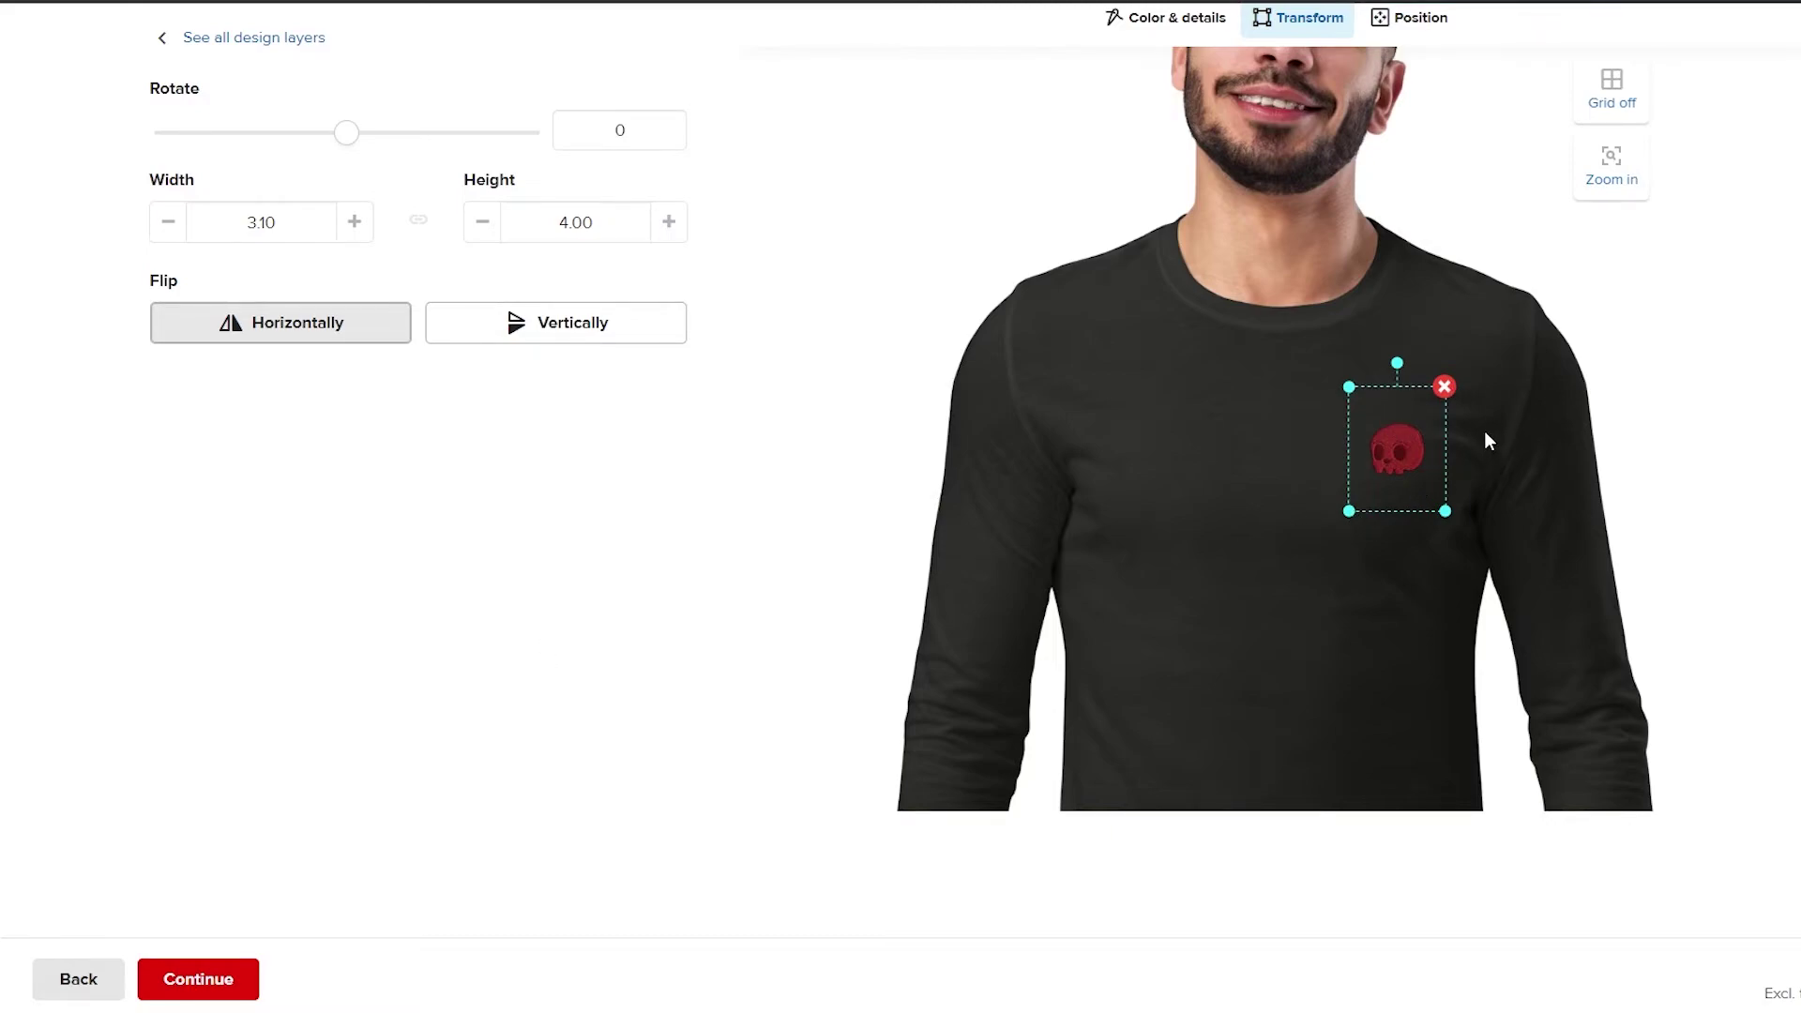
{"action": "scroll", "coordinate": [826, 633], "scroll_direction": "up", "scroll_amount": 2}
{"action": "scroll", "coordinate": [816, 625], "scroll_direction": "down", "scroll_amount": 2}
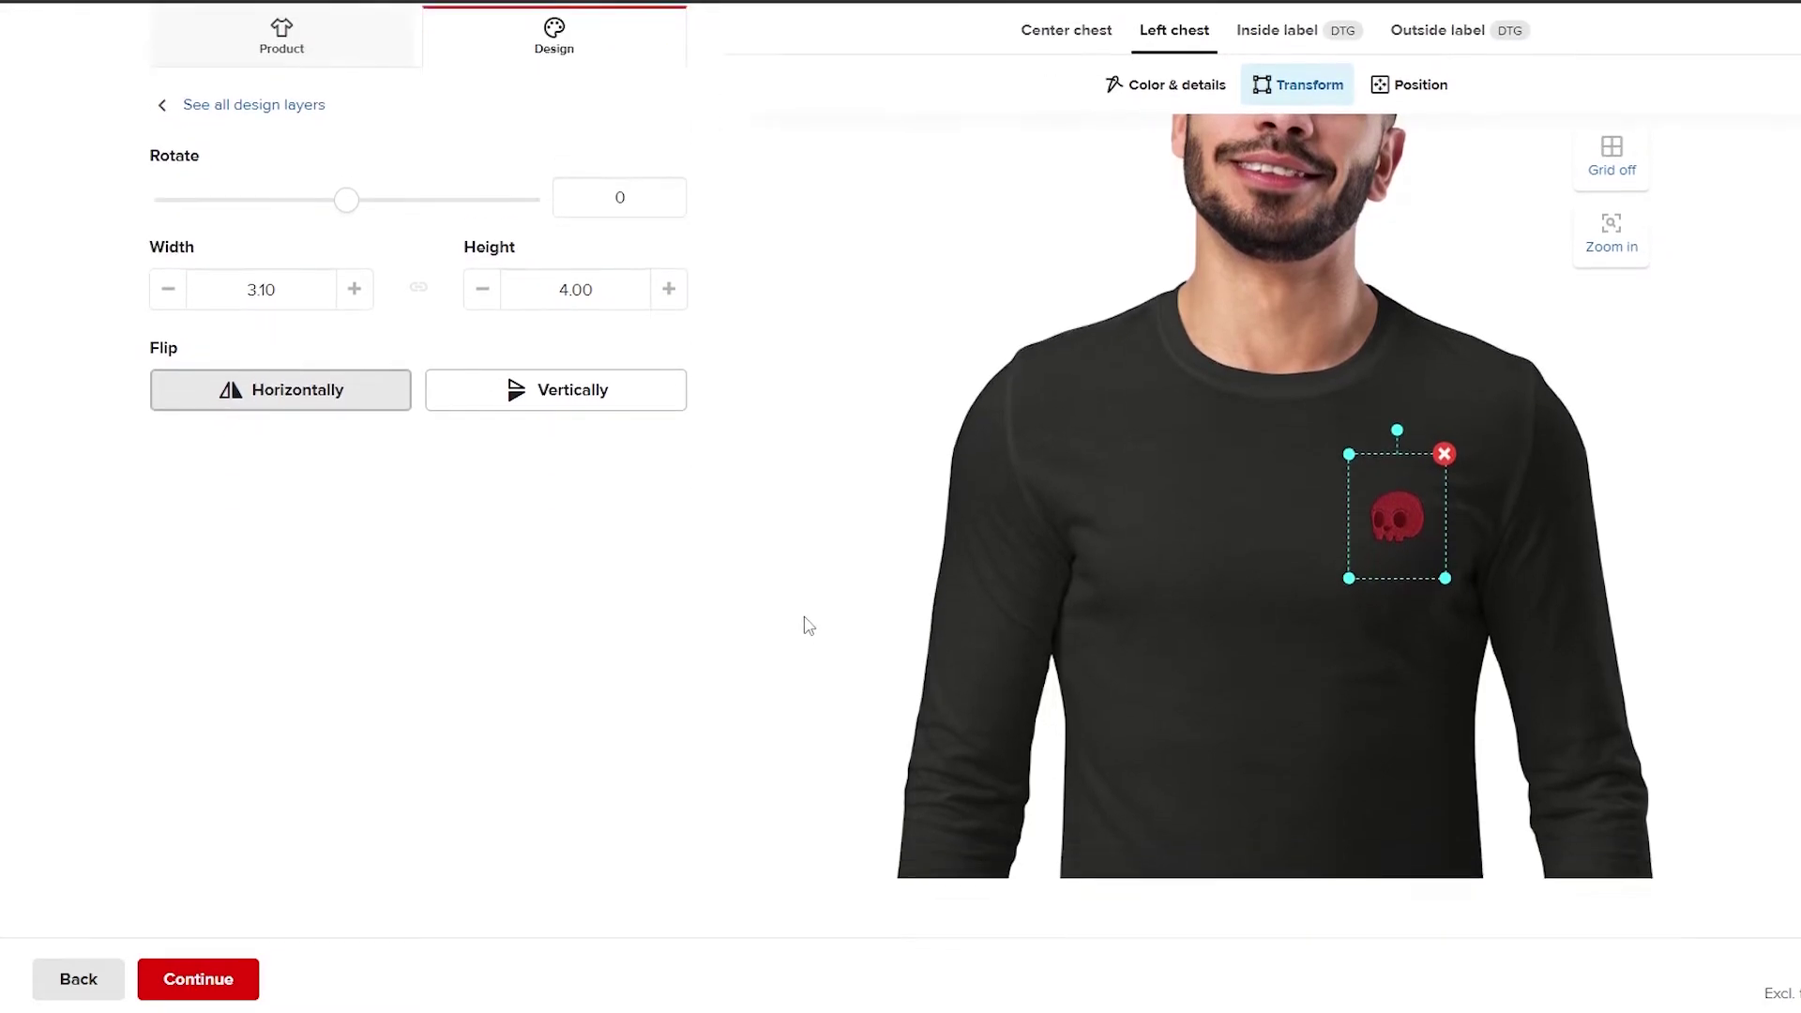
Check the skull's thread colors up close and nudge the design slightly on the left chest
{"action": "scroll", "coordinate": [1023, 388], "scroll_direction": "up", "scroll_amount": 2}
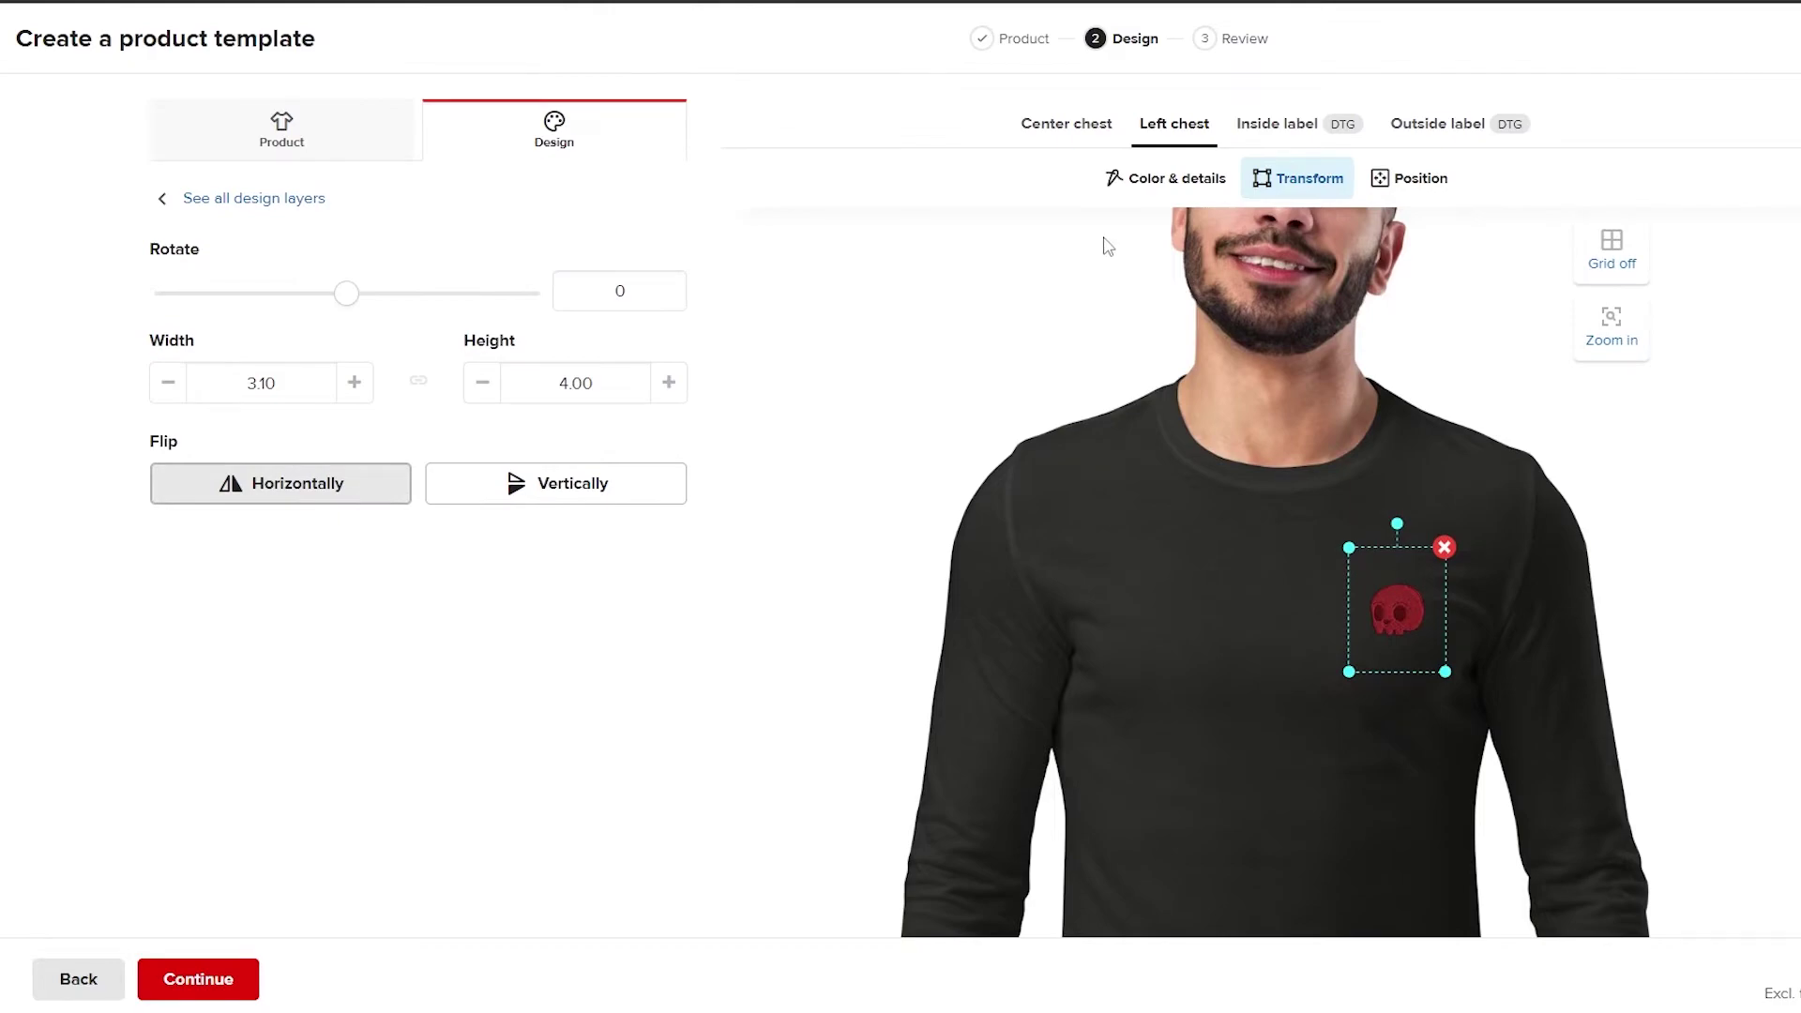
{"action": "left_click", "coordinate": [1155, 193]}
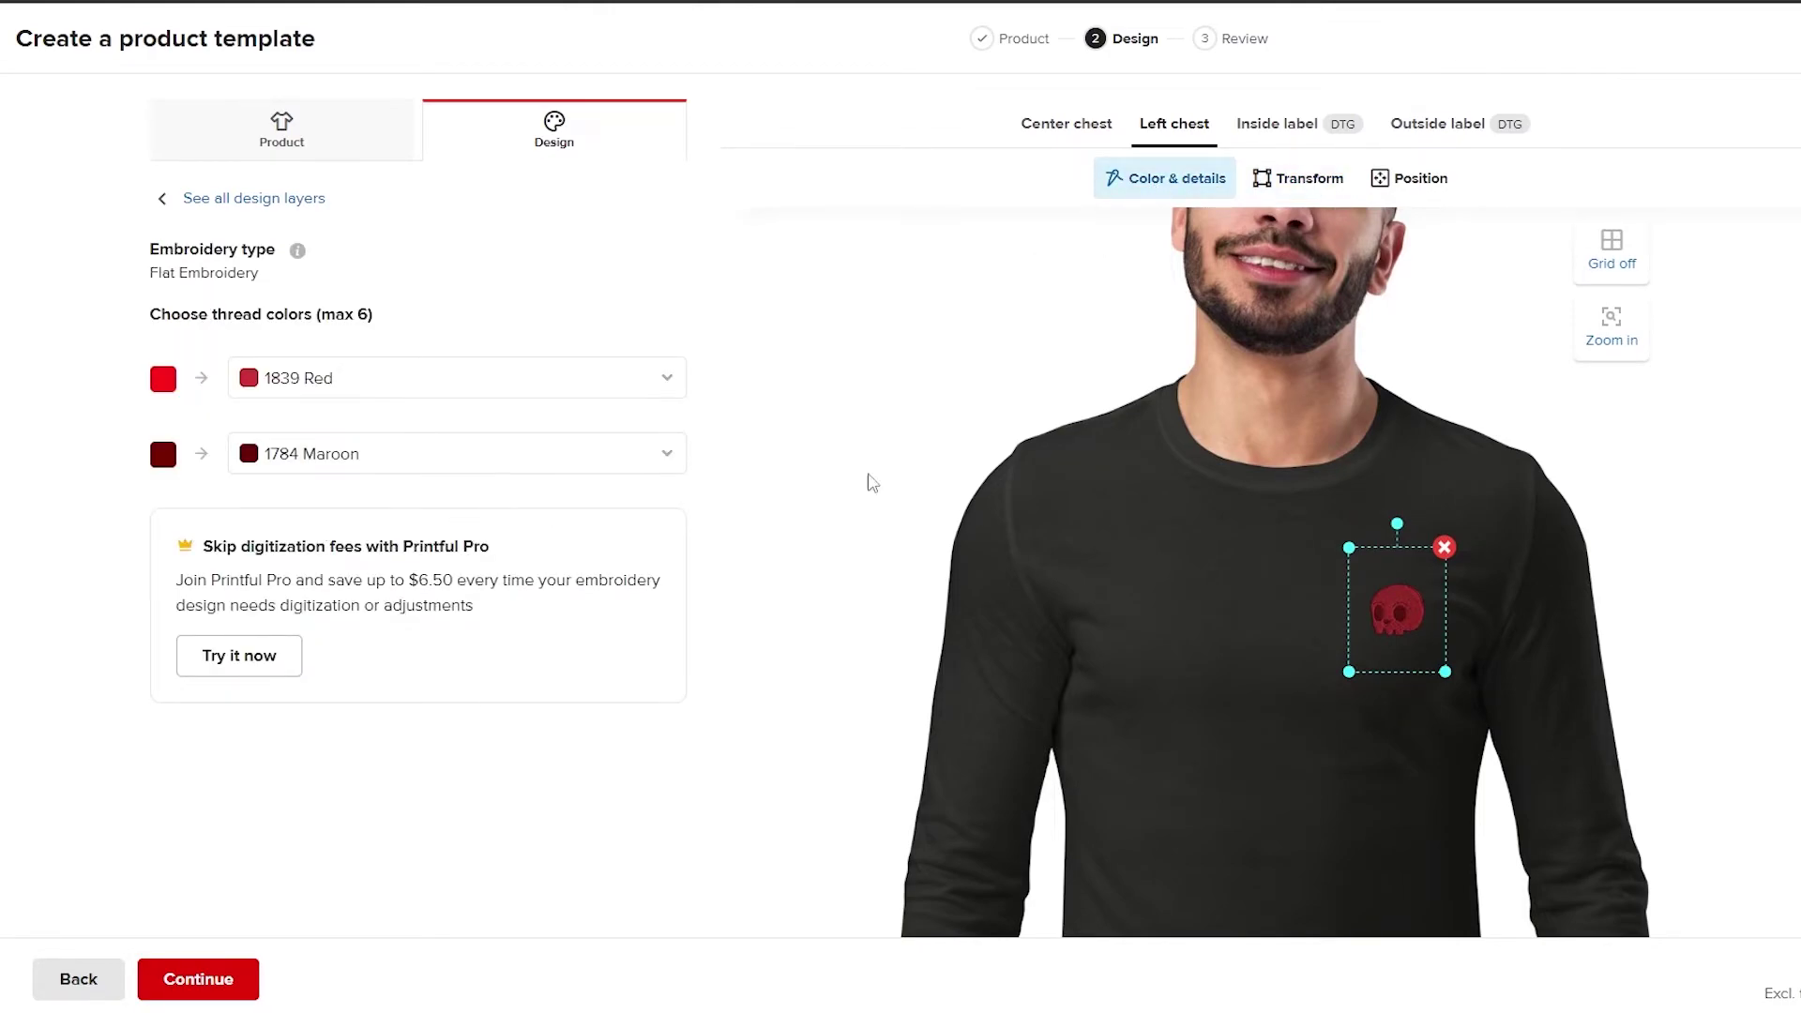
{"action": "left_click", "coordinate": [1627, 330]}
{"action": "mouse_move", "coordinate": [1235, 603]}
{"action": "left_mouse_down"}
{"action": "mouse_move", "coordinate": [1238, 585]}
{"action": "mouse_move", "coordinate": [1198, 590]}
{"action": "mouse_move", "coordinate": [1226, 594]}
{"action": "left_mouse_up"}
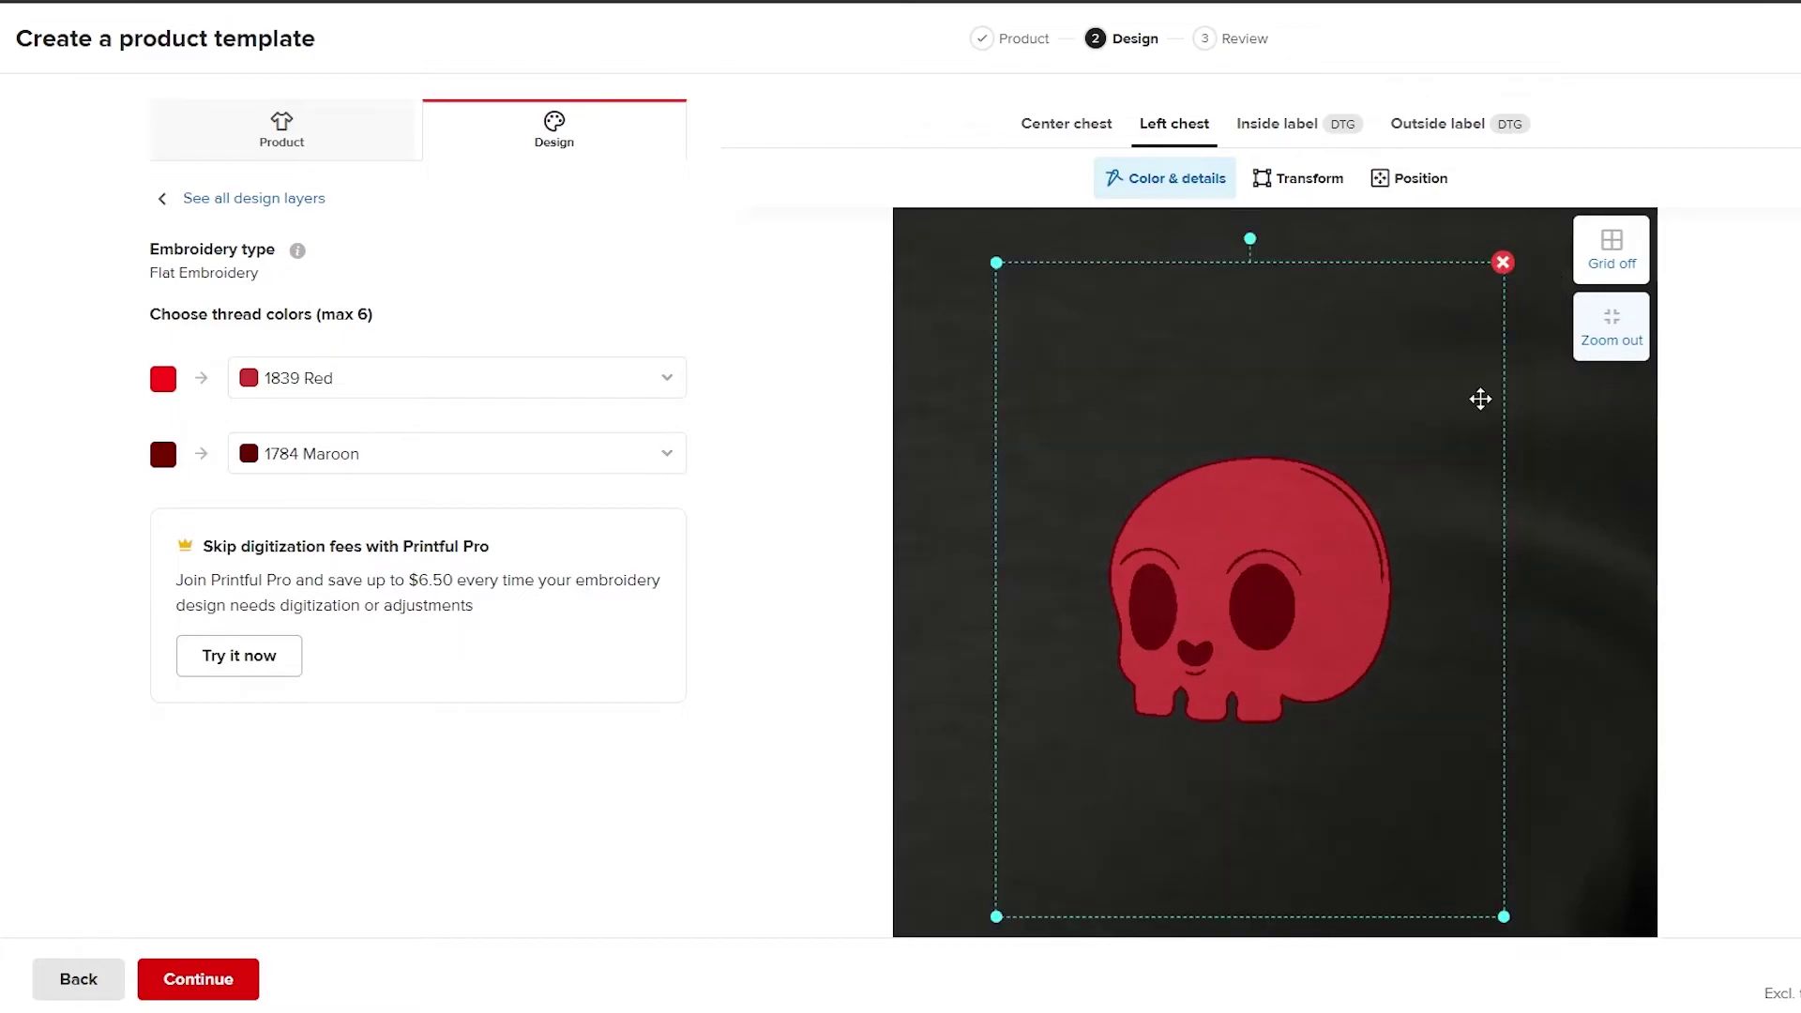
{"action": "left_click", "coordinate": [1585, 346]}
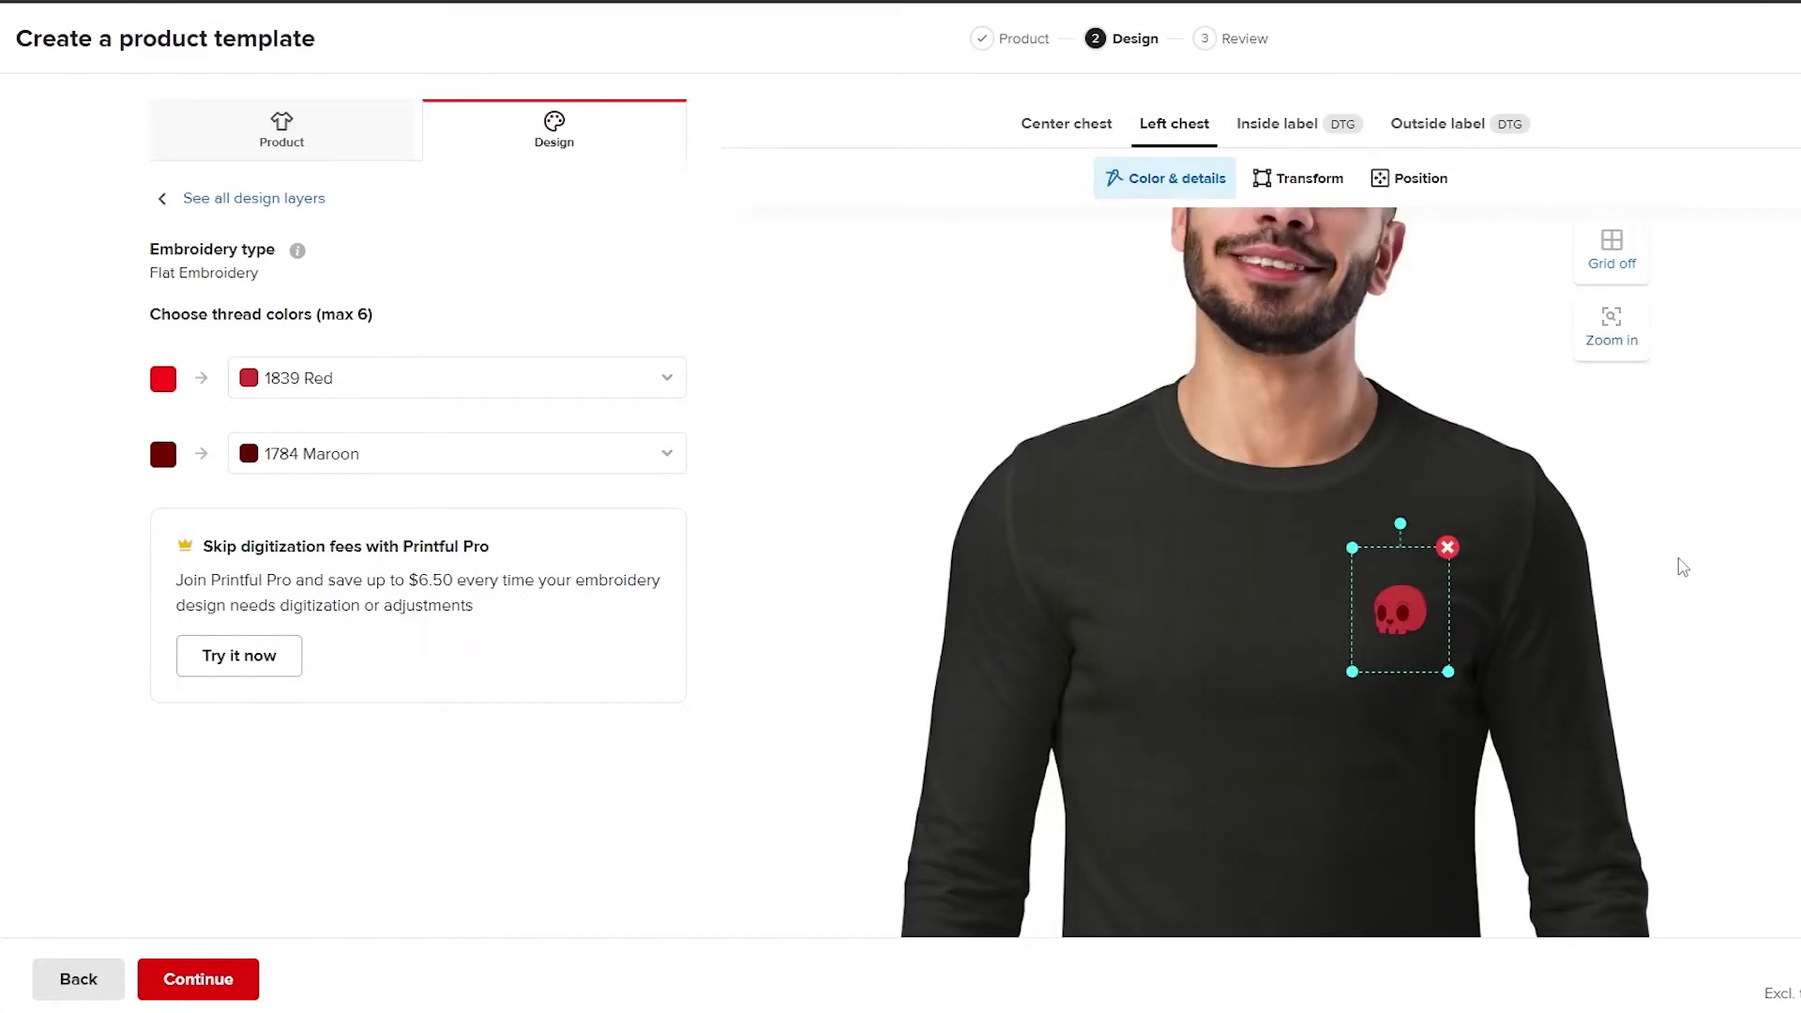
Proceed to the review, title the template "Unisex Red Skull long sleeve shirt" and save it
{"action": "scroll", "coordinate": [440, 863], "scroll_direction": "down", "scroll_amount": 2}
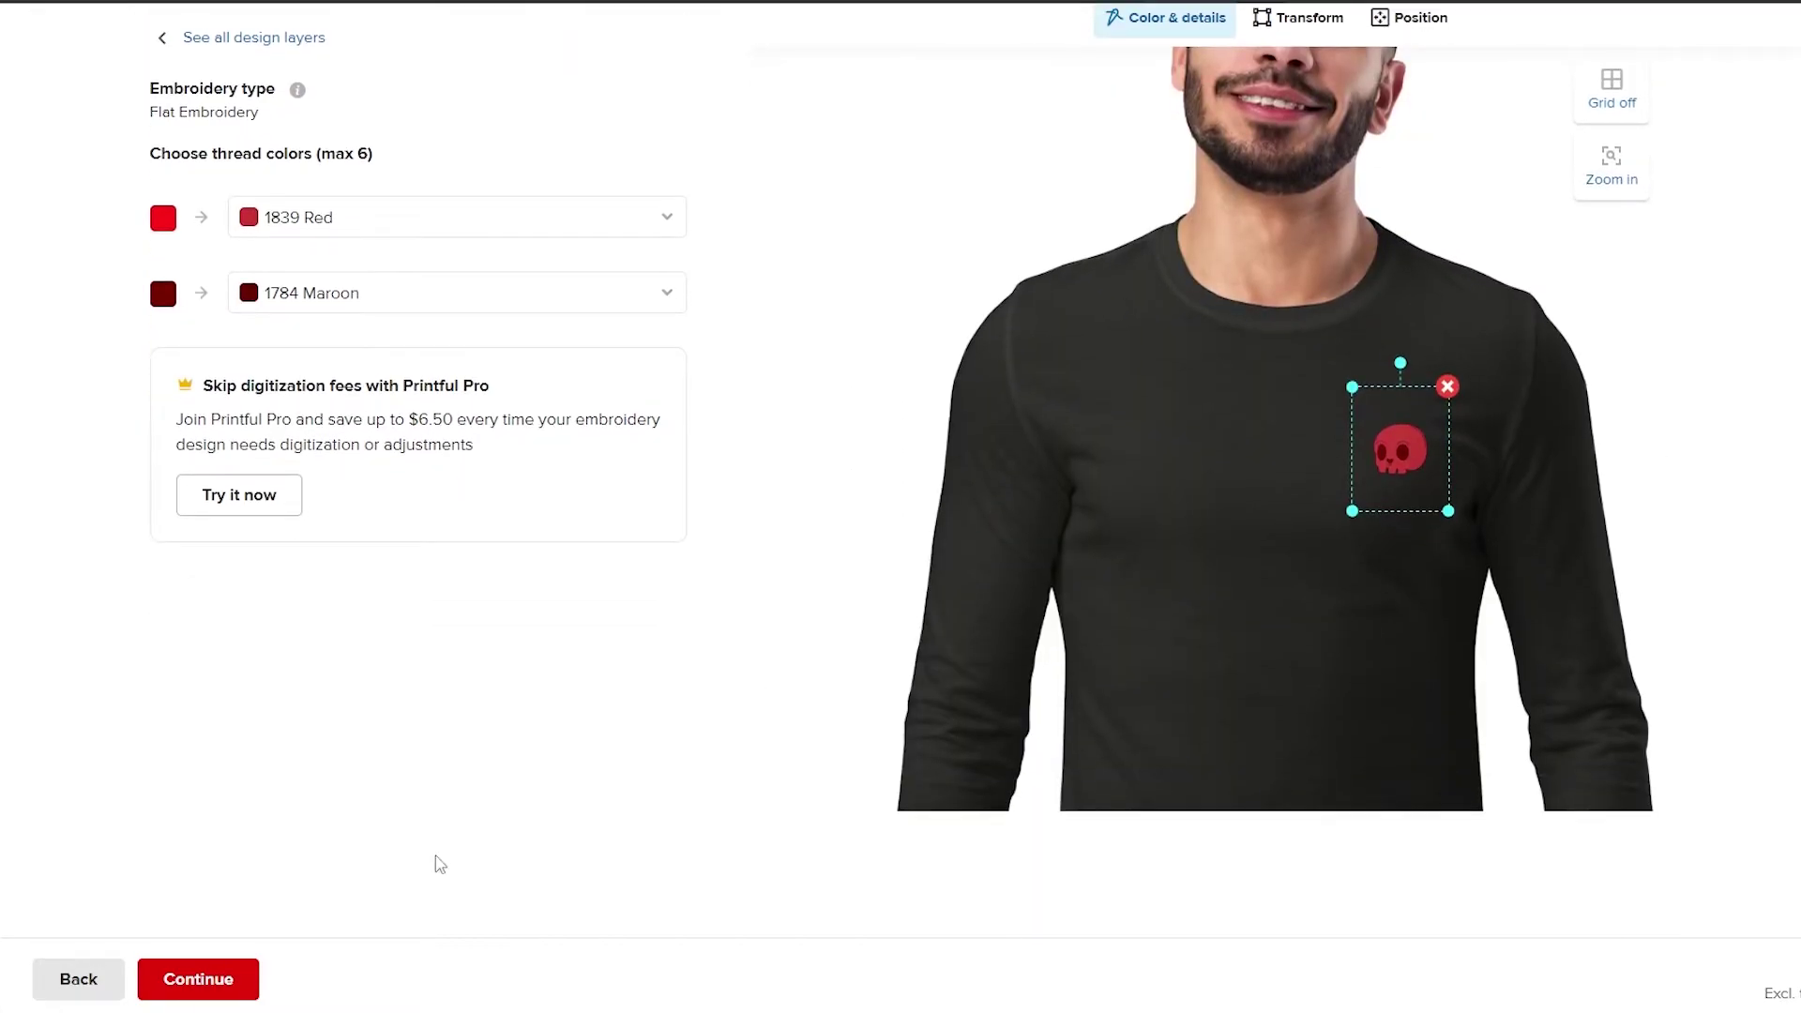
{"action": "left_click", "coordinate": [191, 996]}
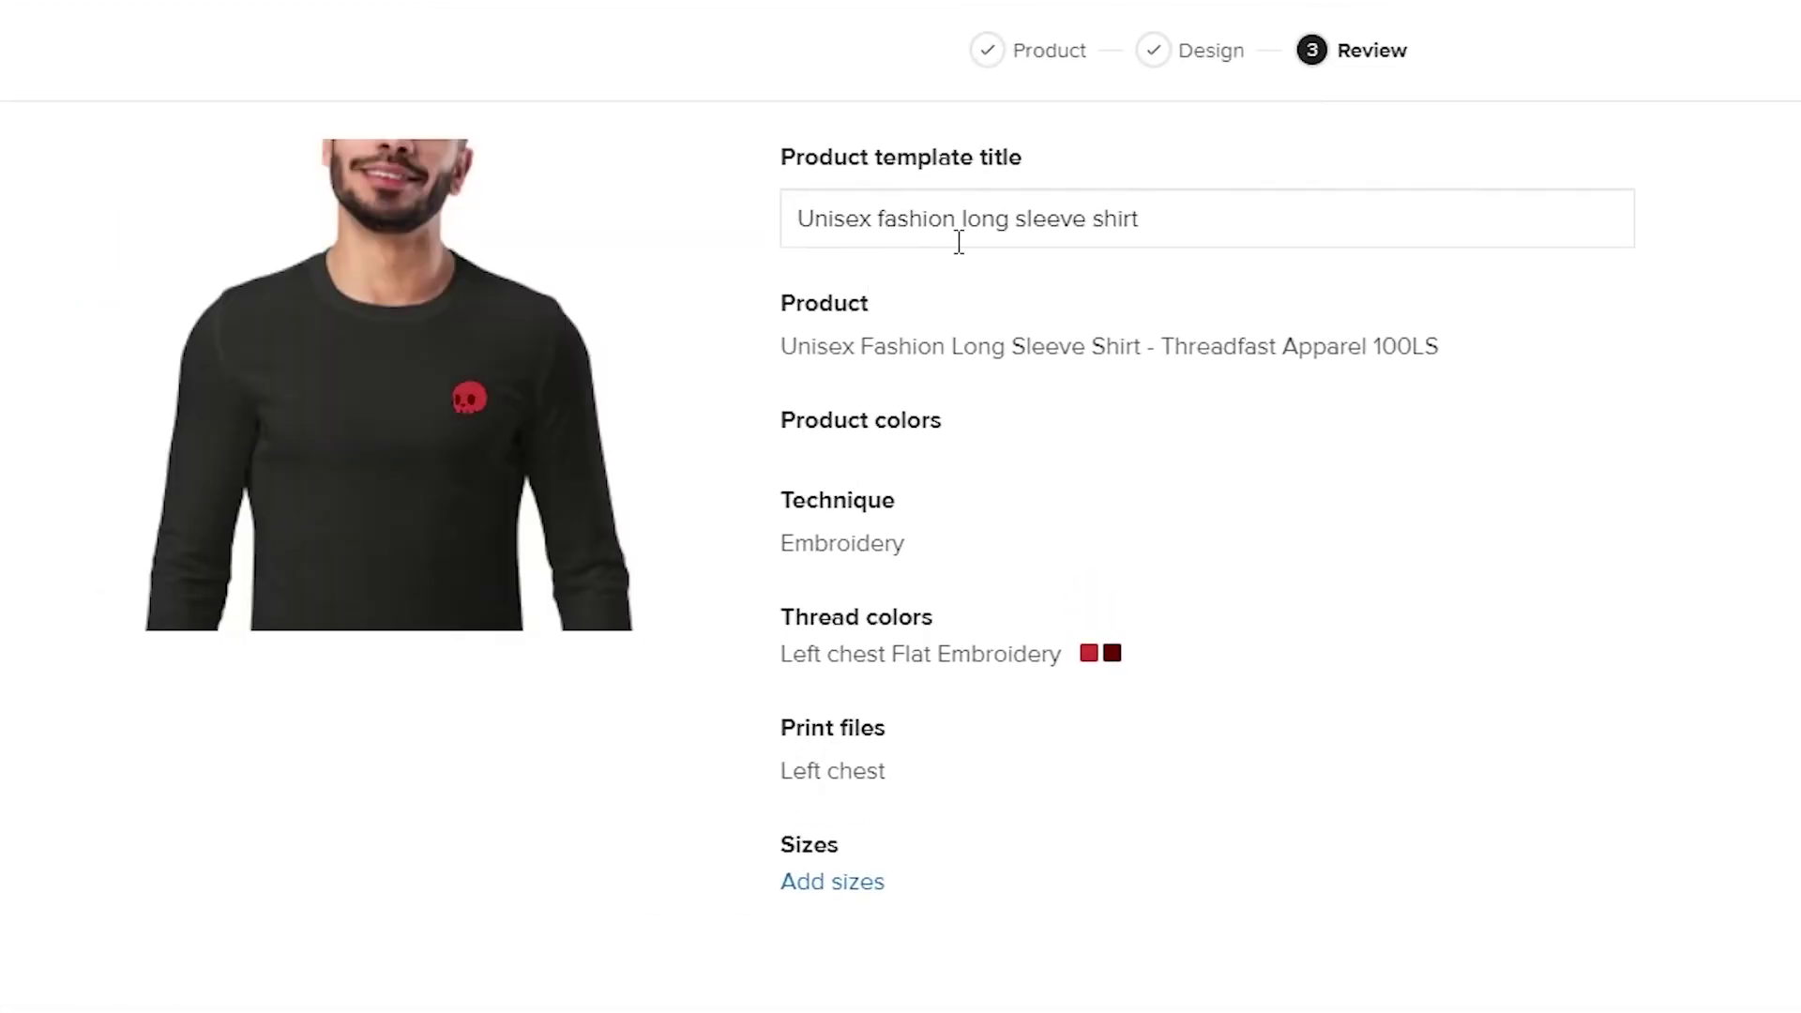
{"action": "left_click", "coordinate": [809, 230]}
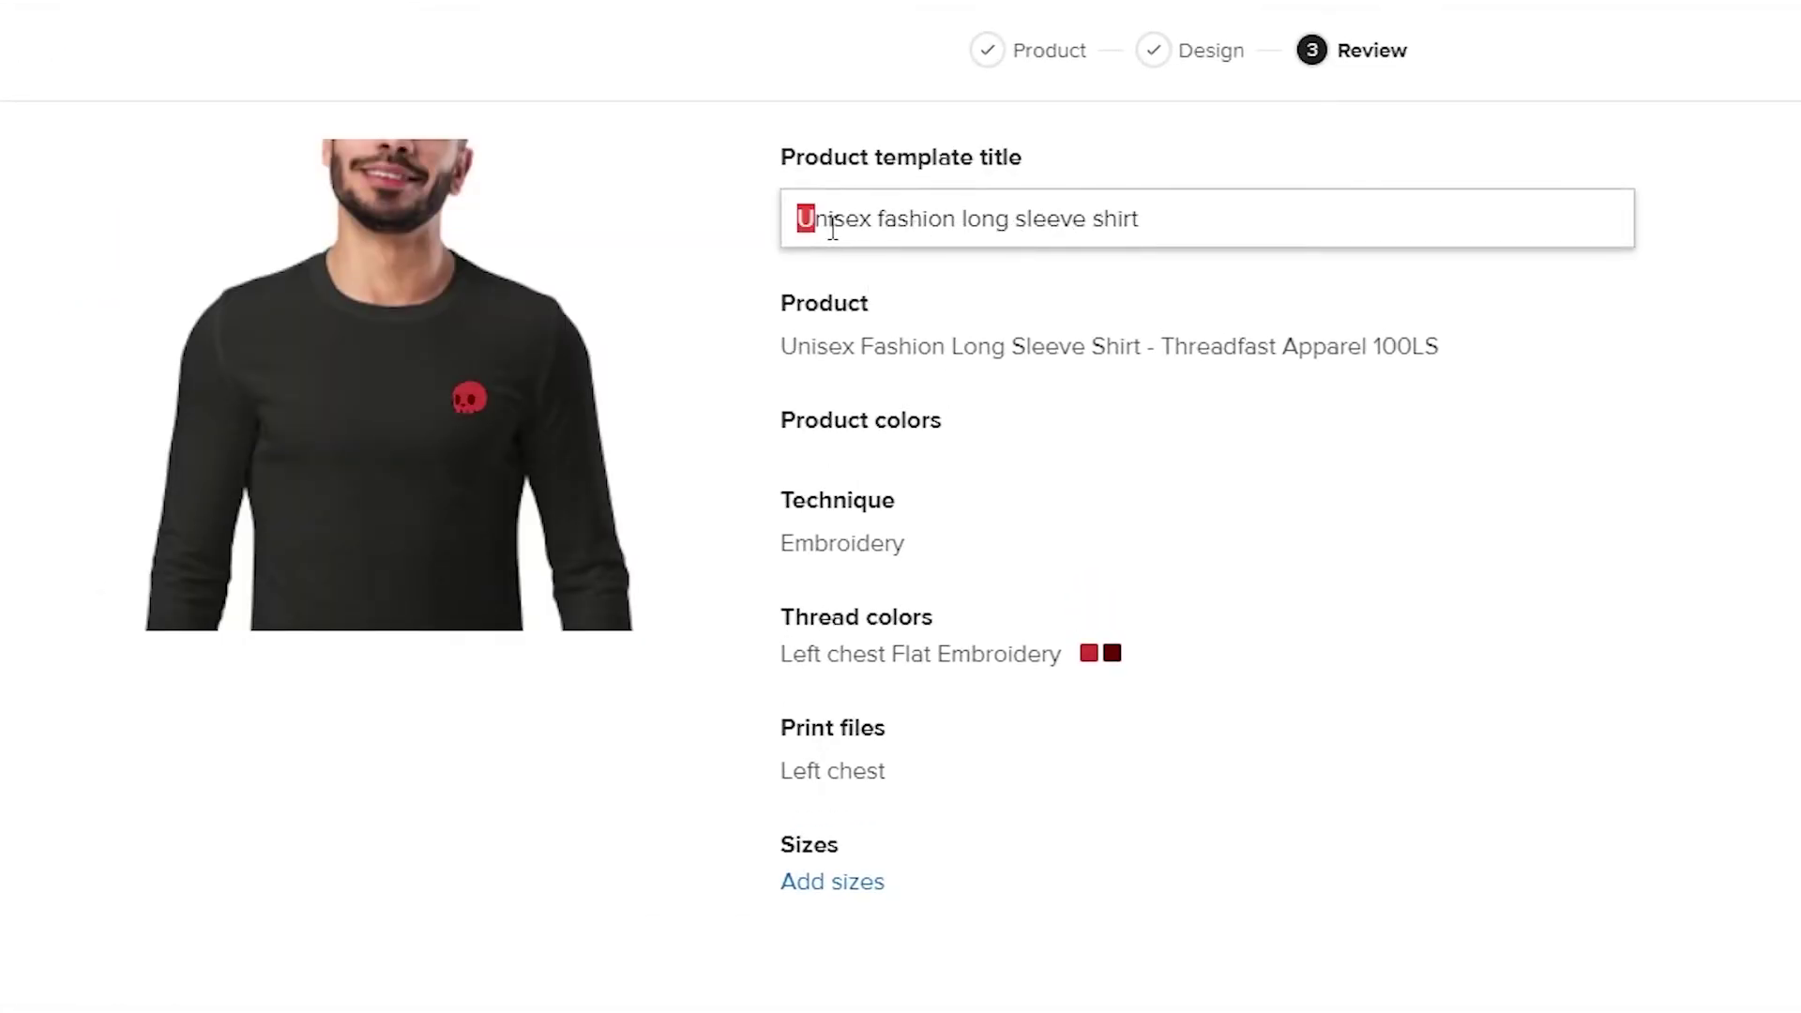
{"action": "left_click_drag", "start_coordinate": [797, 230], "coordinate": [927, 246]}
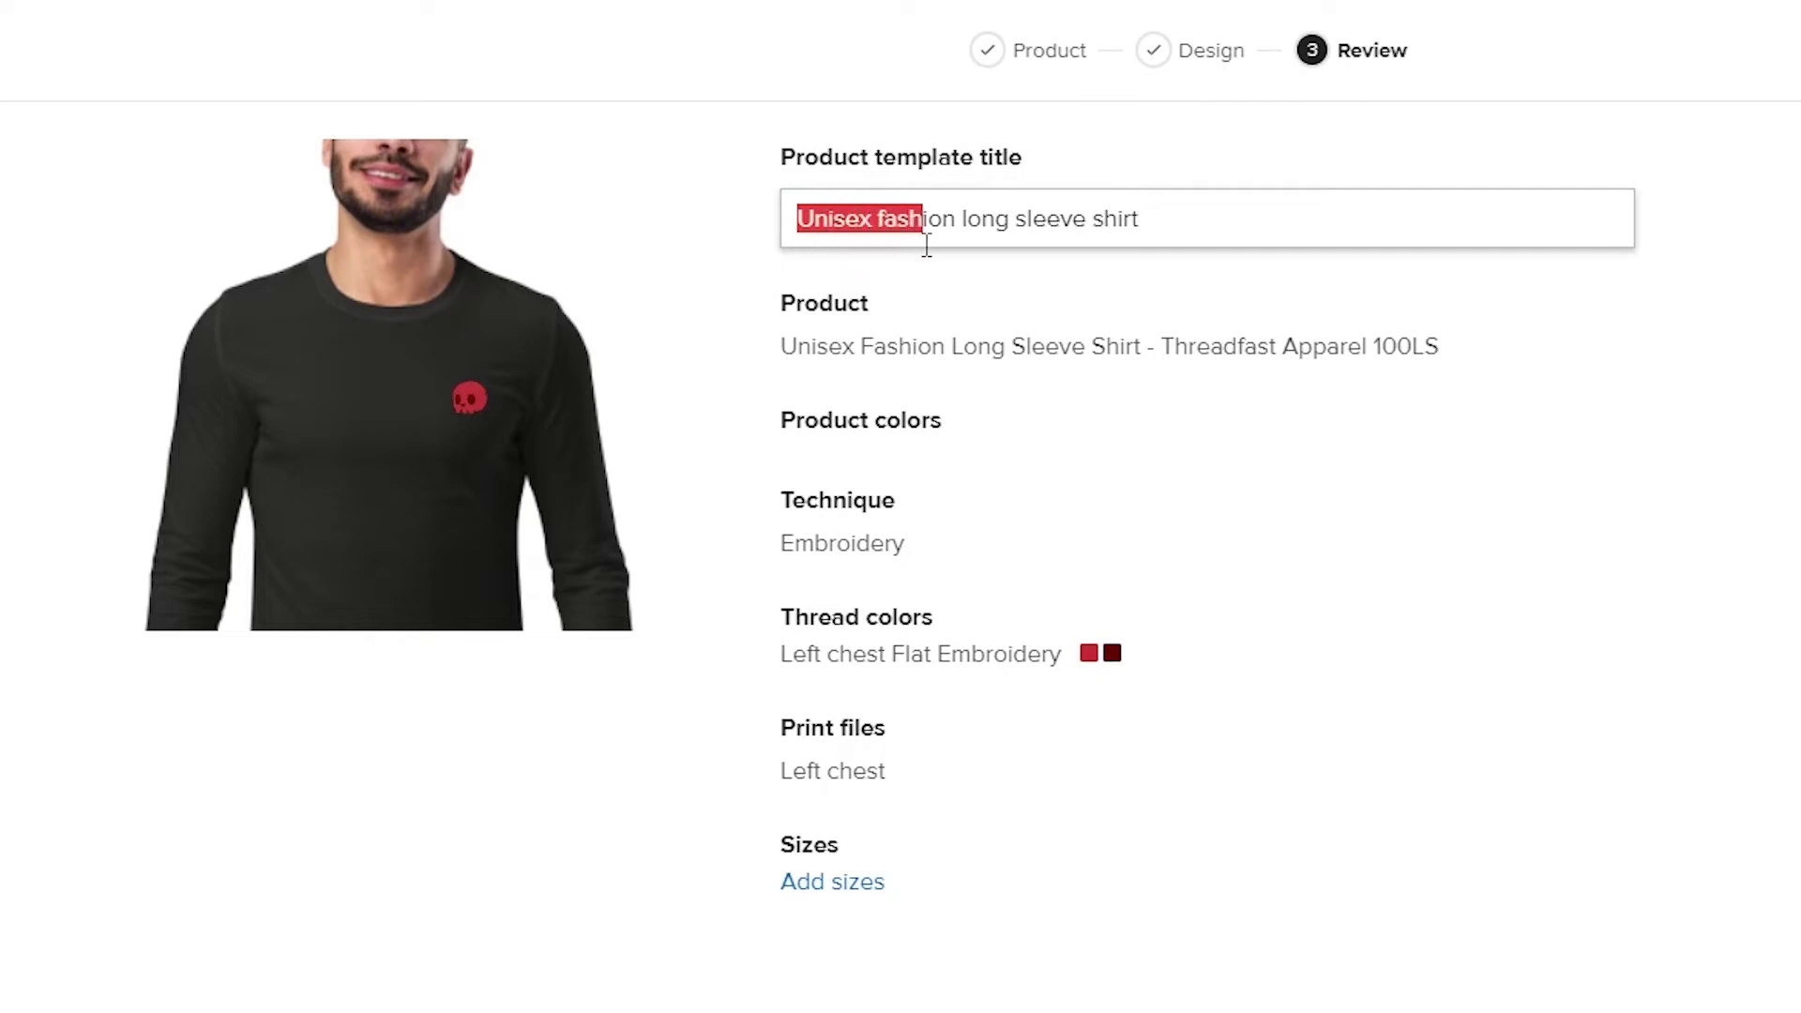
{"action": "double_click", "coordinate": [943, 236]}
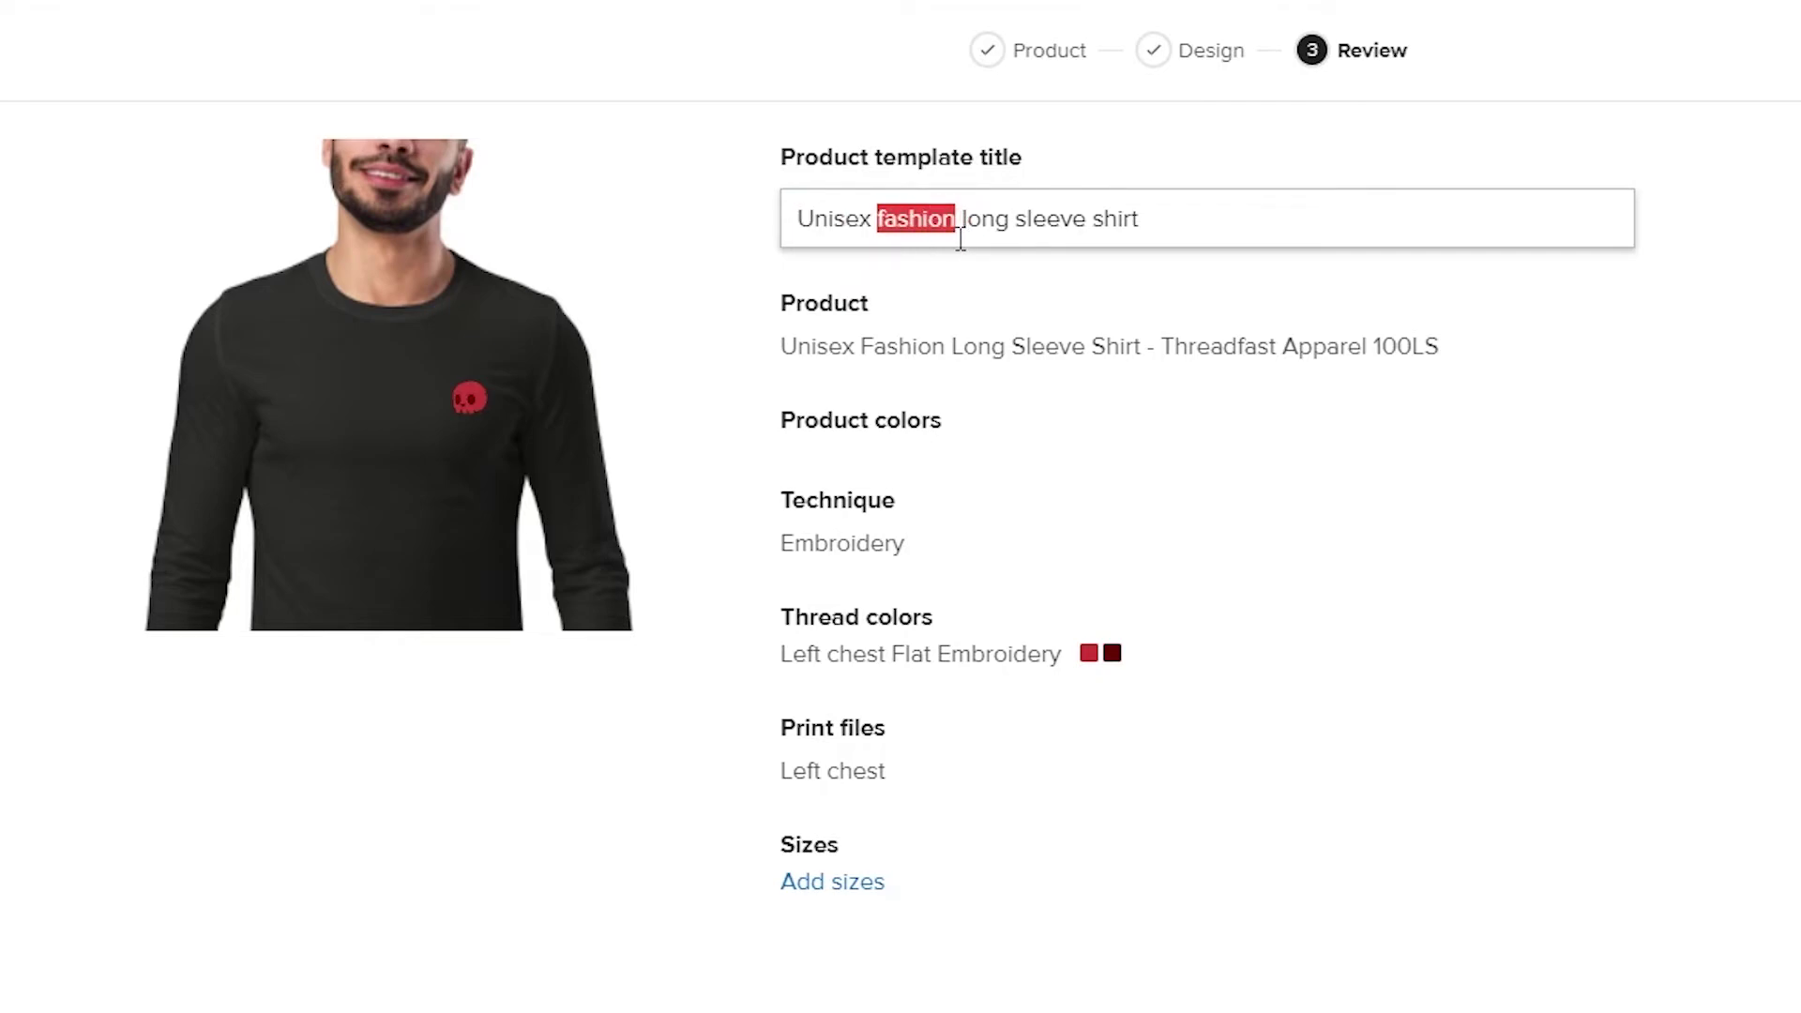
{"action": "type", "text": "Red Skull"}
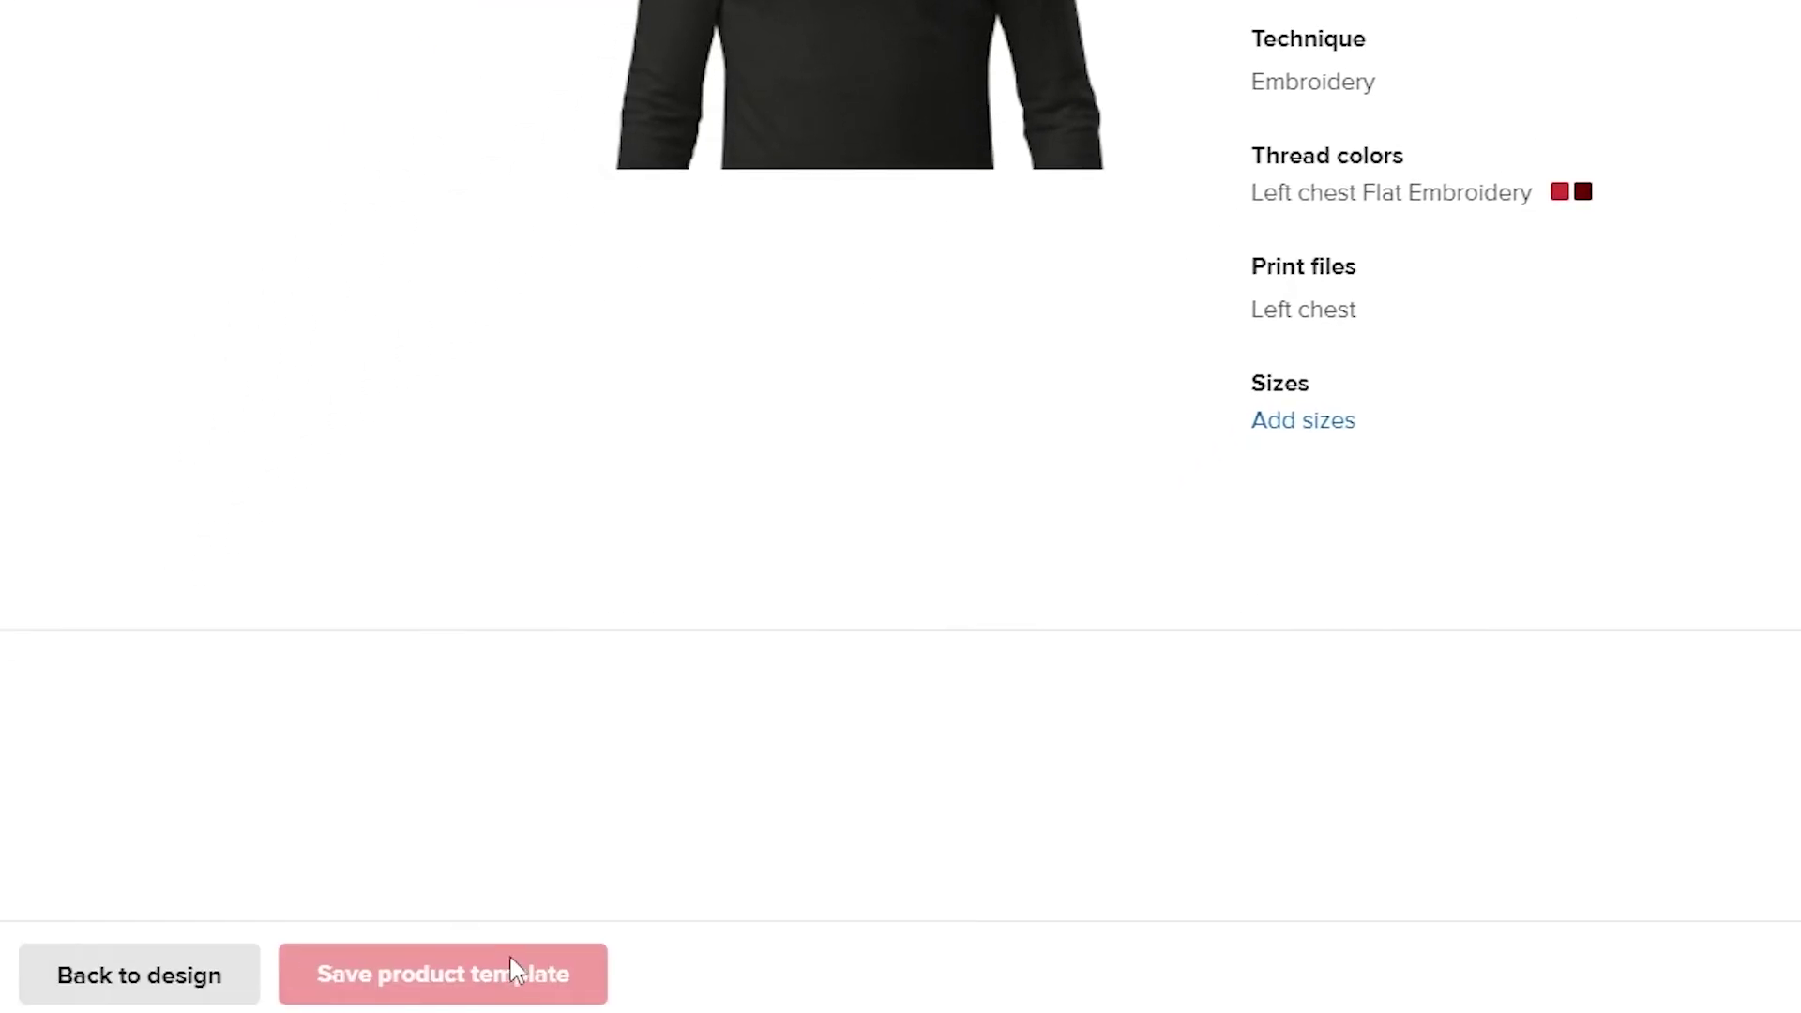
{"action": "left_click", "coordinate": [515, 968]}
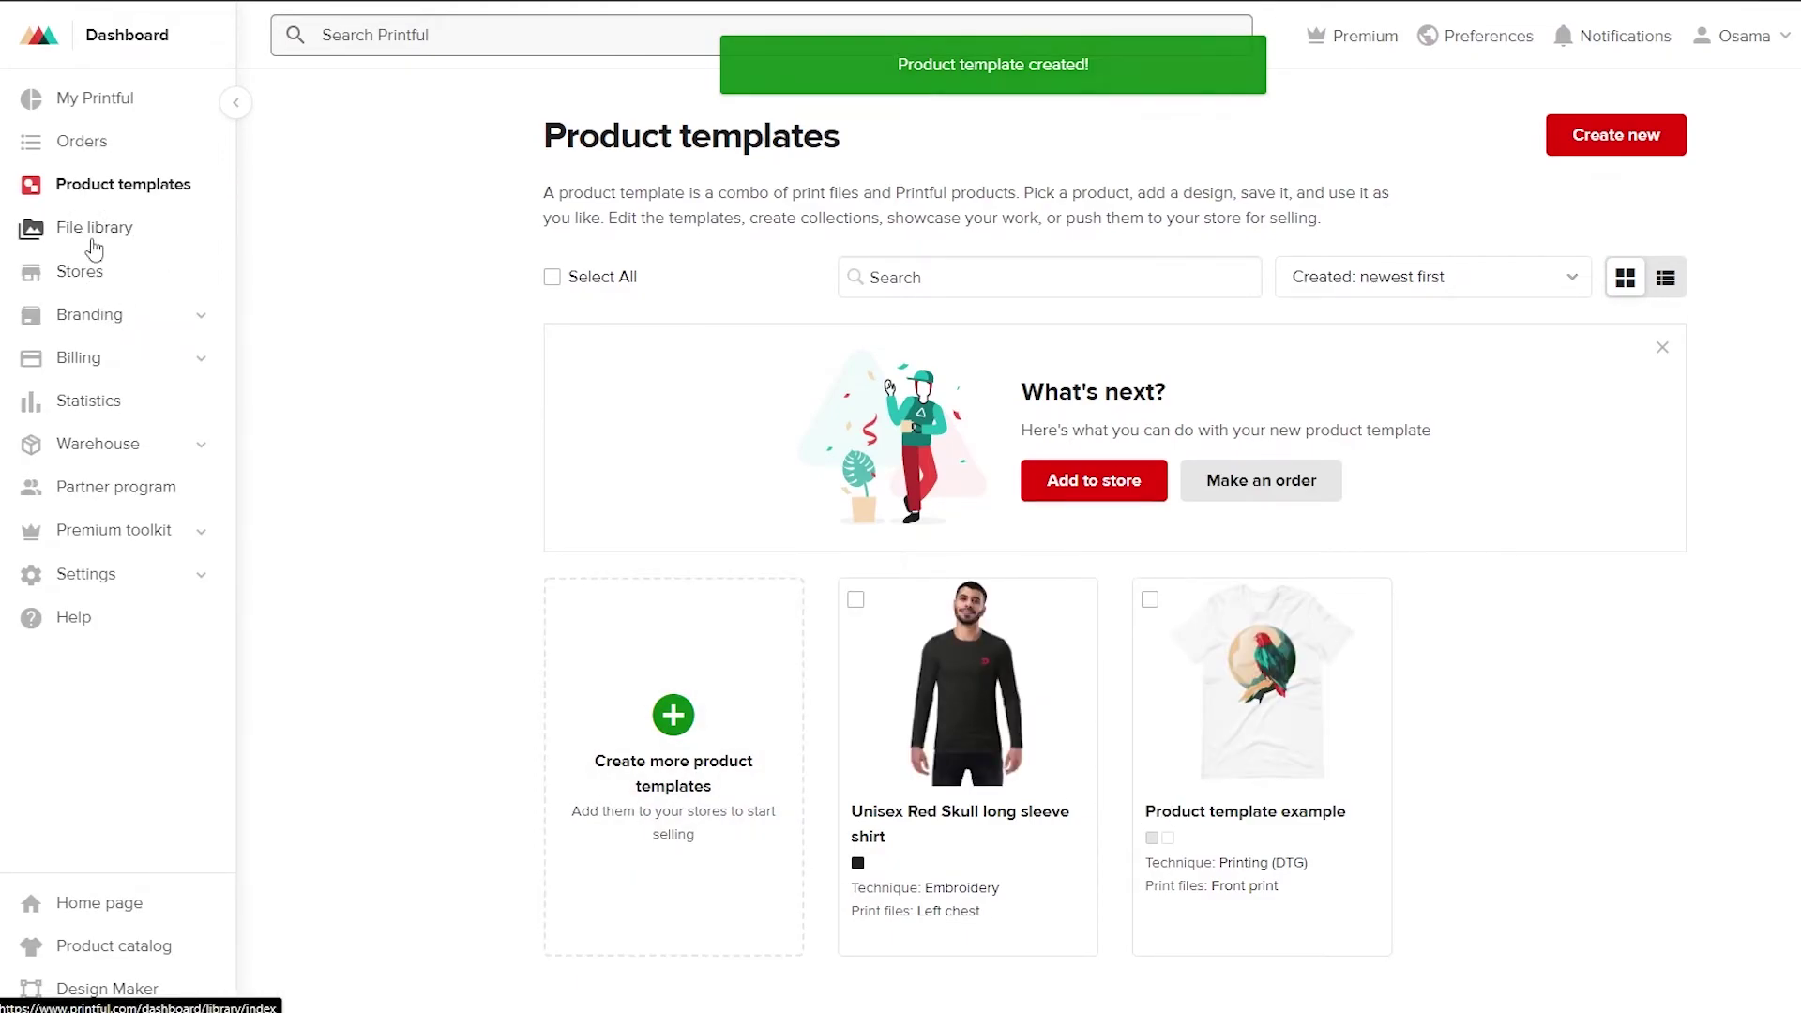
Open the ecommerce platform choices for connecting a store and look through the available platforms
{"action": "left_click", "coordinate": [80, 272]}
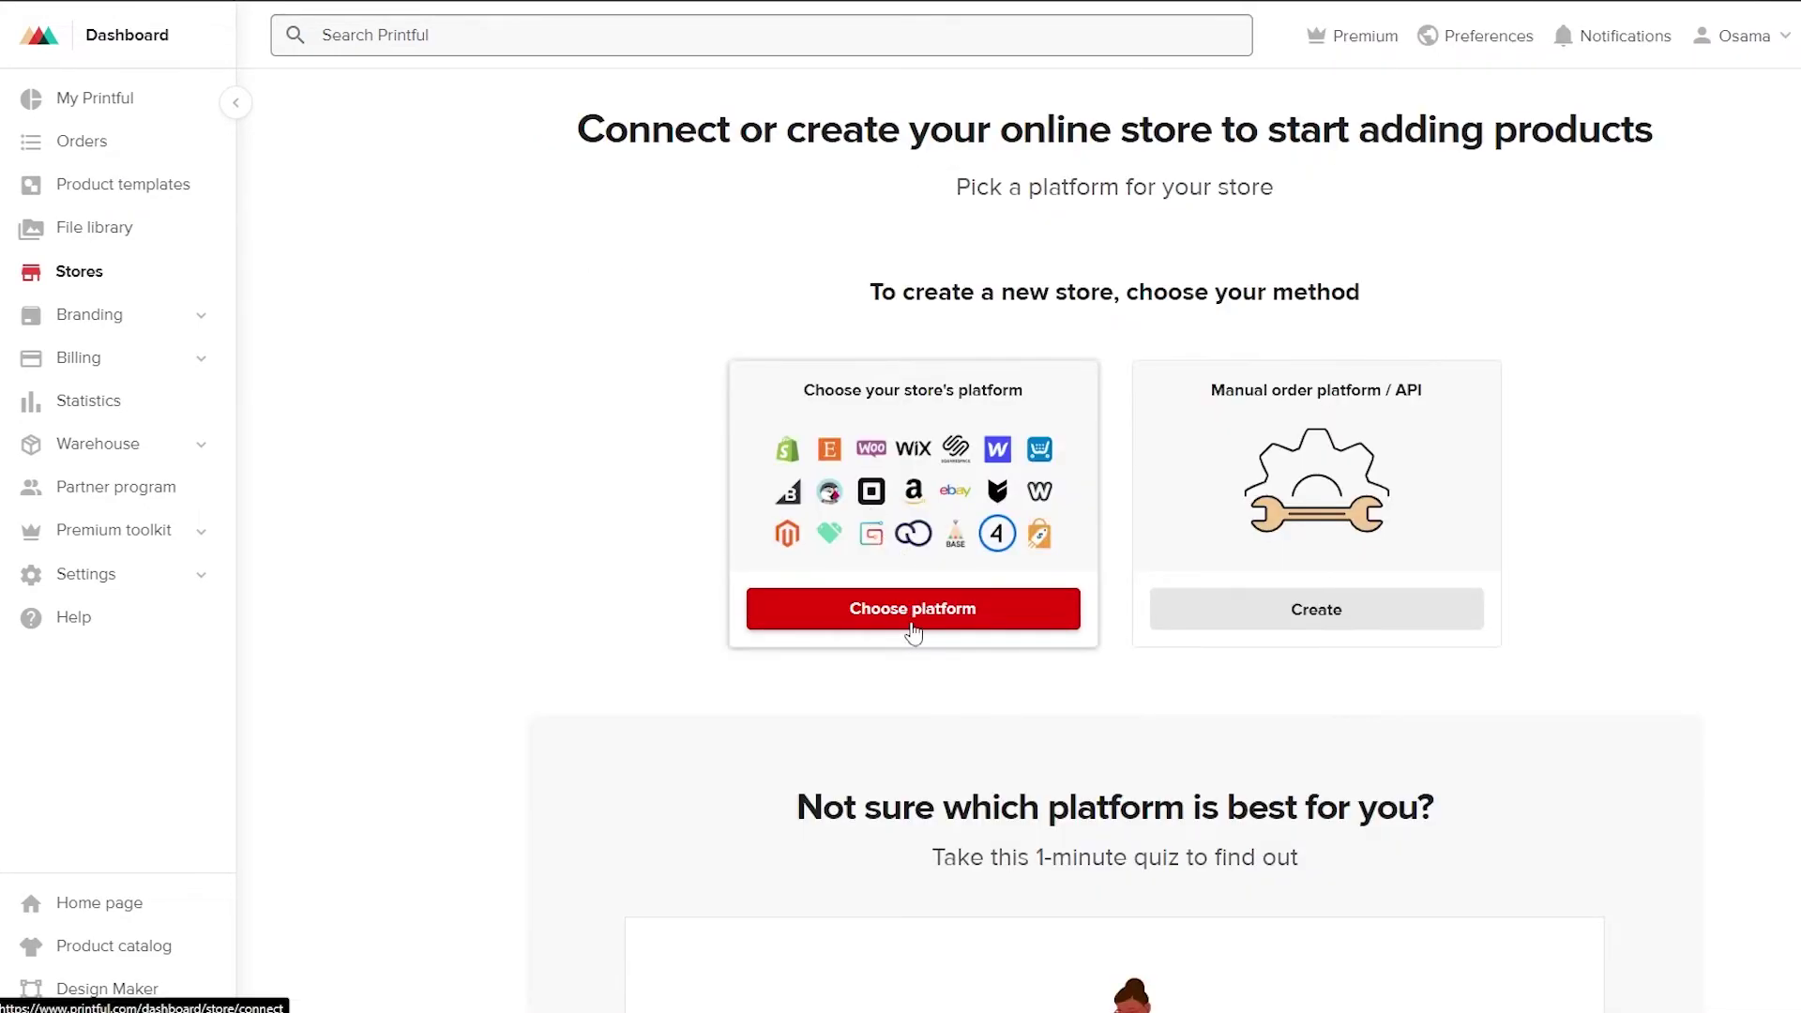
{"action": "left_click", "coordinate": [912, 610]}
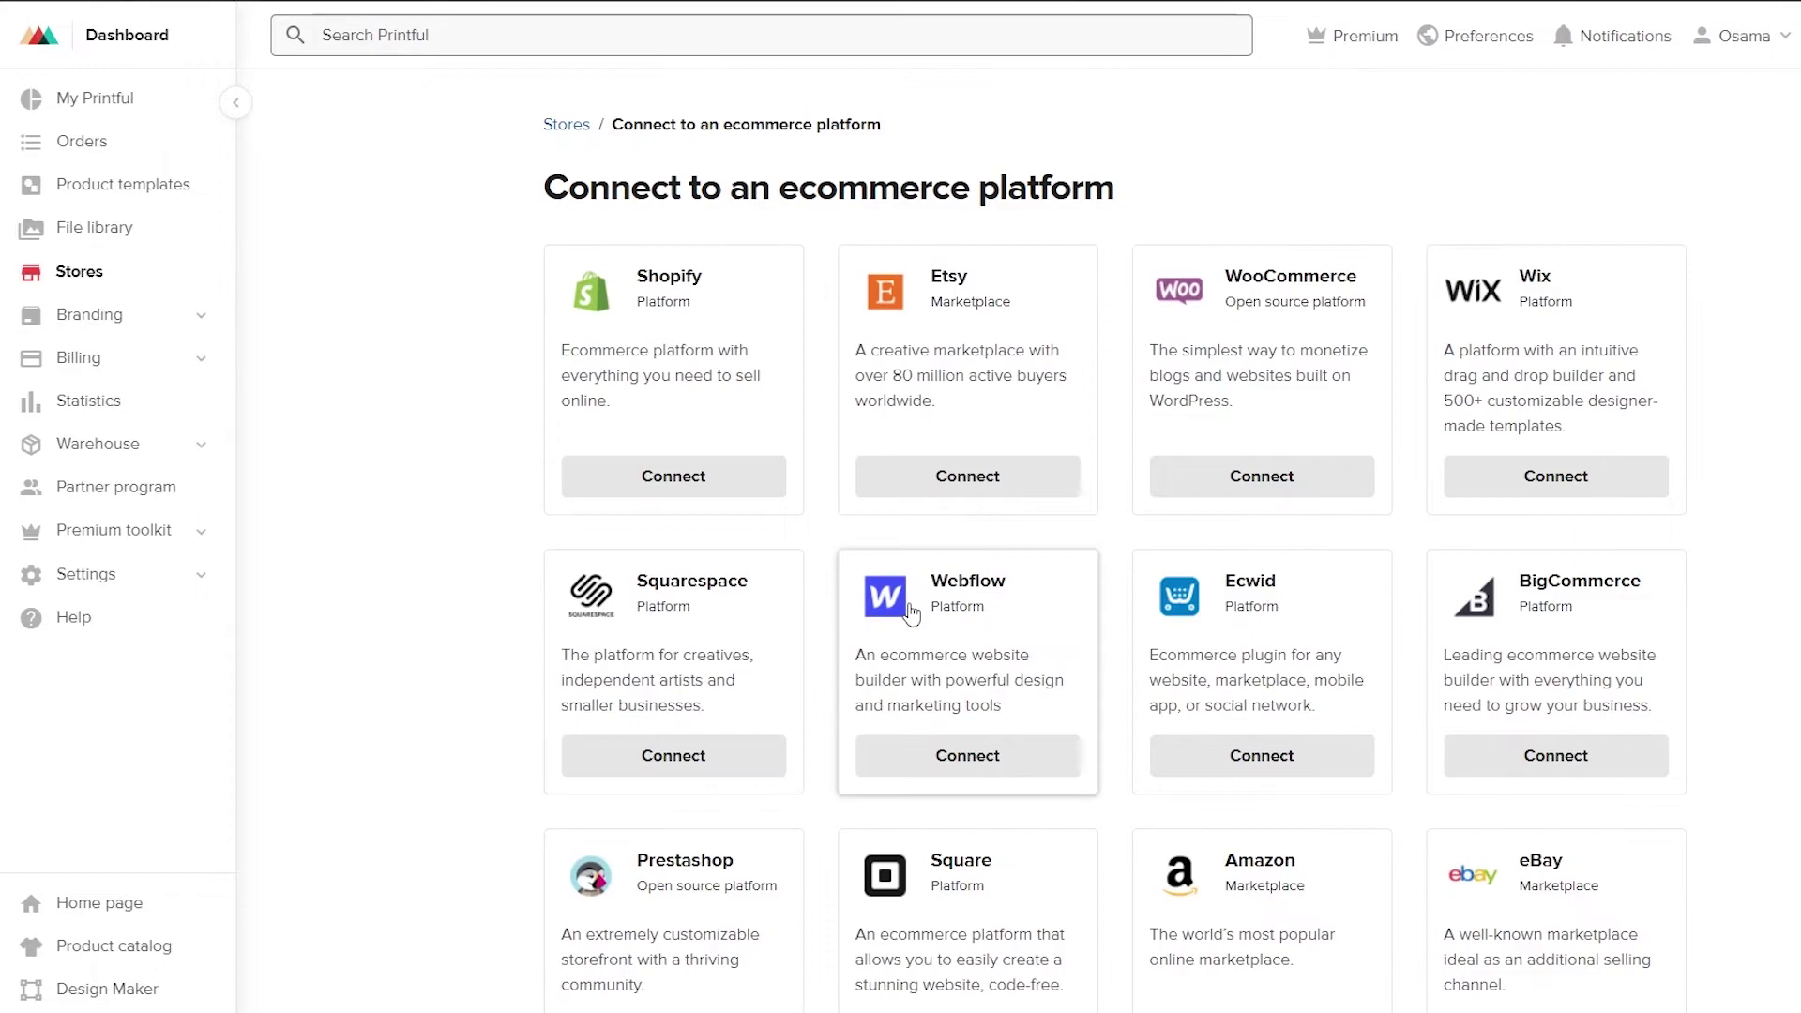
{"action": "scroll", "coordinate": [910, 612], "scroll_direction": "down", "scroll_amount": 5}
{"action": "scroll", "coordinate": [911, 615], "scroll_direction": "down", "scroll_amount": 6}
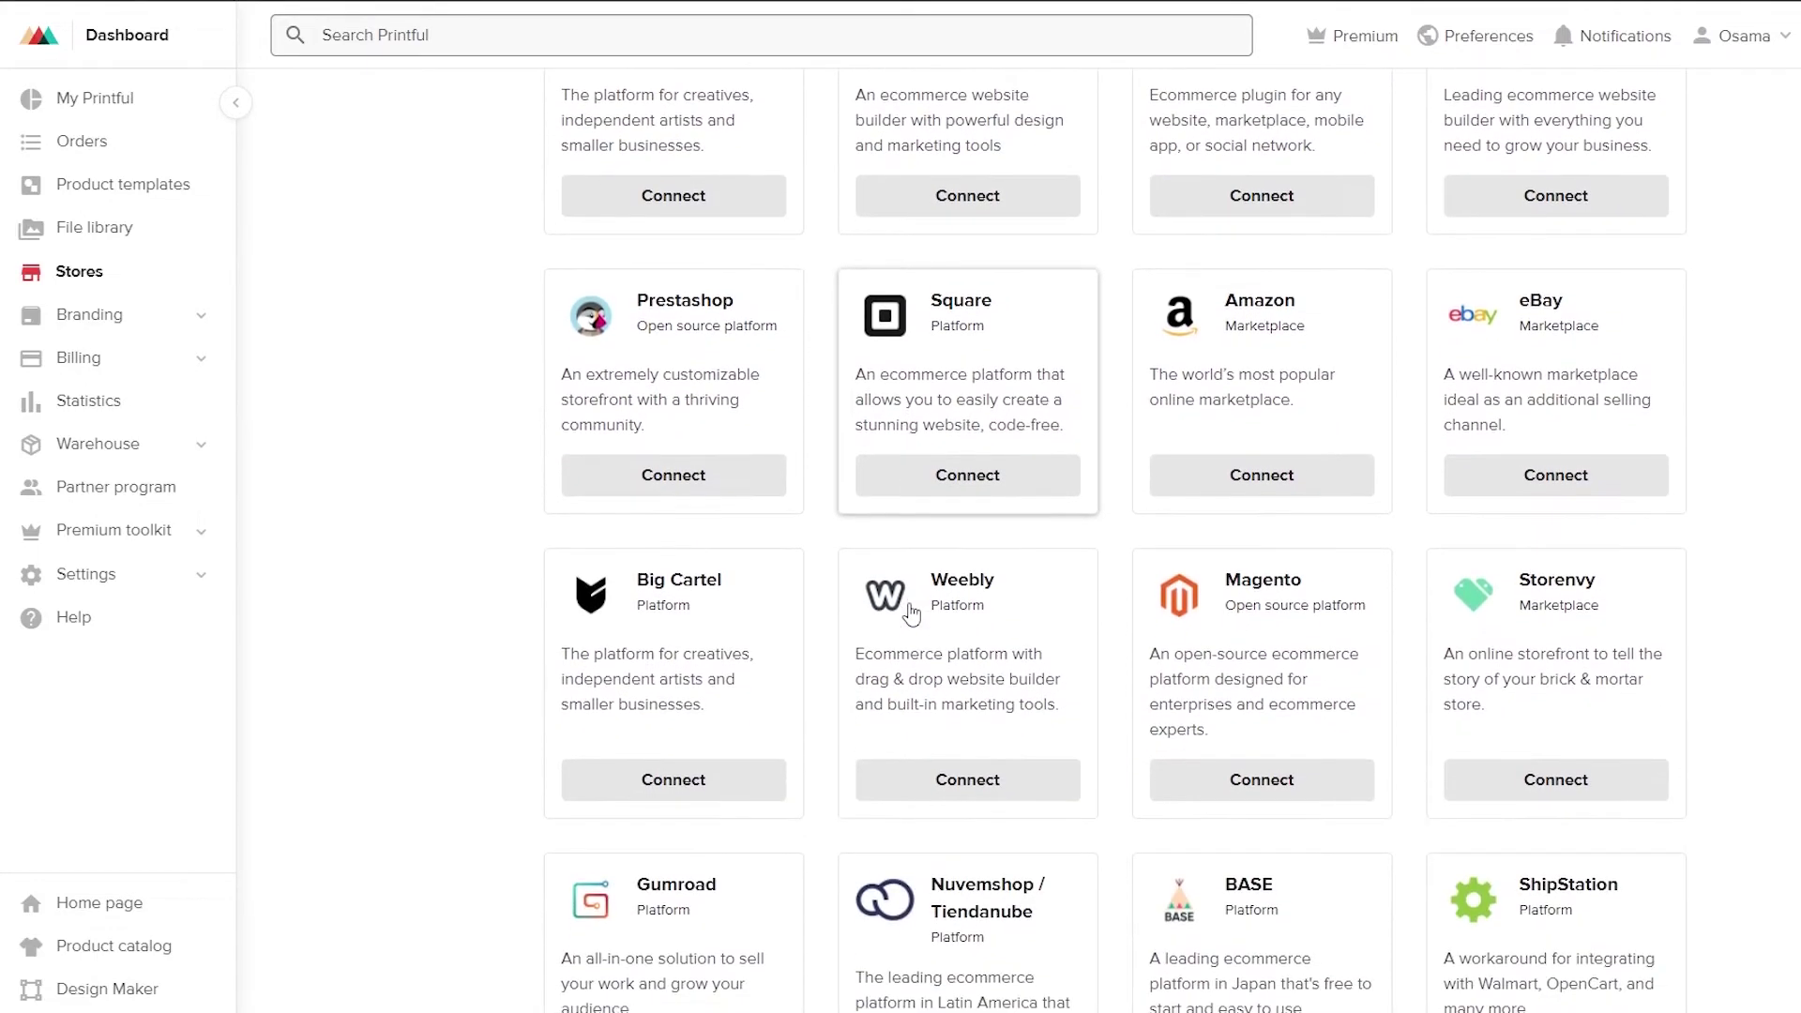
{"action": "scroll", "coordinate": [684, 600], "scroll_direction": "down", "scroll_amount": 6}
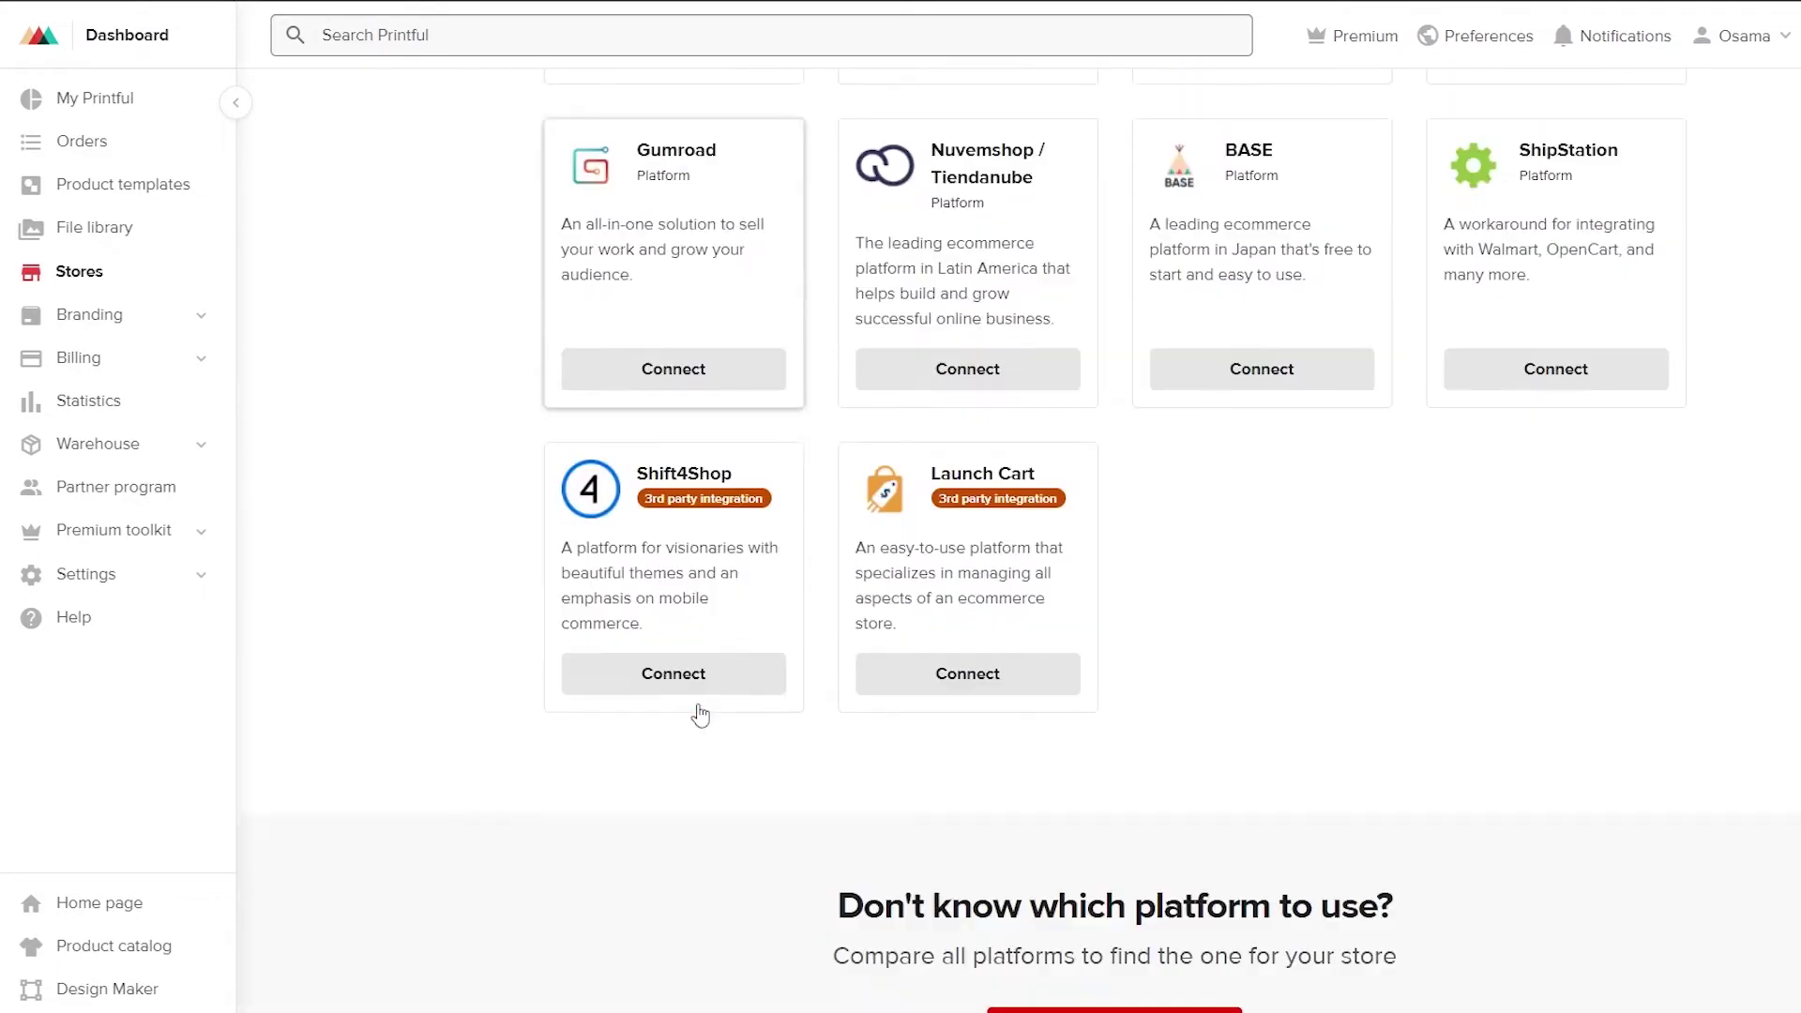
{"action": "scroll", "coordinate": [695, 715], "scroll_direction": "up", "scroll_amount": 15}
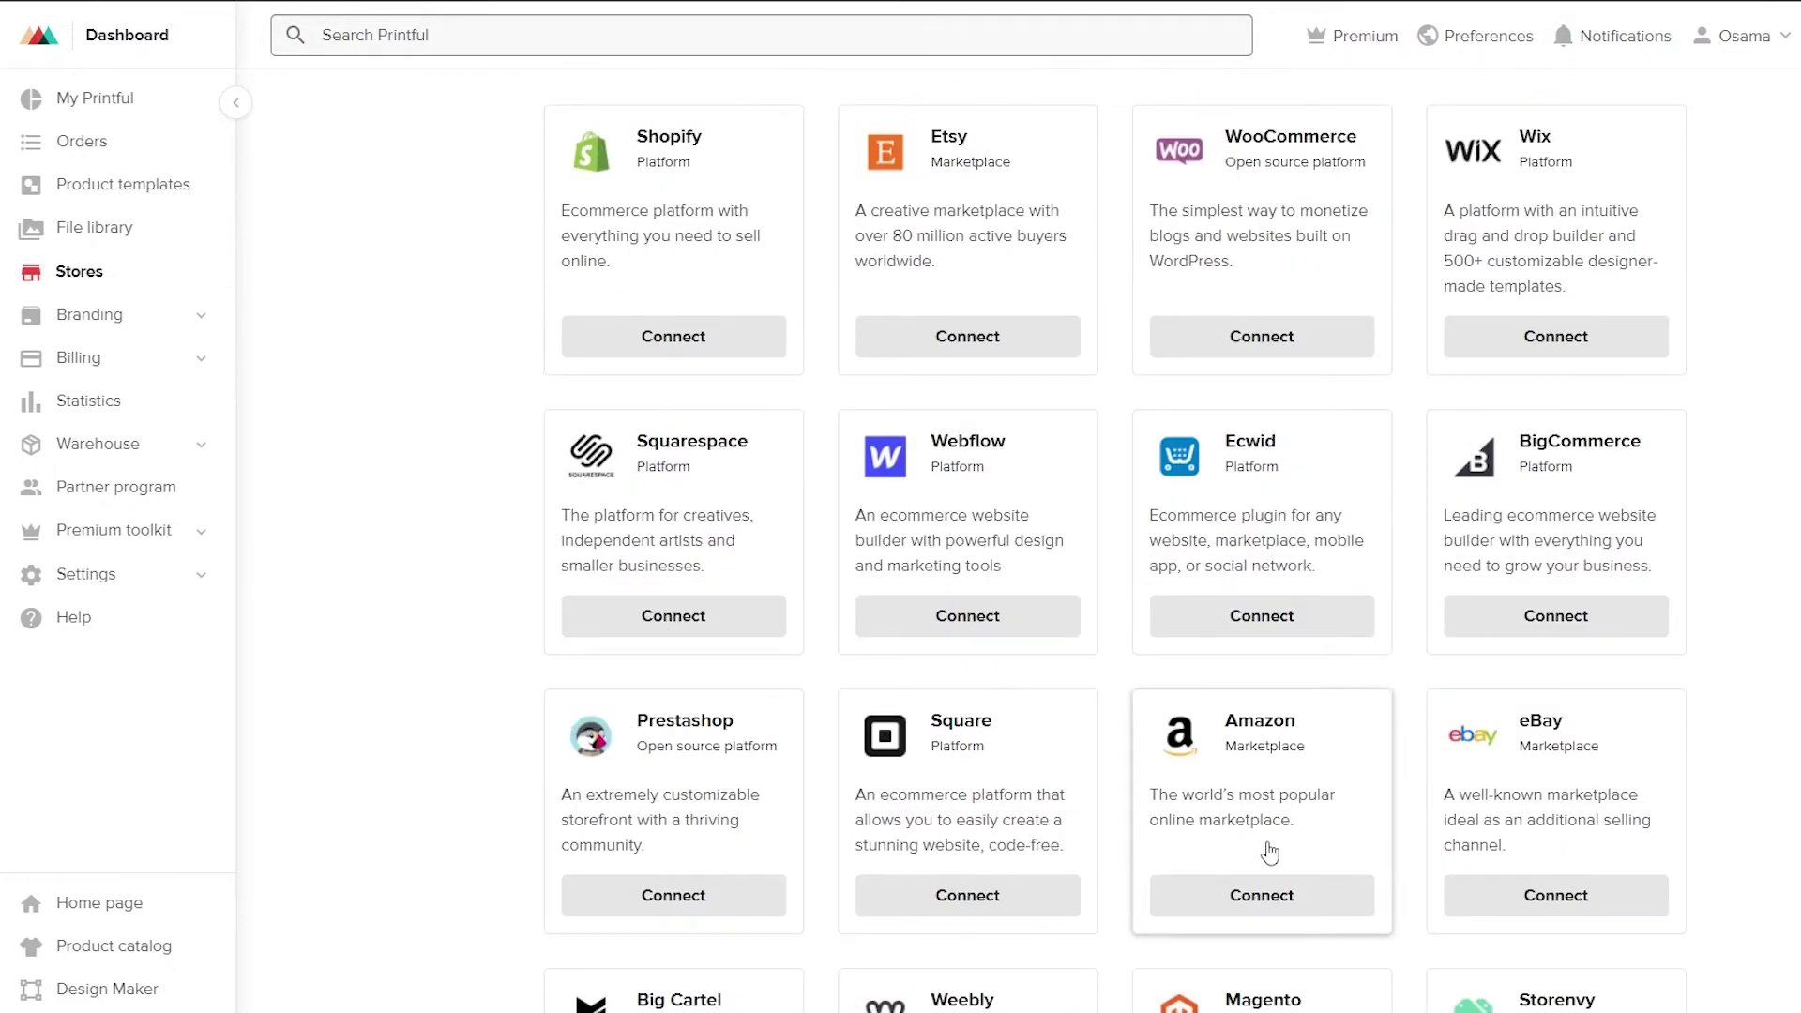
Open the Amazon store connection guide and follow its link for registering a new seller account
{"action": "left_click", "coordinate": [1265, 896]}
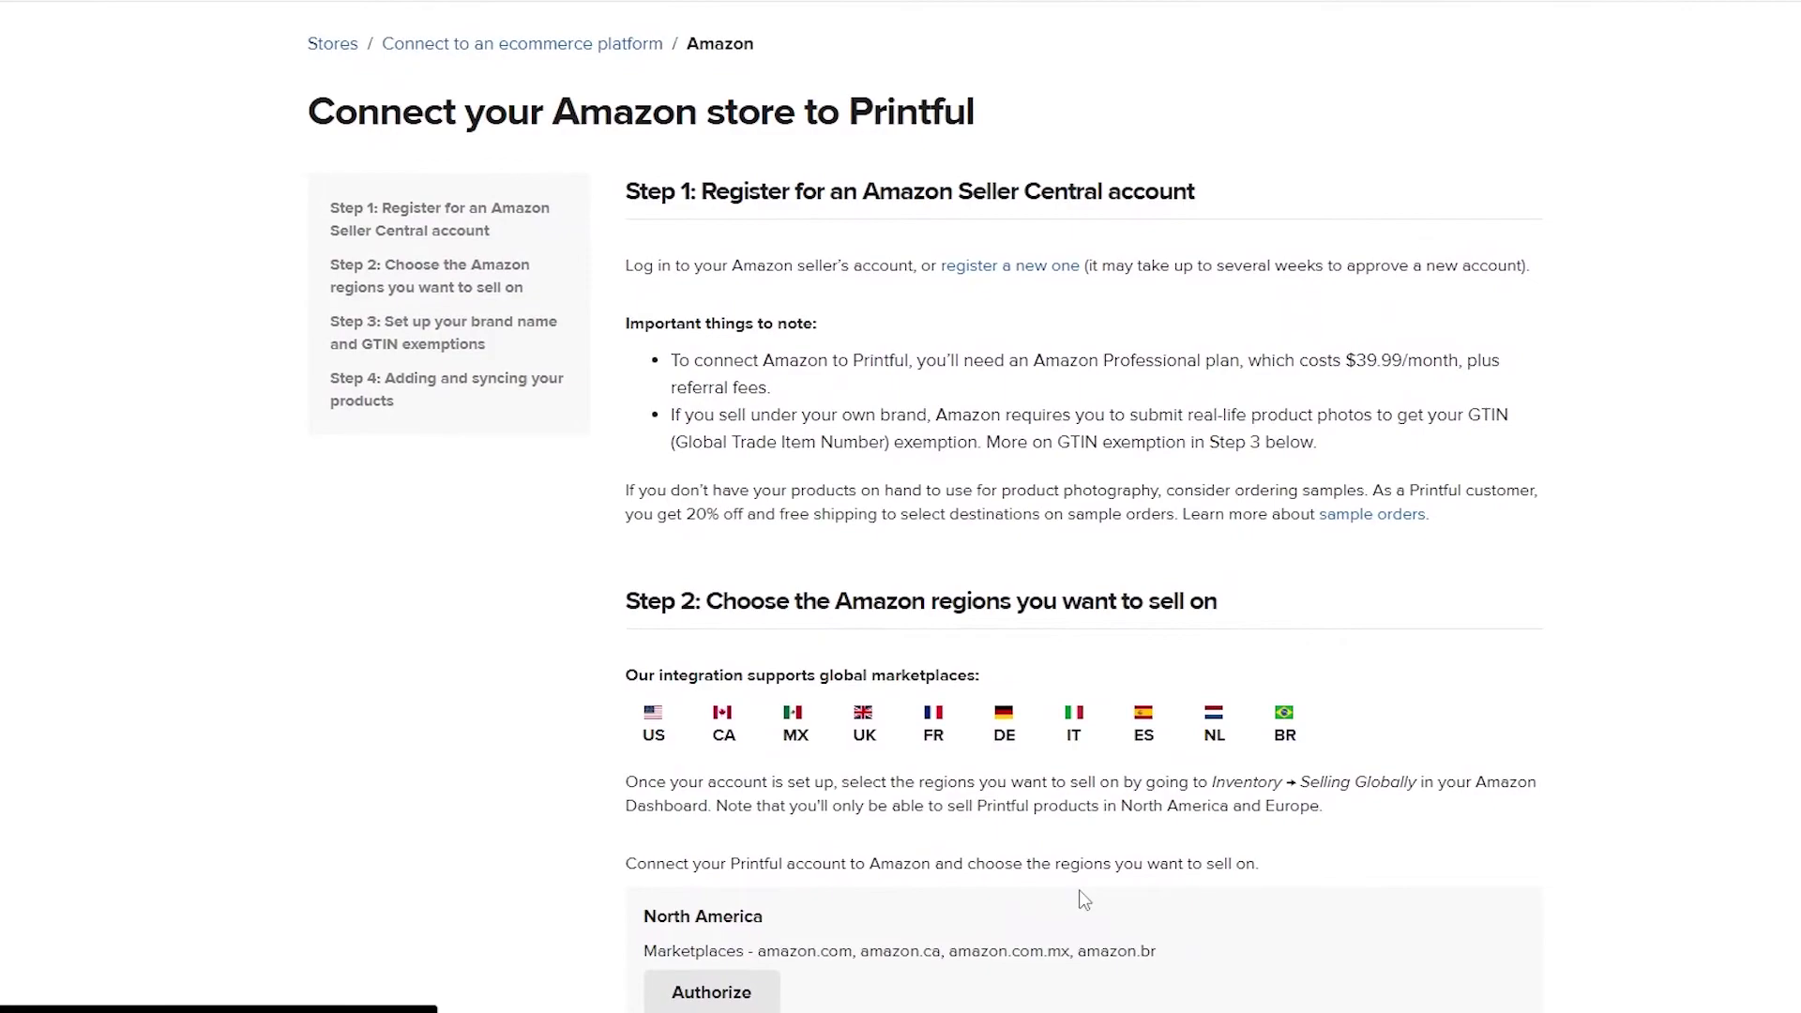
{"action": "scroll", "coordinate": [1078, 882], "scroll_direction": "down", "scroll_amount": 2}
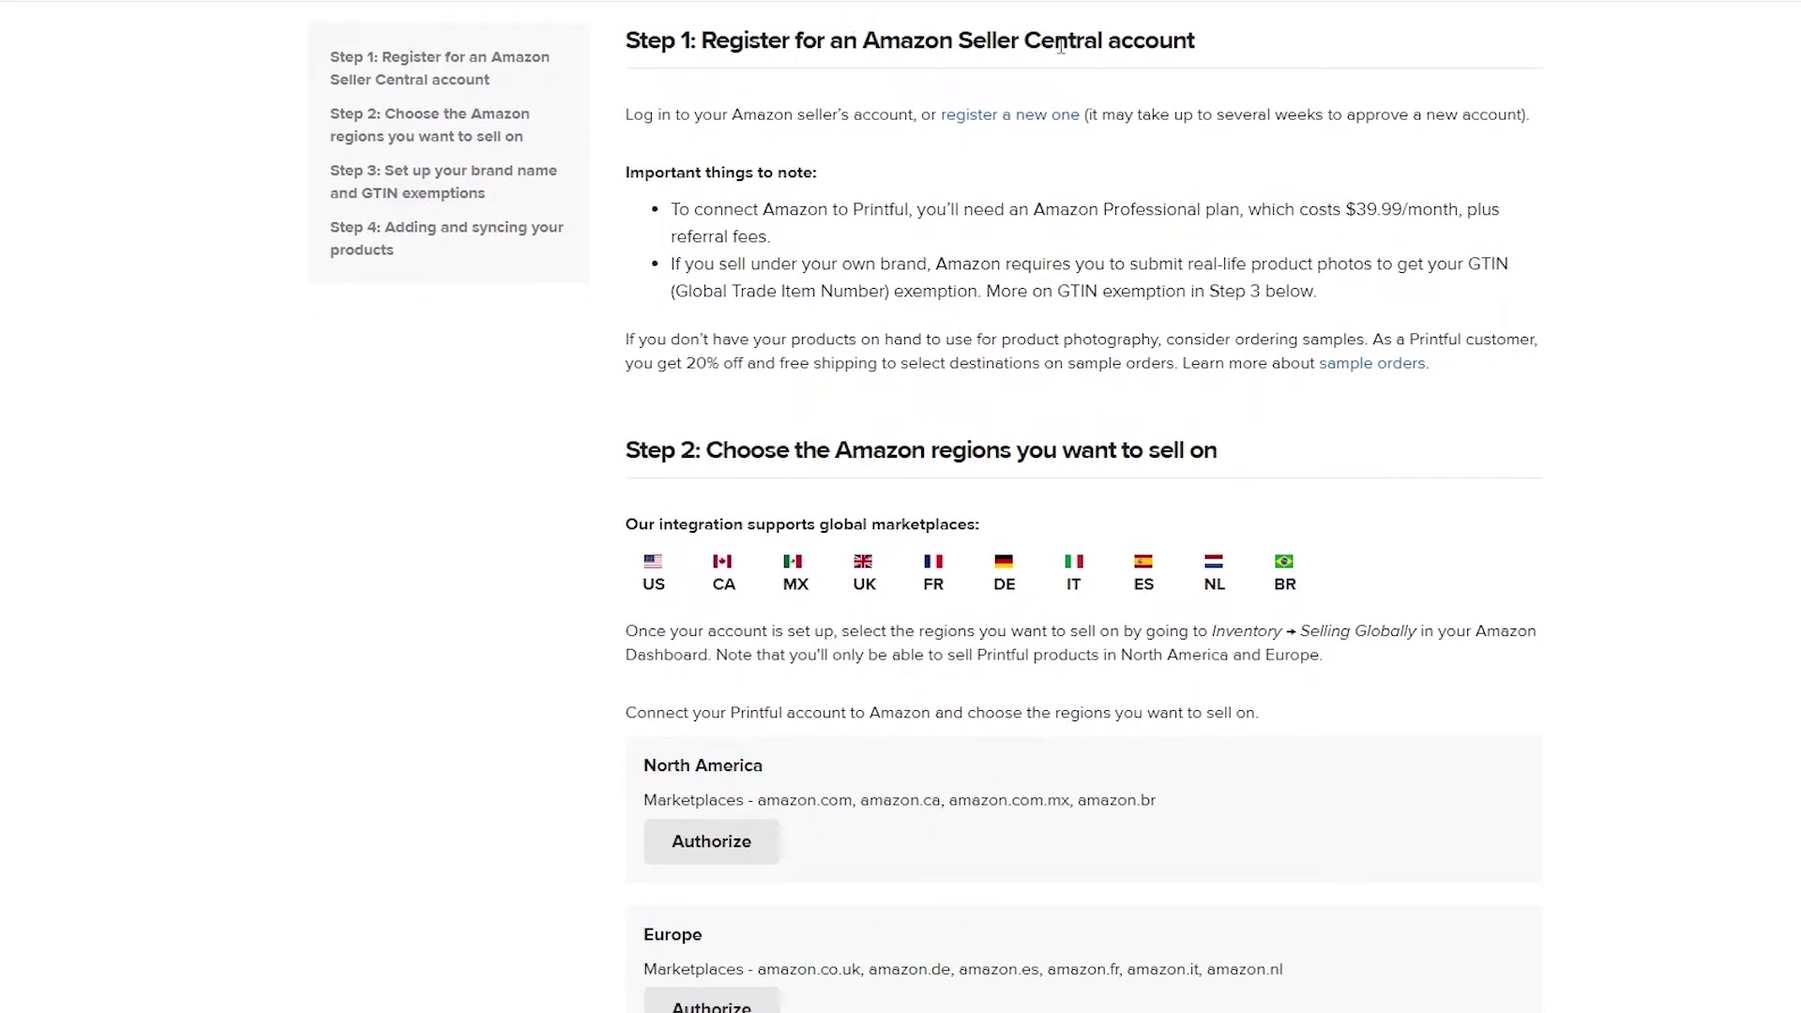
{"action": "left_click_drag", "start_coordinate": [701, 38], "coordinate": [1244, 63]}
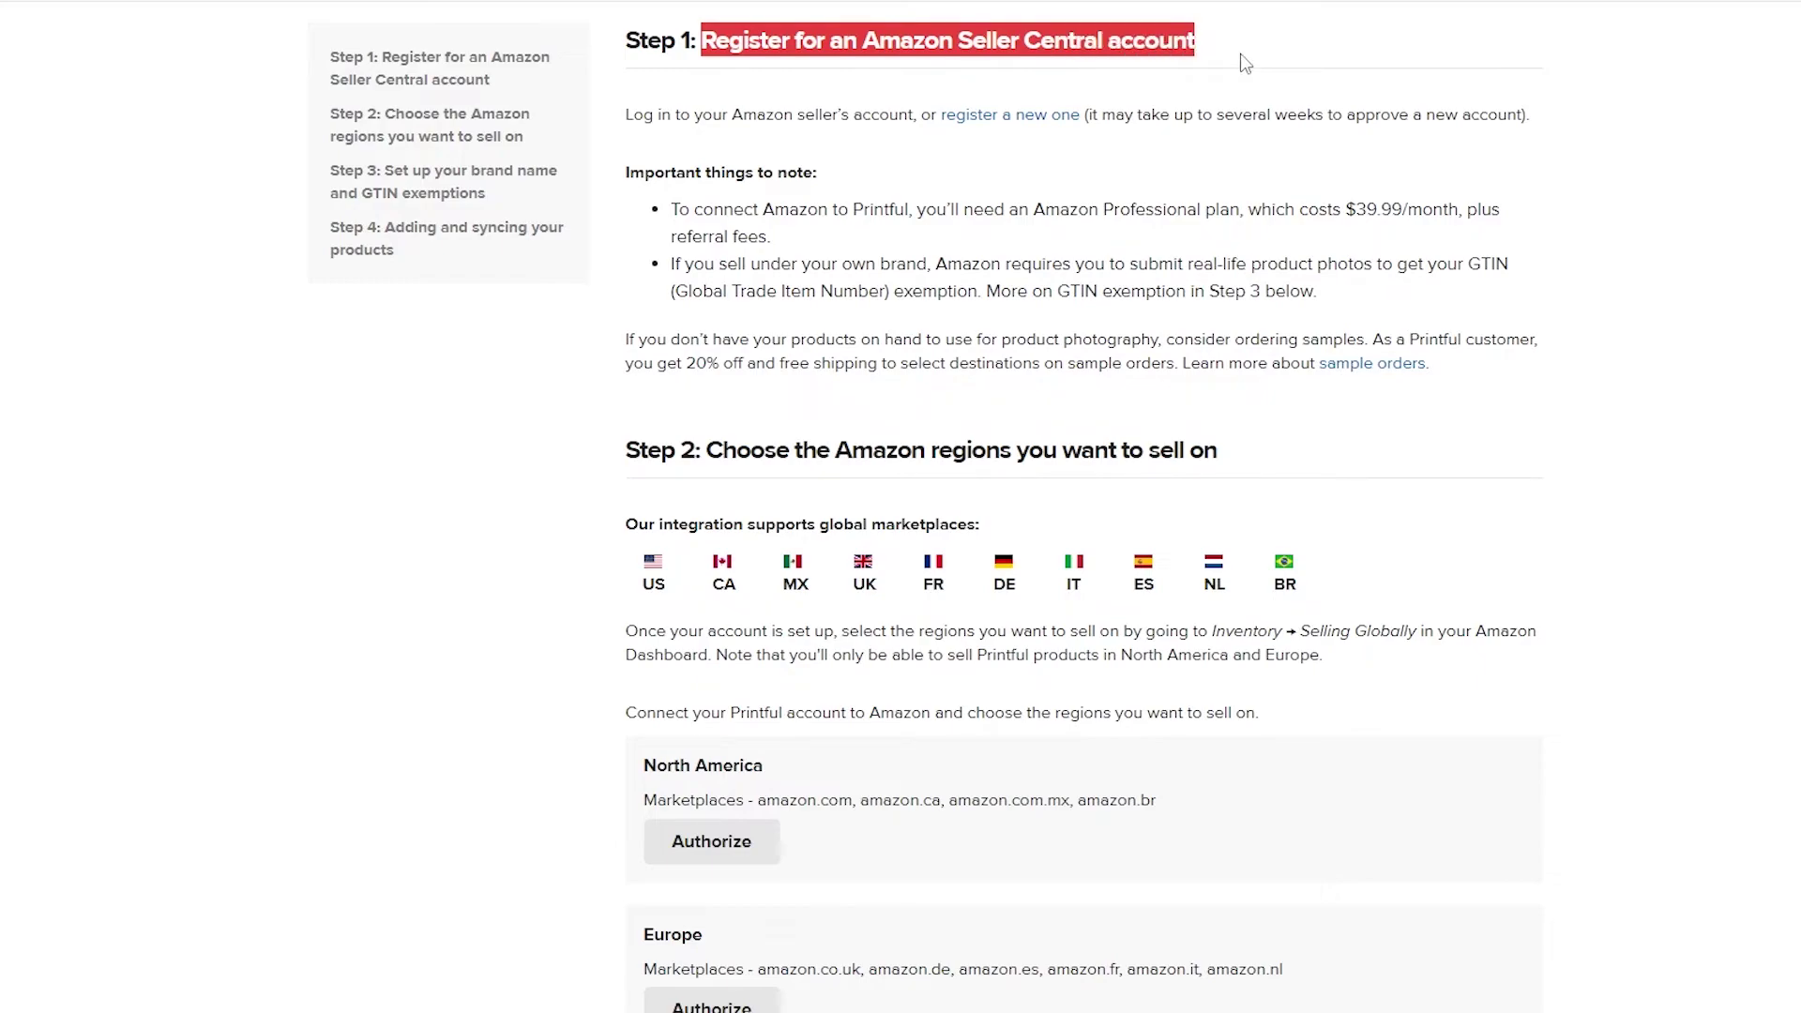
{"action": "left_click", "coordinate": [1061, 89]}
{"action": "right_click", "coordinate": [1015, 115]}
{"action": "left_click", "coordinate": [1051, 133]}
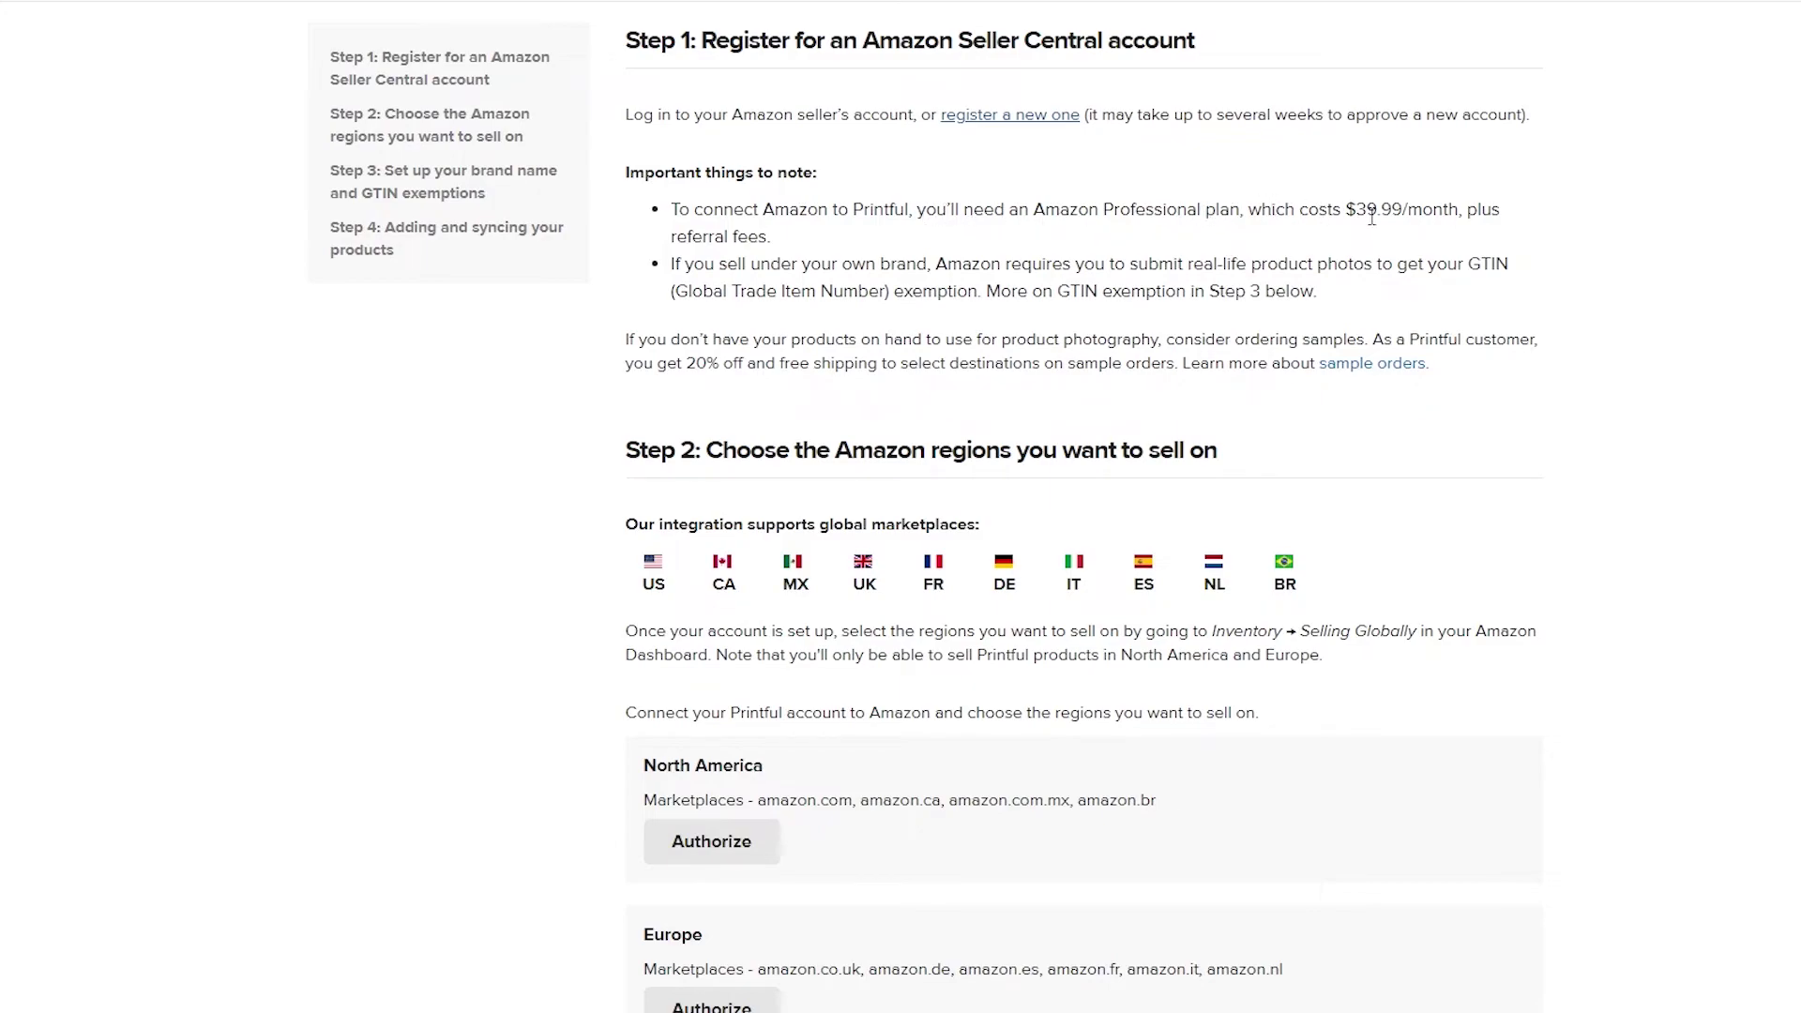
Read the Step 1 notes on plan cost and GTIN exemption, and go through the supported Amazon marketplaces in Step 2
{"action": "left_click_drag", "start_coordinate": [1357, 216], "coordinate": [1392, 216]}
{"action": "left_click_drag", "start_coordinate": [679, 267], "coordinate": [1316, 291]}
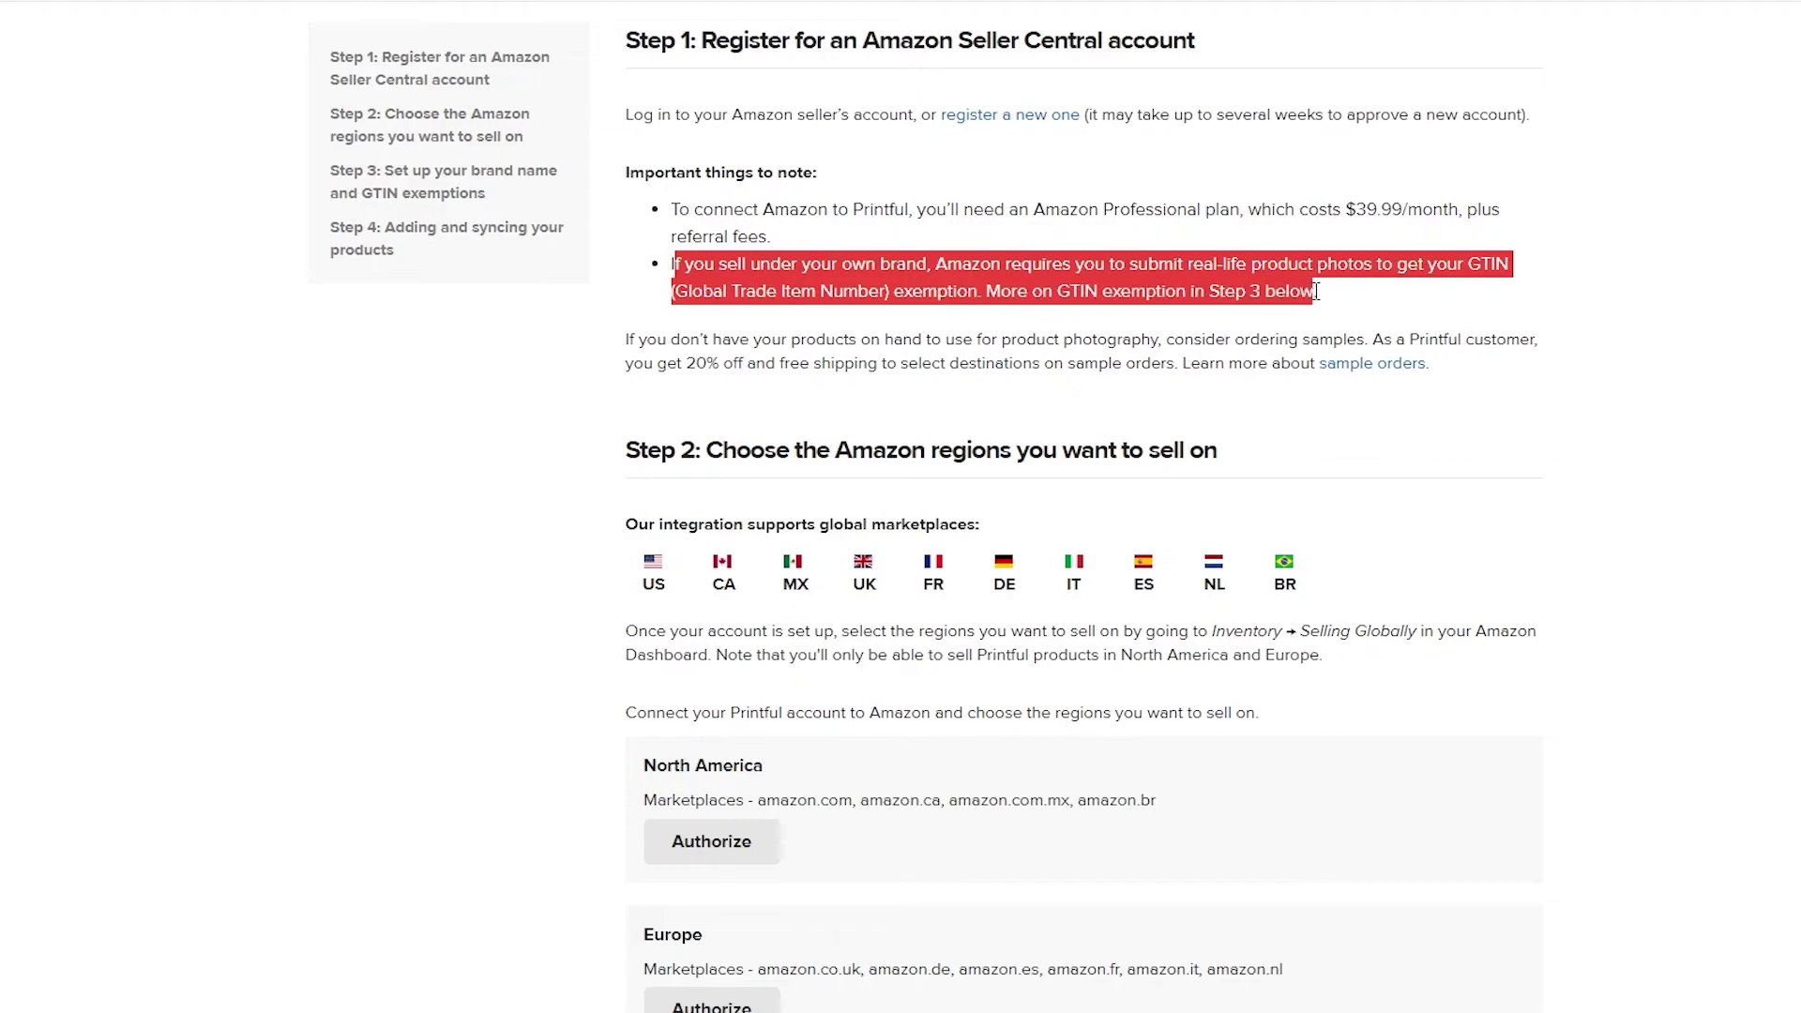
{"action": "left_click", "coordinate": [1289, 305]}
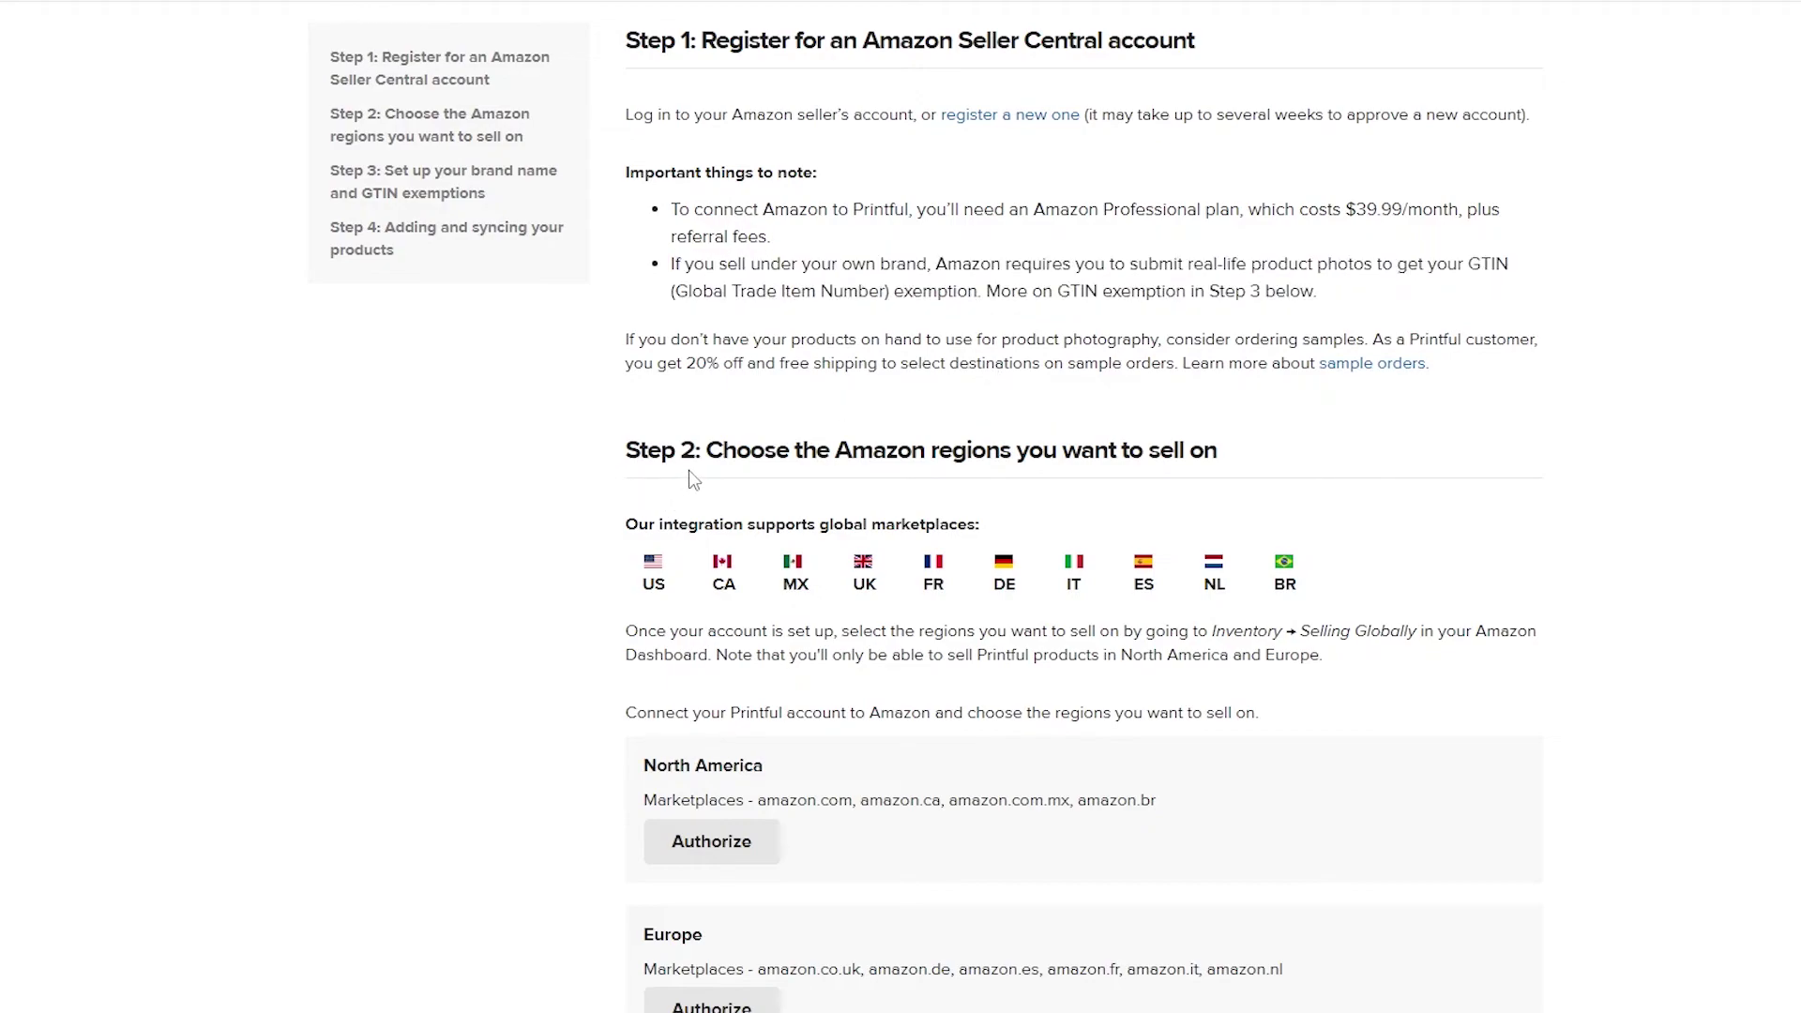
{"action": "scroll", "coordinate": [1051, 453], "scroll_direction": "down", "scroll_amount": 2}
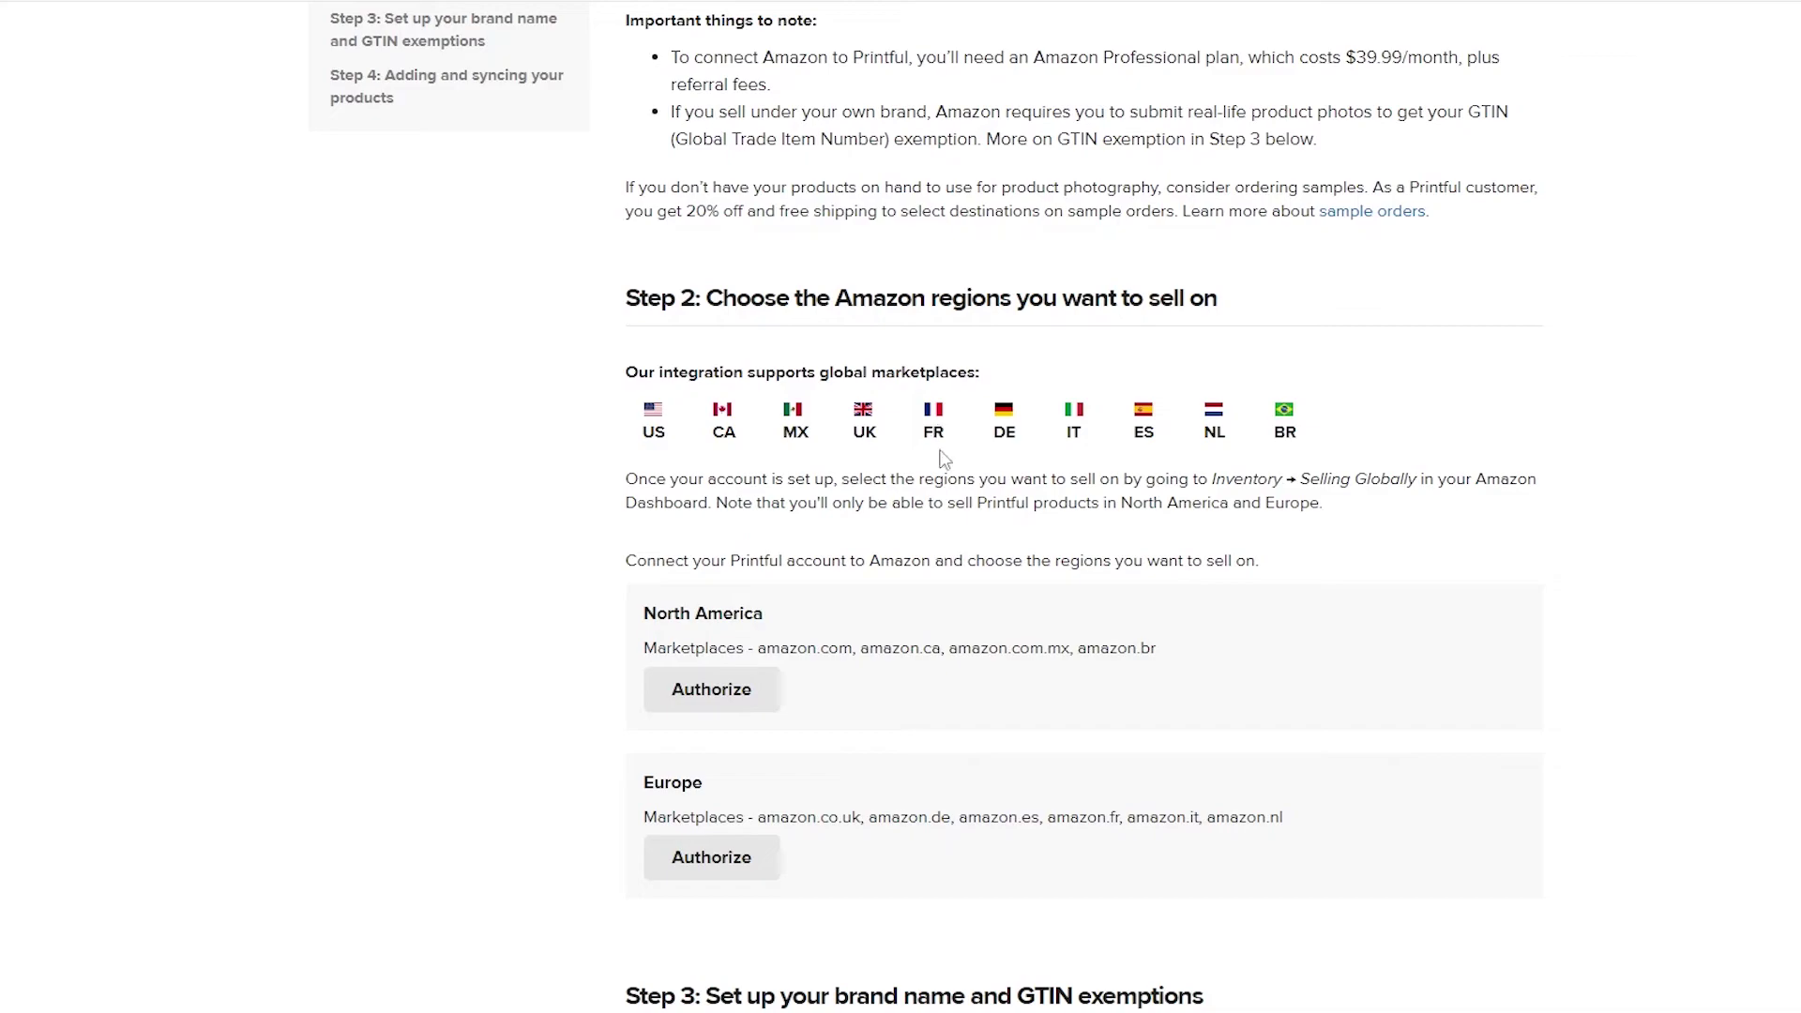
{"action": "double_click", "coordinate": [1008, 433]}
{"action": "double_click", "coordinate": [1072, 434]}
{"action": "double_click", "coordinate": [1144, 434]}
{"action": "left_click", "coordinate": [1208, 446]}
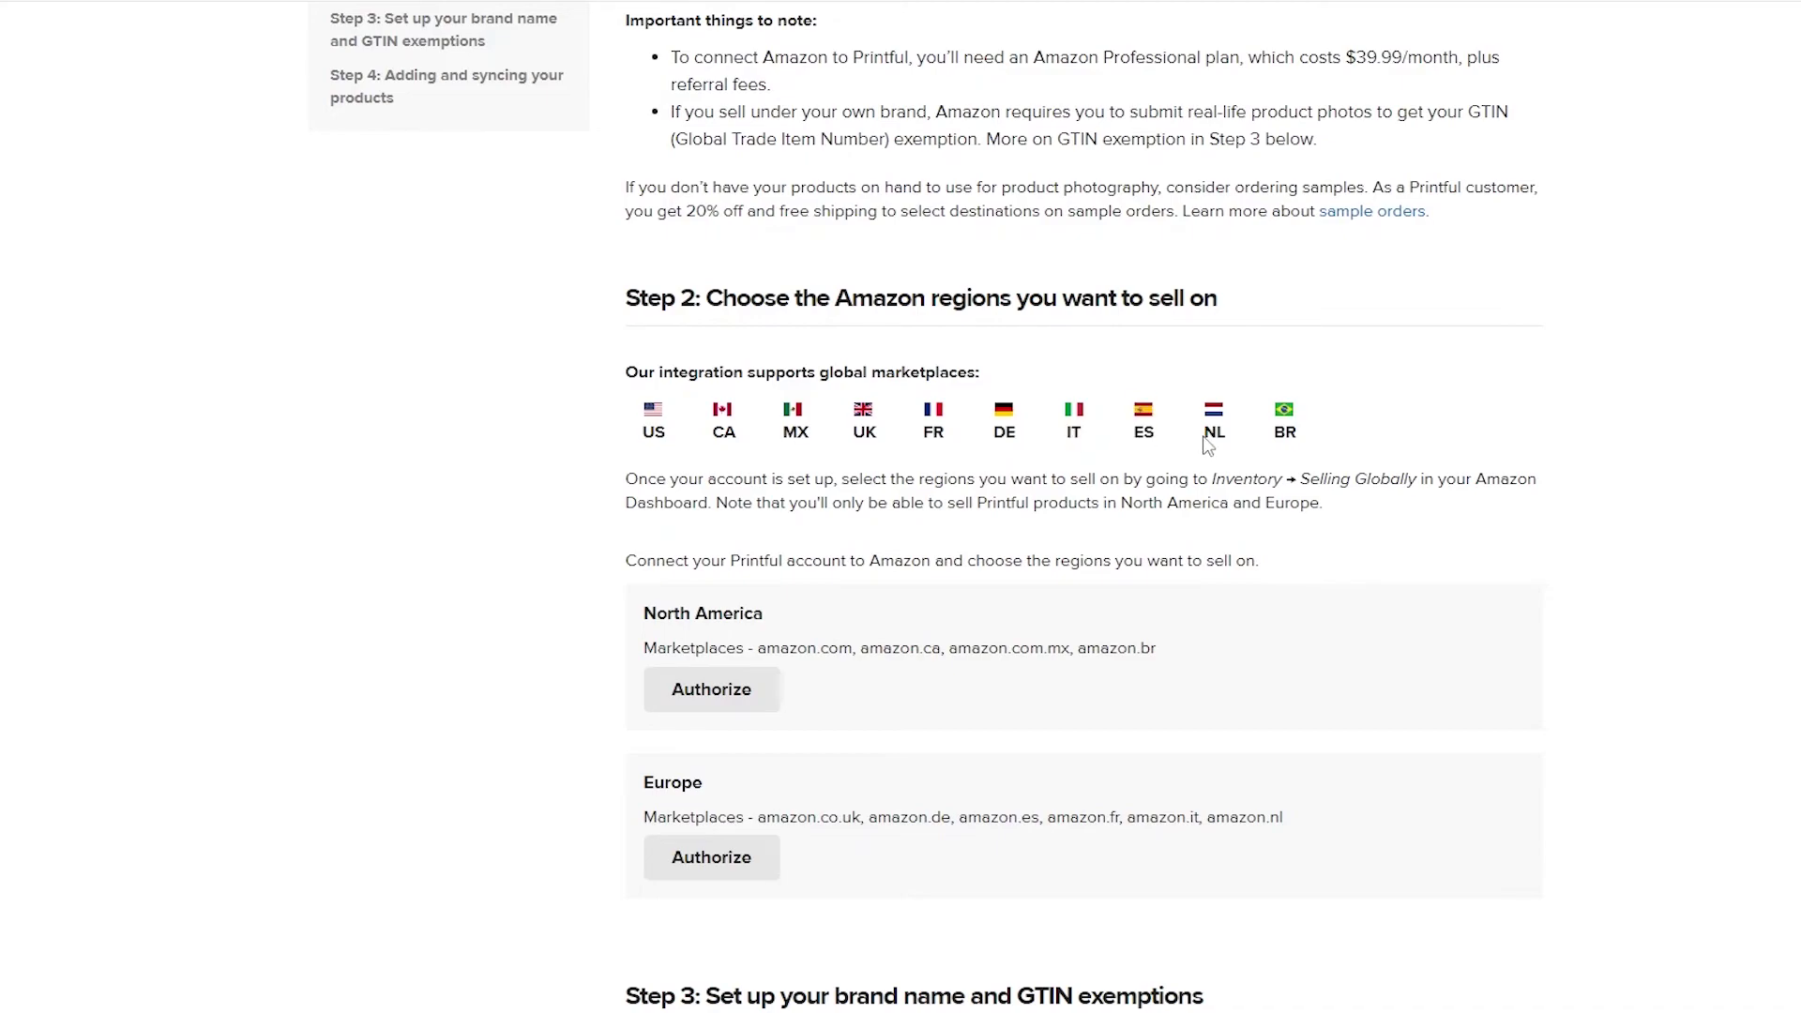
{"action": "double_click", "coordinate": [1285, 434]}
{"action": "left_click", "coordinate": [1375, 572]}
Review the North America and Europe authorization options and the remaining guide steps on brand name, GTIN exemptions and product syncing
{"action": "scroll", "coordinate": [544, 596], "scroll_direction": "down", "scroll_amount": 3}
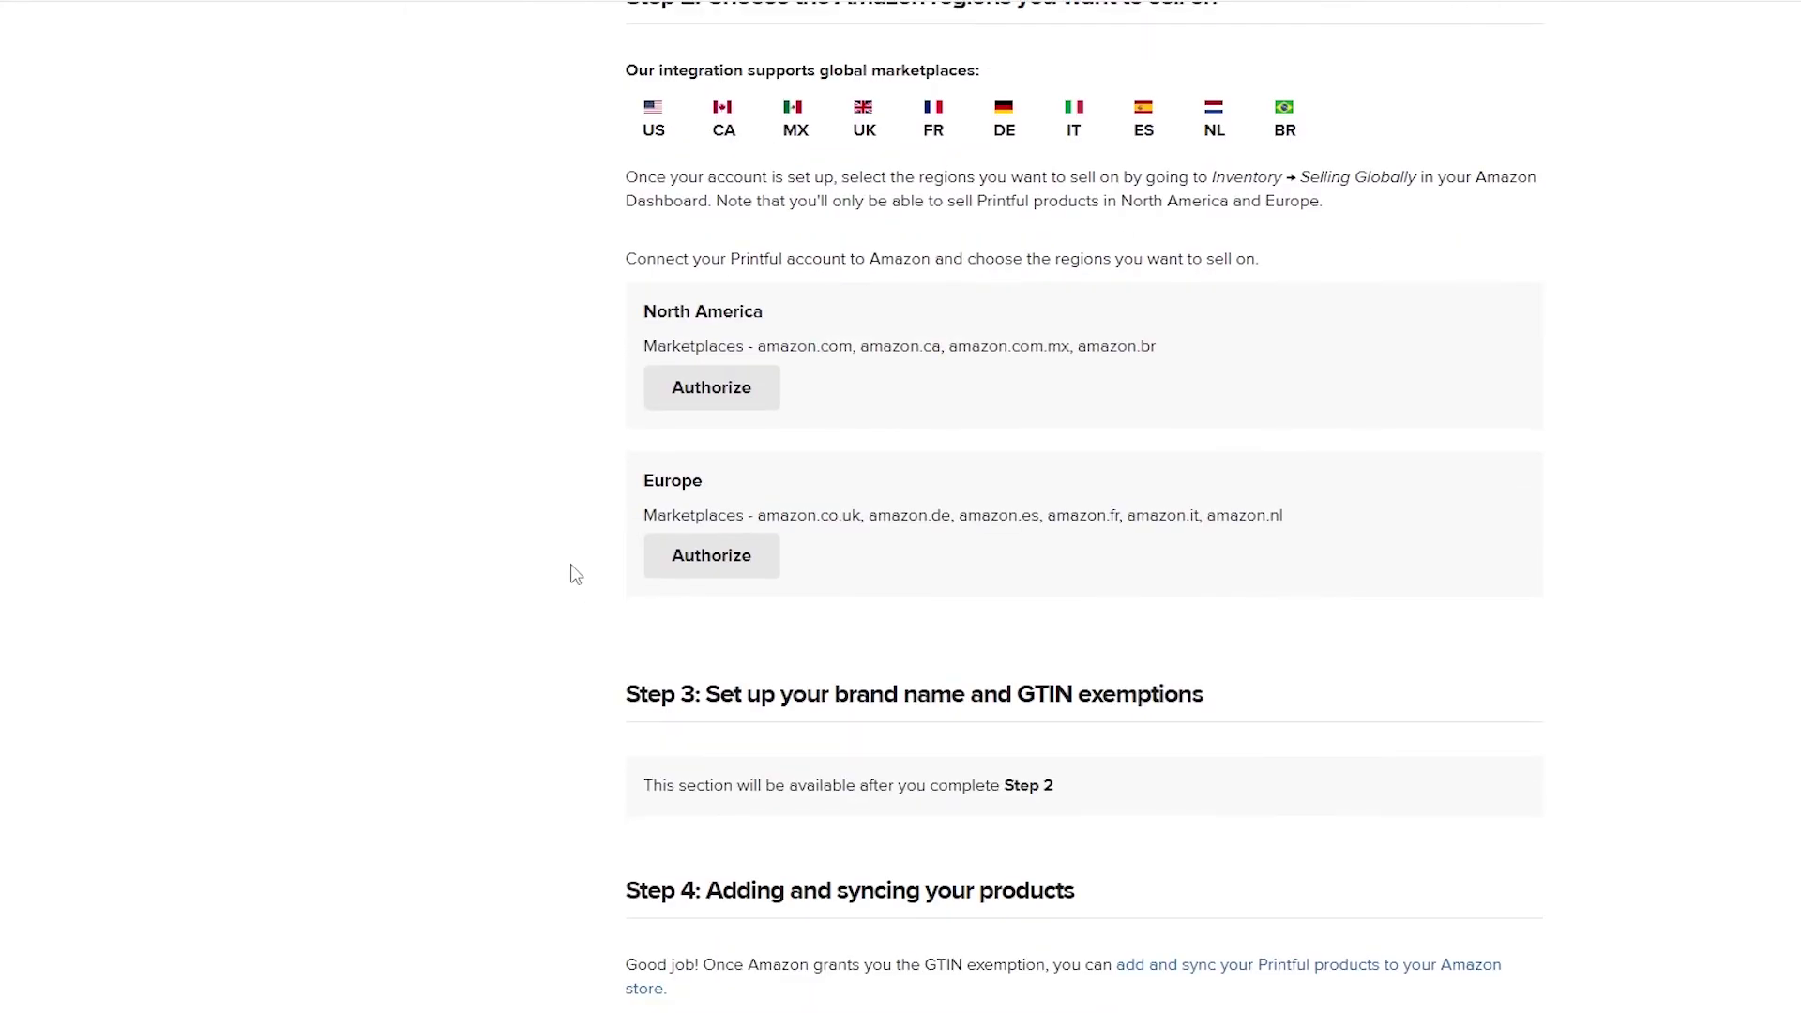
{"action": "scroll", "coordinate": [746, 573], "scroll_direction": "down", "scroll_amount": 2}
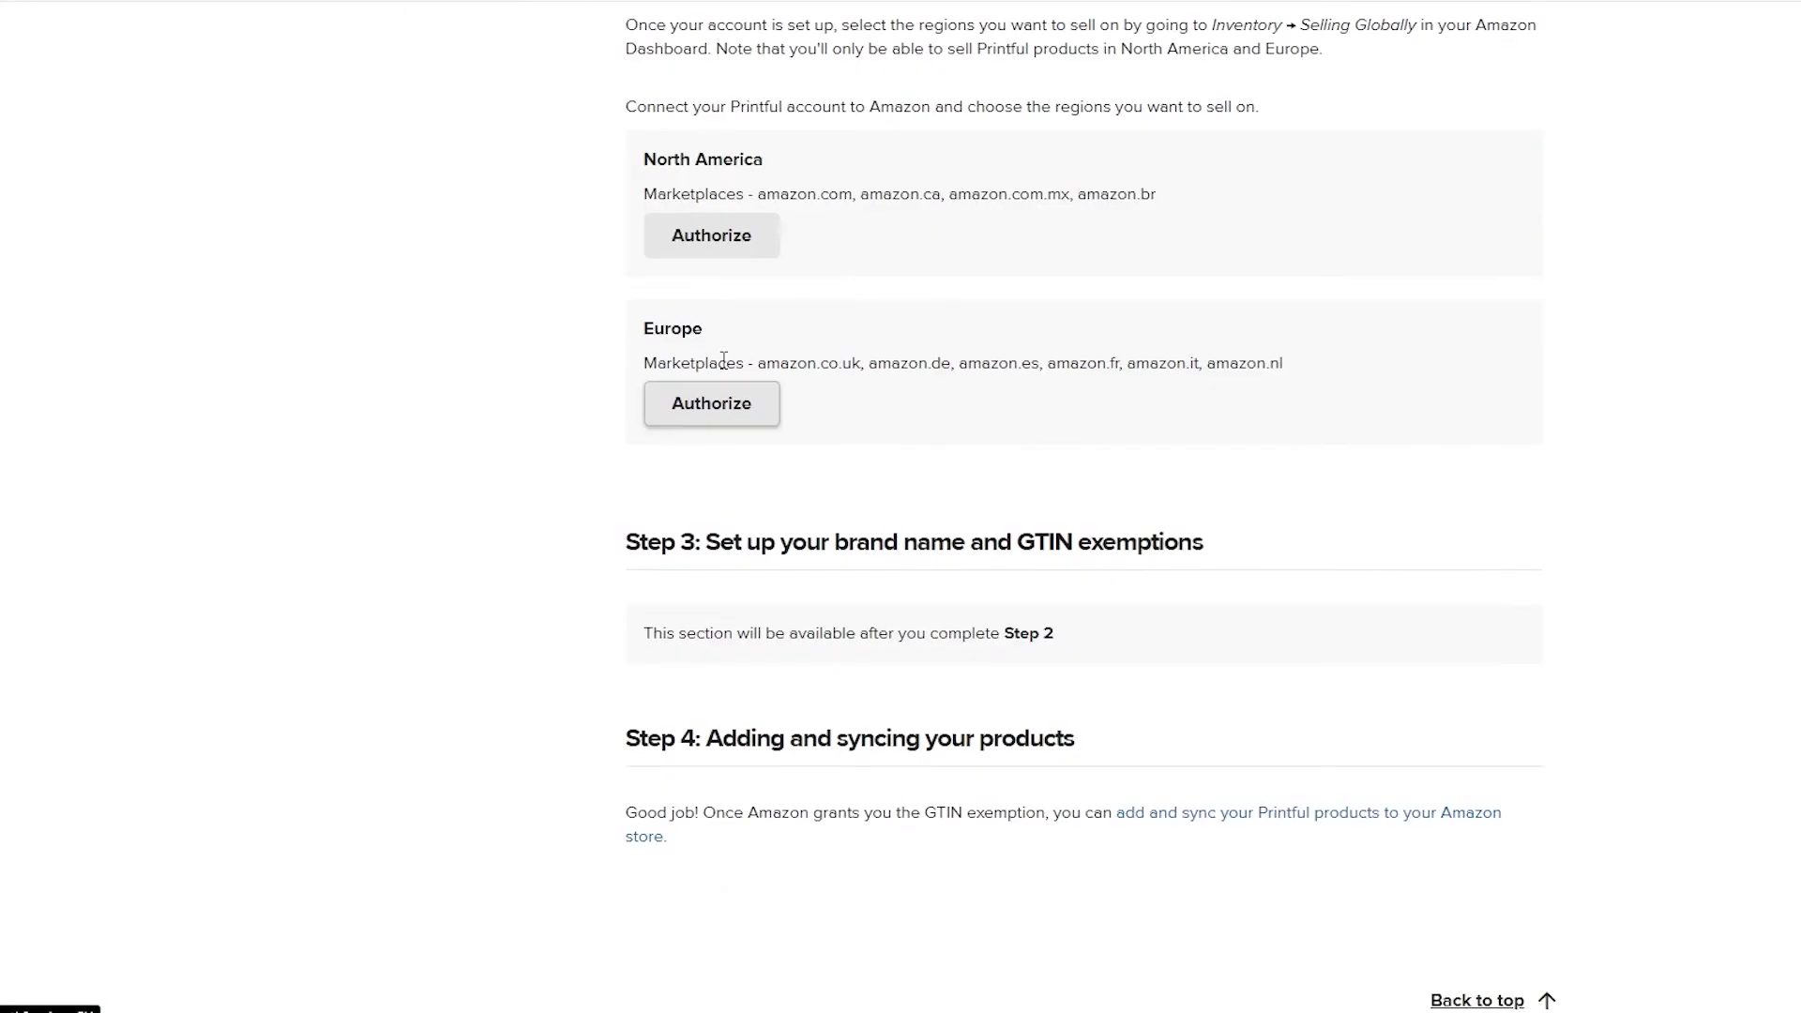
{"action": "scroll", "coordinate": [742, 514], "scroll_direction": "down", "scroll_amount": 2}
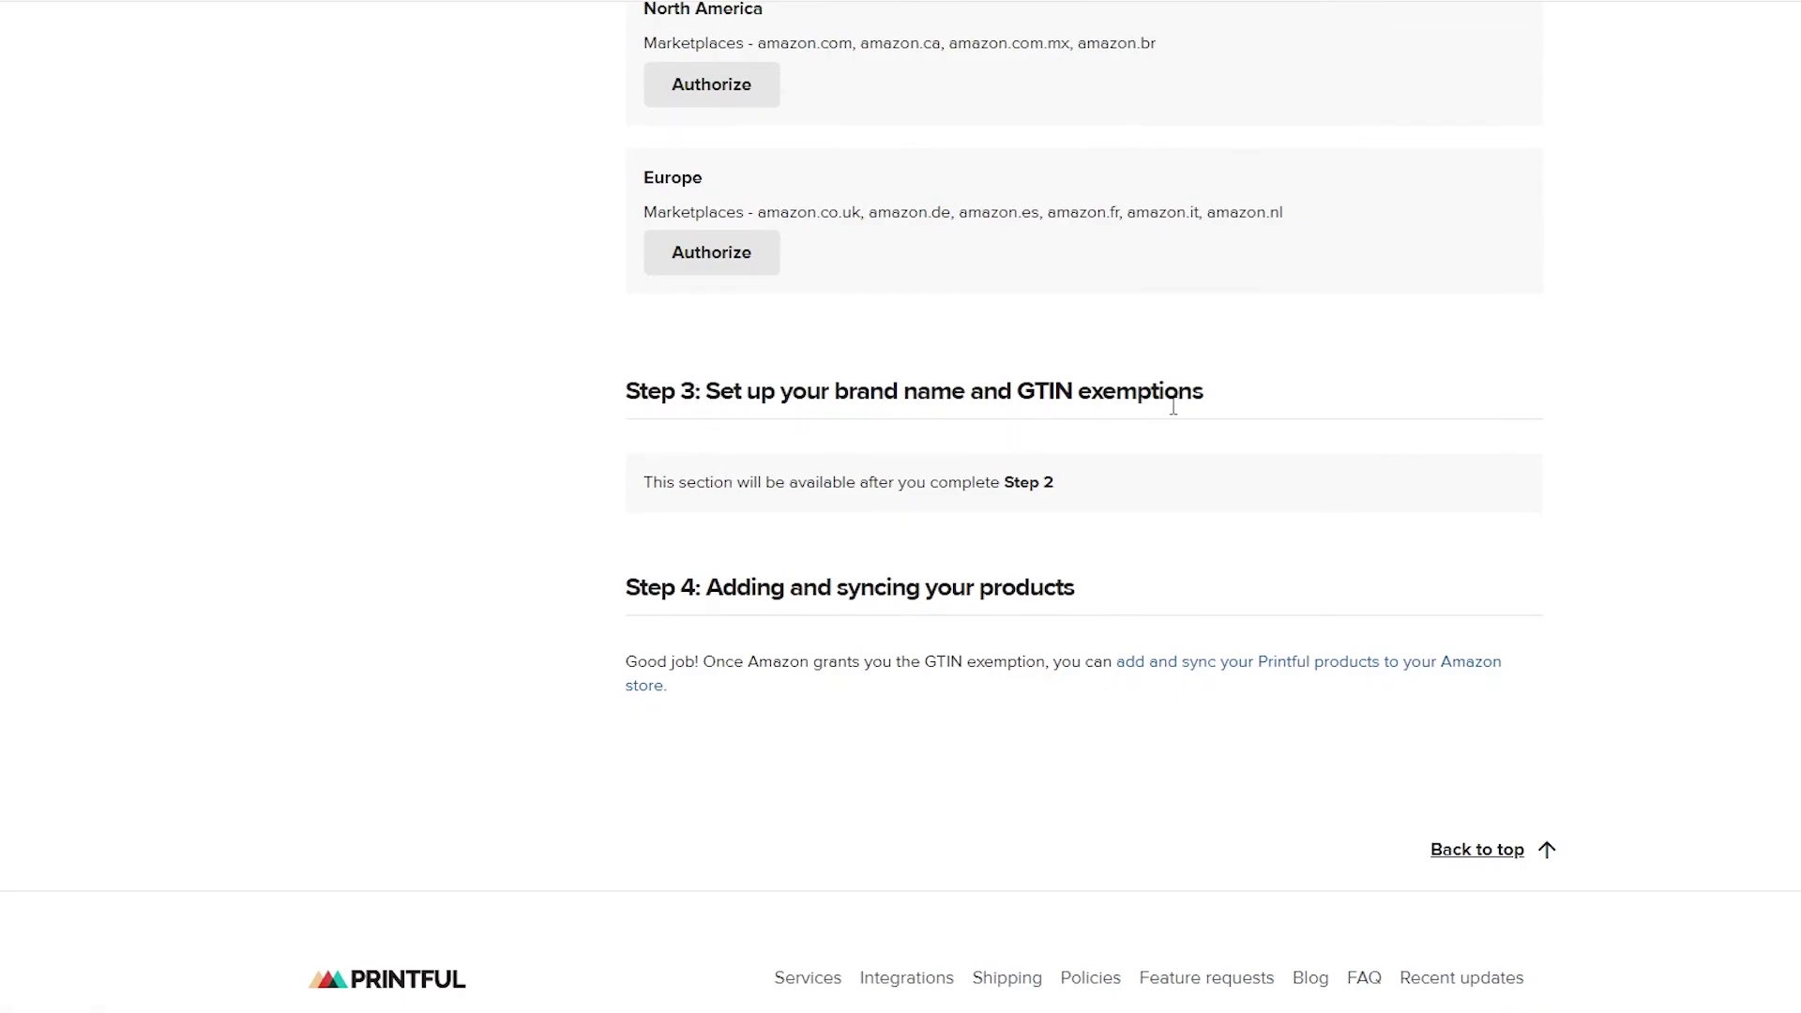
{"action": "scroll", "coordinate": [1172, 407], "scroll_direction": "down", "scroll_amount": 3}
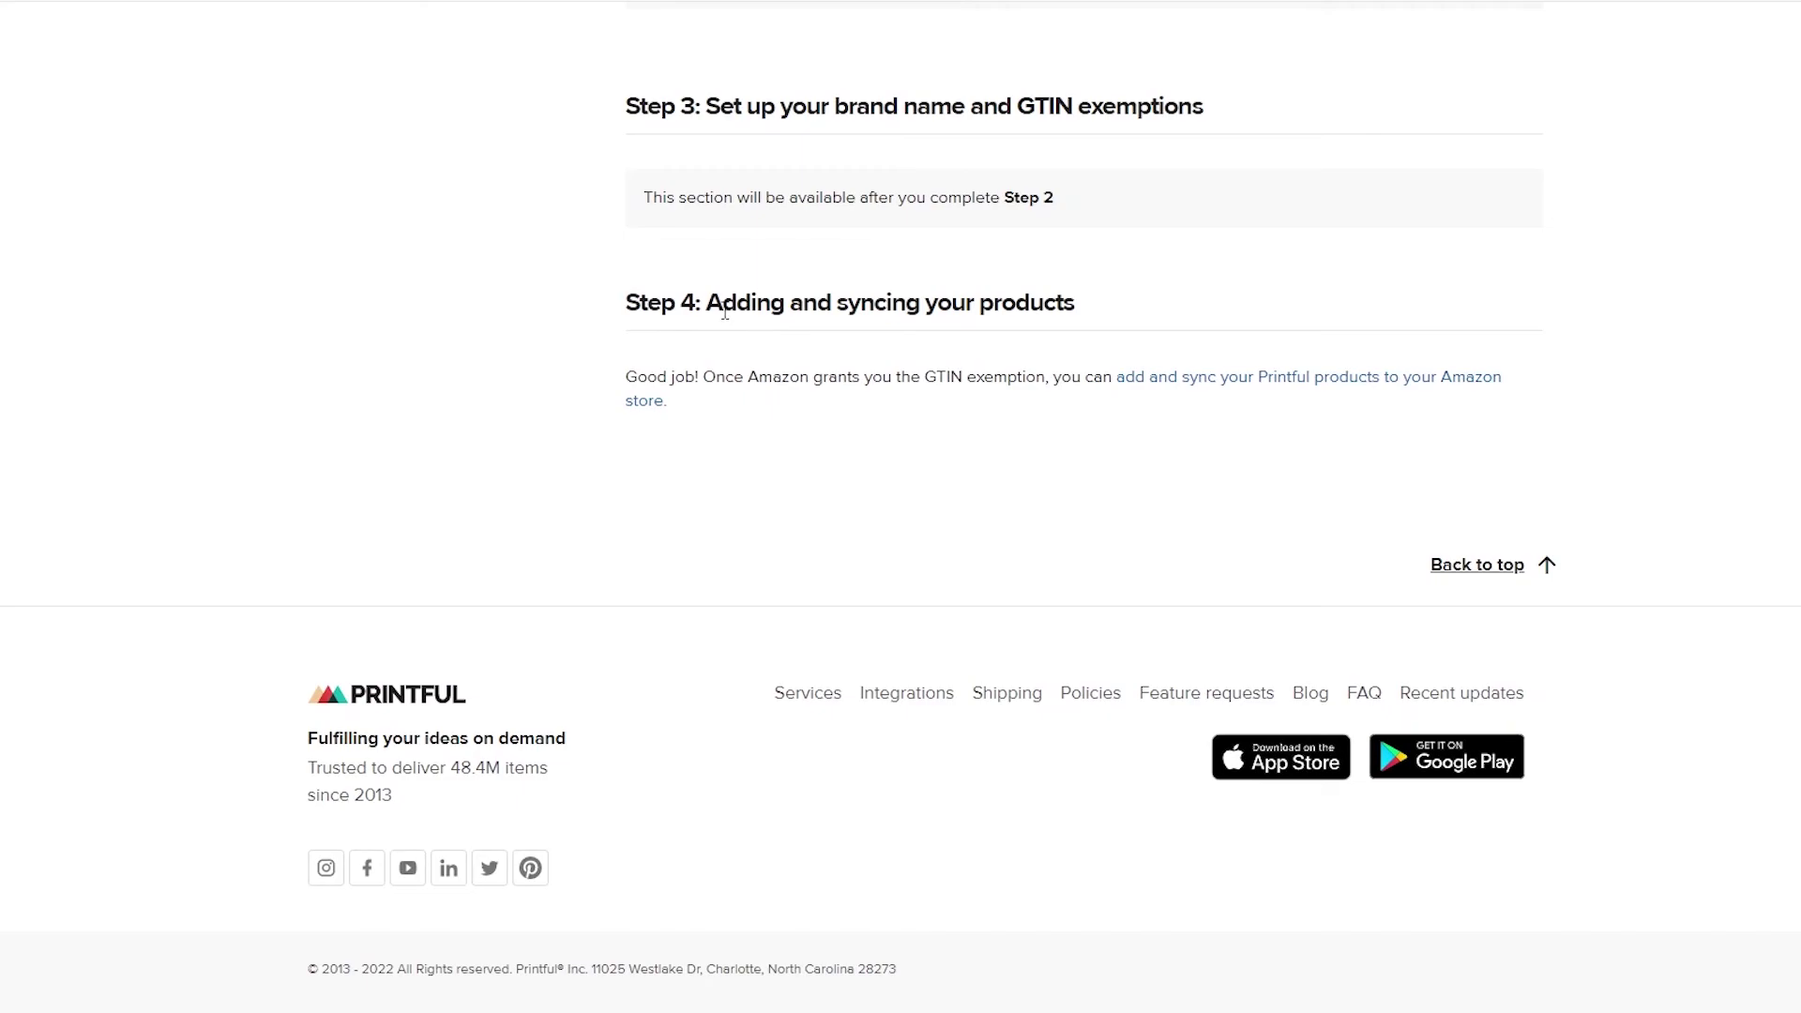
{"action": "scroll", "coordinate": [847, 544], "scroll_direction": "up", "scroll_amount": 12}
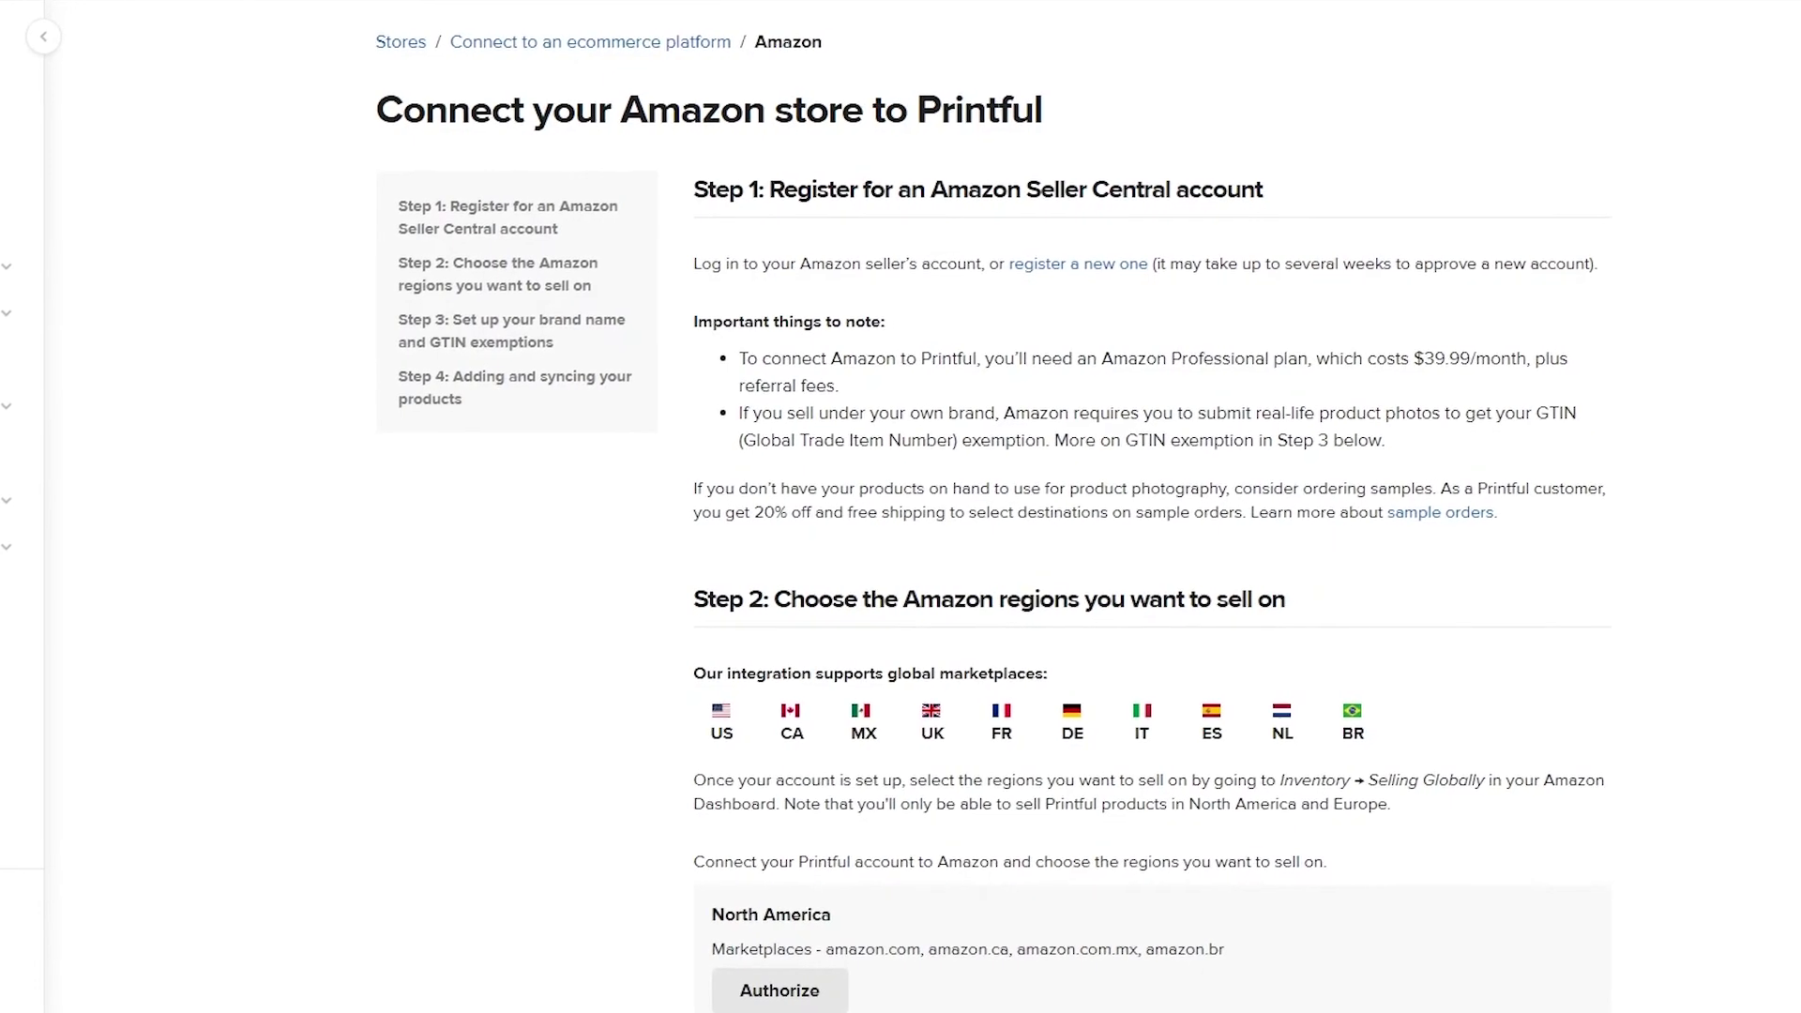
{"action": "scroll", "coordinate": [885, 526], "scroll_direction": "down", "scroll_amount": 2}
{"action": "scroll", "coordinate": [673, 252], "scroll_direction": "up", "scroll_amount": 2}
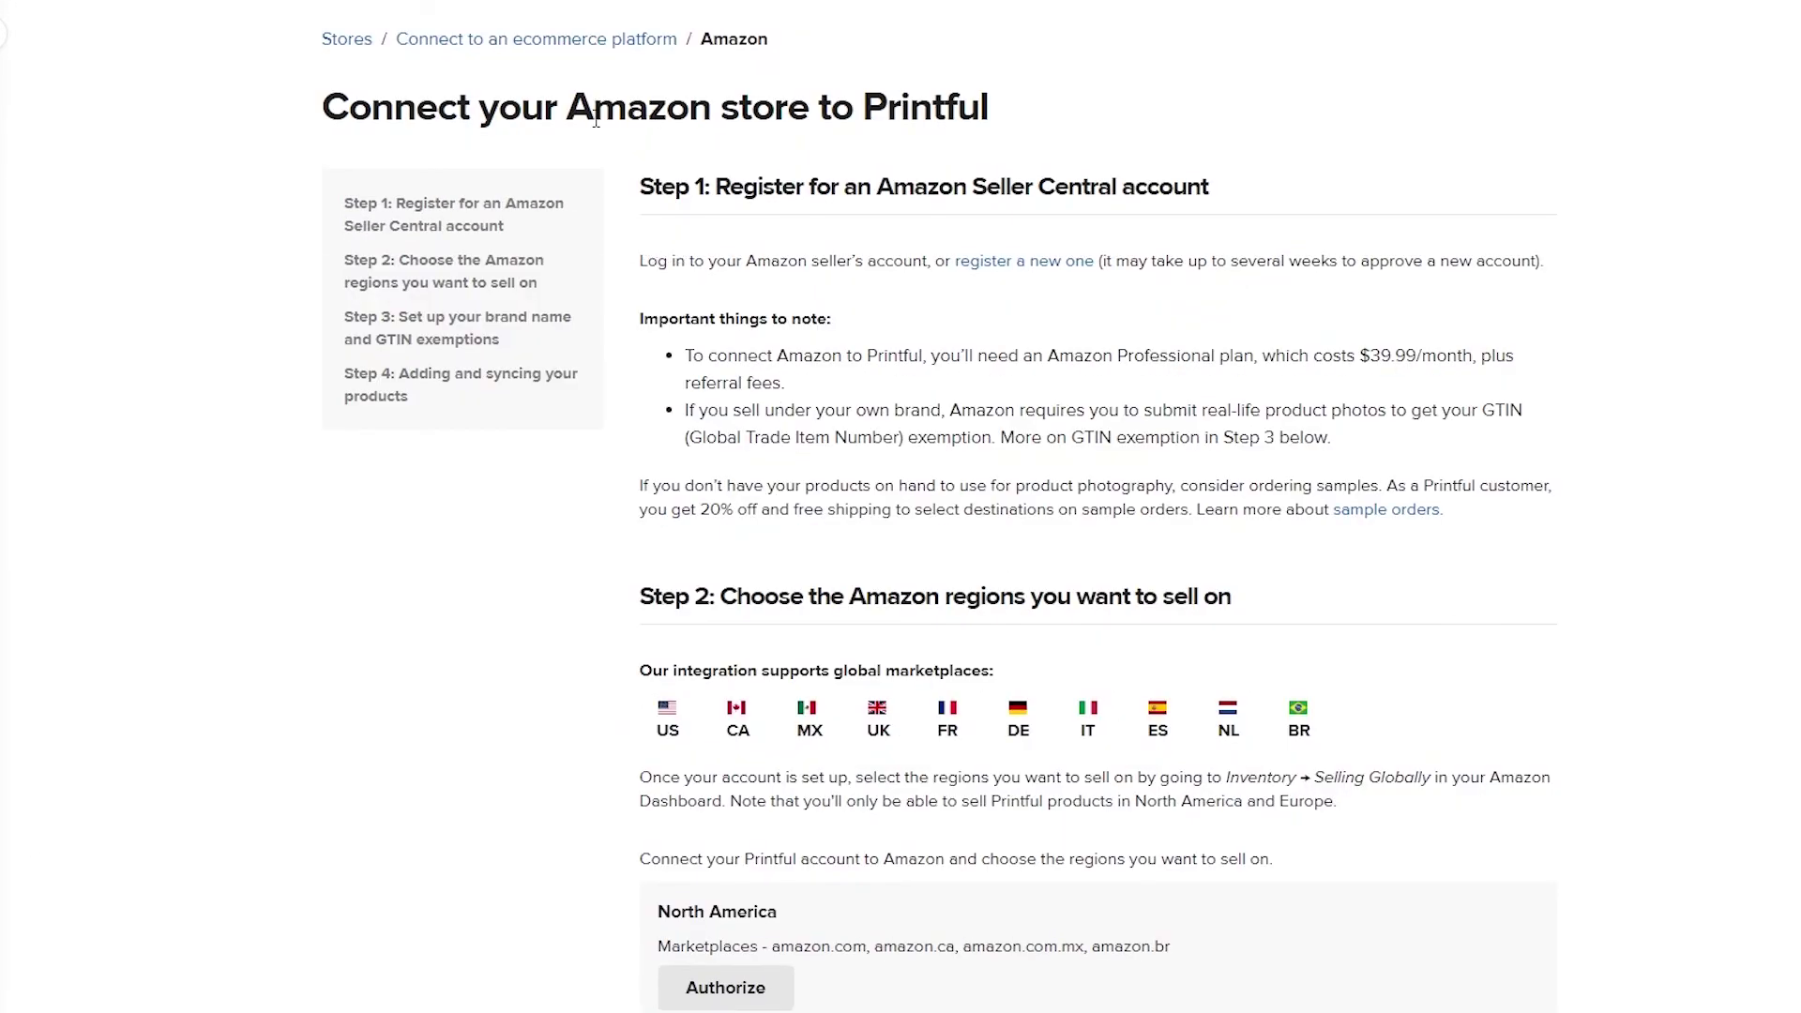
{"action": "scroll", "coordinate": [750, 131], "scroll_direction": "down", "scroll_amount": 2}
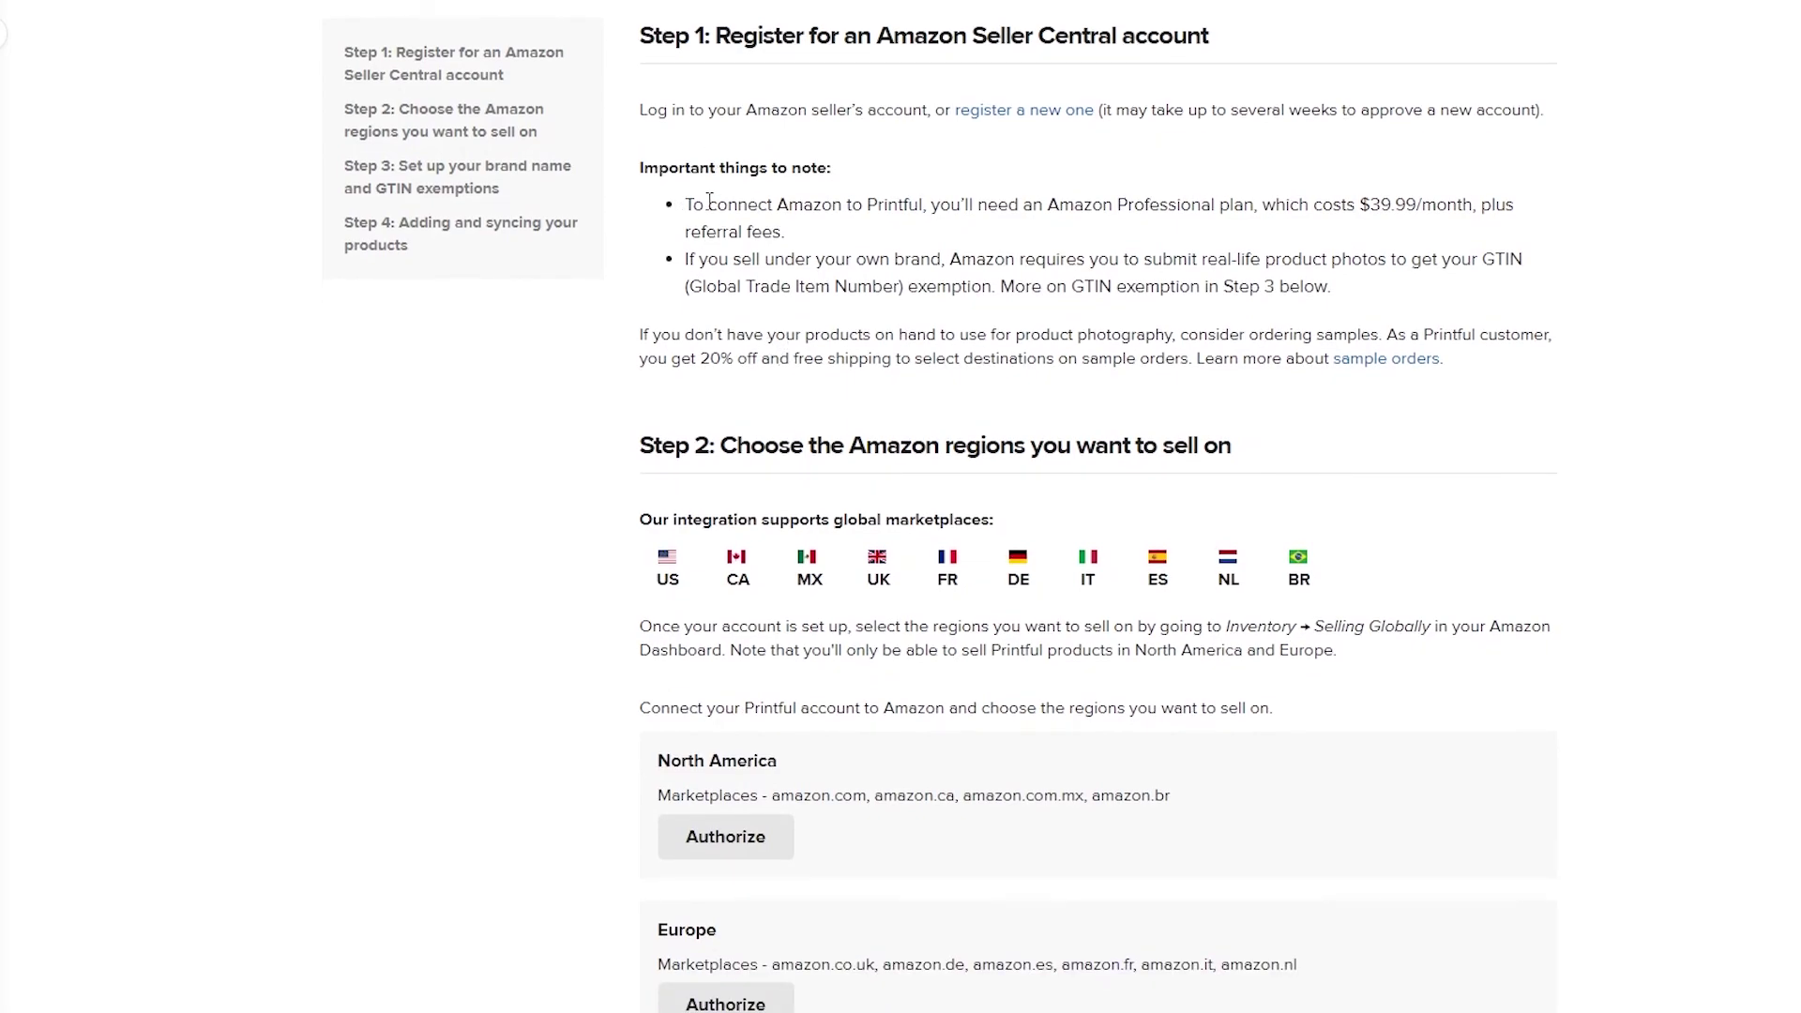
{"action": "scroll", "coordinate": [829, 356], "scroll_direction": "down", "scroll_amount": 3}
{"action": "scroll", "coordinate": [703, 281], "scroll_direction": "down", "scroll_amount": 4}
{"action": "scroll", "coordinate": [755, 731], "scroll_direction": "up", "scroll_amount": 5}
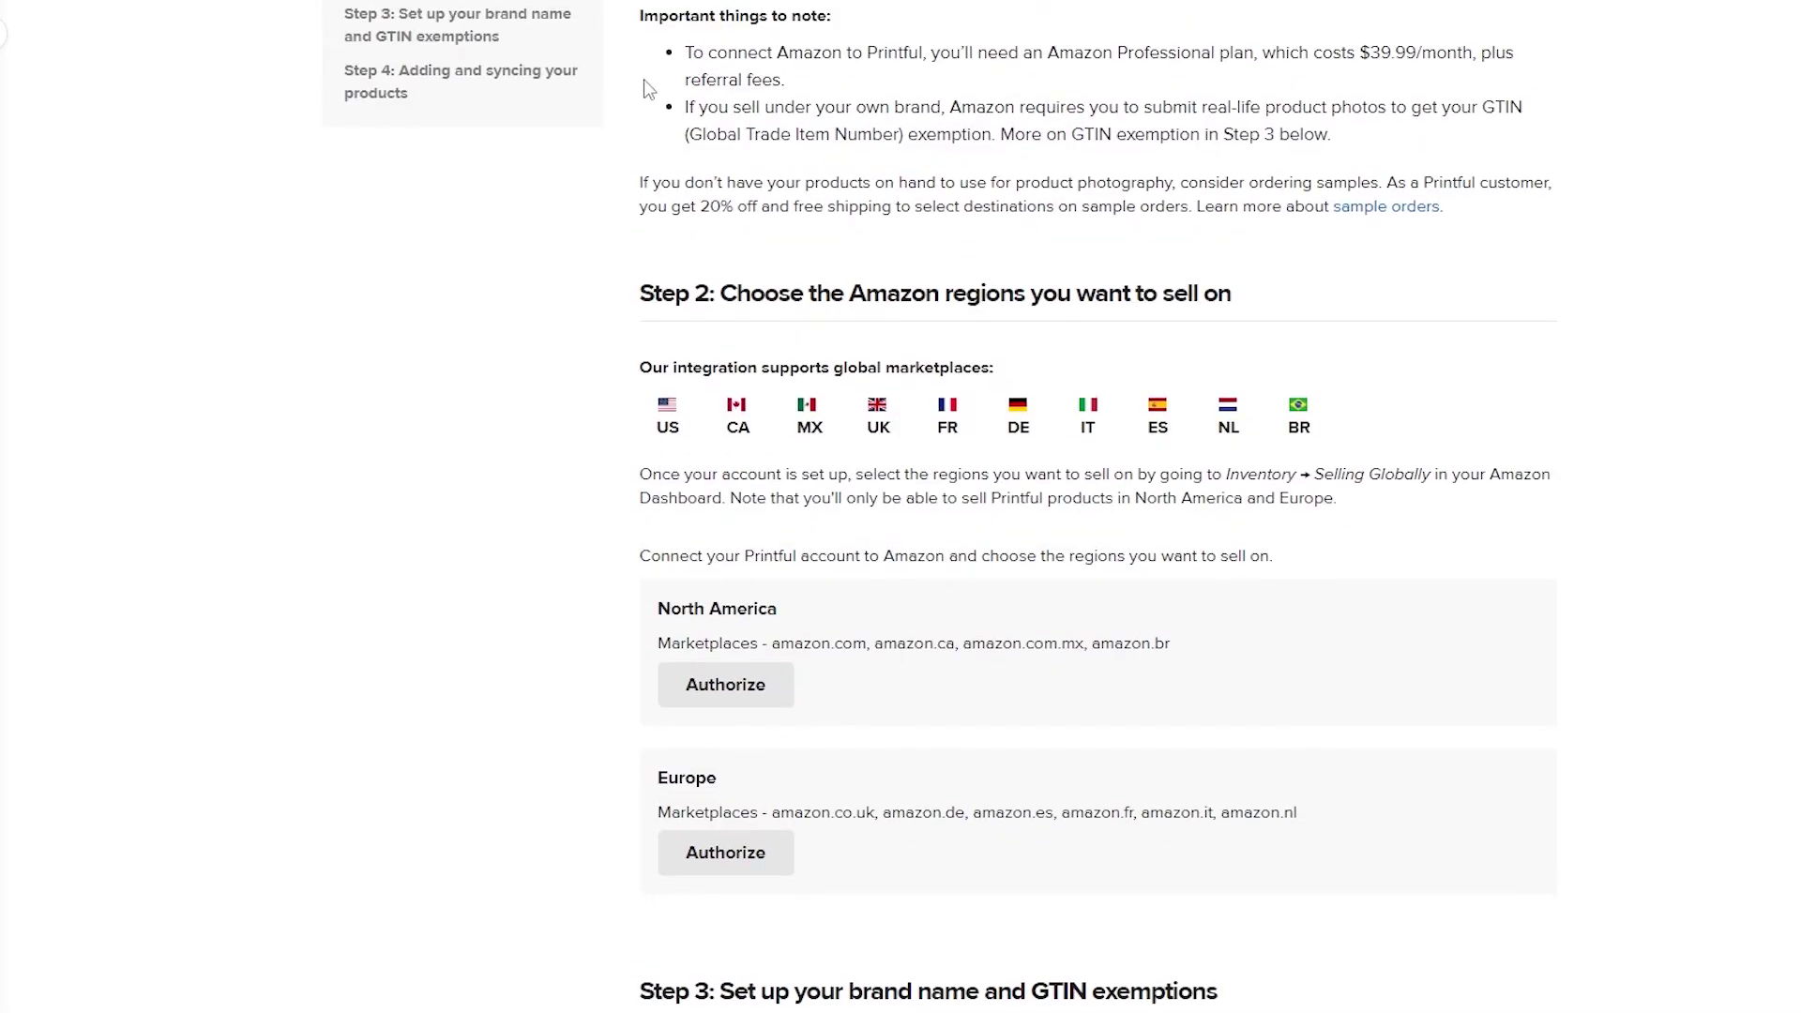
{"action": "scroll", "coordinate": [641, 80], "scroll_direction": "up", "scroll_amount": 2}
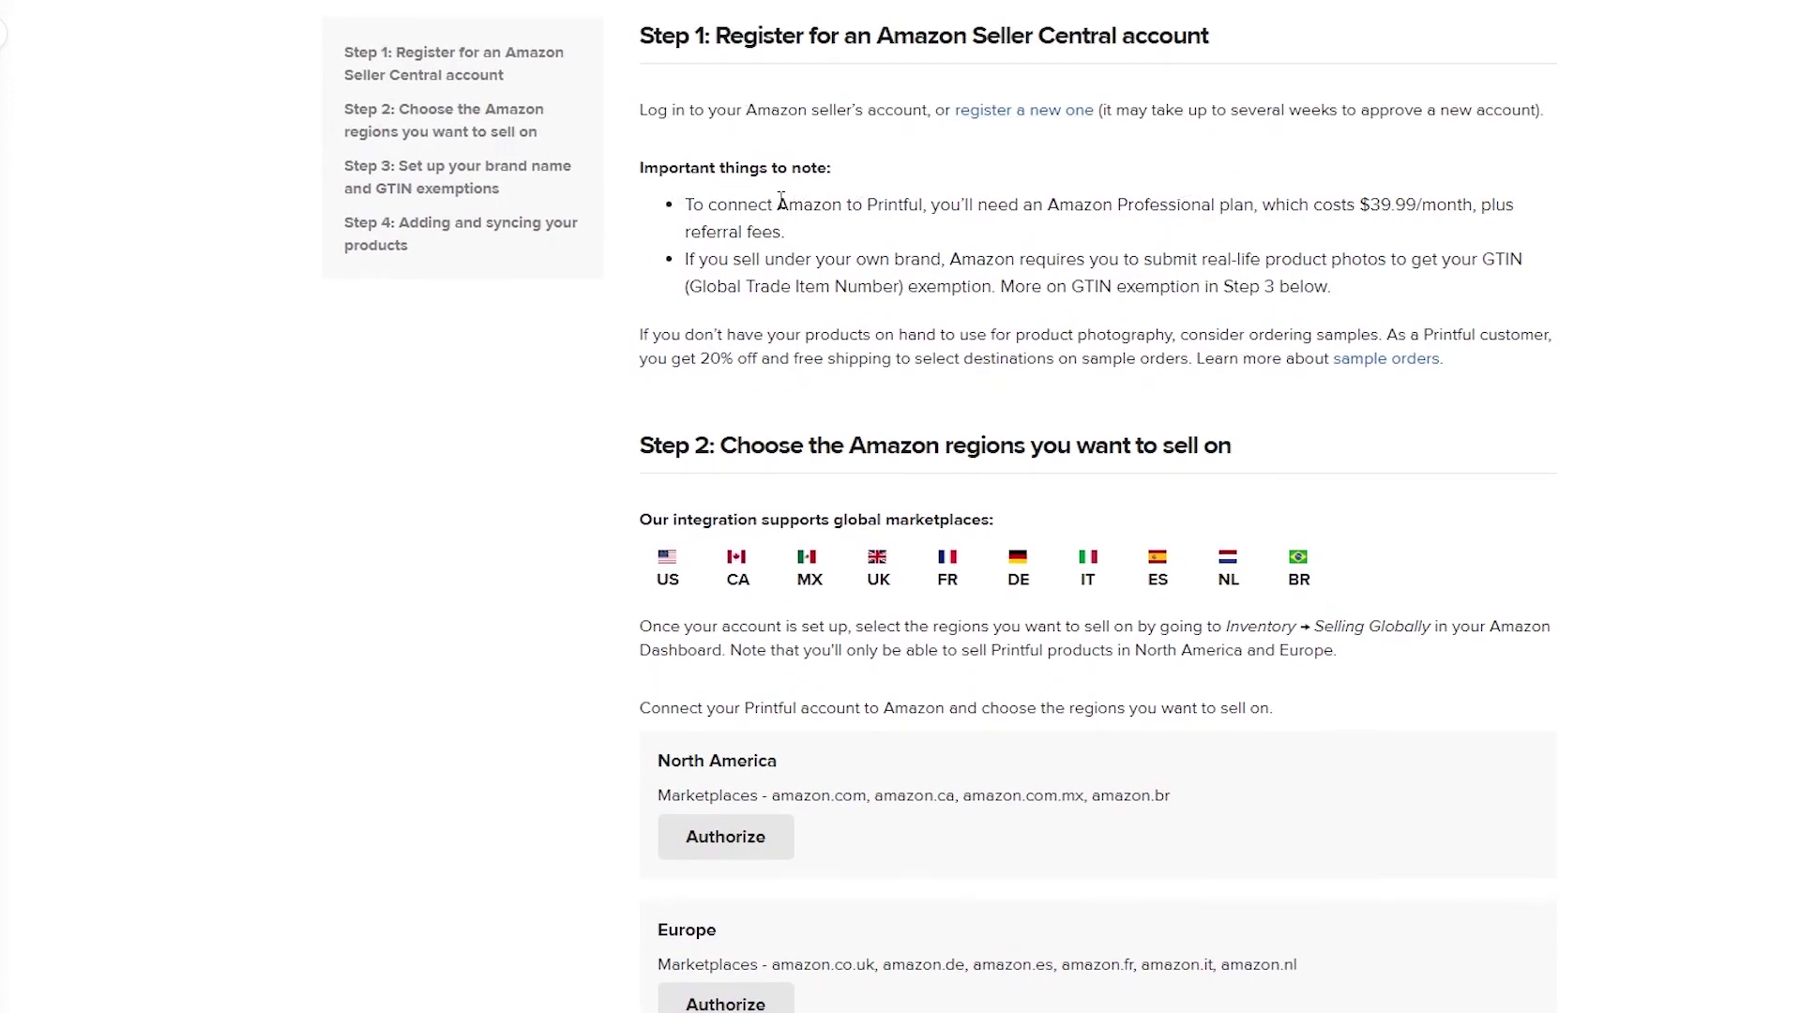
{"action": "scroll", "coordinate": [746, 269], "scroll_direction": "down", "scroll_amount": 3}
{"action": "scroll", "coordinate": [746, 269], "scroll_direction": "up", "scroll_amount": 4}
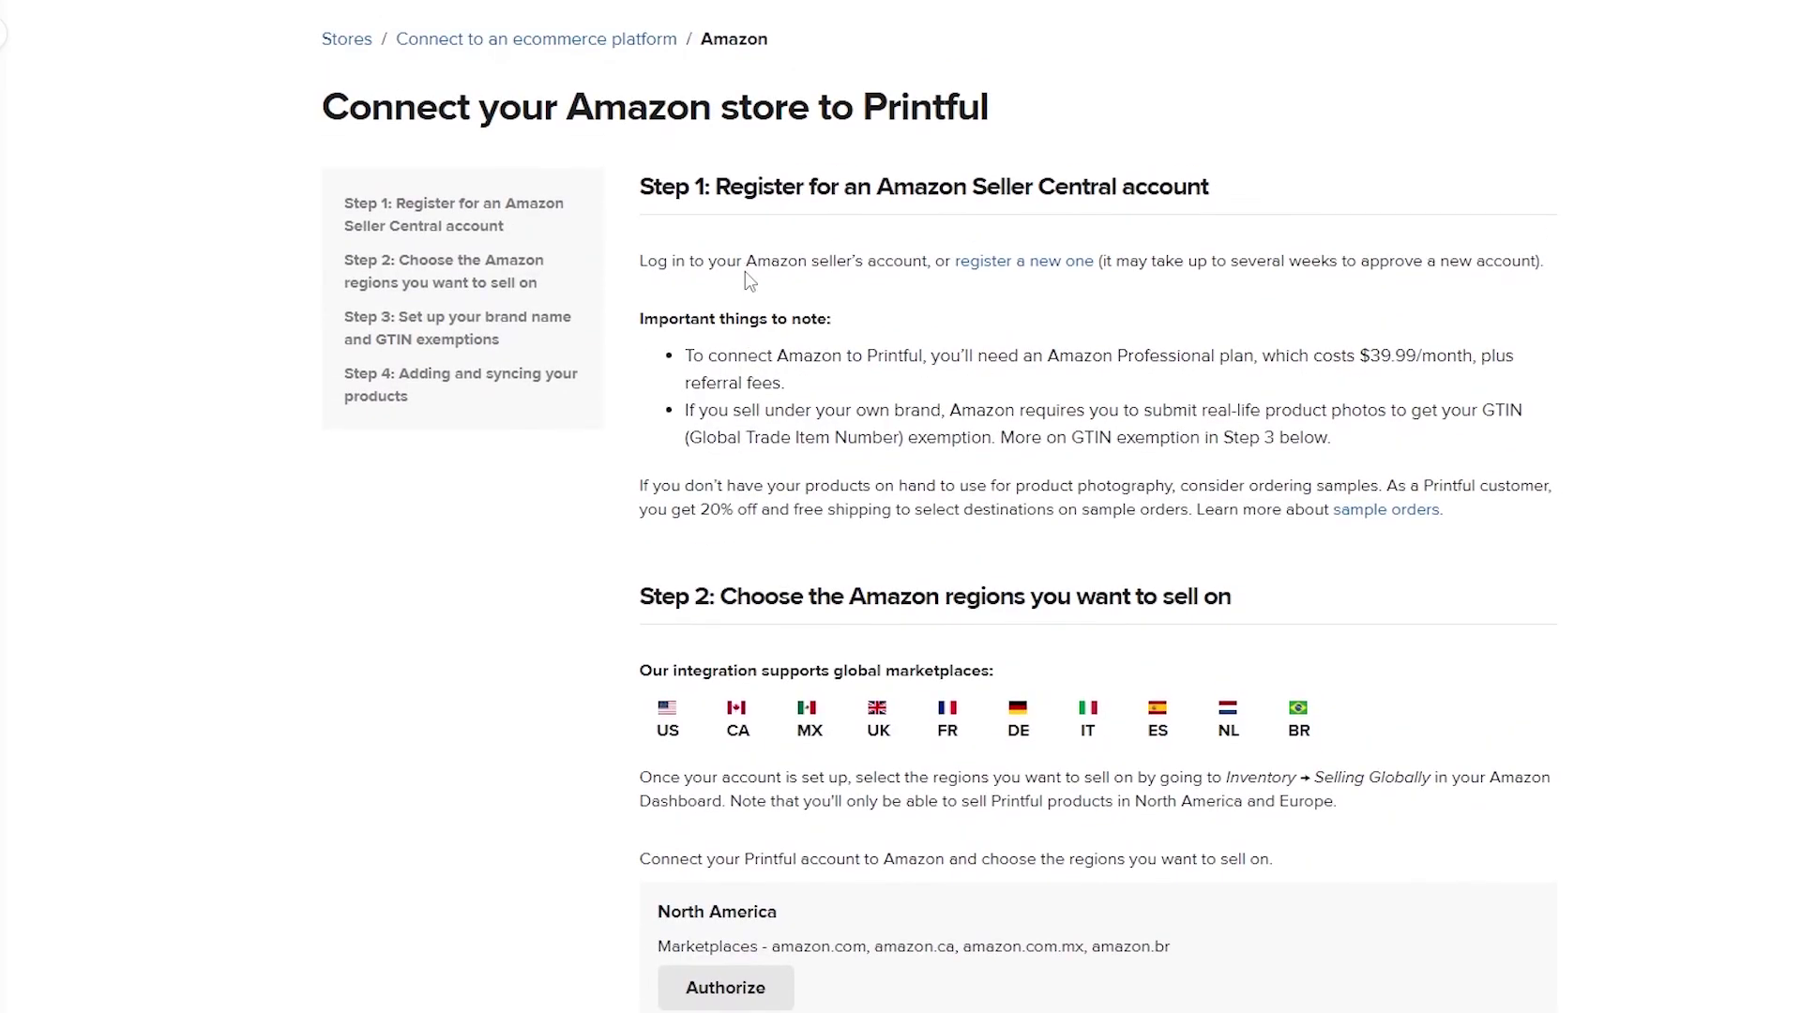
{"action": "scroll", "coordinate": [746, 269], "scroll_direction": "down", "scroll_amount": 4}
{"action": "scroll", "coordinate": [816, 341], "scroll_direction": "up", "scroll_amount": 4}
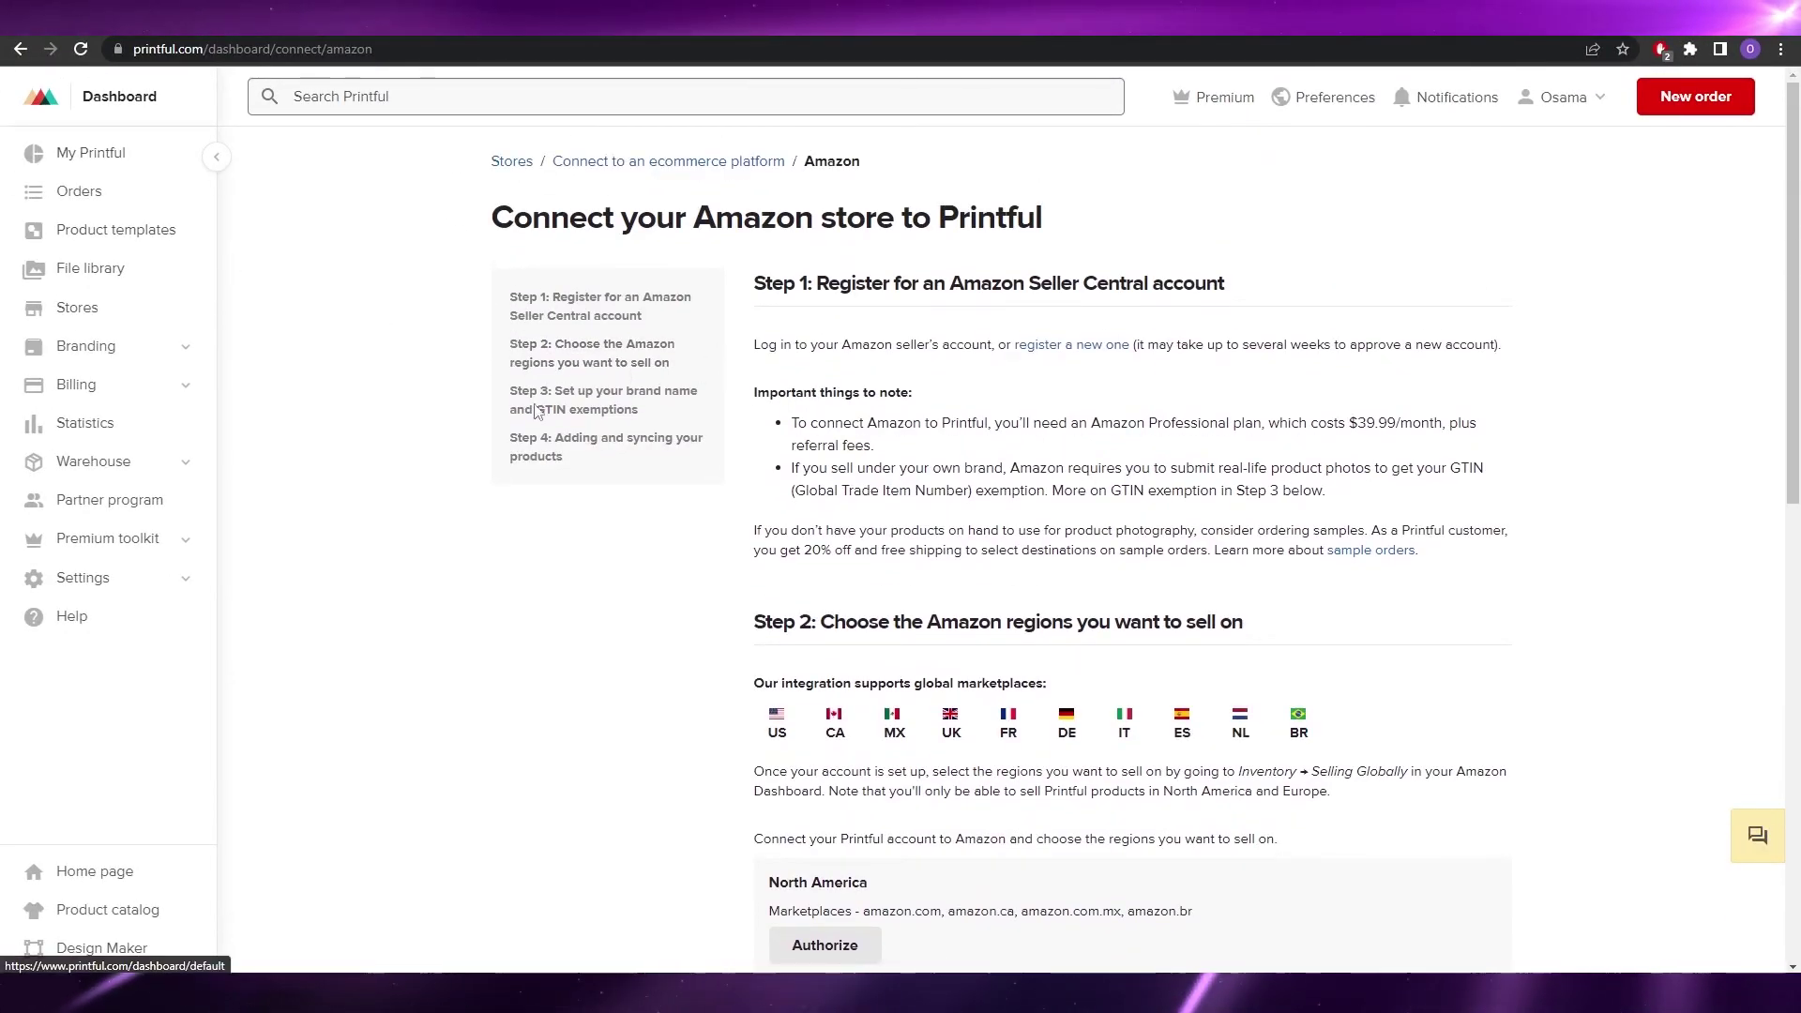